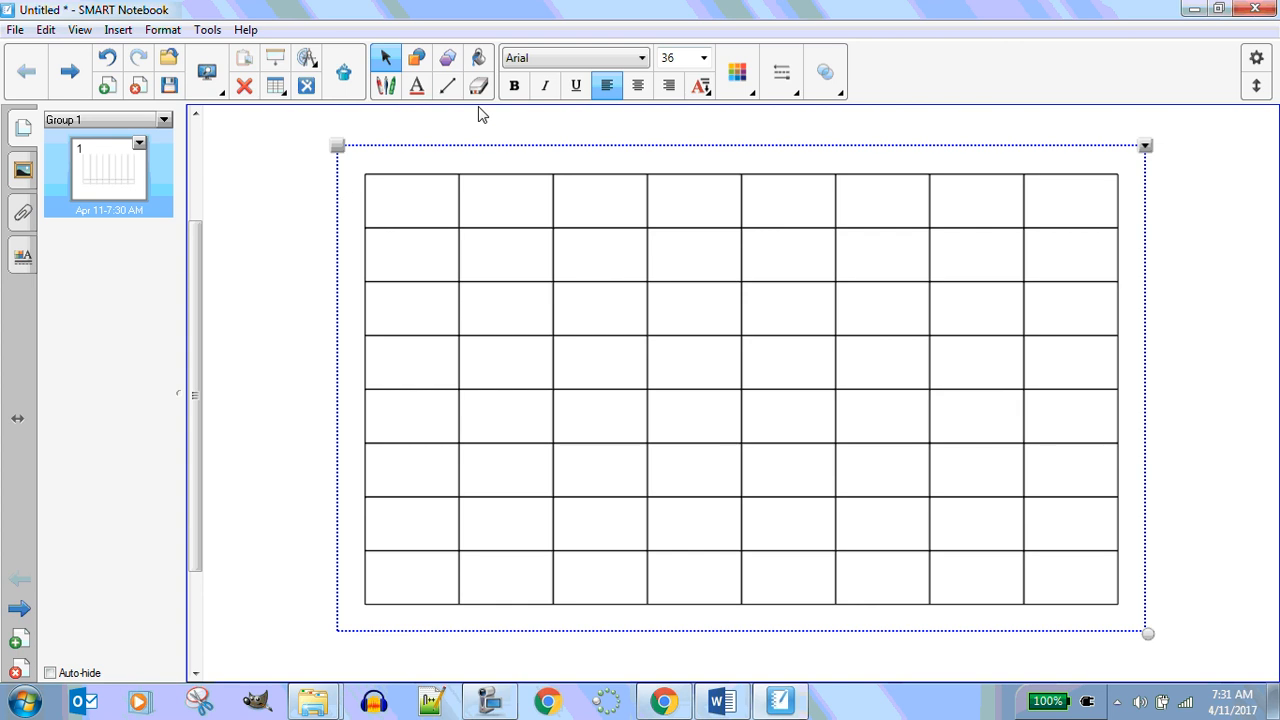
With the blue pen, handwrite "Pixel ⇒ Picture Element" above the grid, with an arrow pointing into the first cell
left_click(386, 87)
left_click(650, 57)
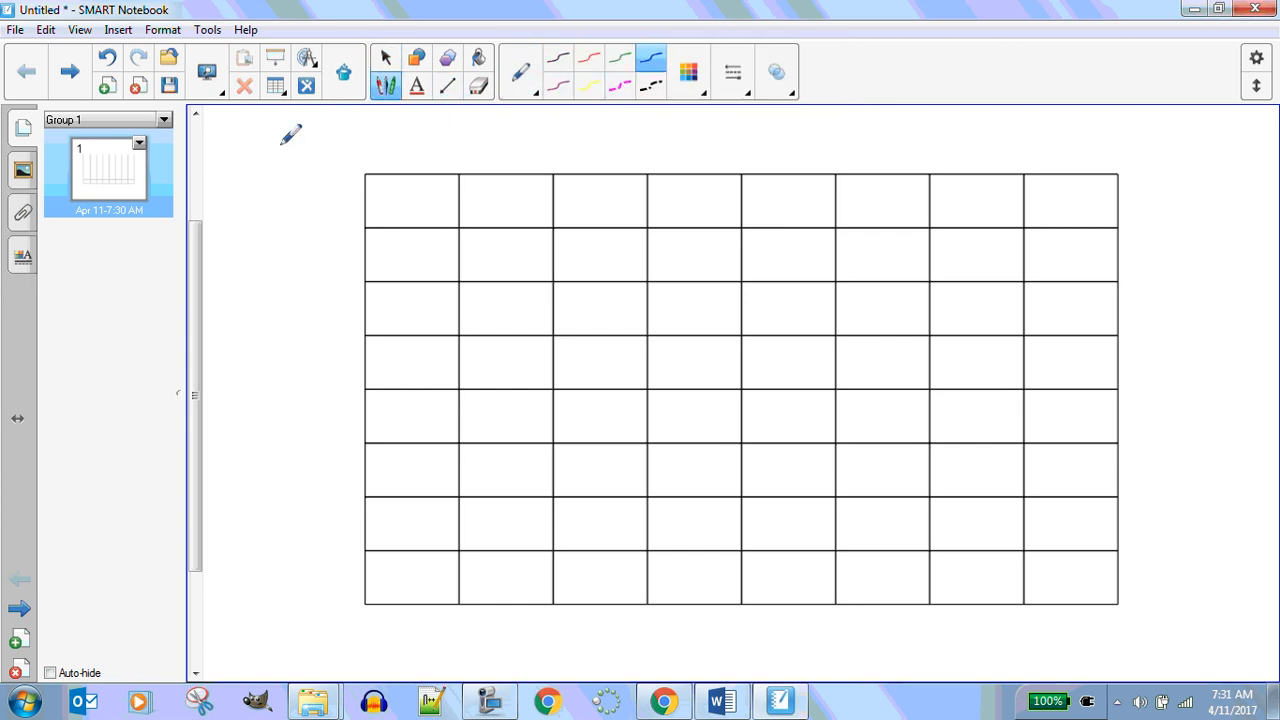
left_click_drag(336, 116, 351, 165)
mouse_move(338, 116)
left_mouse_down()
mouse_move(347, 140)
mouse_move(389, 160)
mouse_move(480, 160)
left_mouse_up()
left_click(385, 127)
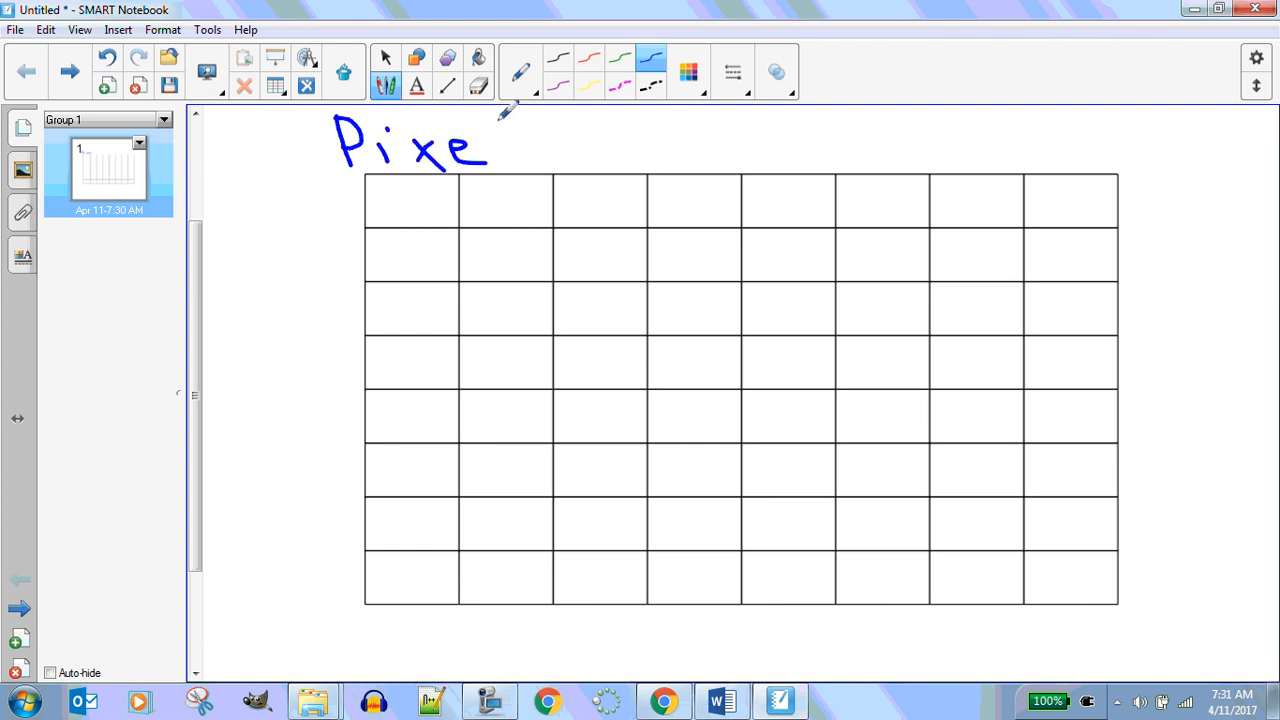
left_click_drag(503, 118, 500, 162)
mouse_move(405, 188)
left_mouse_down()
mouse_move(412, 200)
mouse_move(422, 172)
left_mouse_up()
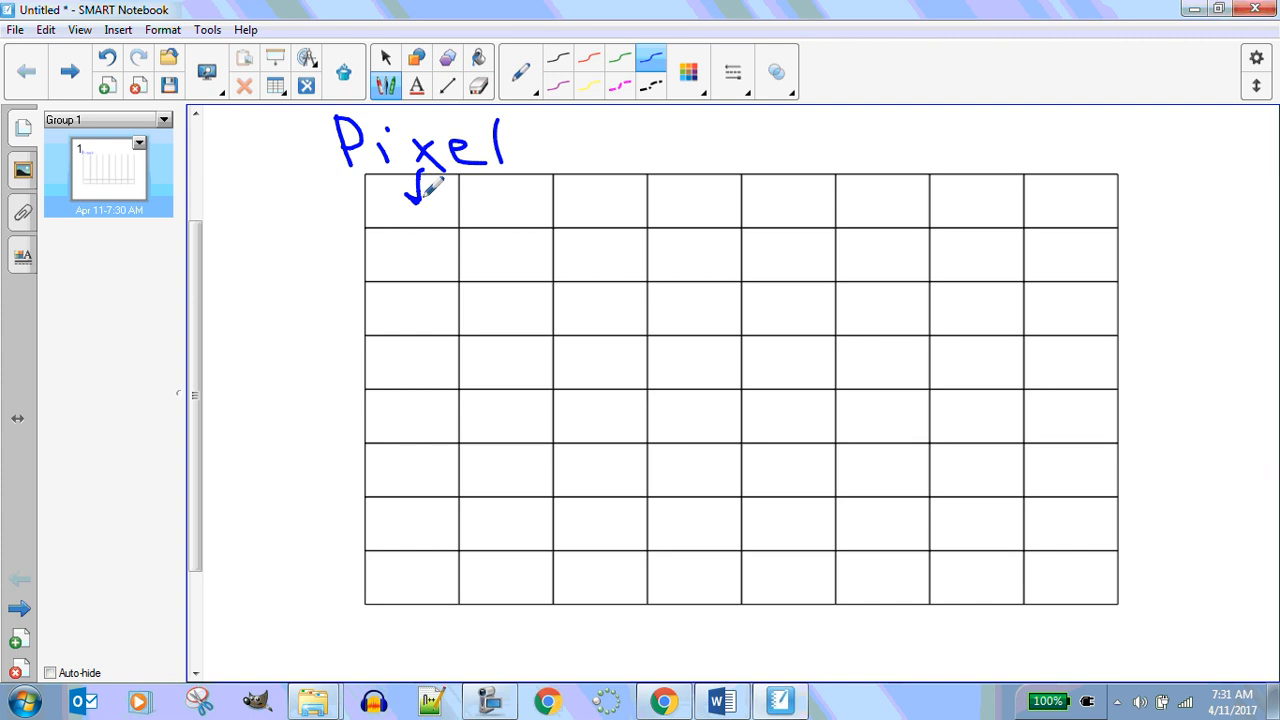
mouse_move(528, 131)
left_mouse_down()
mouse_move(578, 132)
mouse_move(560, 157)
left_mouse_up()
mouse_move(628, 116)
left_mouse_down()
mouse_move(634, 154)
mouse_move(630, 108)
mouse_move(661, 153)
mouse_move(693, 143)
mouse_move(688, 160)
mouse_move(705, 155)
mouse_move(697, 134)
mouse_move(710, 131)
mouse_move(730, 152)
mouse_move(745, 136)
mouse_move(758, 158)
mouse_move(788, 127)
mouse_move(816, 138)
mouse_move(803, 151)
mouse_move(877, 147)
mouse_move(893, 120)
mouse_move(885, 140)
mouse_move(930, 150)
mouse_move(972, 131)
mouse_move(984, 150)
mouse_move(998, 137)
mouse_move(994, 152)
mouse_move(1030, 128)
left_mouse_up()
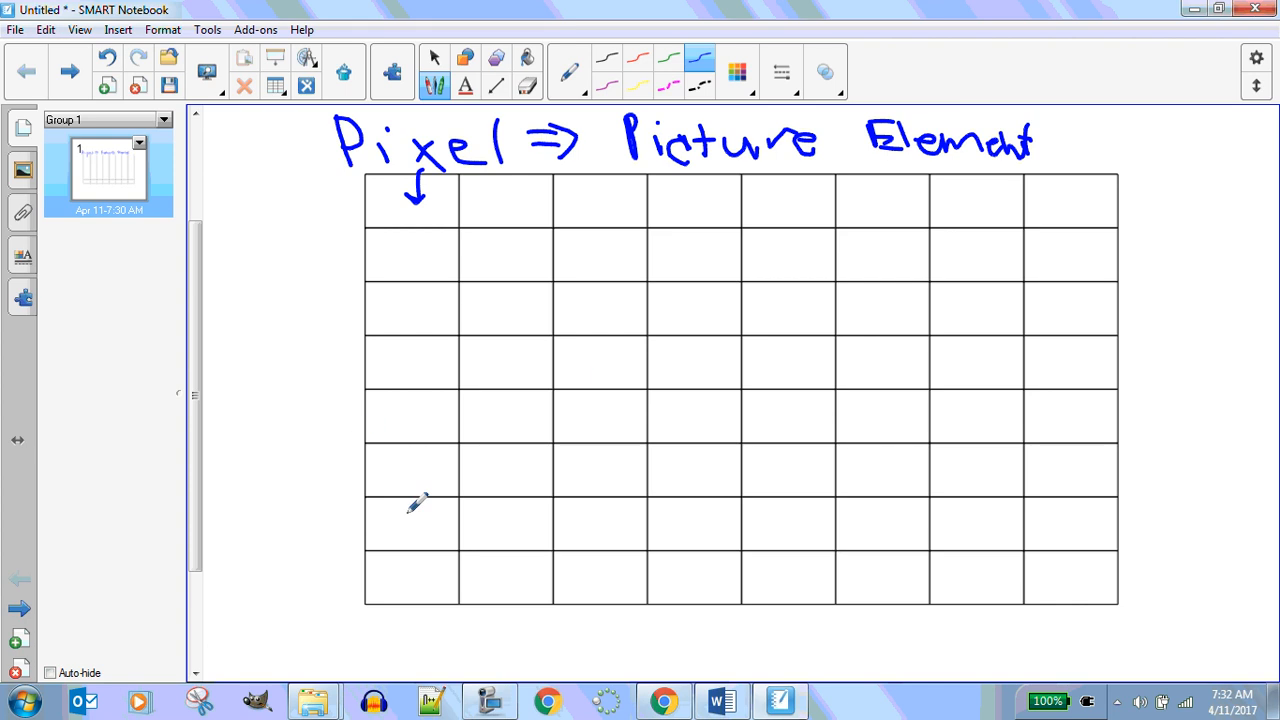
Draw an arrow to the bottom-left cell labelled "3 Bytes" and write "RGB(0-255,0-255,0-255)" below the grid
mouse_move(297, 581)
left_mouse_down()
mouse_move(393, 577)
mouse_move(378, 571)
mouse_move(382, 589)
left_mouse_up()
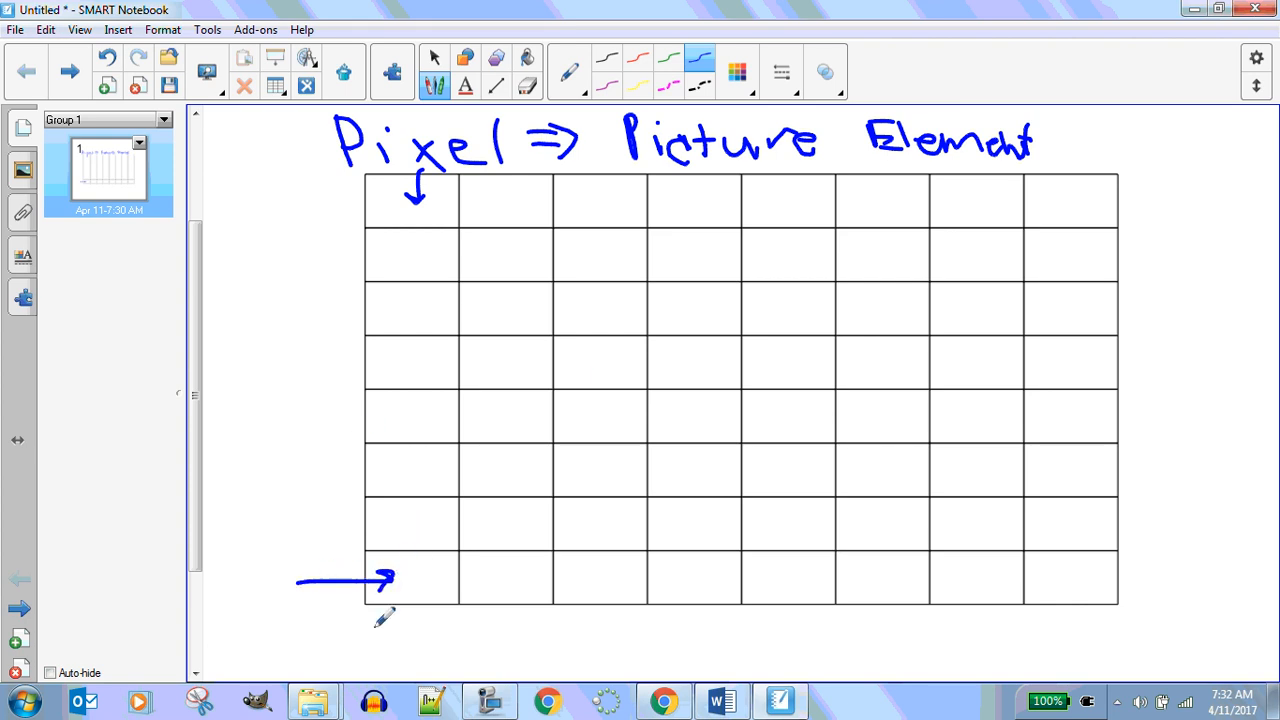
mouse_move(284, 621)
left_mouse_down()
mouse_move(312, 641)
mouse_move(316, 613)
mouse_move(325, 637)
mouse_move(357, 647)
mouse_move(360, 610)
mouse_move(372, 641)
mouse_move(356, 641)
mouse_move(394, 646)
mouse_move(402, 619)
mouse_move(415, 633)
mouse_move(416, 618)
mouse_move(442, 628)
mouse_move(451, 617)
mouse_move(463, 636)
mouse_move(469, 620)
mouse_move(477, 632)
mouse_move(493, 618)
mouse_move(485, 633)
mouse_move(503, 644)
mouse_move(530, 614)
mouse_move(520, 619)
mouse_move(541, 634)
mouse_move(529, 616)
mouse_move(547, 634)
mouse_move(576, 617)
mouse_move(576, 637)
mouse_move(594, 639)
mouse_move(605, 616)
mouse_move(623, 634)
mouse_move(610, 633)
mouse_move(626, 644)
left_mouse_up()
mouse_move(628, 618)
left_mouse_down()
mouse_move(644, 616)
mouse_move(651, 650)
mouse_move(668, 628)
mouse_move(660, 648)
mouse_move(702, 630)
mouse_move(729, 648)
mouse_move(747, 620)
left_mouse_up()
mouse_move(754, 624)
left_mouse_down()
mouse_move(752, 648)
mouse_move(770, 620)
mouse_move(779, 648)
left_mouse_up()
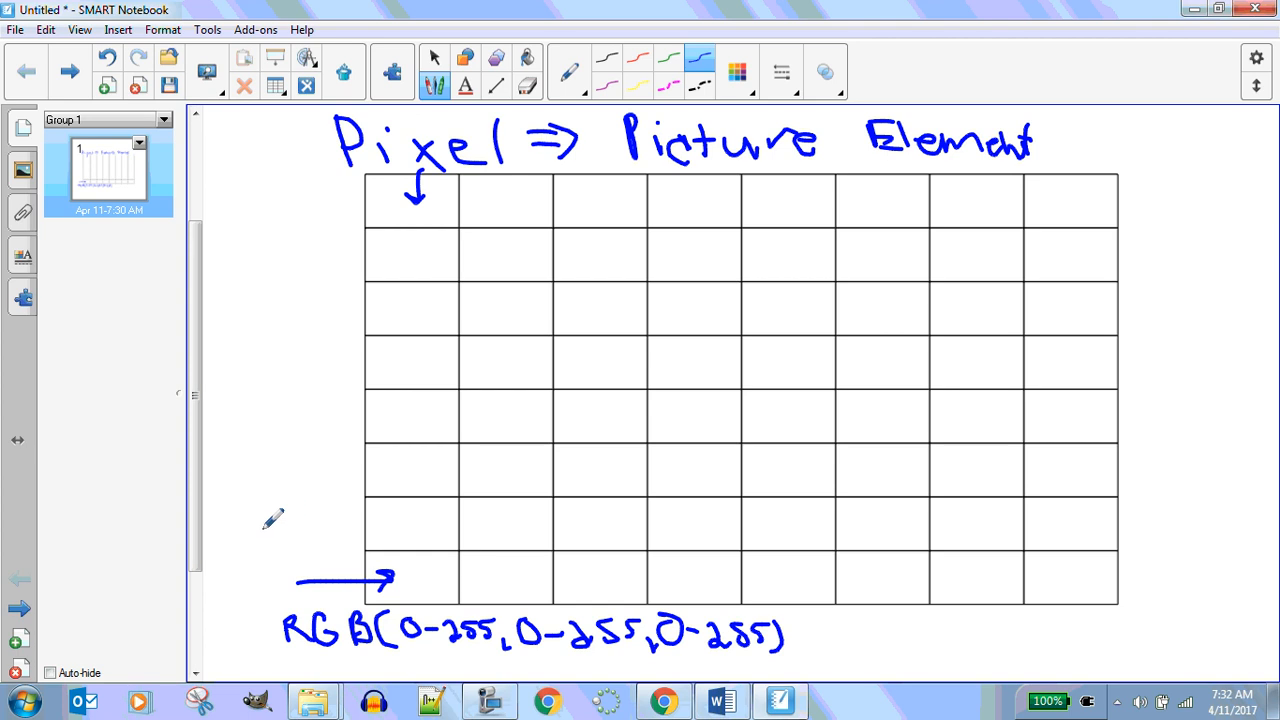
mouse_move(398, 562)
left_mouse_down()
mouse_move(470, 573)
mouse_move(465, 594)
mouse_move(499, 558)
mouse_move(516, 584)
left_mouse_up()
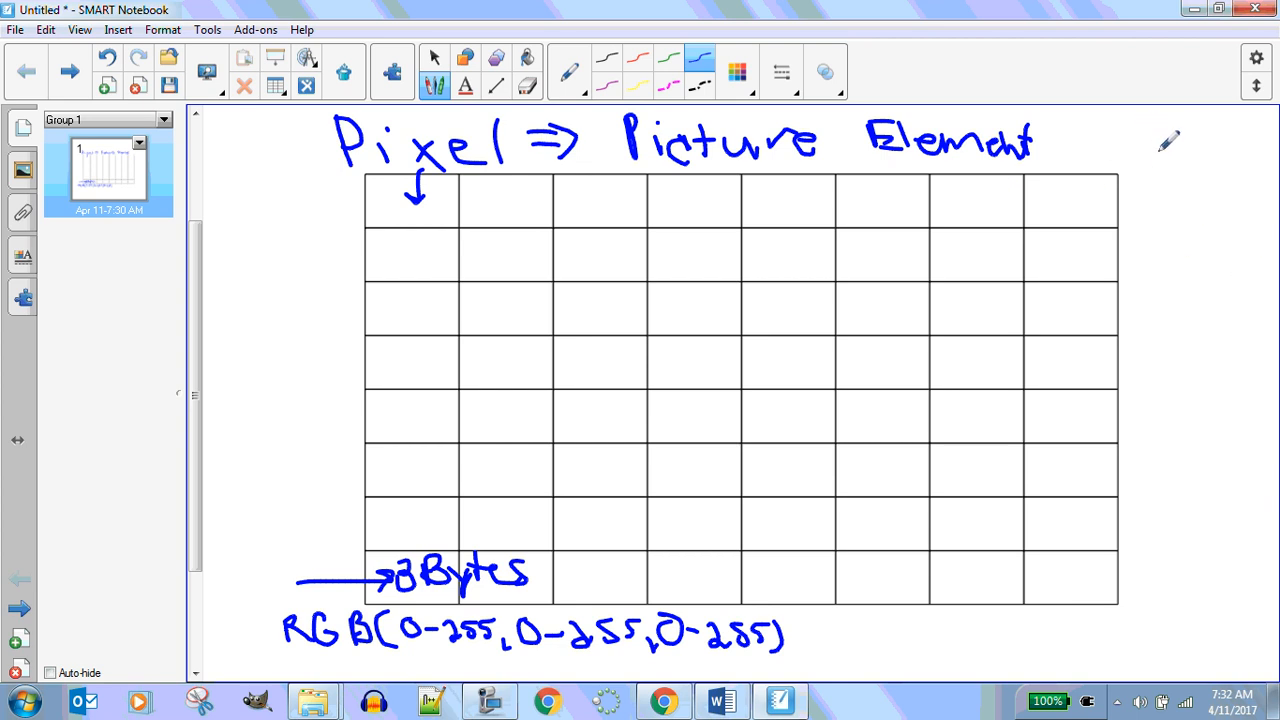
Write "C=8" and "R=8" beside the grid and "64" in the grid's middle
mouse_move(1158, 138)
left_mouse_down()
mouse_move(1138, 148)
mouse_move(1160, 157)
mouse_move(1212, 140)
left_mouse_up()
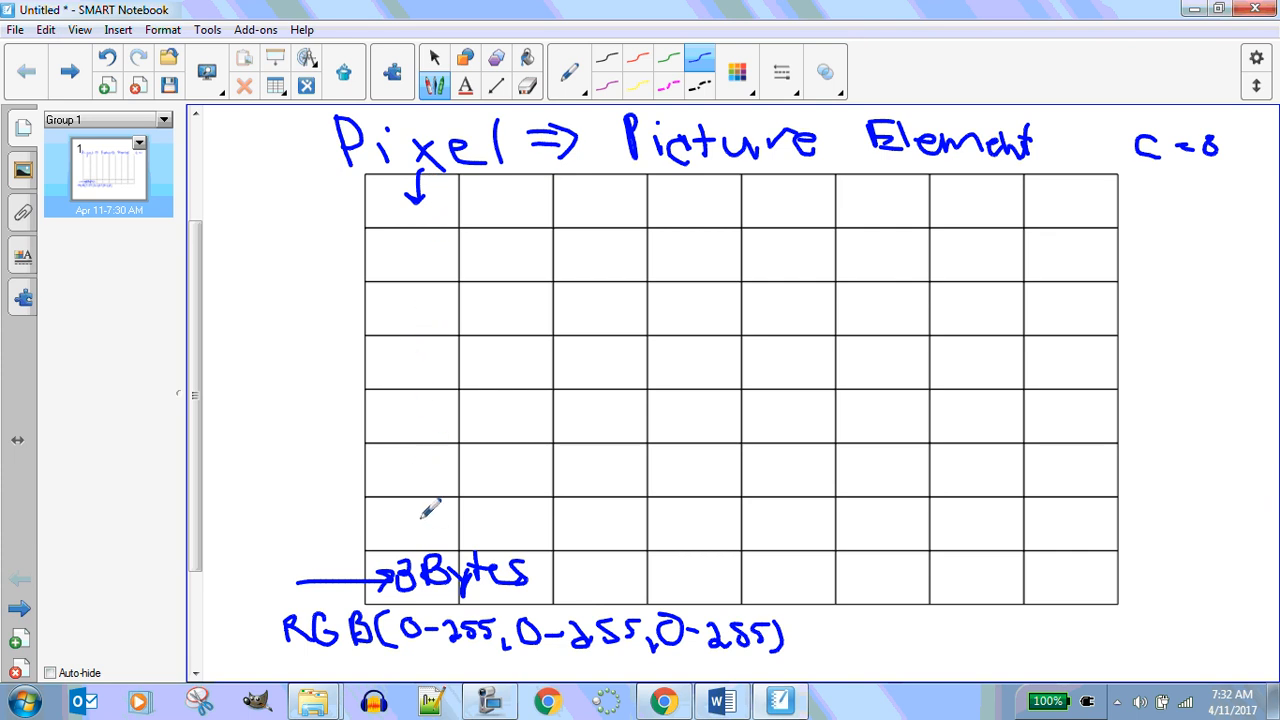
mouse_move(1140, 185)
left_mouse_down()
mouse_move(1160, 205)
mouse_move(1190, 188)
mouse_move(1195, 202)
mouse_move(1228, 206)
mouse_move(1226, 222)
left_mouse_up()
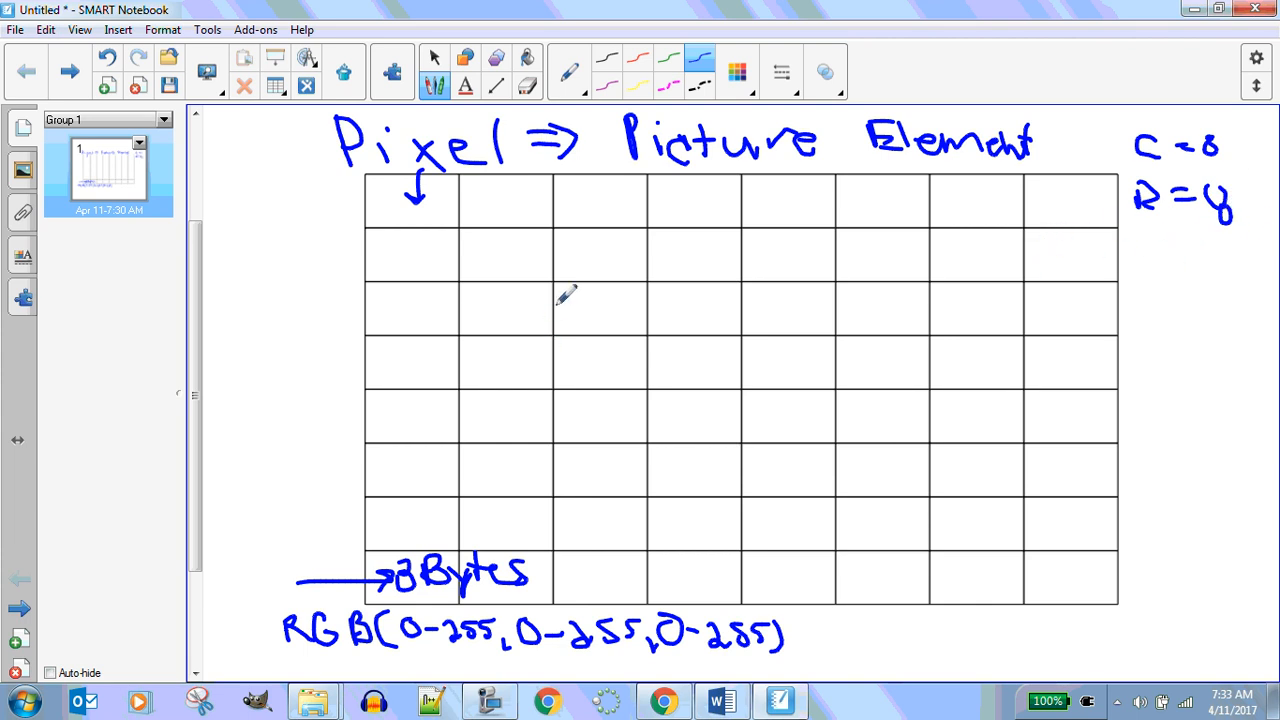
mouse_move(558, 300)
left_mouse_down()
mouse_move(572, 338)
mouse_move(552, 332)
left_mouse_up()
mouse_move(618, 292)
left_mouse_down()
mouse_move(600, 305)
mouse_move(632, 320)
mouse_move(617, 347)
left_mouse_up()
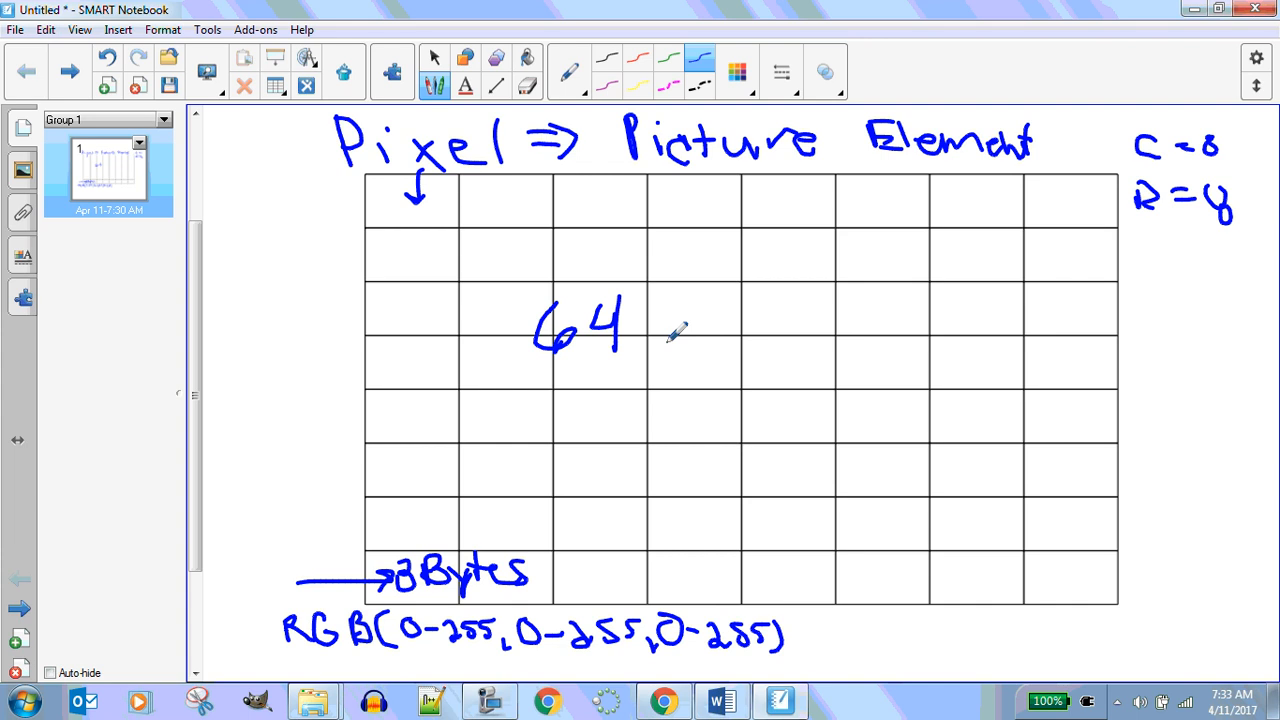
View the pixelated giraffe image in the Word document and return to the whiteboard
left_click(718, 703)
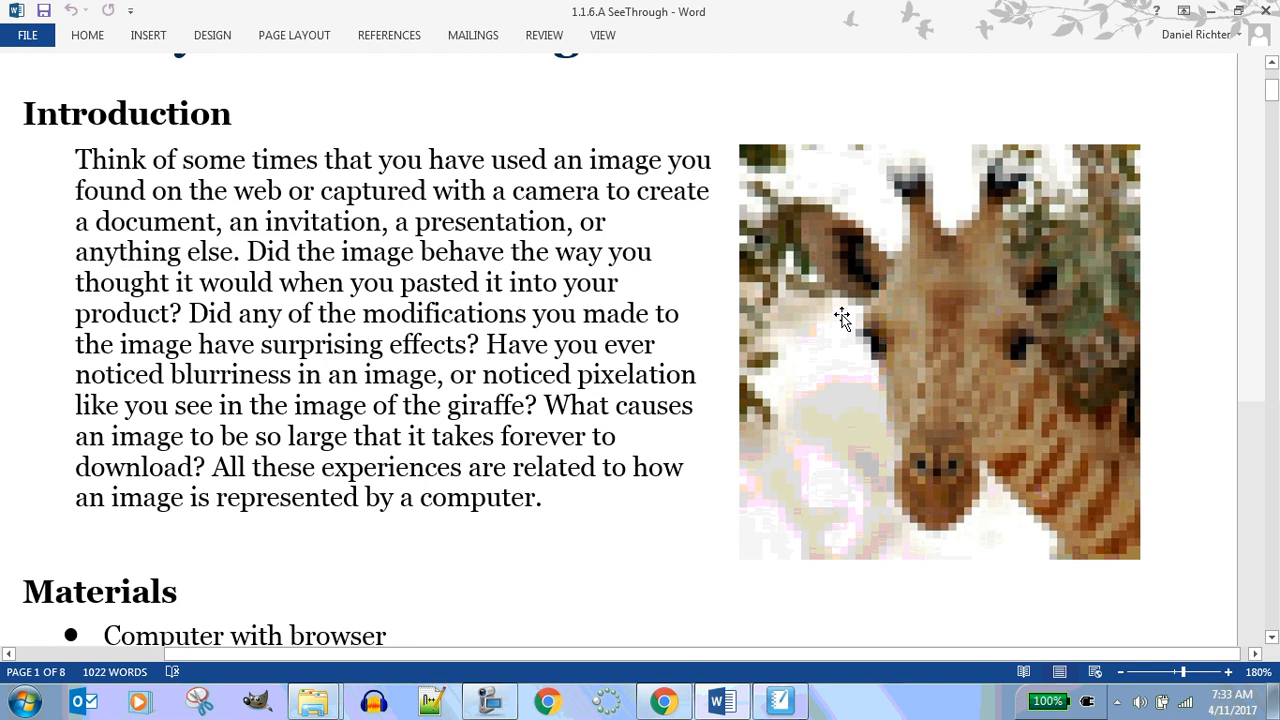
left_click(780, 702)
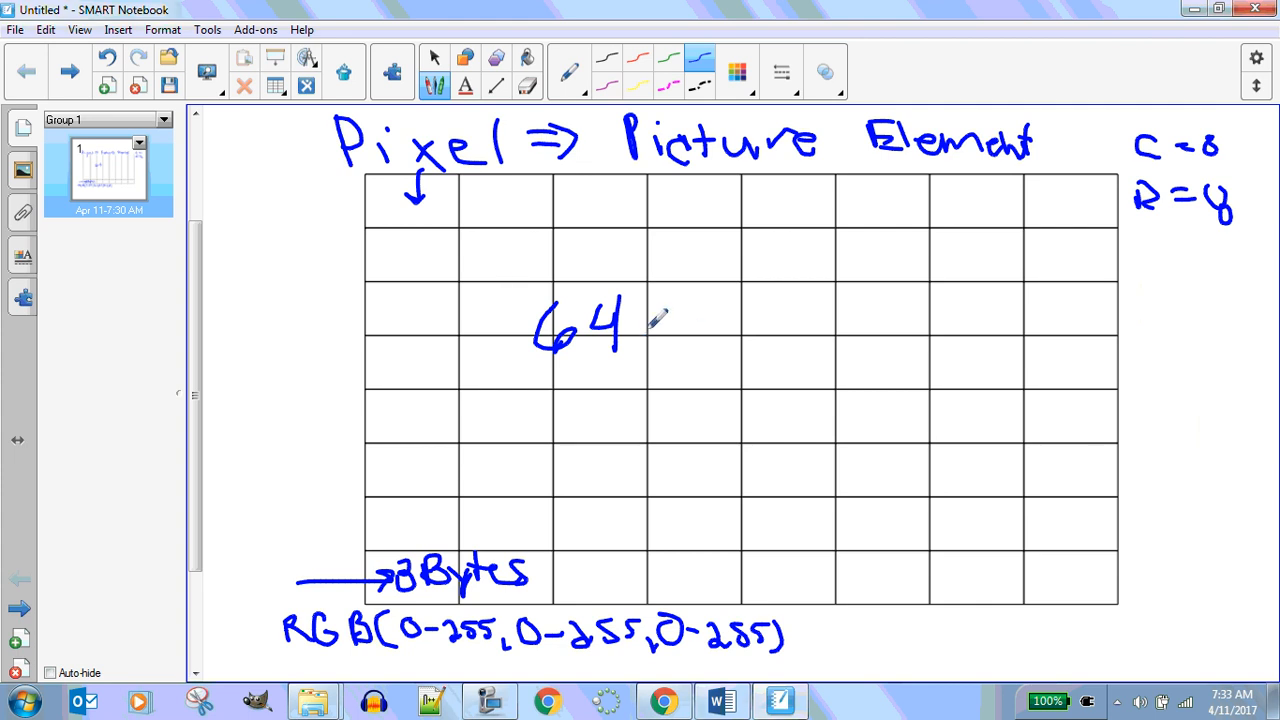
Extend the calculation to "64 pixels" with "x 3" beneath it and a line underneath
mouse_move(658, 300)
left_mouse_down()
mouse_move(657, 348)
mouse_move(660, 326)
mouse_move(694, 345)
mouse_move(712, 322)
mouse_move(738, 334)
mouse_move(794, 288)
mouse_move(808, 320)
mouse_move(828, 324)
left_mouse_up()
left_click(693, 300)
mouse_move(574, 390)
left_mouse_down()
mouse_move(600, 414)
mouse_move(572, 414)
left_mouse_up()
mouse_move(624, 374)
left_mouse_down()
mouse_move(642, 390)
mouse_move(626, 410)
left_mouse_up()
left_click_drag(556, 428, 704, 435)
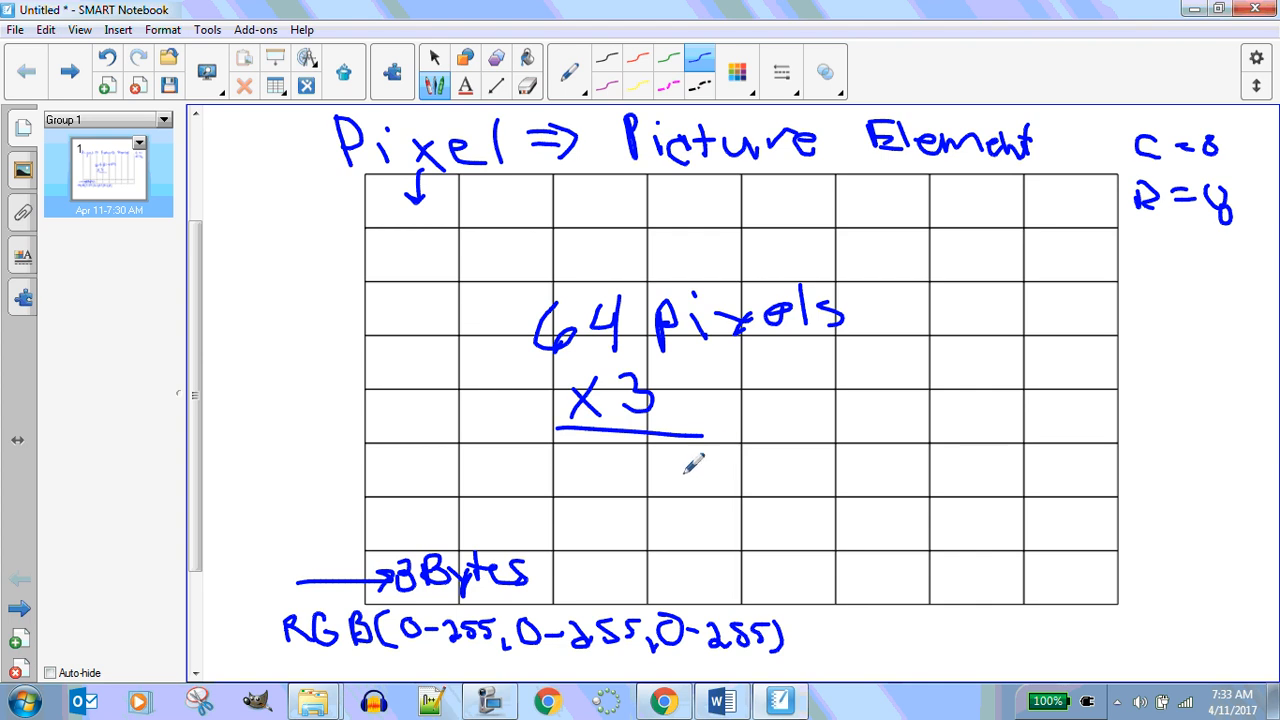
Write the product as "192 Bytes" below the line, erasing and rewriting the first attempt at the number
mouse_move(602, 458)
left_mouse_down()
mouse_move(634, 477)
mouse_move(622, 446)
mouse_move(679, 463)
mouse_move(668, 479)
mouse_move(719, 466)
mouse_move(727, 441)
mouse_move(752, 464)
mouse_move(765, 445)
mouse_move(776, 469)
mouse_move(772, 453)
mouse_move(798, 455)
mouse_move(800, 471)
mouse_move(836, 452)
left_mouse_up()
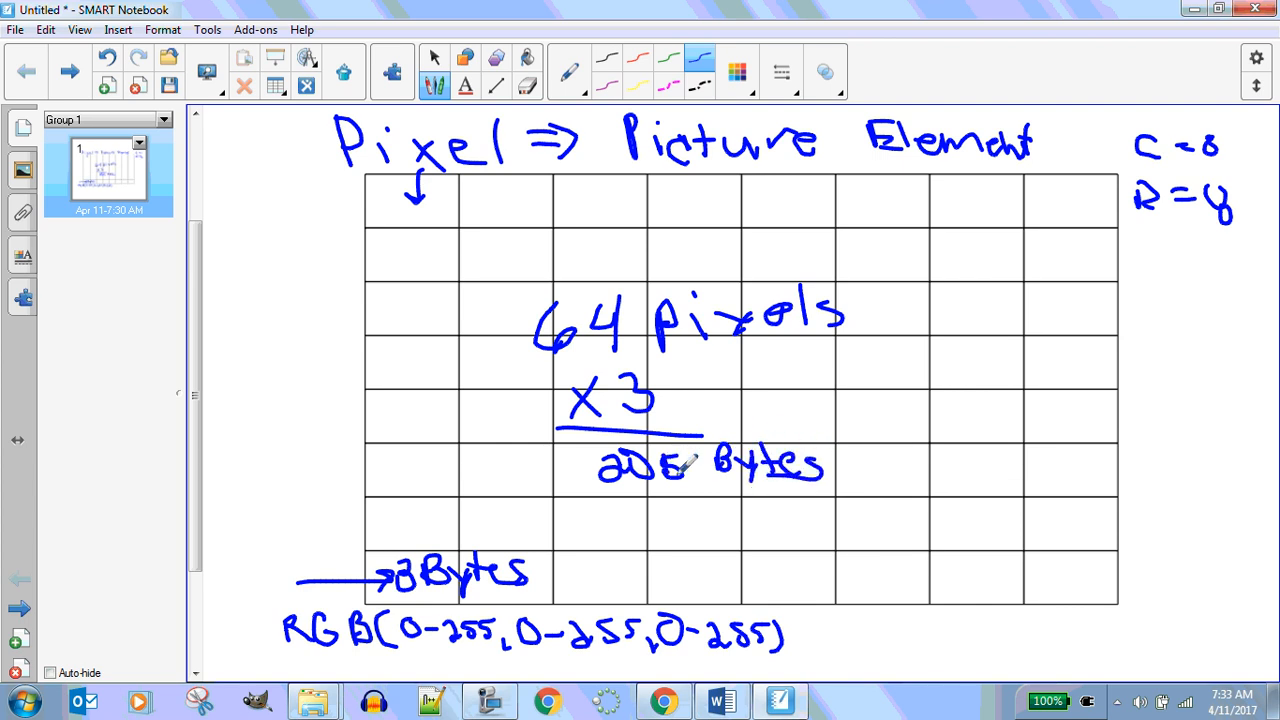
left_click_drag(686, 451, 681, 484)
left_click(527, 86)
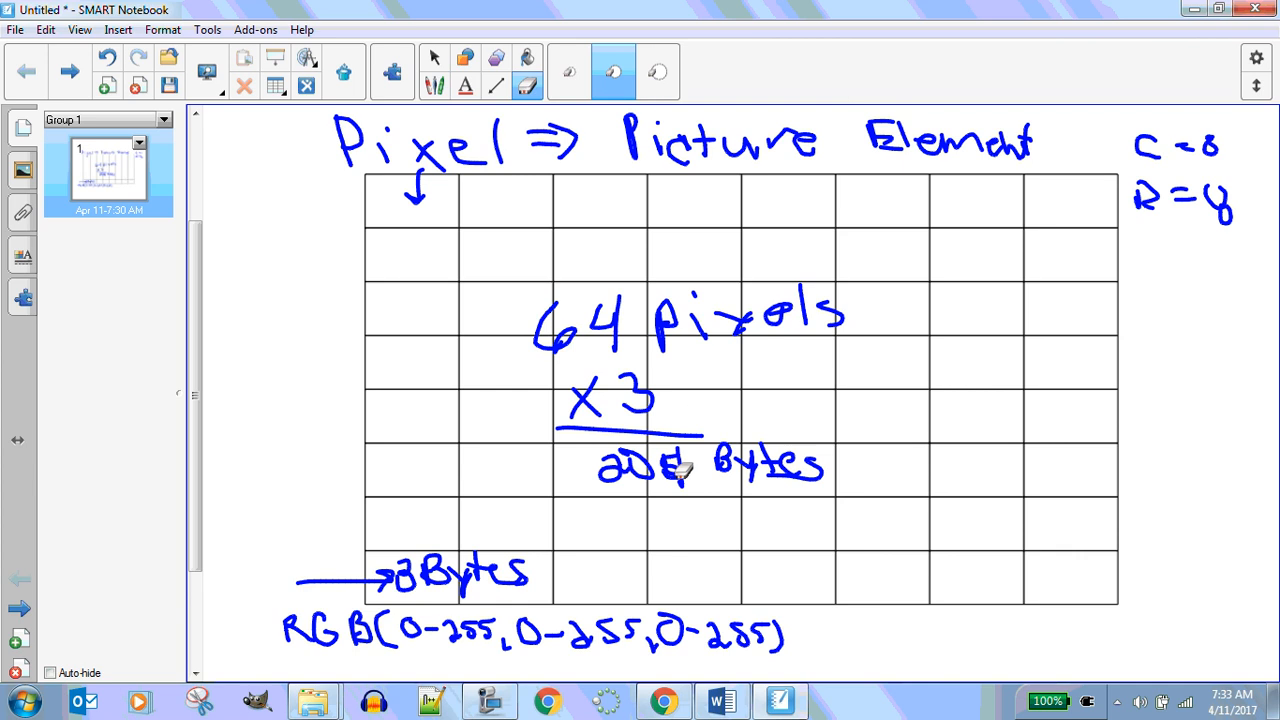
mouse_move(680, 472)
left_mouse_down()
mouse_move(591, 481)
mouse_move(625, 468)
left_mouse_up()
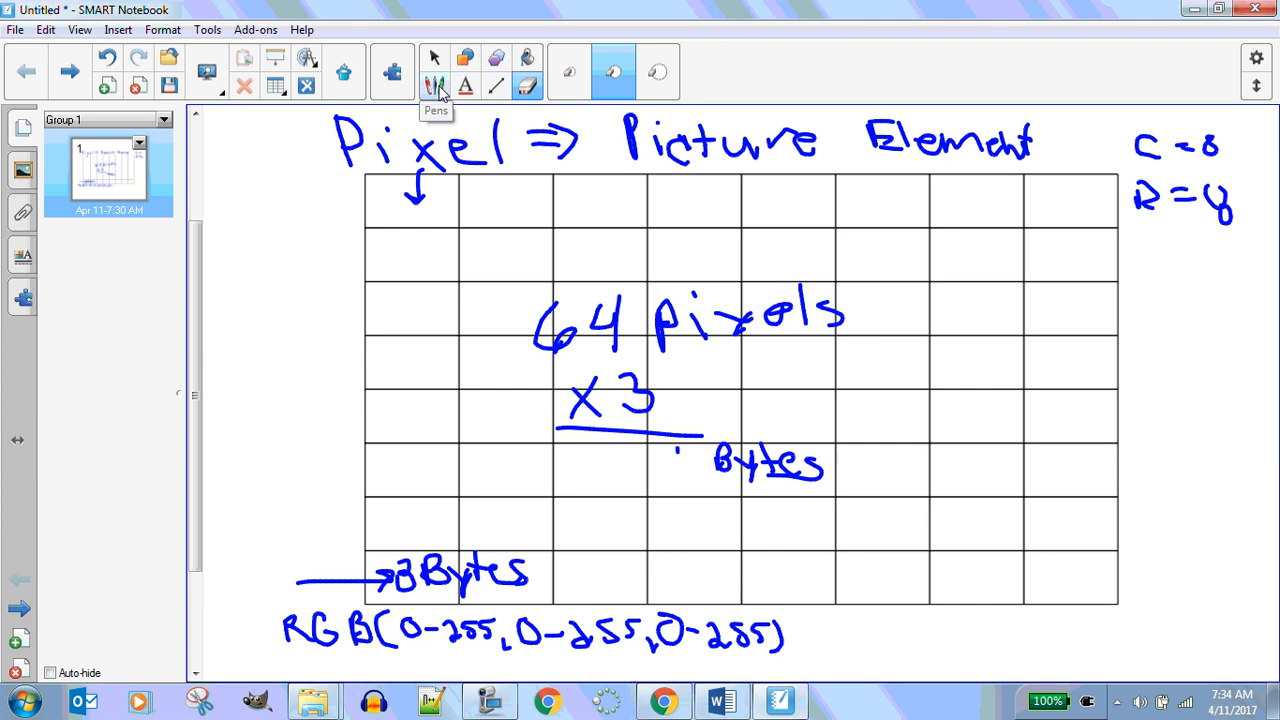
left_click(436, 87)
mouse_move(591, 452)
left_mouse_down()
mouse_move(584, 488)
mouse_move(615, 454)
mouse_move(613, 483)
mouse_move(622, 466)
mouse_move(650, 486)
left_mouse_up()
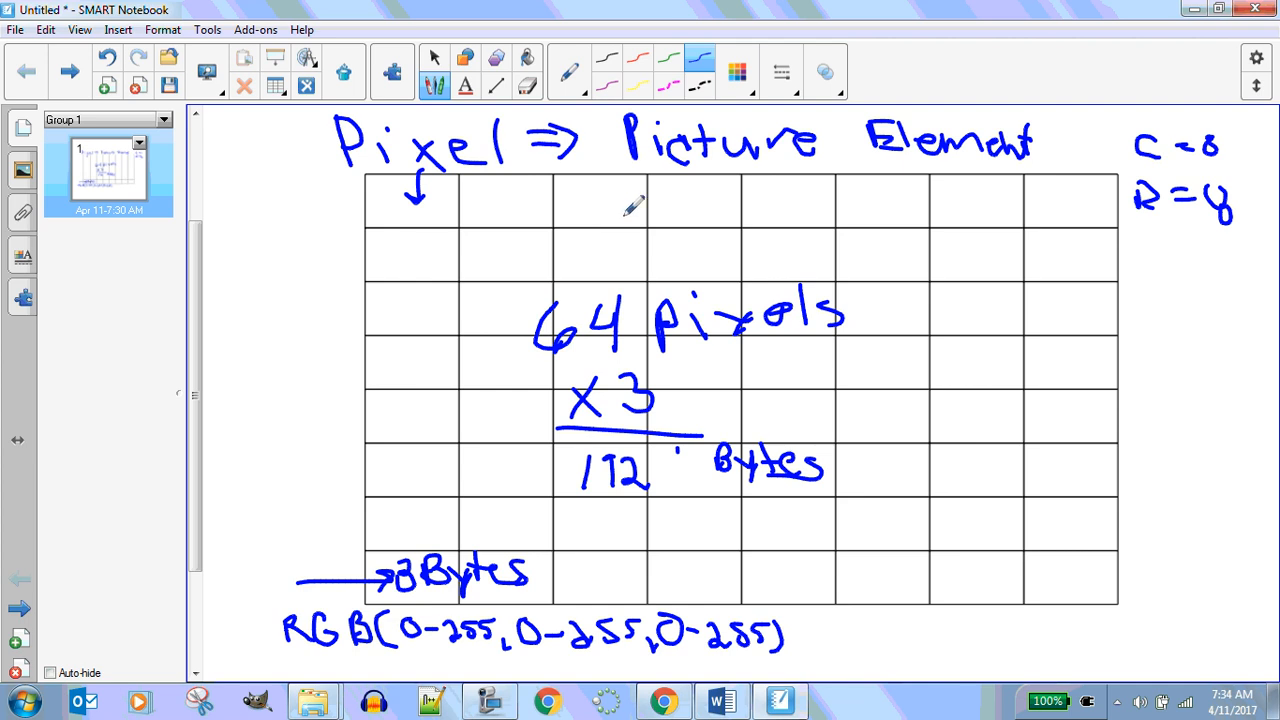
Below the RGB line, write "PSI → Pixel Square Inch"
scroll(634, 206, "down", 1)
scroll(634, 210, "up", 1)
scroll(632, 222, "up", 1)
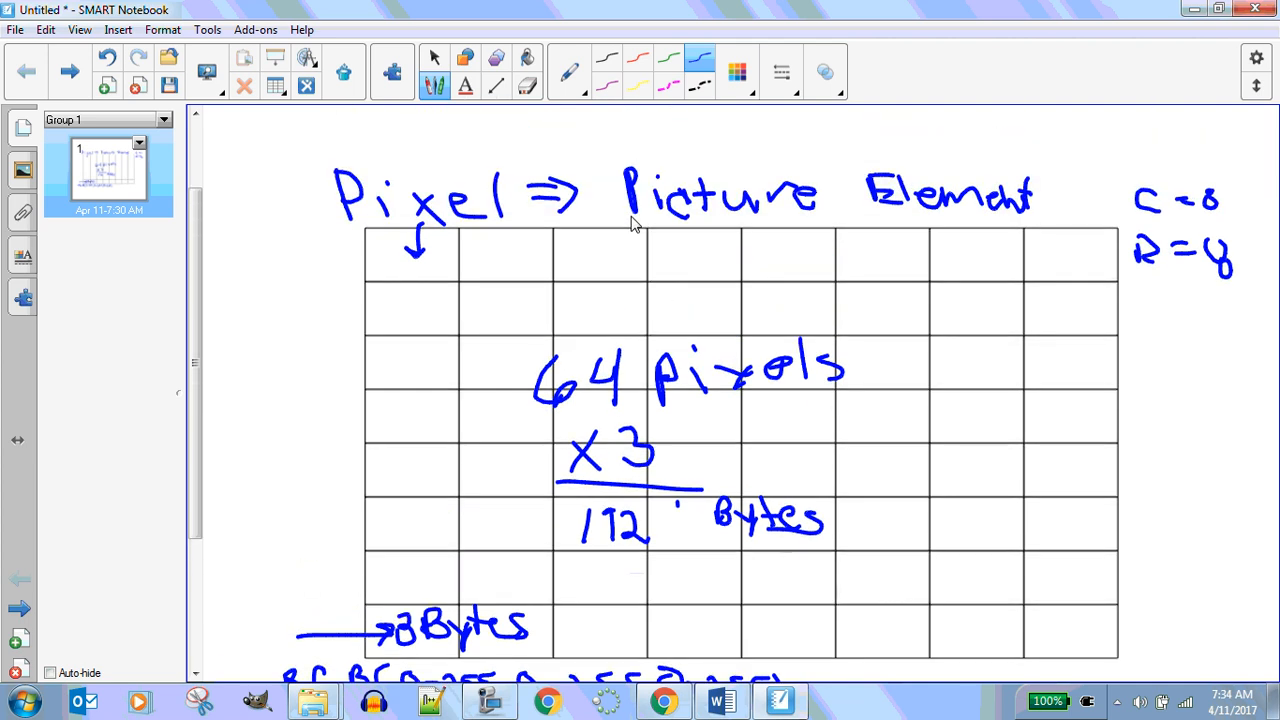
scroll(632, 222, "down", 1)
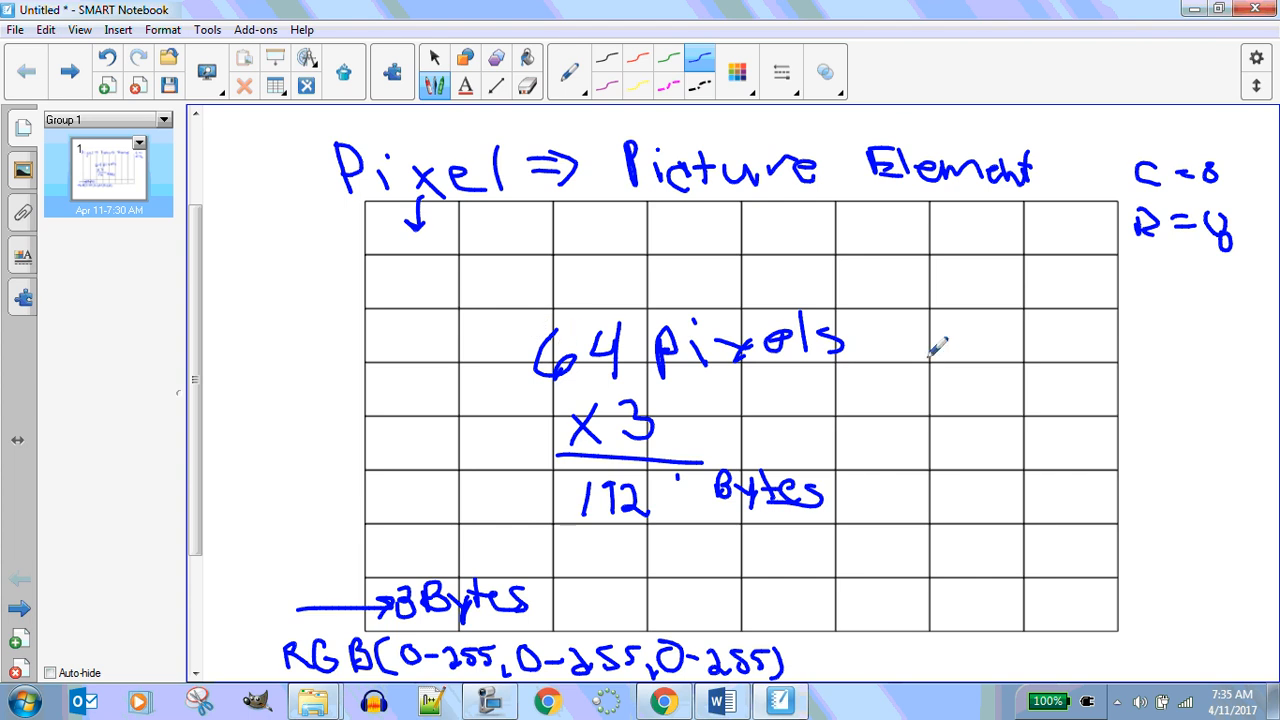
scroll(1108, 356, "down", 3)
scroll(1113, 347, "down", 1)
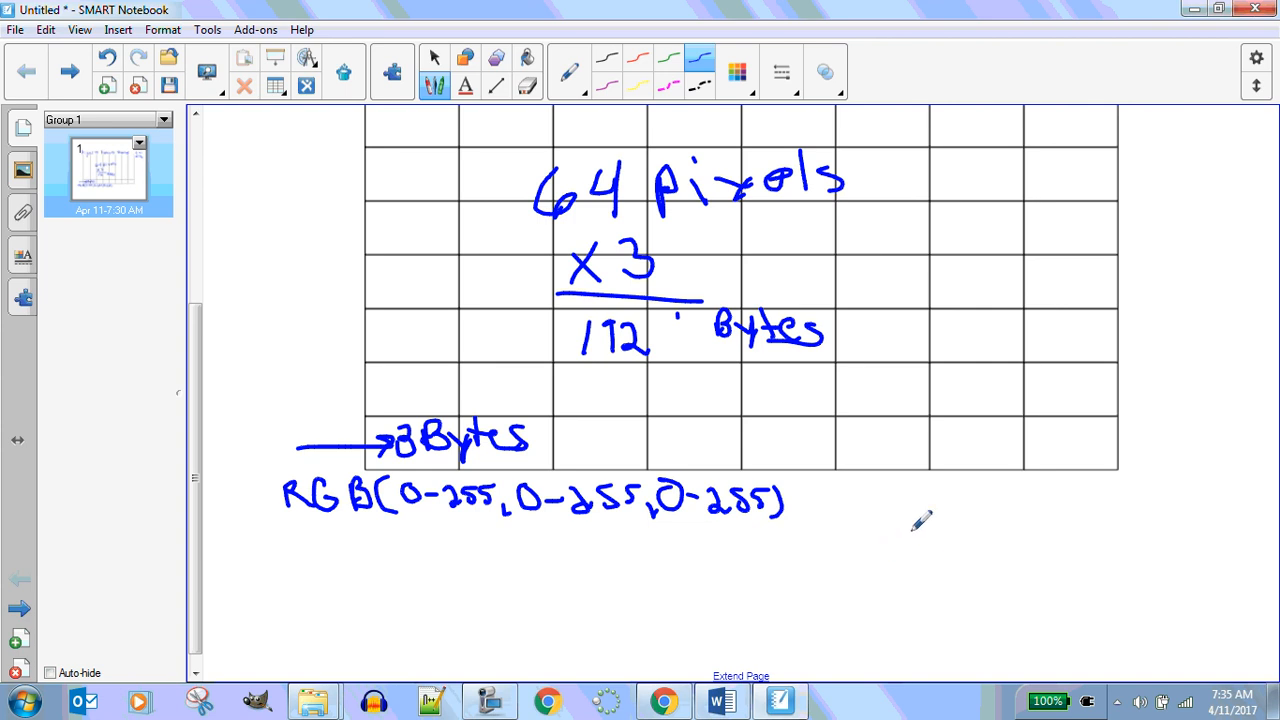
mouse_move(916, 528)
left_mouse_down()
mouse_move(926, 563)
mouse_move(915, 528)
mouse_move(921, 546)
mouse_move(958, 538)
mouse_move(956, 561)
mouse_move(1064, 546)
mouse_move(1041, 527)
mouse_move(1068, 545)
left_mouse_up()
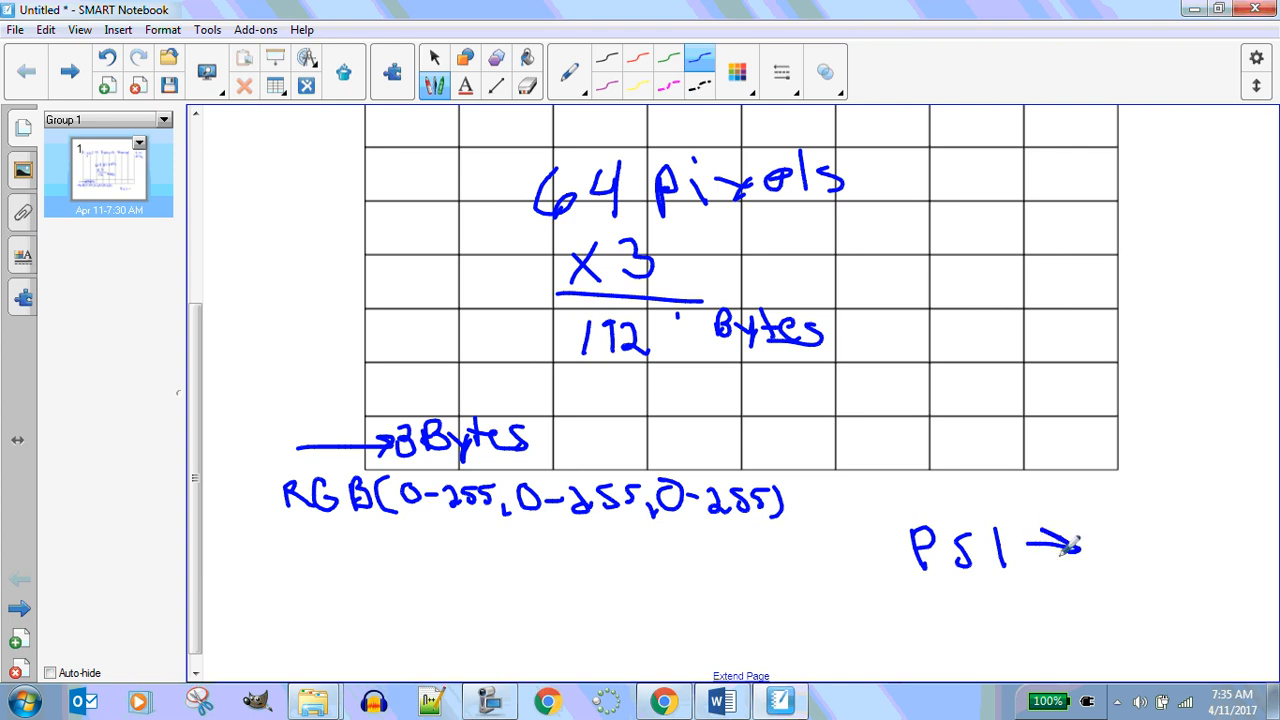
left_click_drag(697, 583, 700, 620)
mouse_move(697, 585)
left_mouse_down()
mouse_move(728, 592)
mouse_move(759, 607)
mouse_move(739, 618)
mouse_move(788, 584)
mouse_move(793, 619)
left_mouse_up()
mouse_move(849, 587)
left_mouse_down()
mouse_move(880, 612)
mouse_move(887, 594)
mouse_move(897, 616)
mouse_move(916, 596)
mouse_move(958, 592)
mouse_move(960, 604)
mouse_move(996, 607)
mouse_move(994, 595)
mouse_move(1009, 614)
mouse_move(1086, 620)
left_mouse_up()
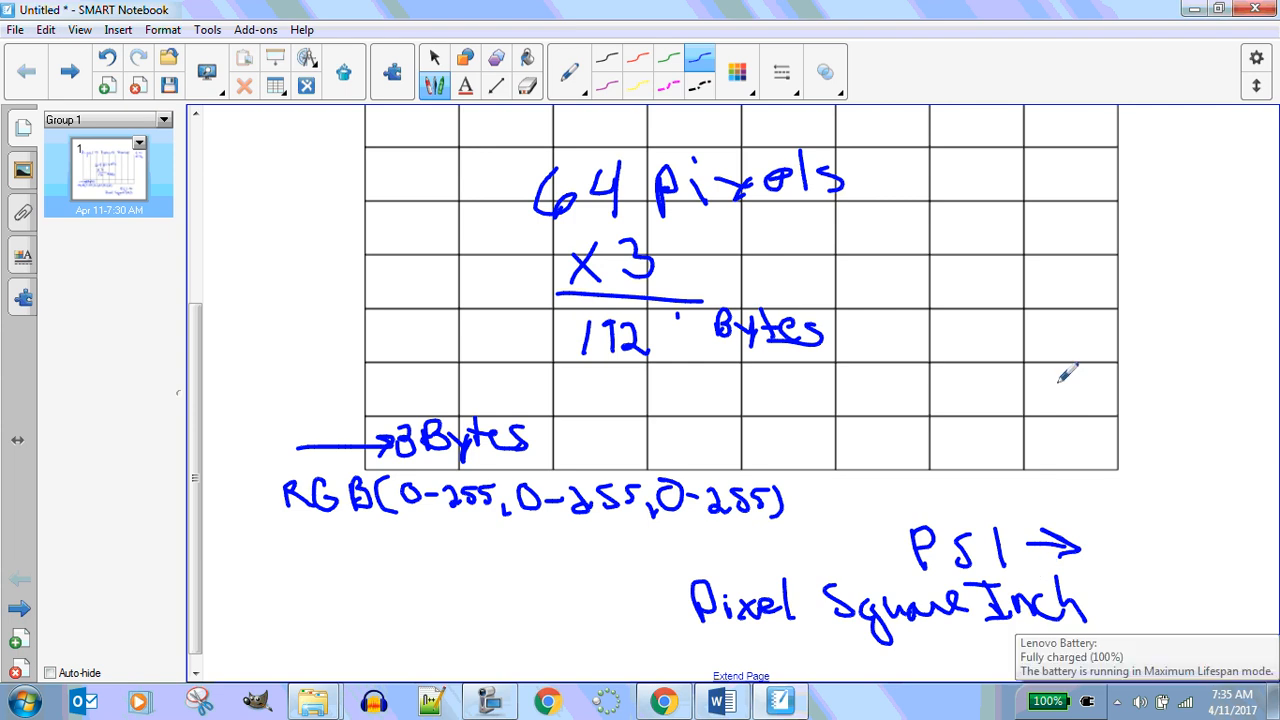
Minimize the Word document and the file explorer window
left_click(776, 705)
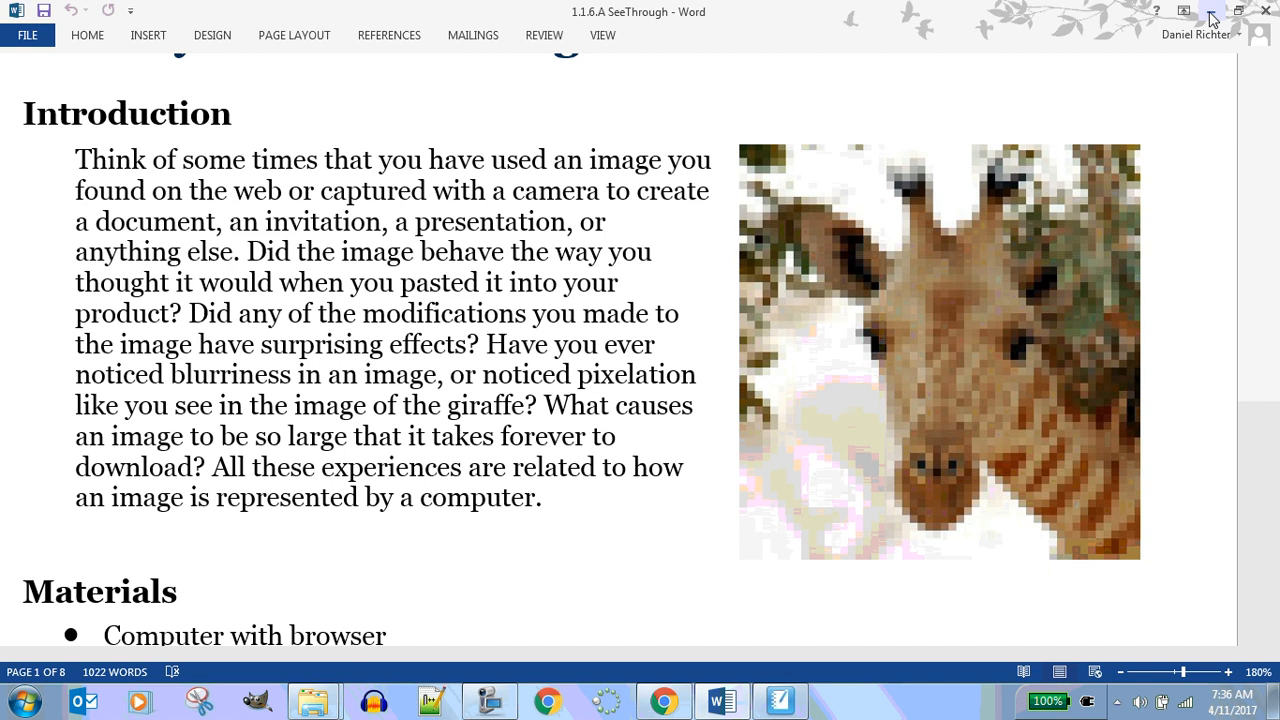
left_click(1210, 12)
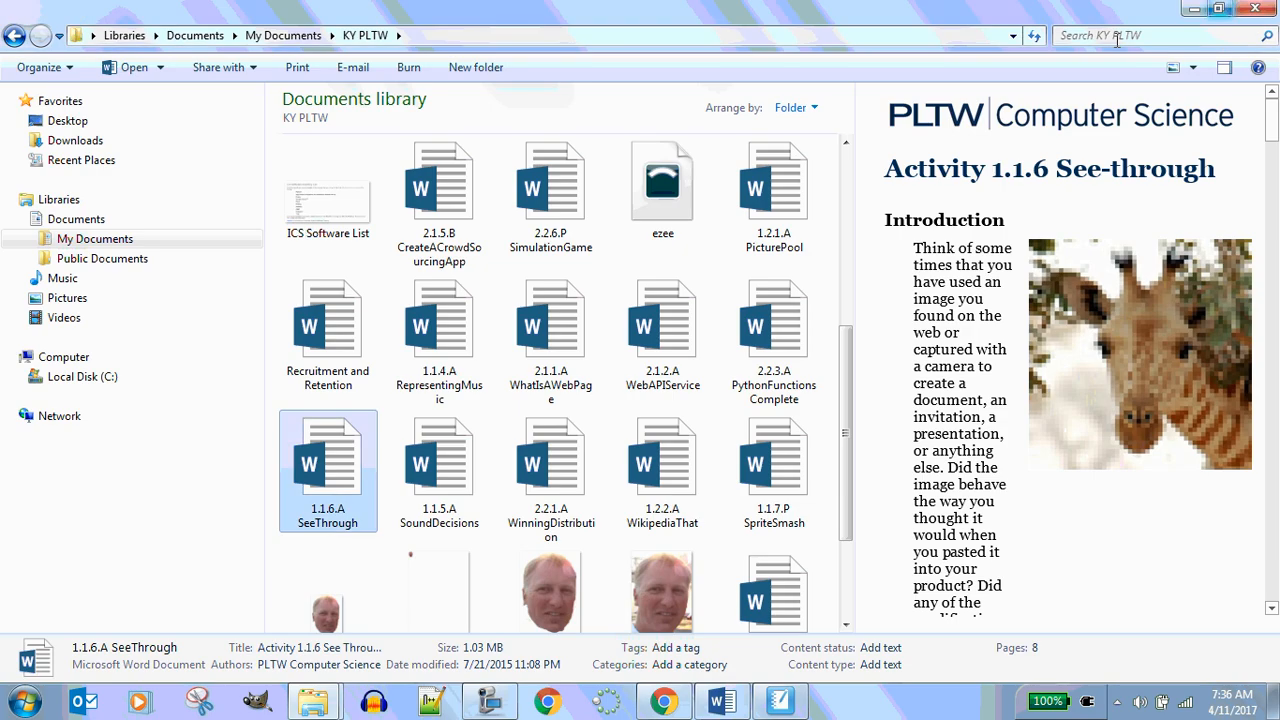
left_click(1193, 9)
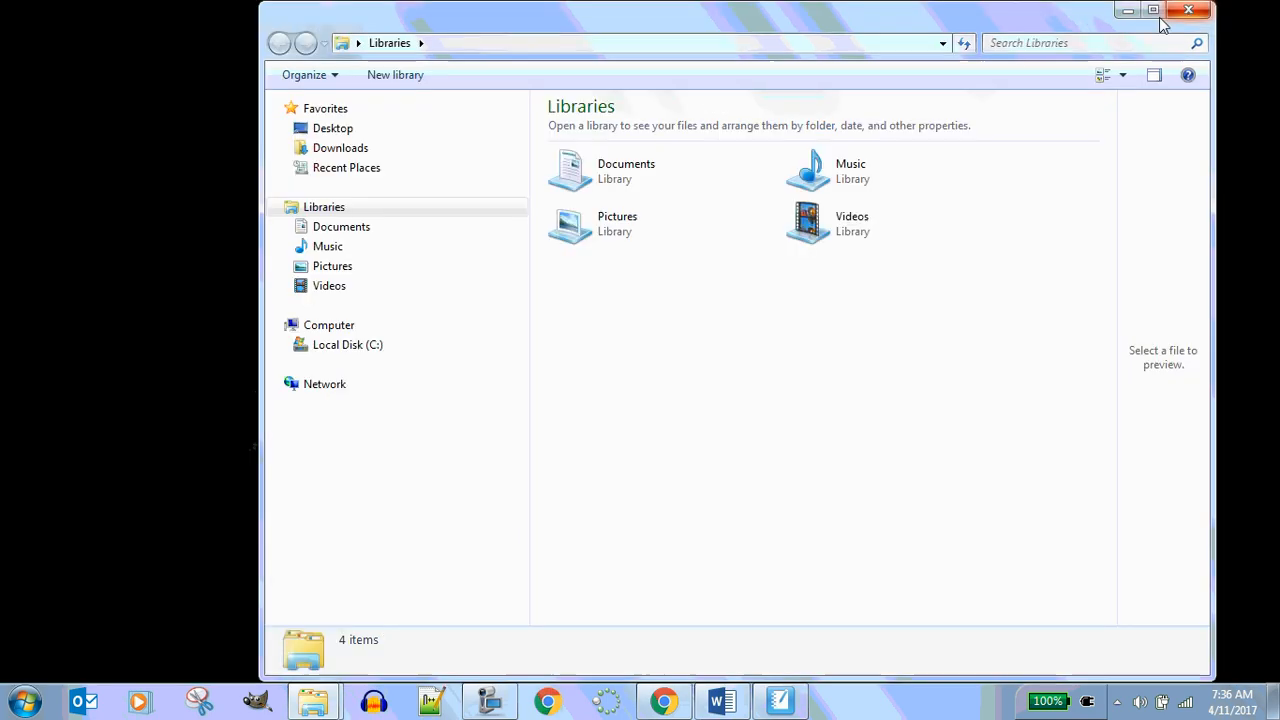
left_click(1127, 9)
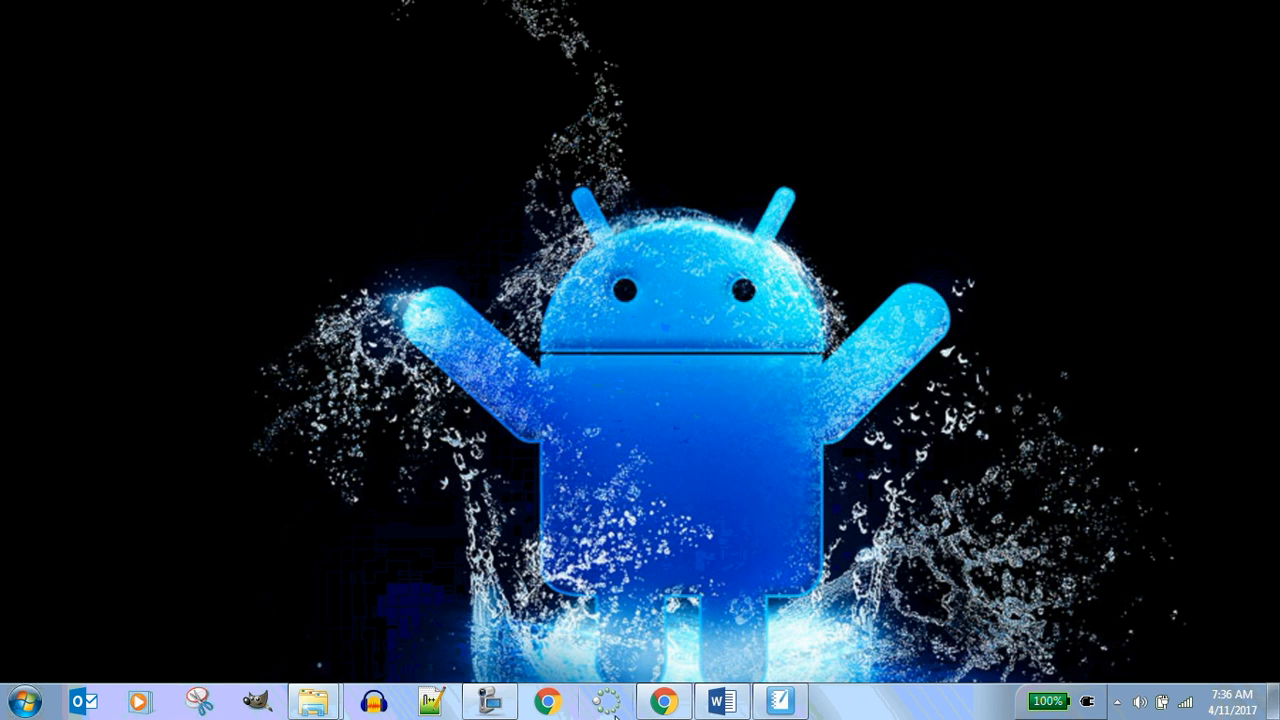
Open App Inventor from the bookmarks in a new Chrome tab, allowing account access and dismissing the welcome message
left_click(675, 712)
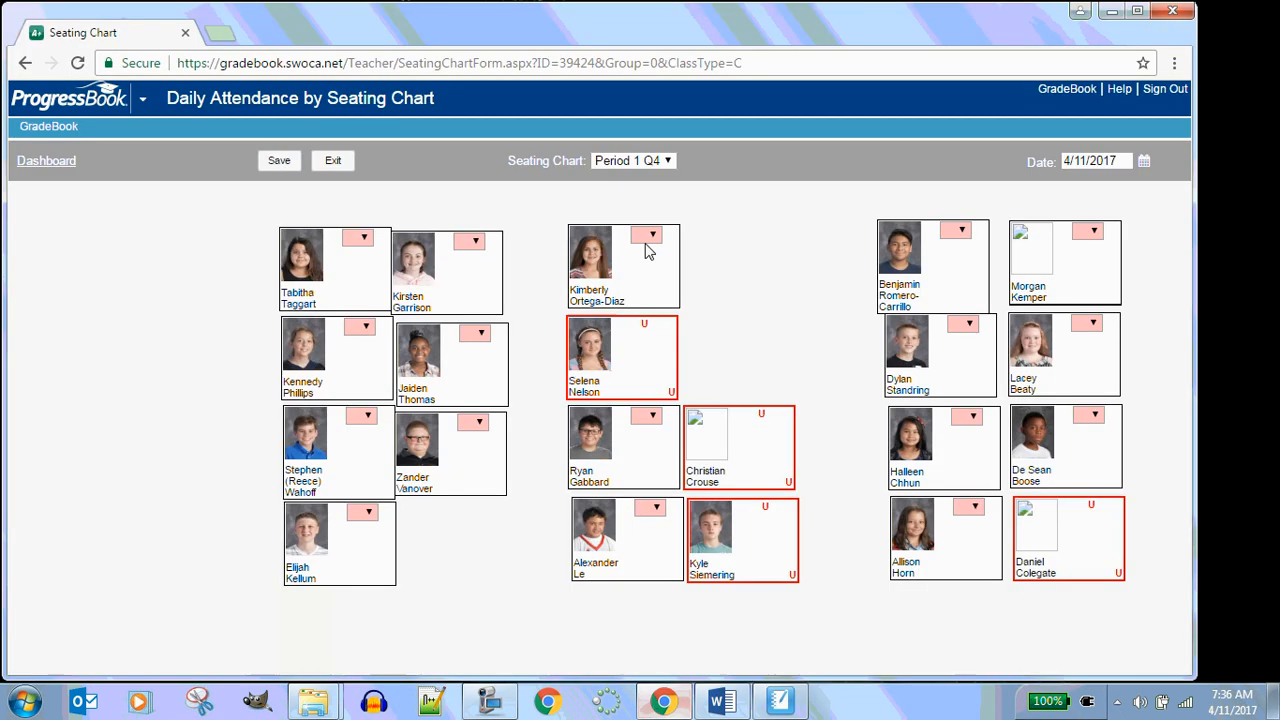
left_click(210, 32)
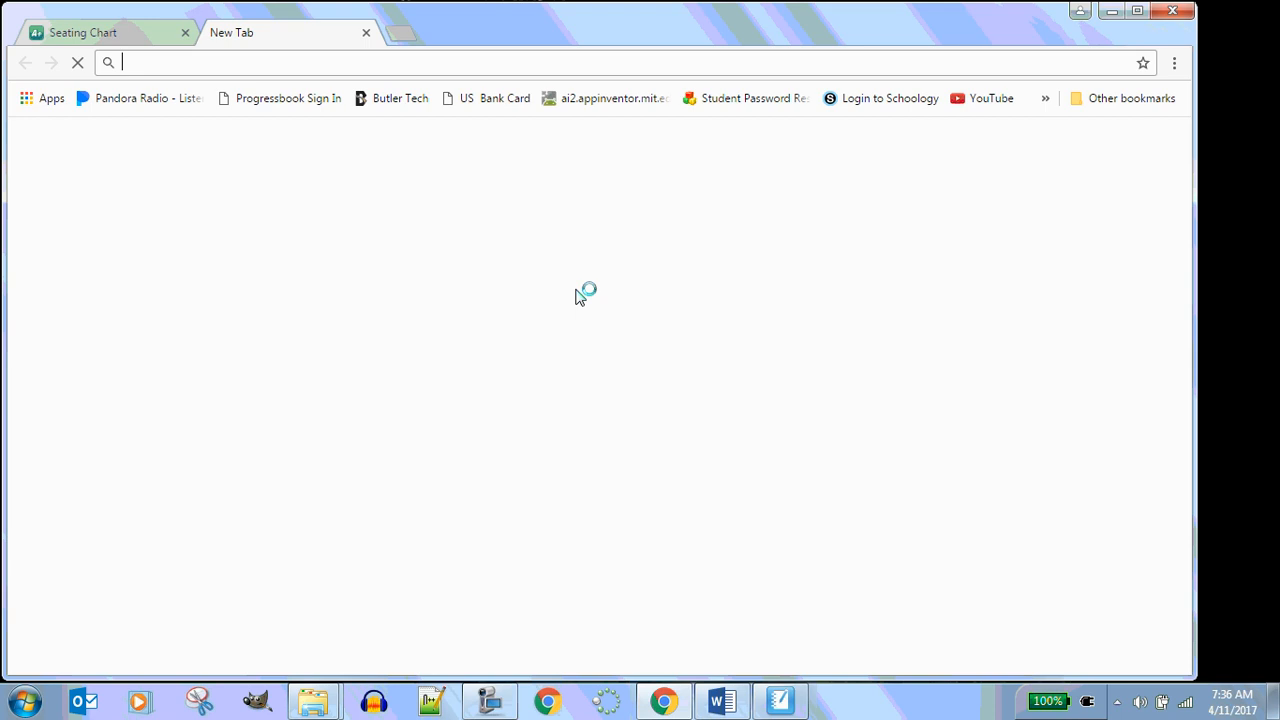
left_click(598, 99)
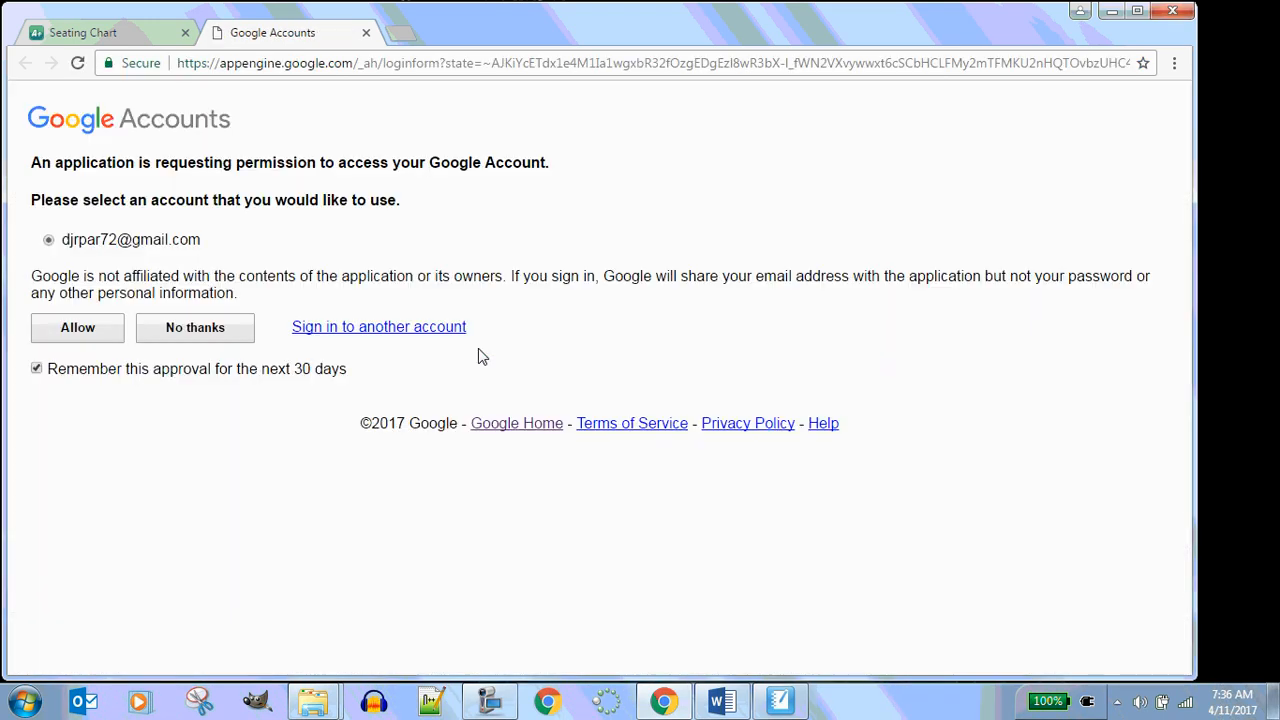
left_click(85, 336)
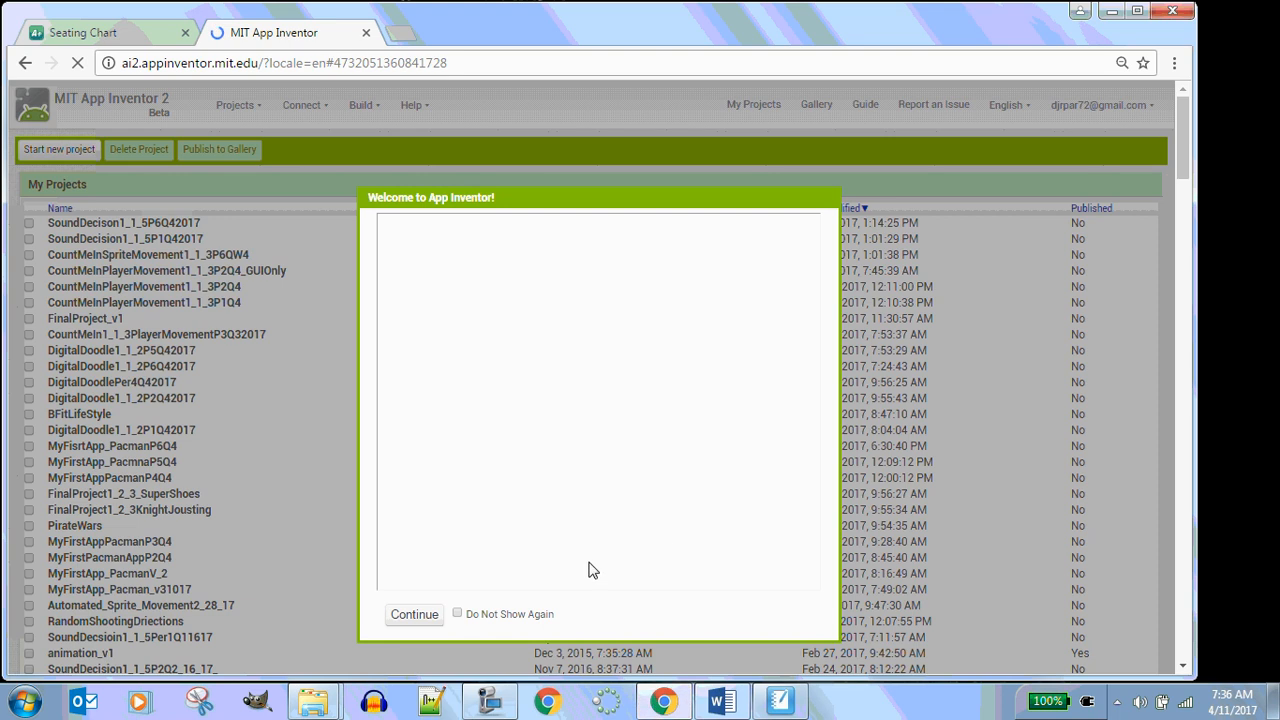
left_click(414, 614)
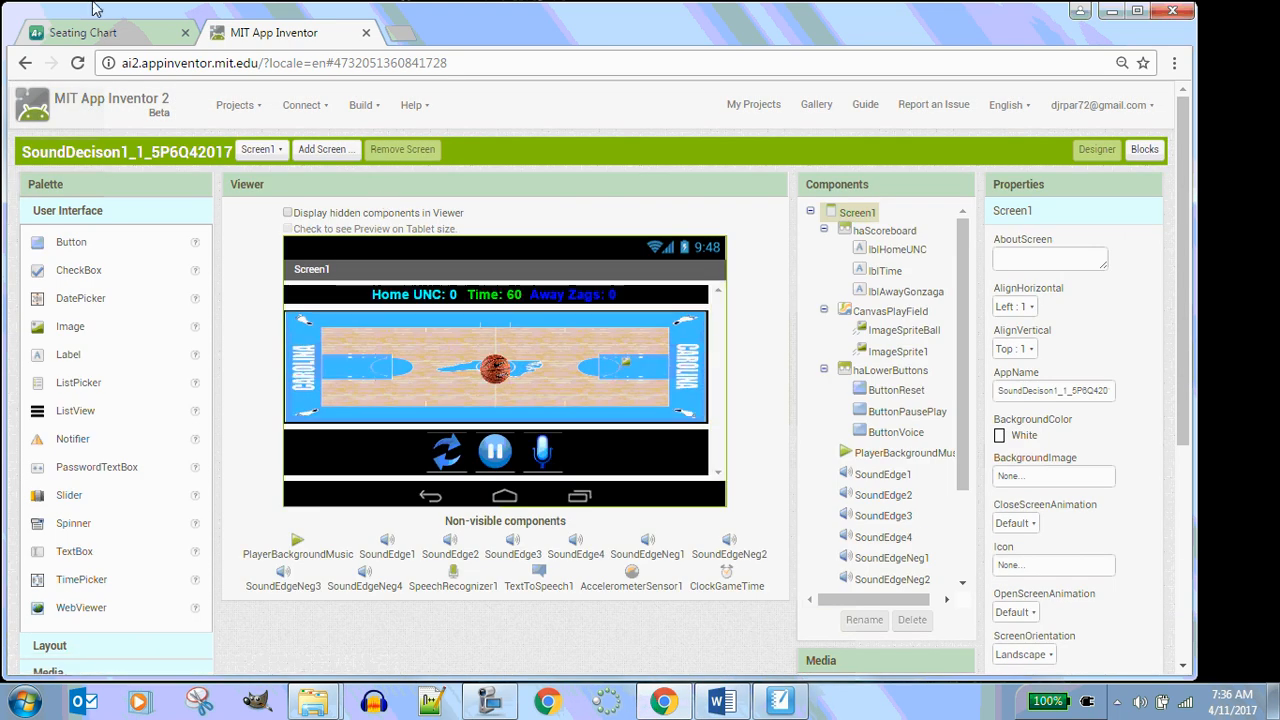
Start a new project named "SpriteSmash1_1_7P1Q42017"
left_click(236, 106)
left_click(250, 163)
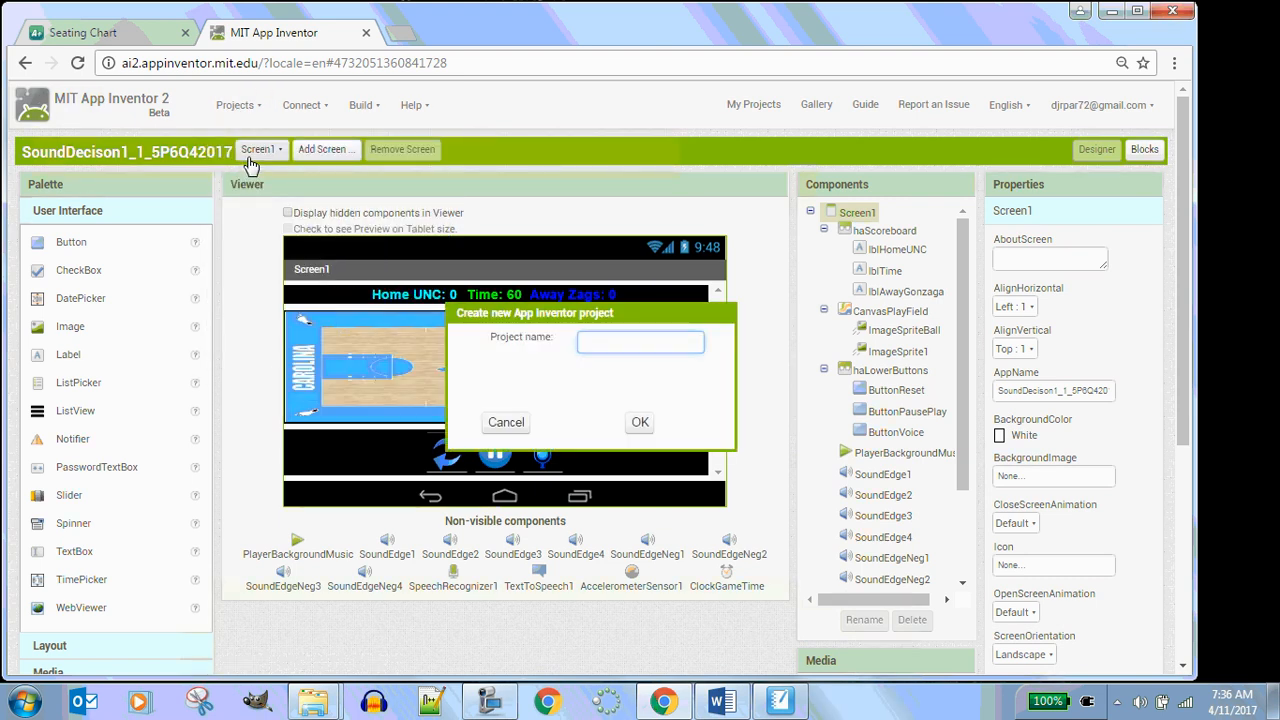
type("SpriteSmash1_1_7P1Q42017")
key("Return")
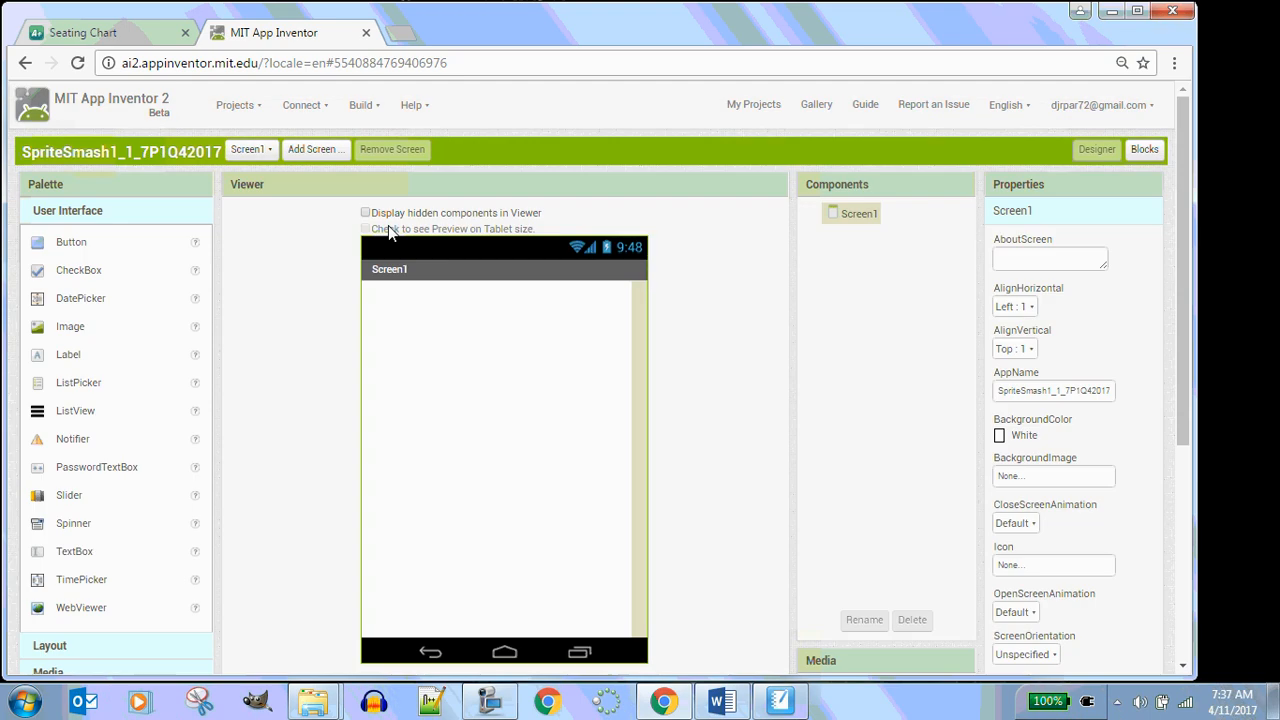
scroll(205, 443, "down", 3)
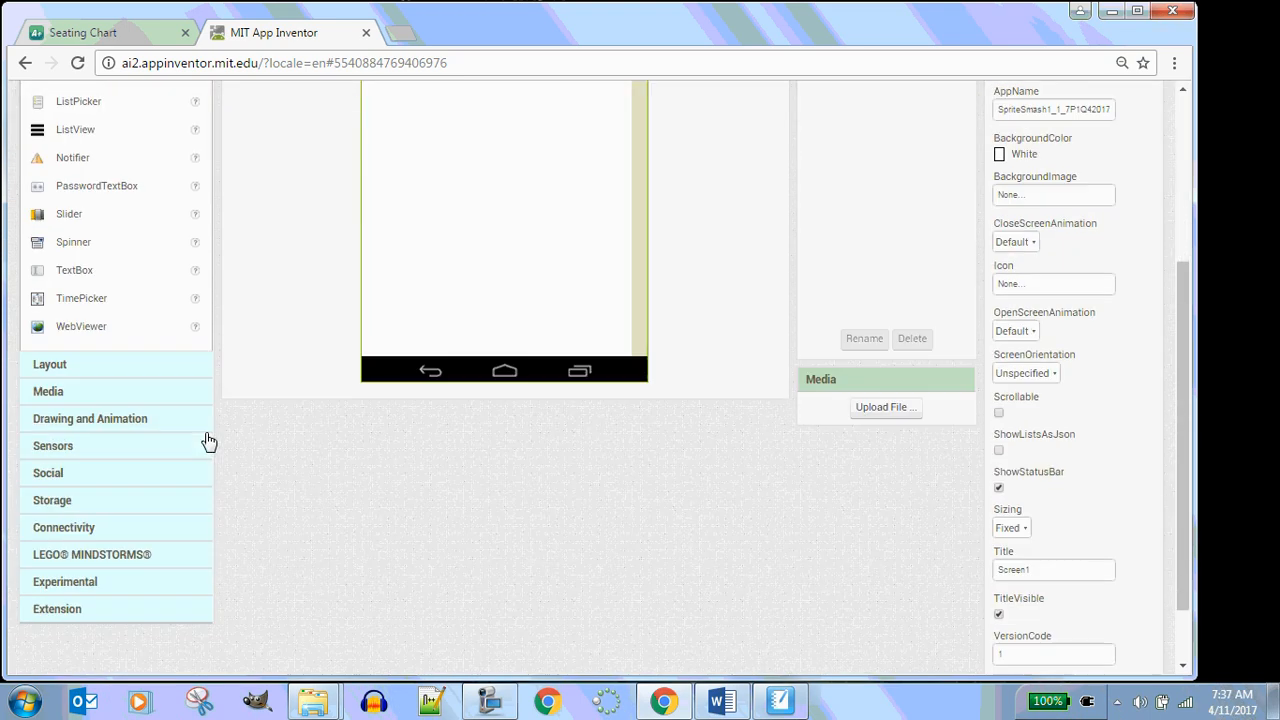
scroll(206, 440, "up", 2)
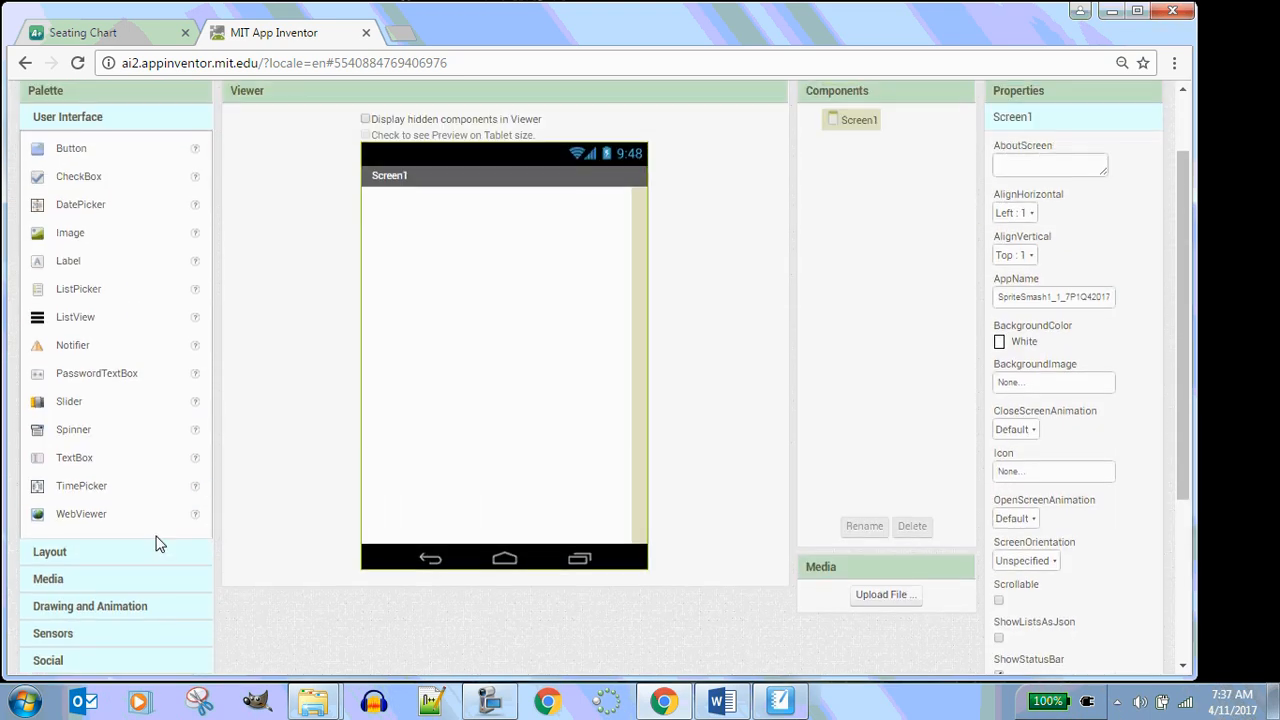
Add a Canvas to Screen1 and set both its Height and Width to Fill parent
left_click(137, 606)
left_click_drag(73, 262, 380, 282)
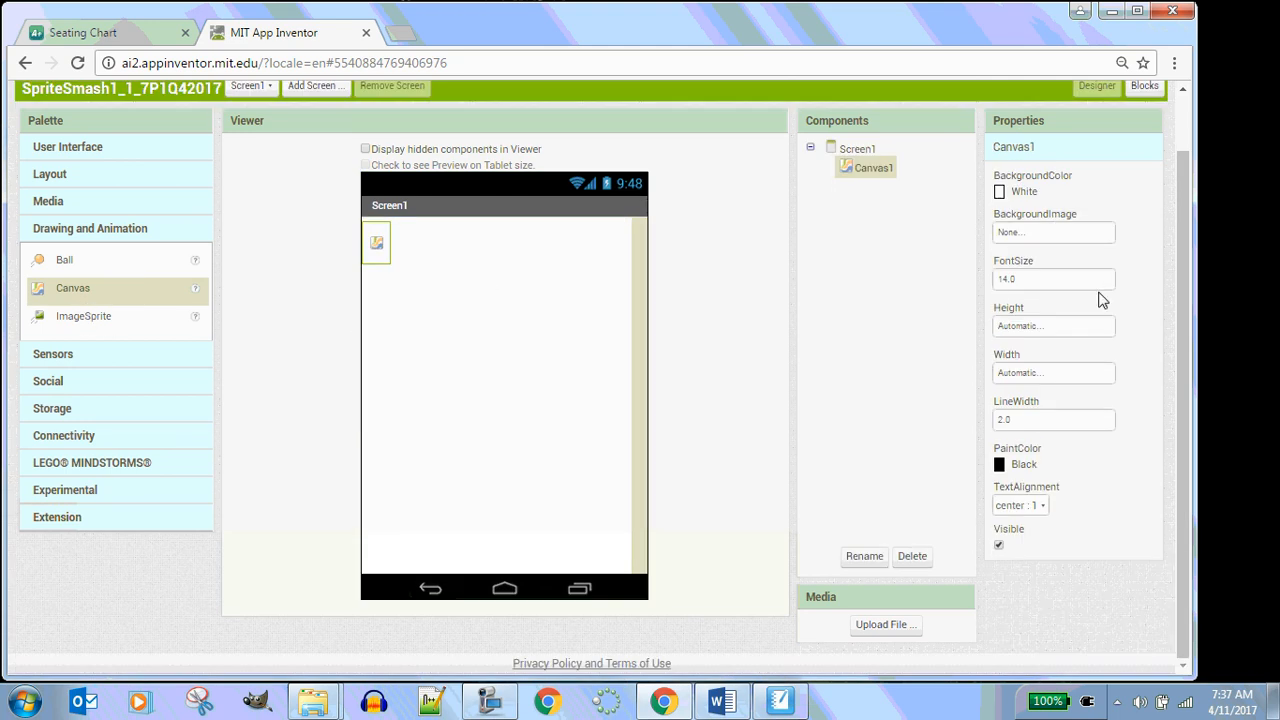
left_click(1057, 326)
left_click(1036, 344)
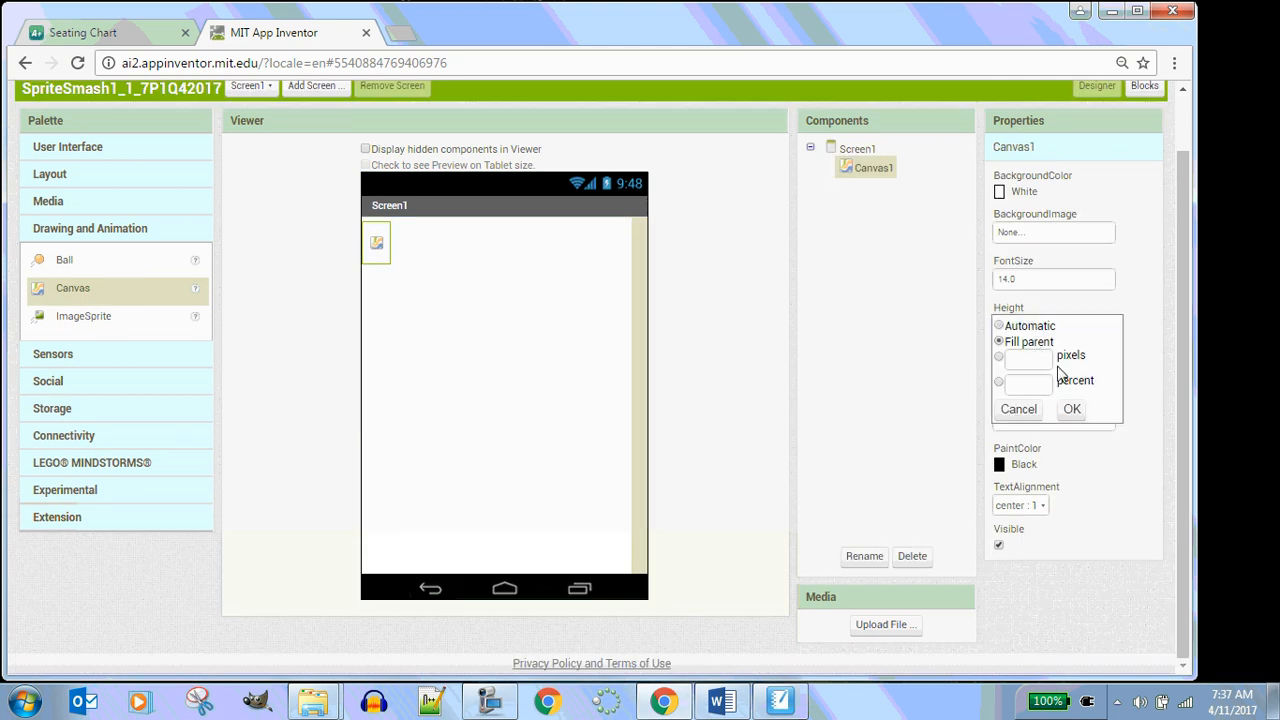
left_click(1072, 409)
left_click(1055, 377)
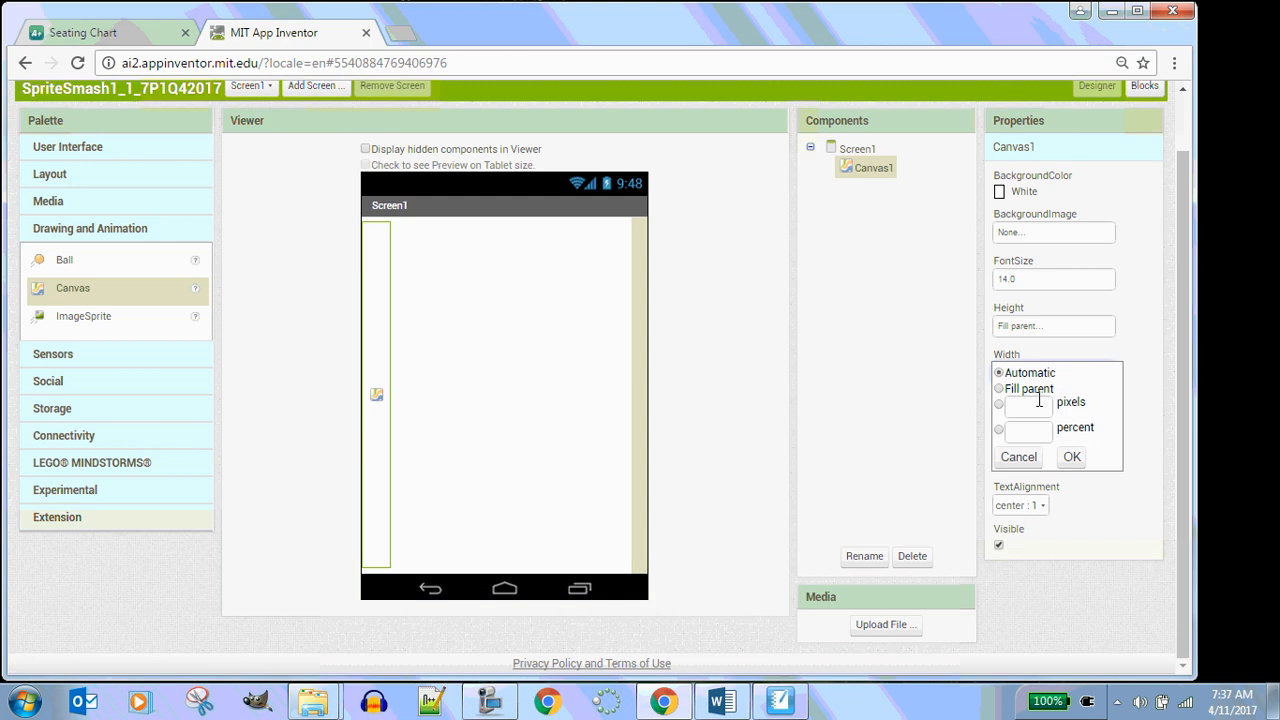
left_click(1033, 396)
left_click(1074, 457)
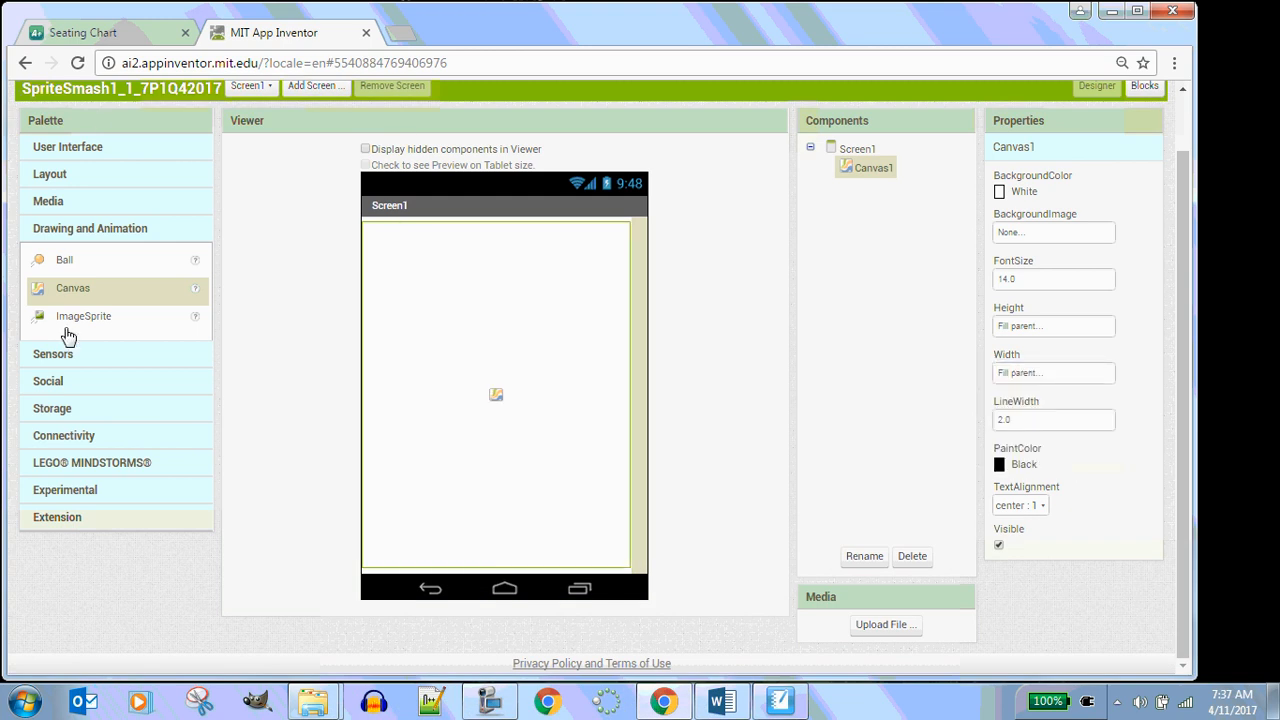
Place an ImageSprite onto the canvas
left_click_drag(68, 318, 481, 340)
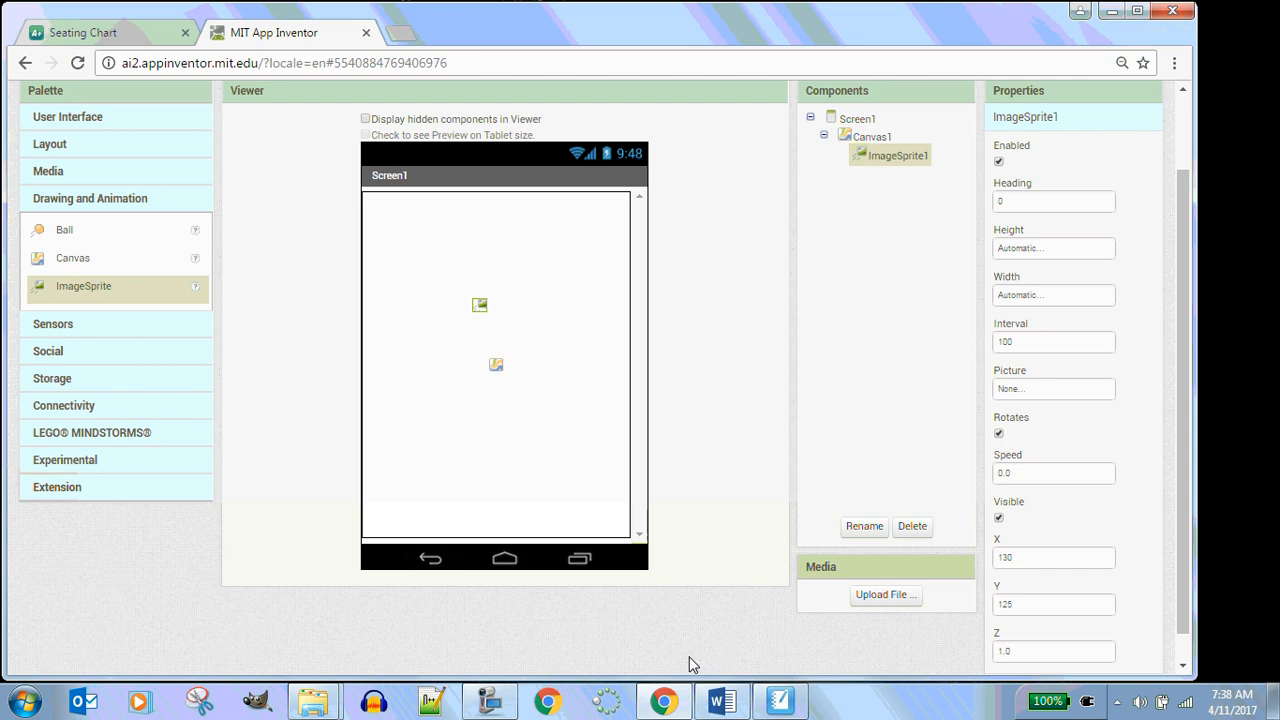
Open a new browser tab and search Google for "Sergio Garcia"
left_click(398, 32)
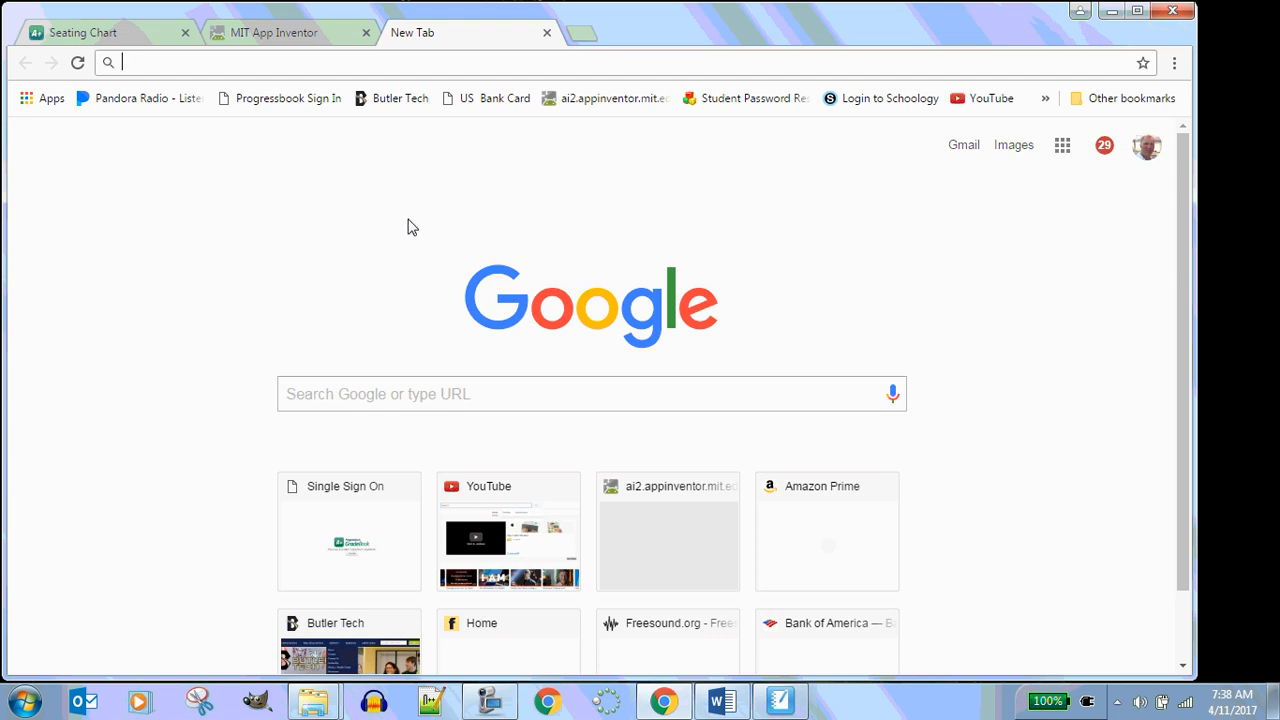
left_click(396, 394)
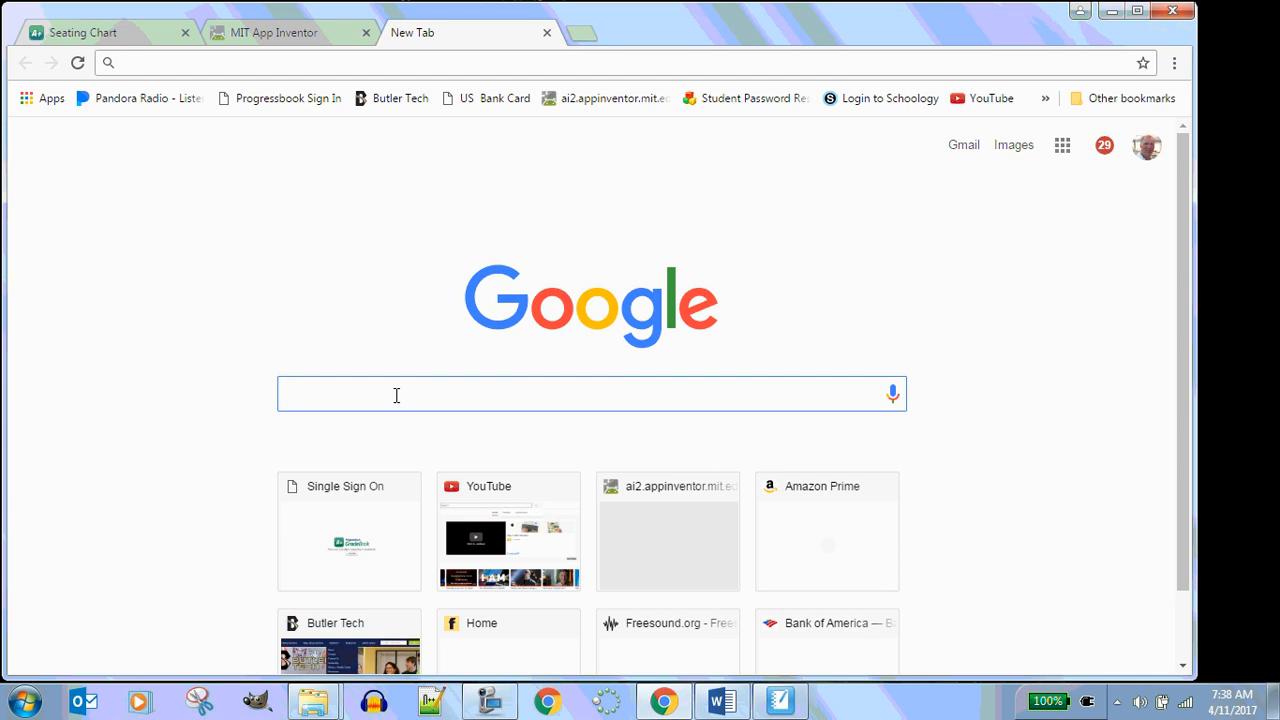
type("Sergh")
key("BackSpace")
key("BackSpace")
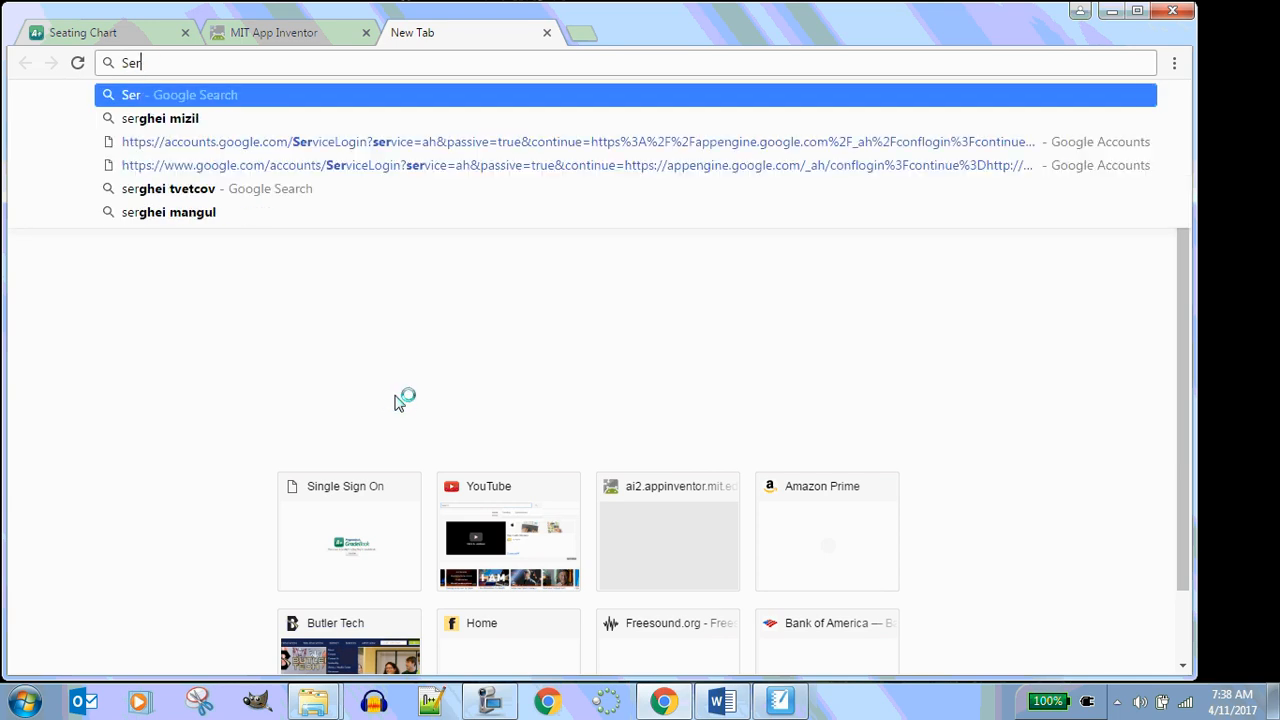
type("gio")
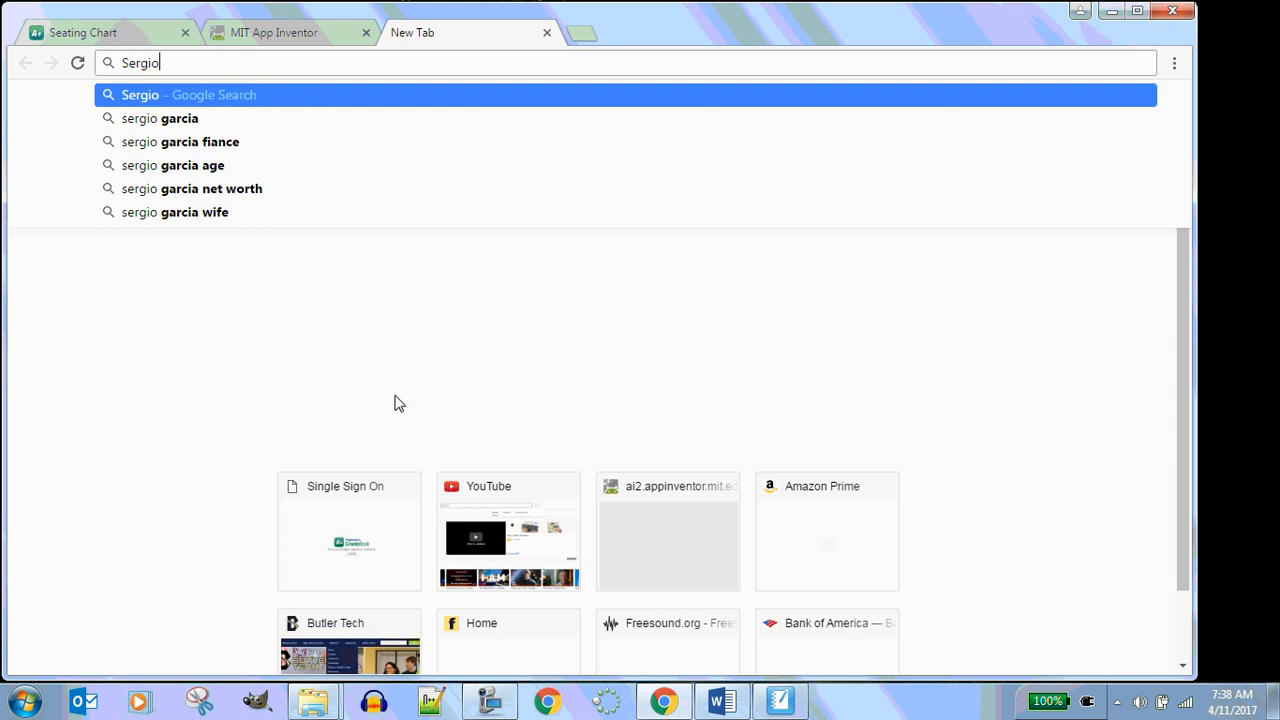
type(" Garcia")
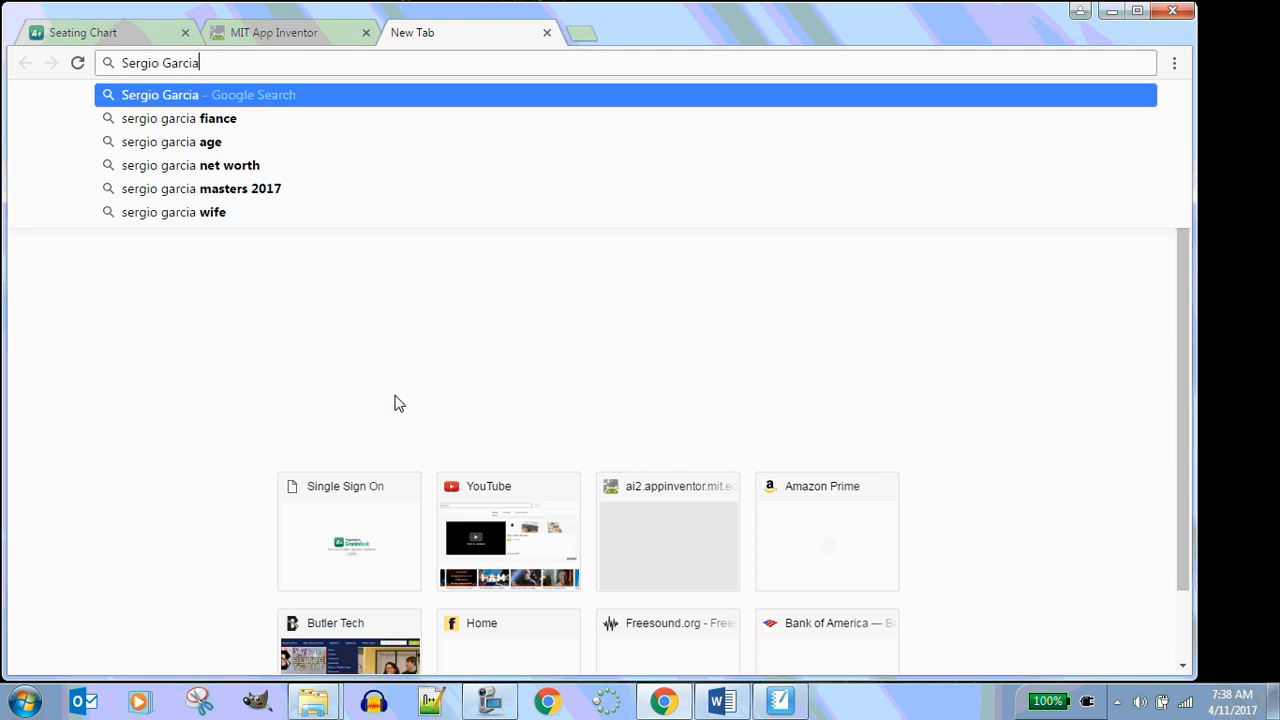
key("Return")
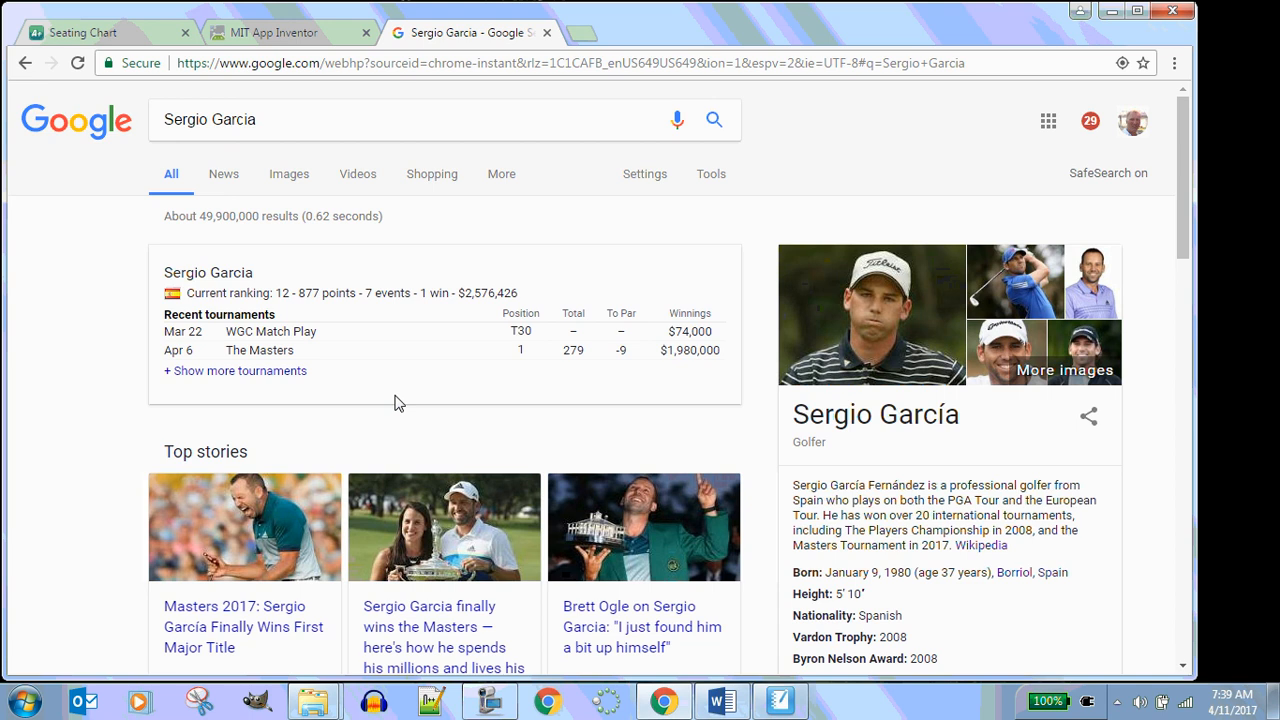
Switch to image results and open the full-size golf swing photo from Golf Digest
scroll(408, 418, "down", 2)
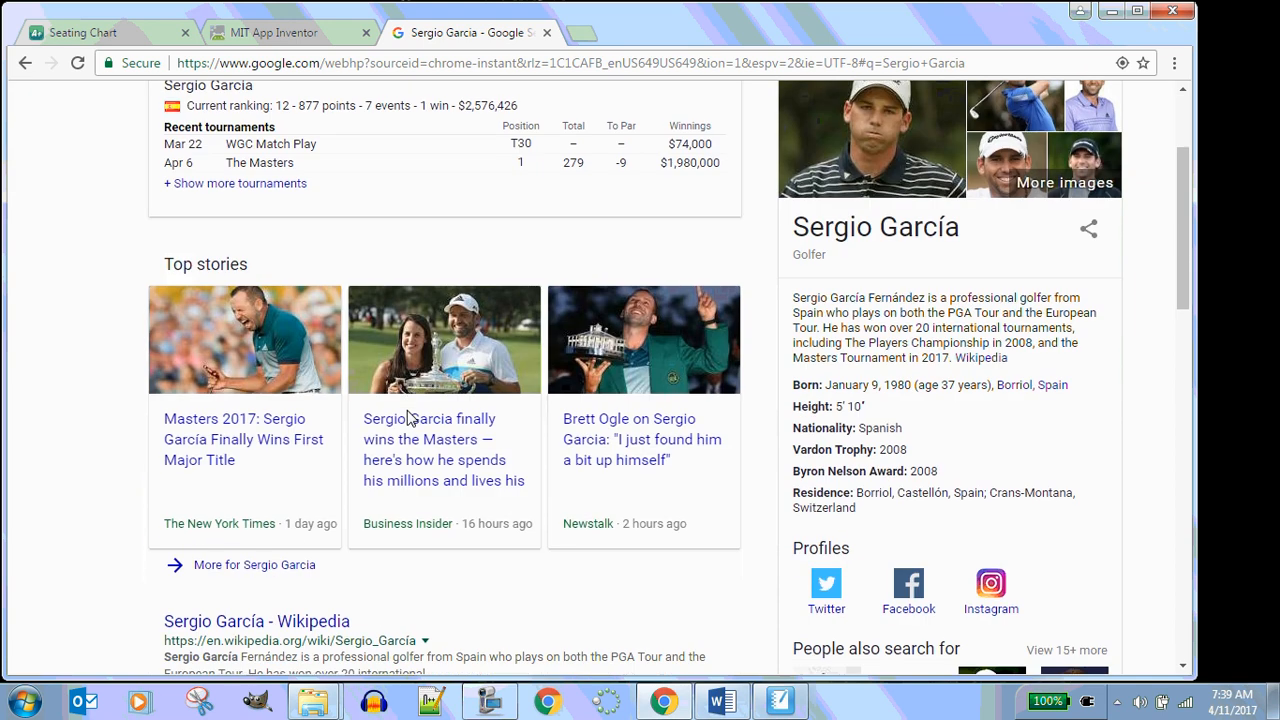
scroll(408, 418, "up", 2)
left_click(290, 177)
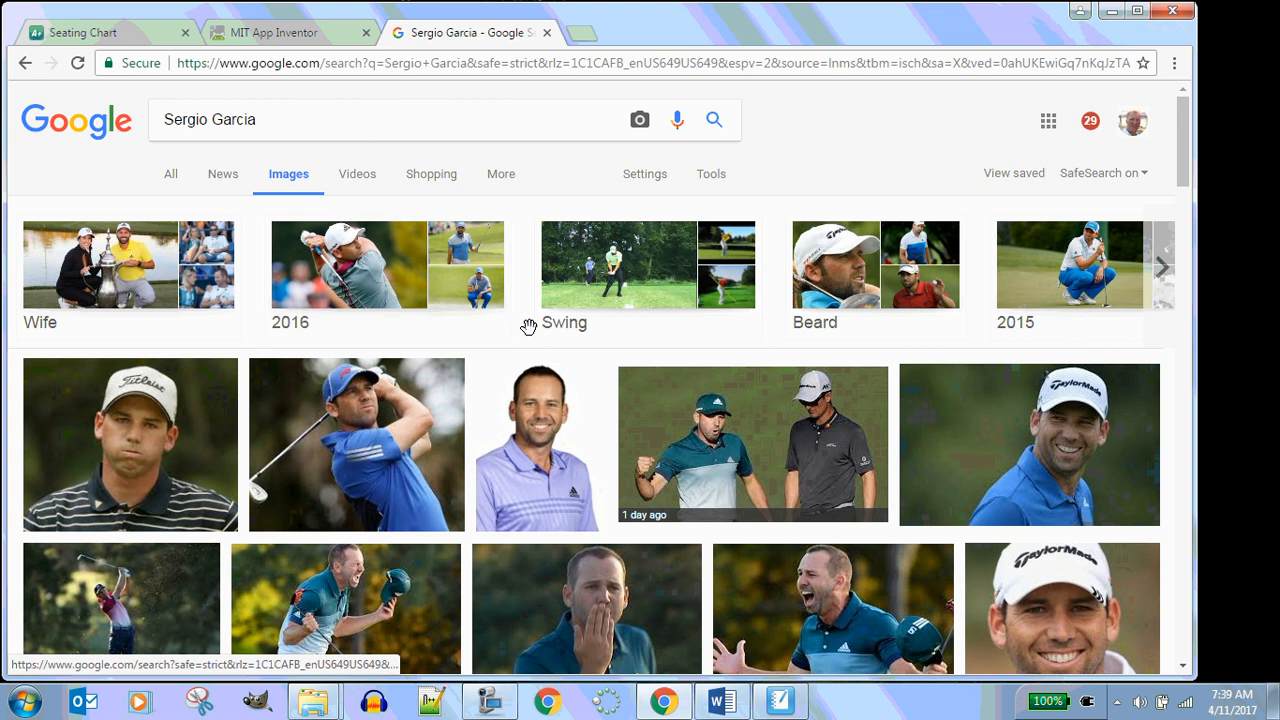
scroll(528, 327, "down", 3)
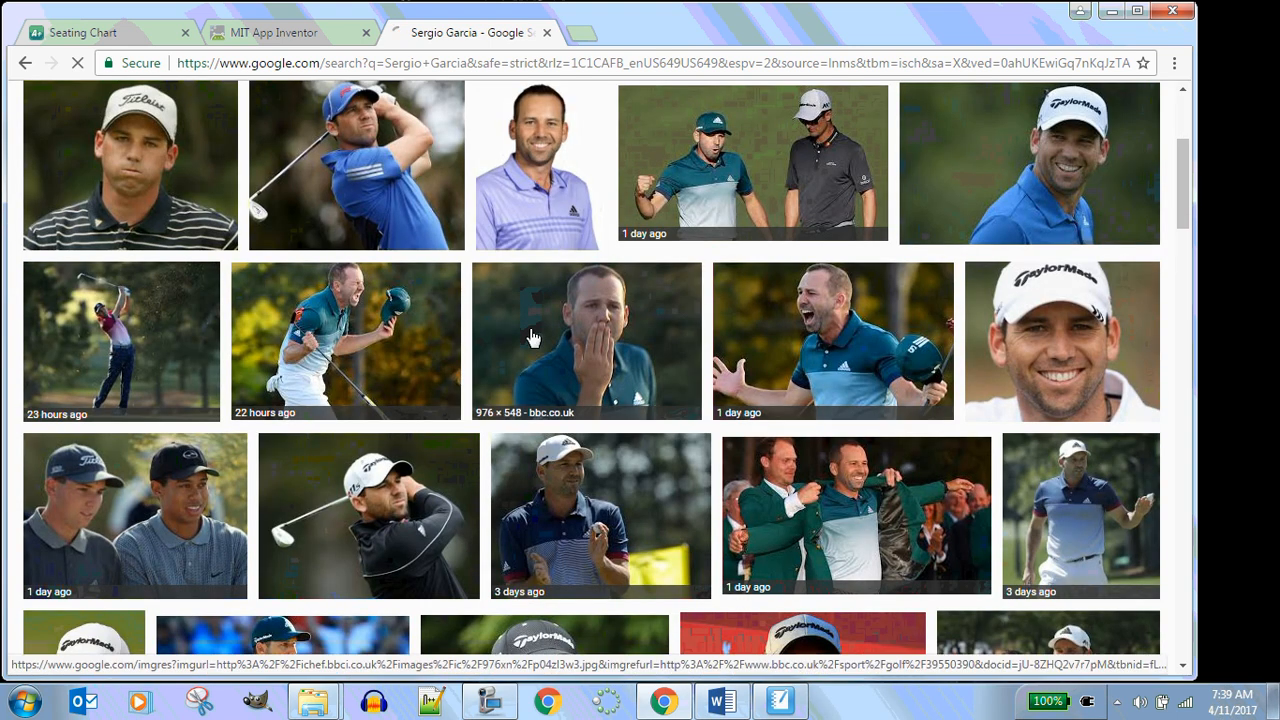
left_click(114, 340)
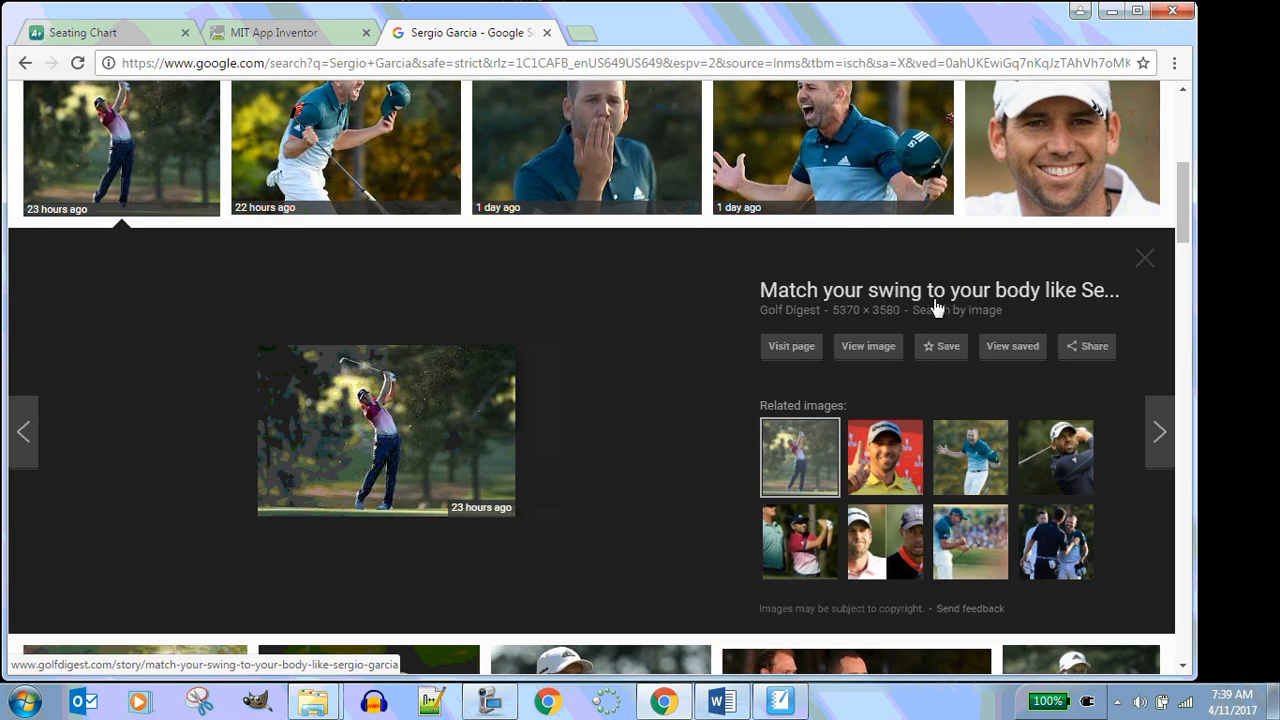
left_click(869, 348)
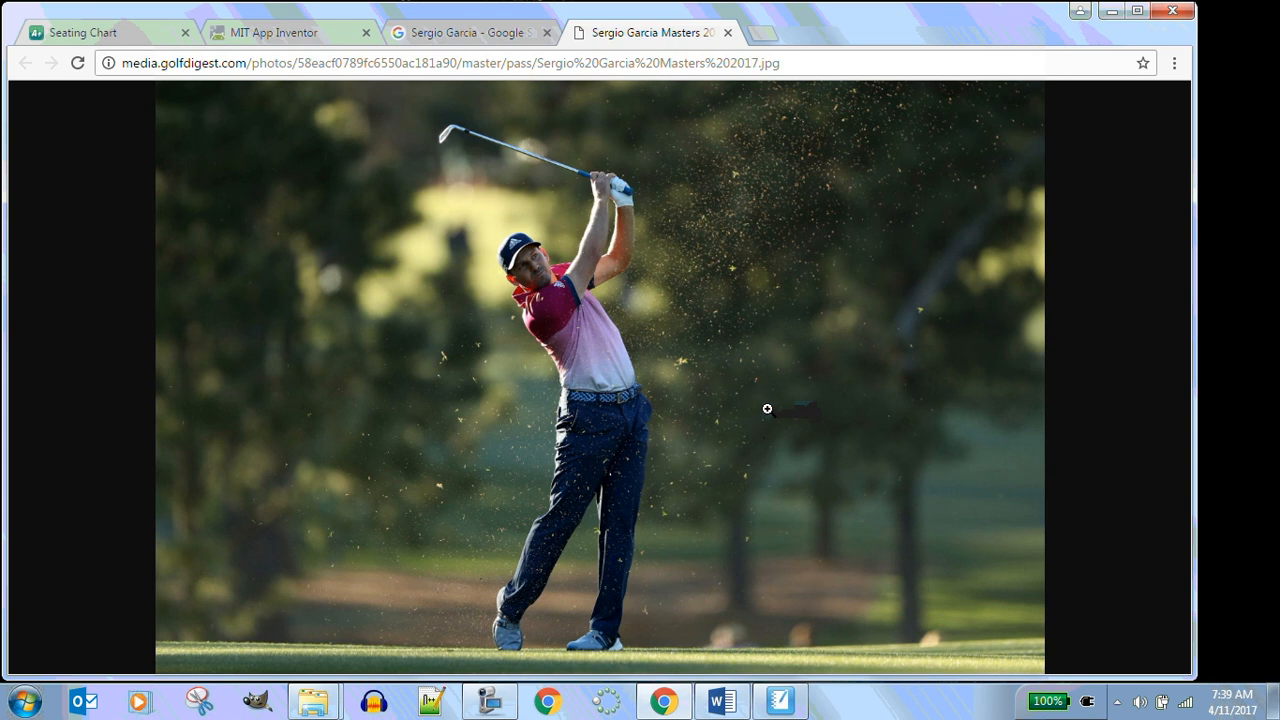
Save the image as "Sergio Garcia Masters 2017" in a new Q4 subfolder named "1.1.6 See Through"
right_click(610, 394)
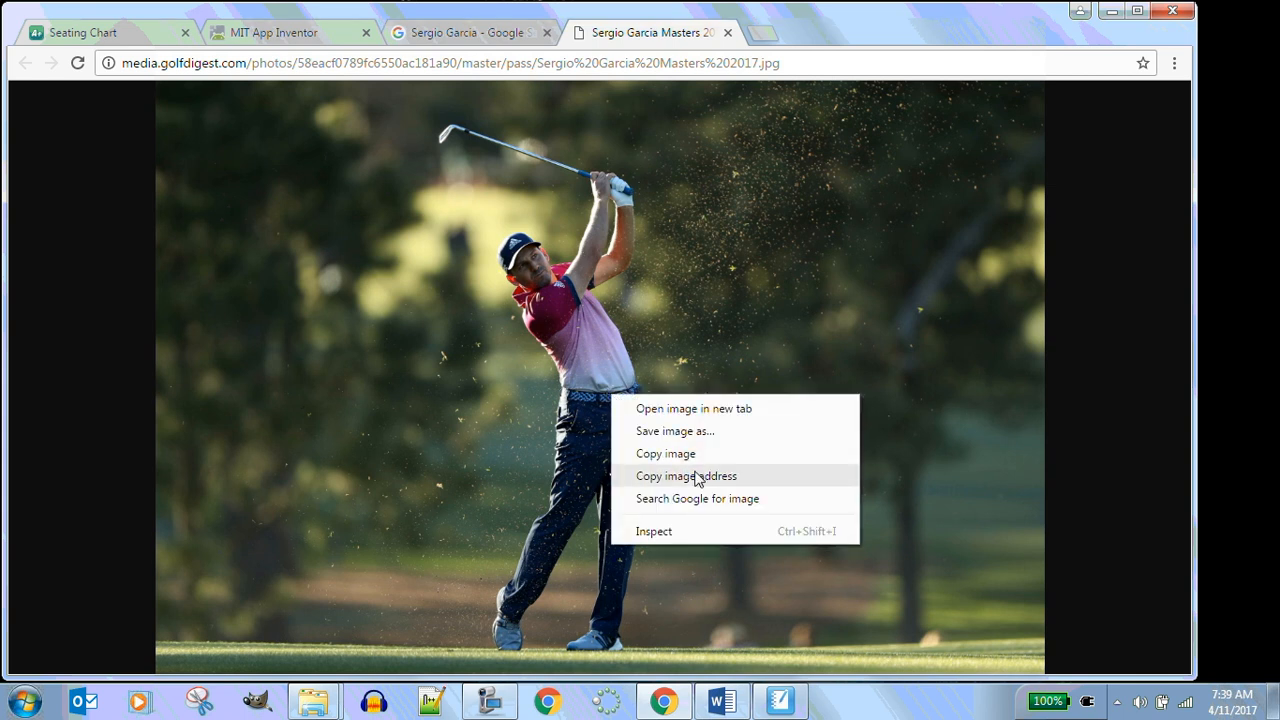
left_click(685, 436)
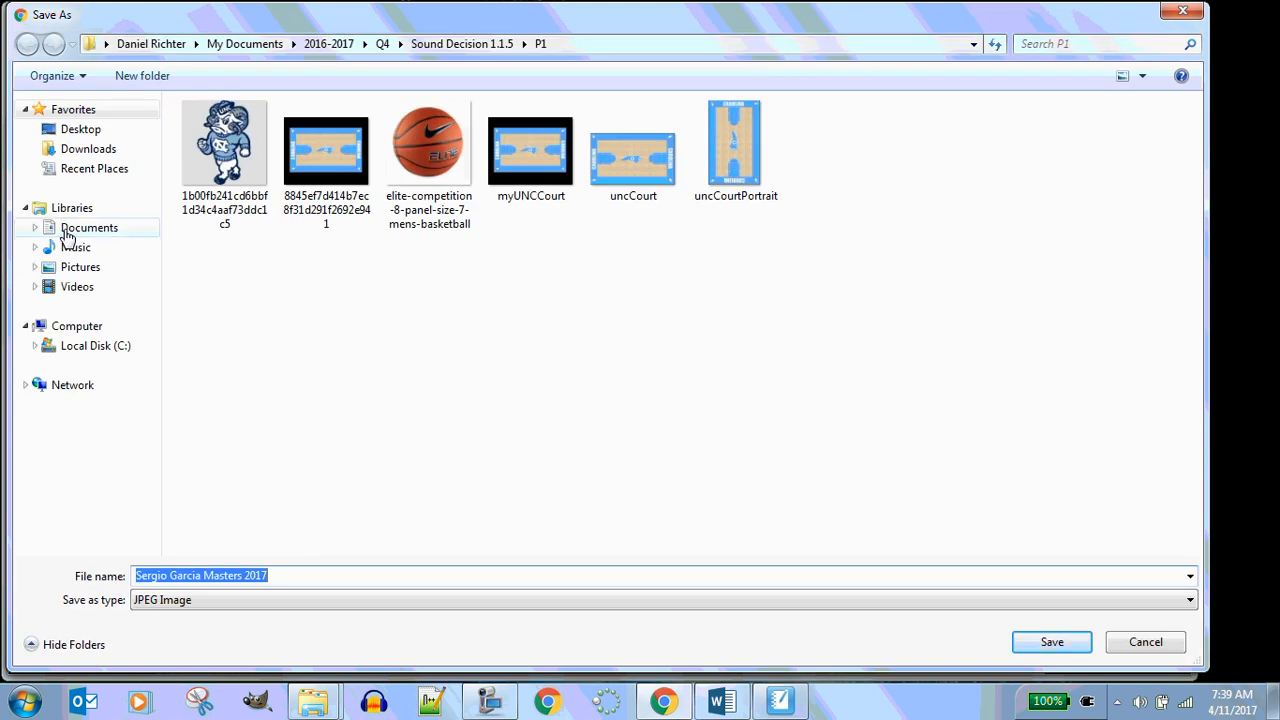
left_click(383, 44)
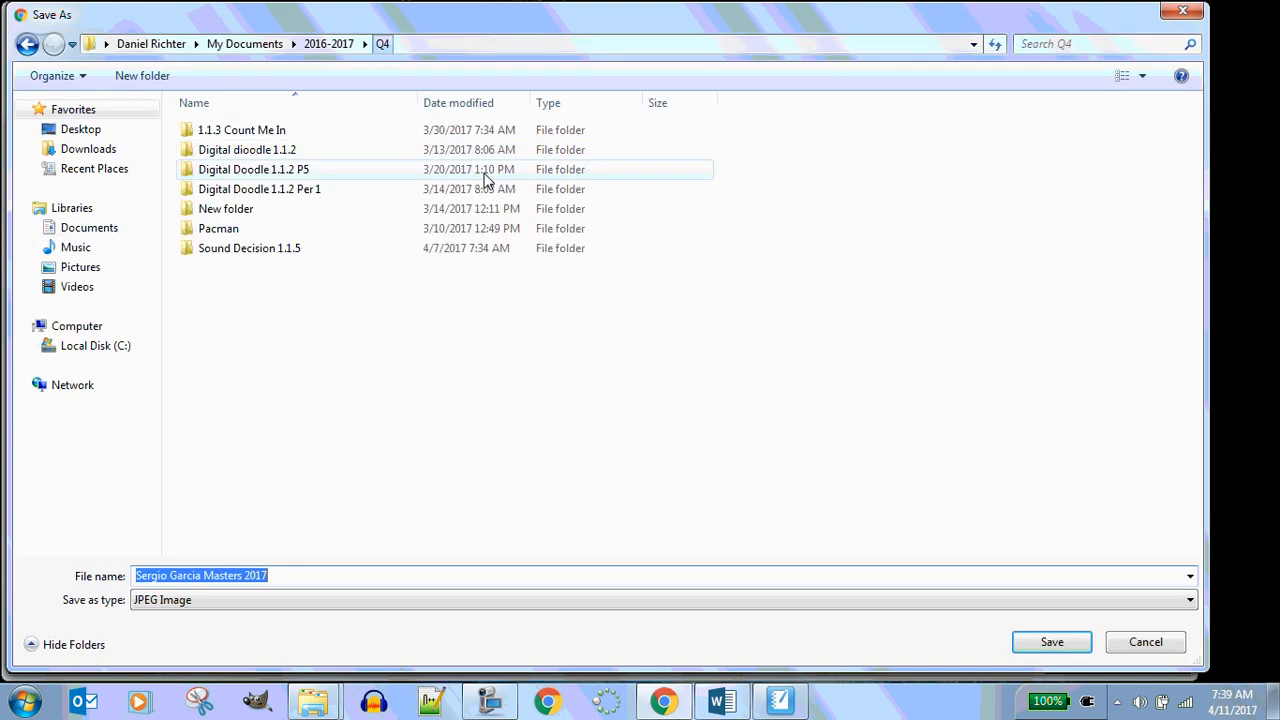
left_click(137, 75)
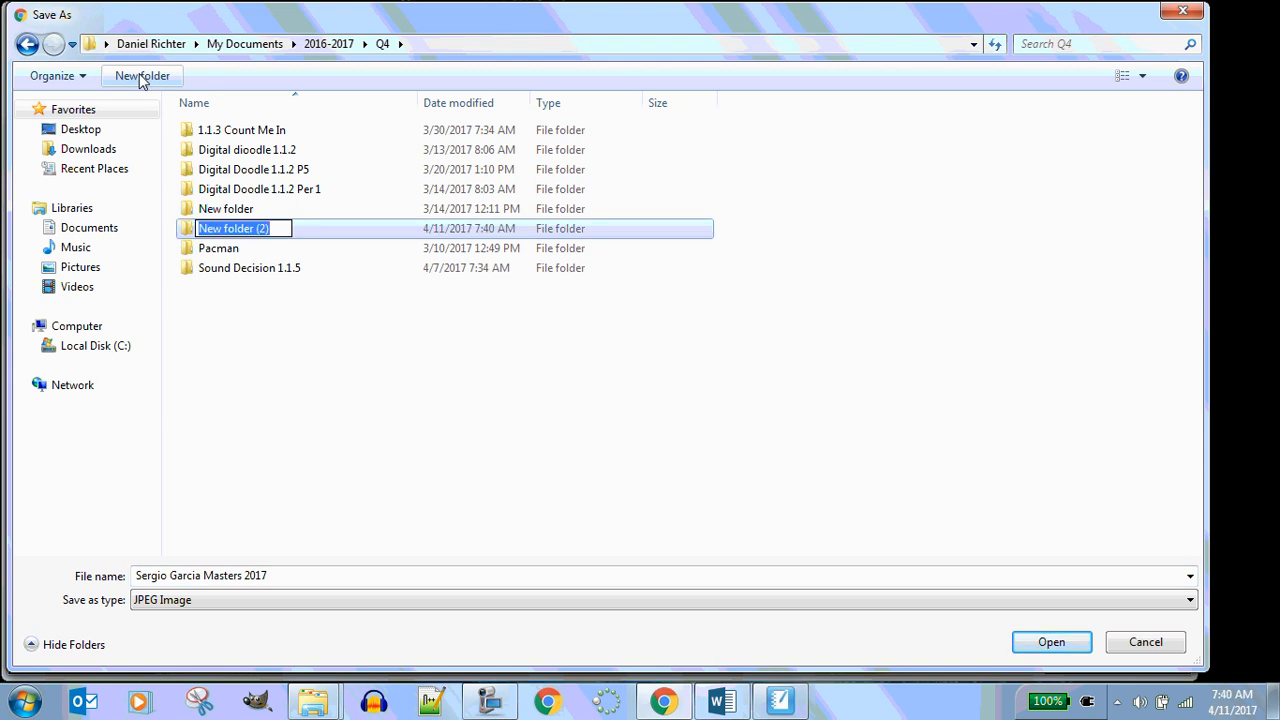
type("1.1.")
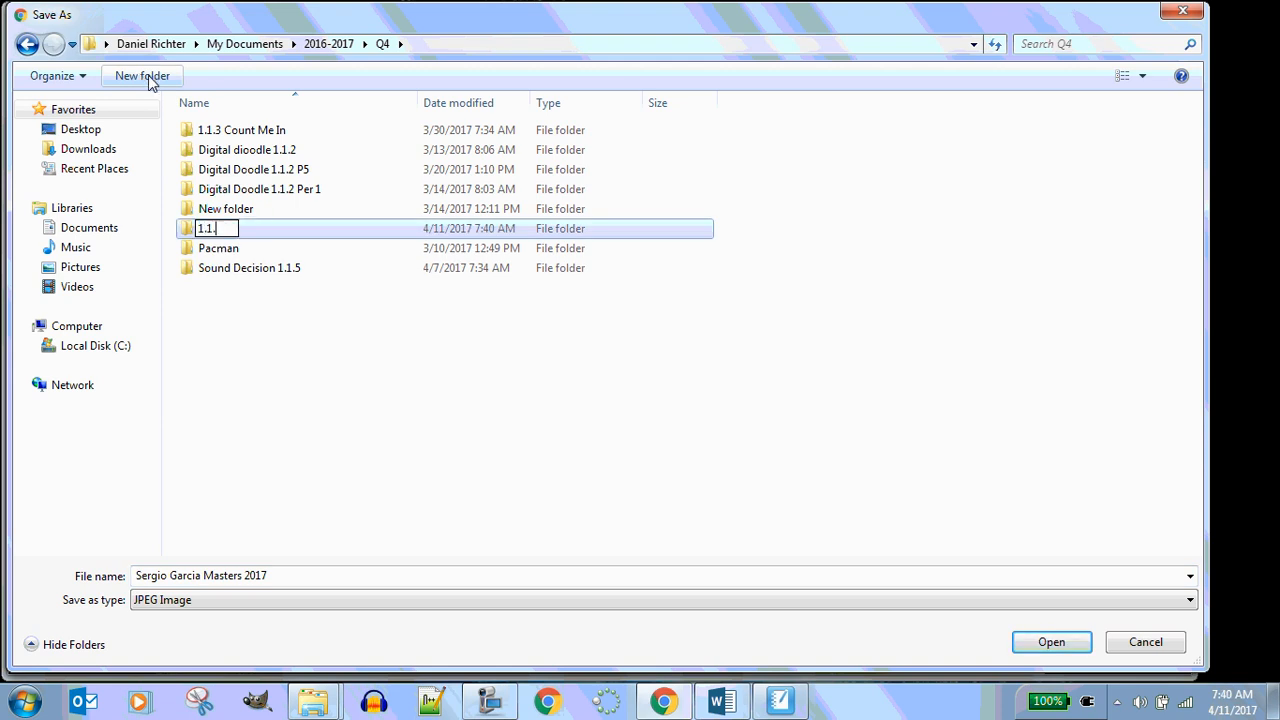
type("6 See Through")
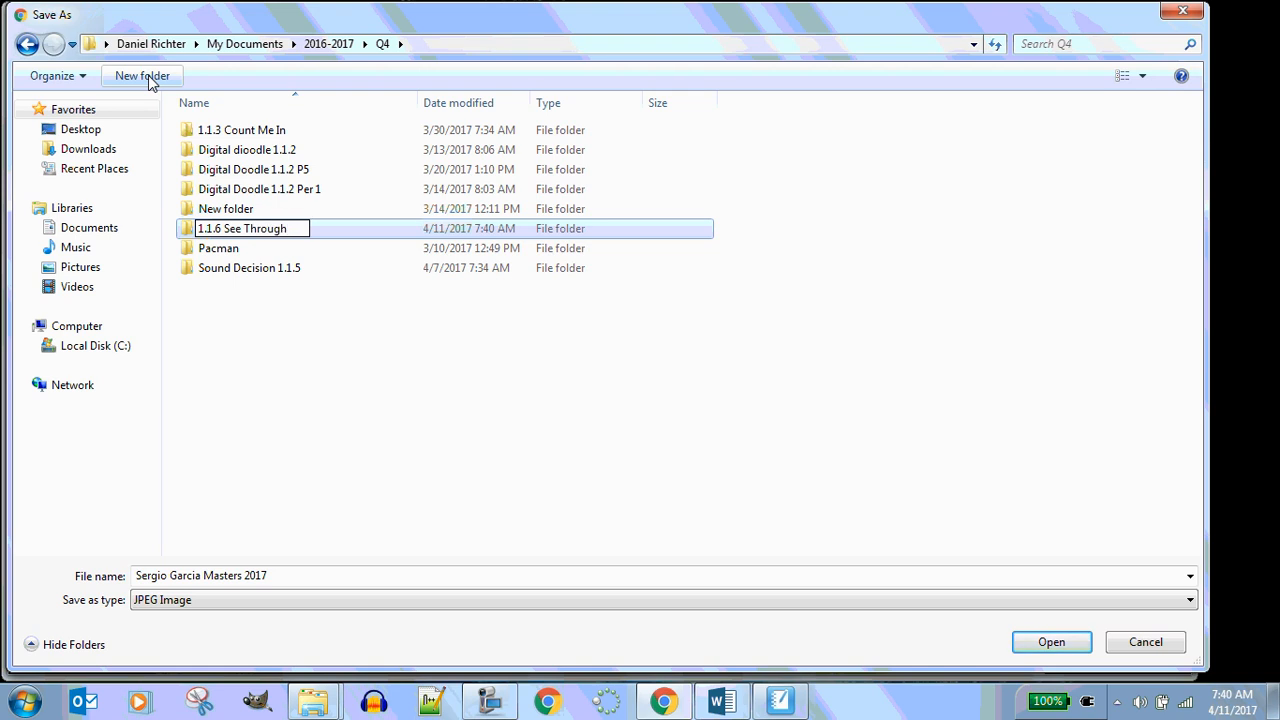
key("Return")
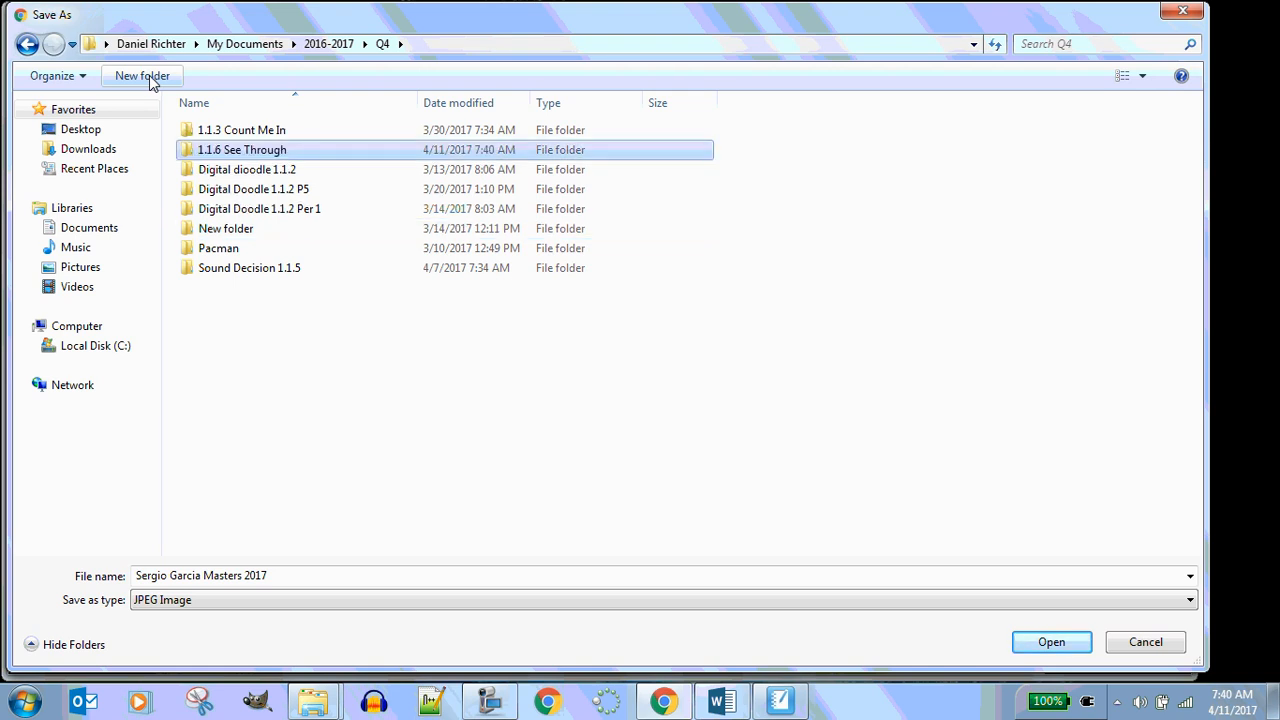
double_click(219, 150)
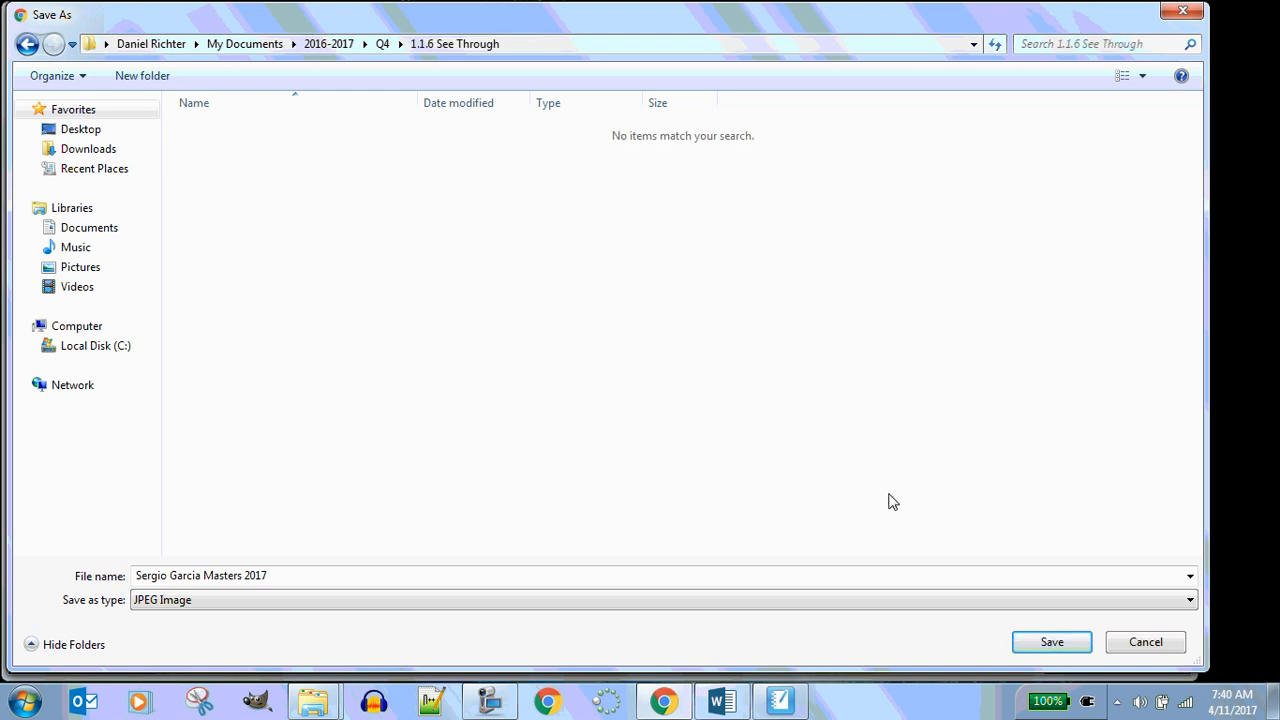
left_click(1038, 651)
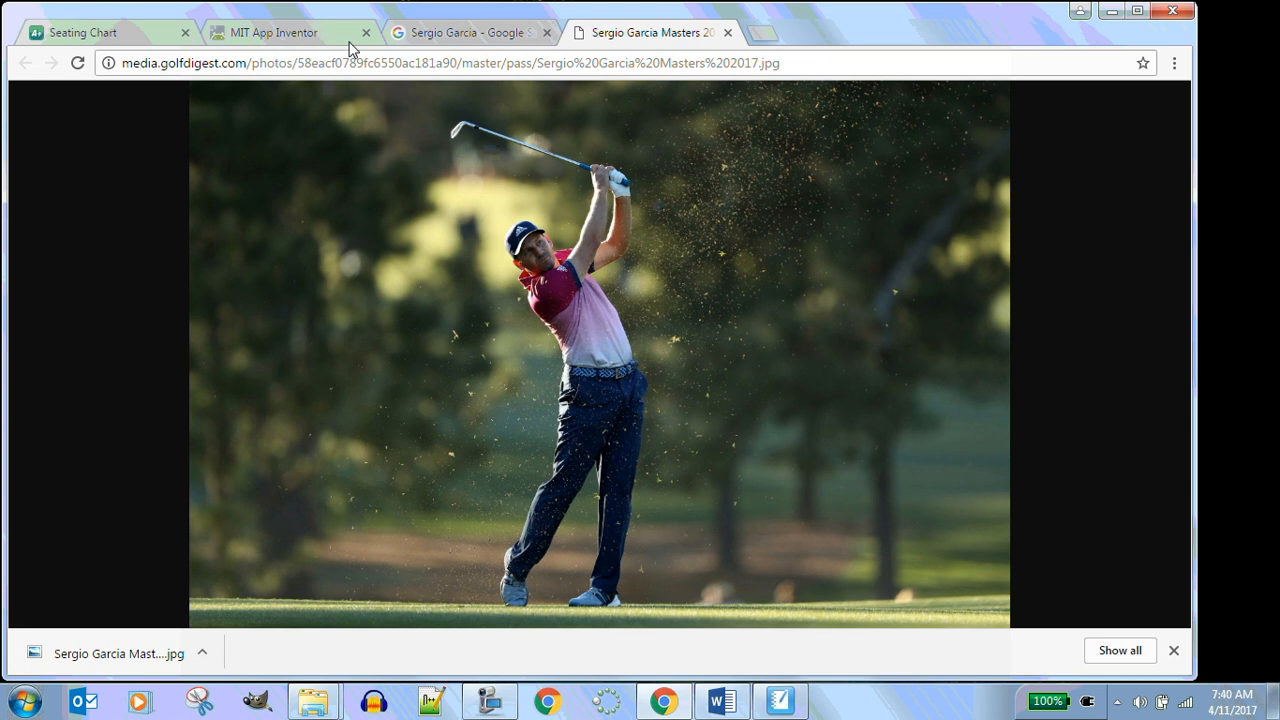
Close the image tab and run a new image search for "master golf course"
left_click(728, 33)
scroll(683, 260, "down", 2)
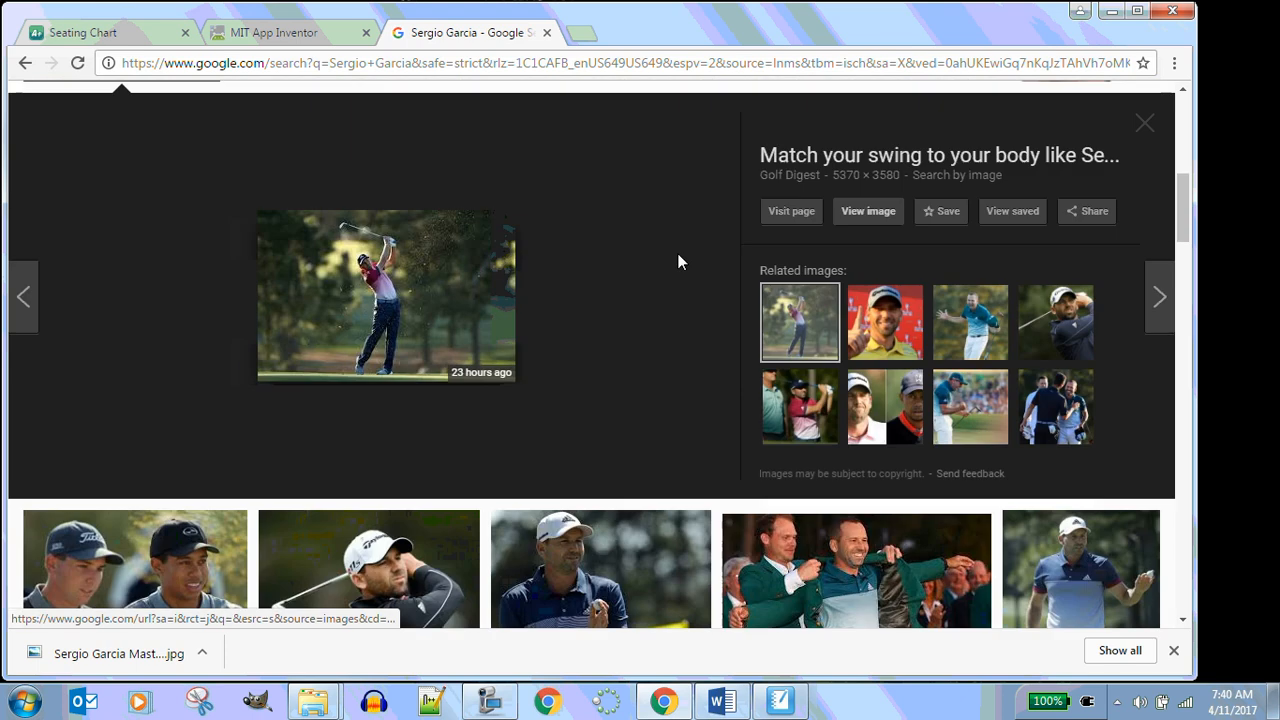
scroll(679, 251, "up", 5)
scroll(679, 251, "up", 2)
left_click_drag(264, 121, 163, 121)
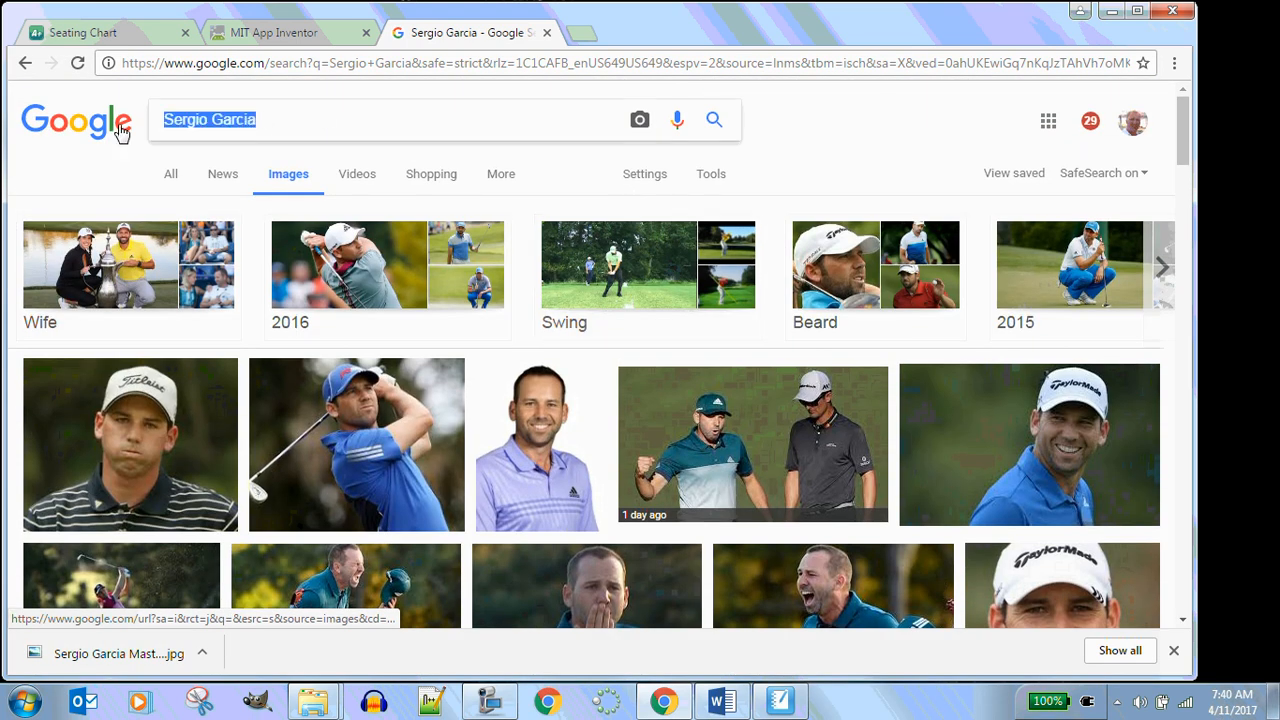
type("master")
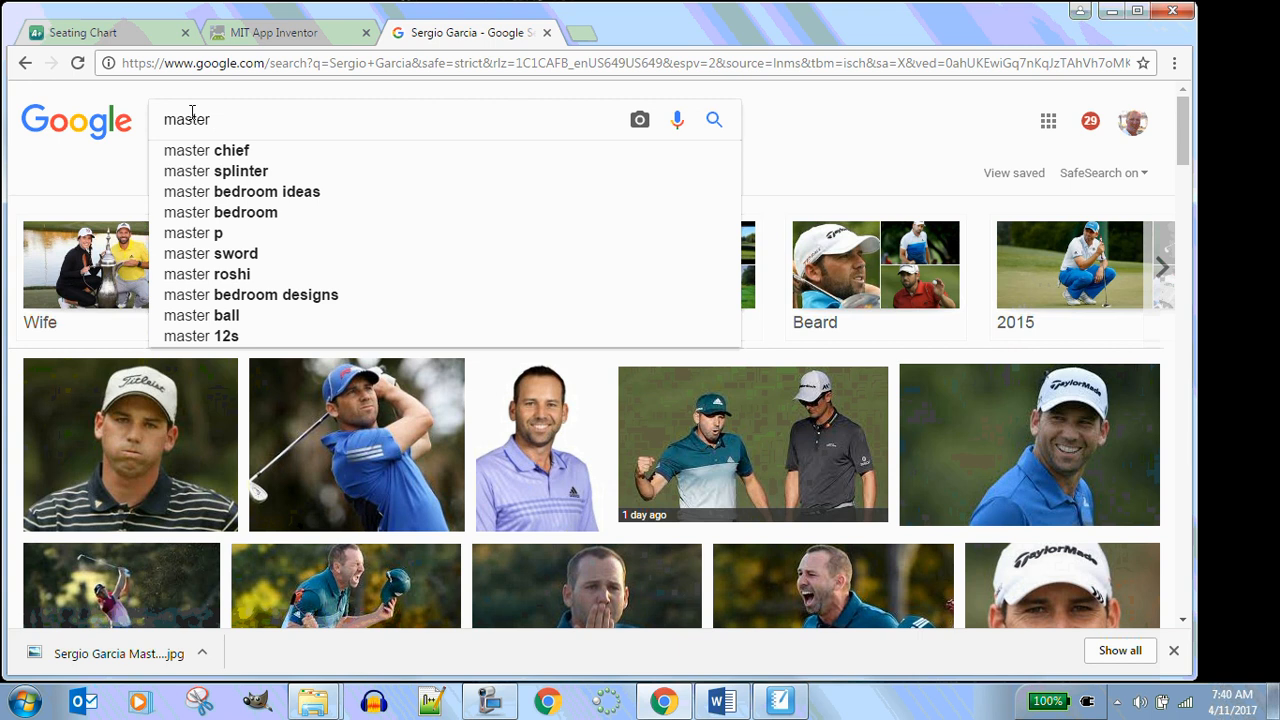
type(" gol")
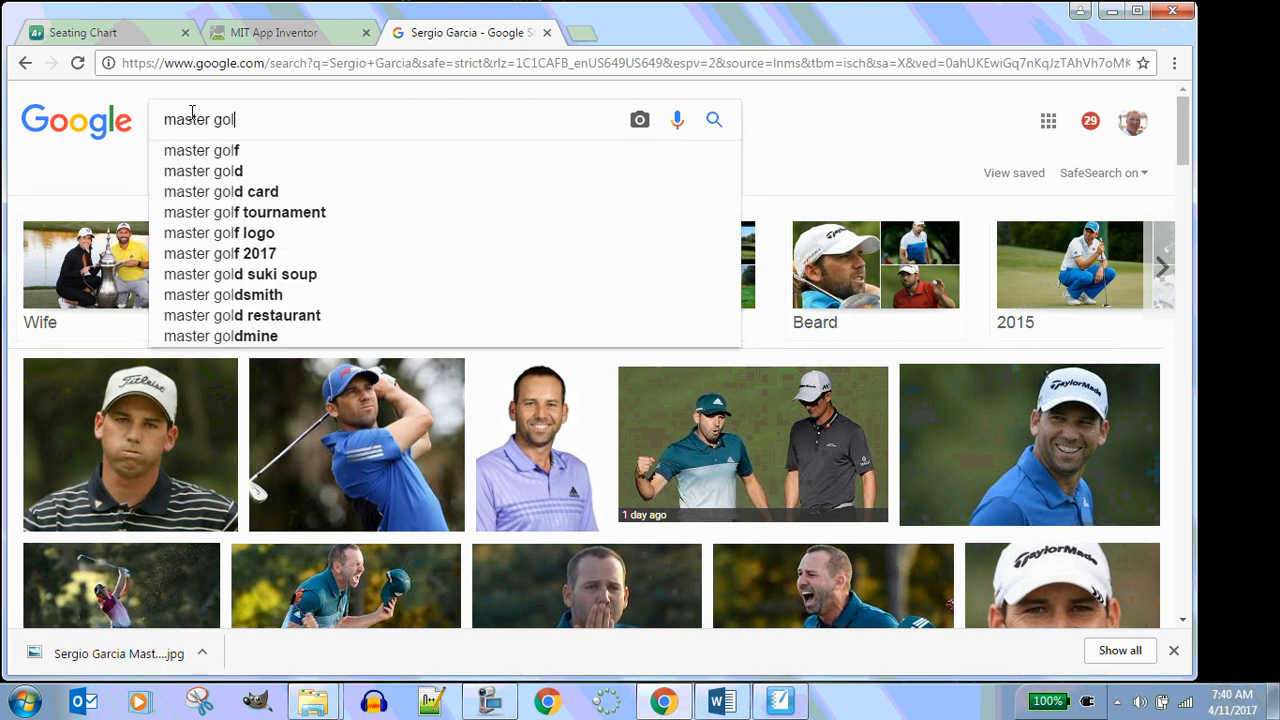
type("f course")
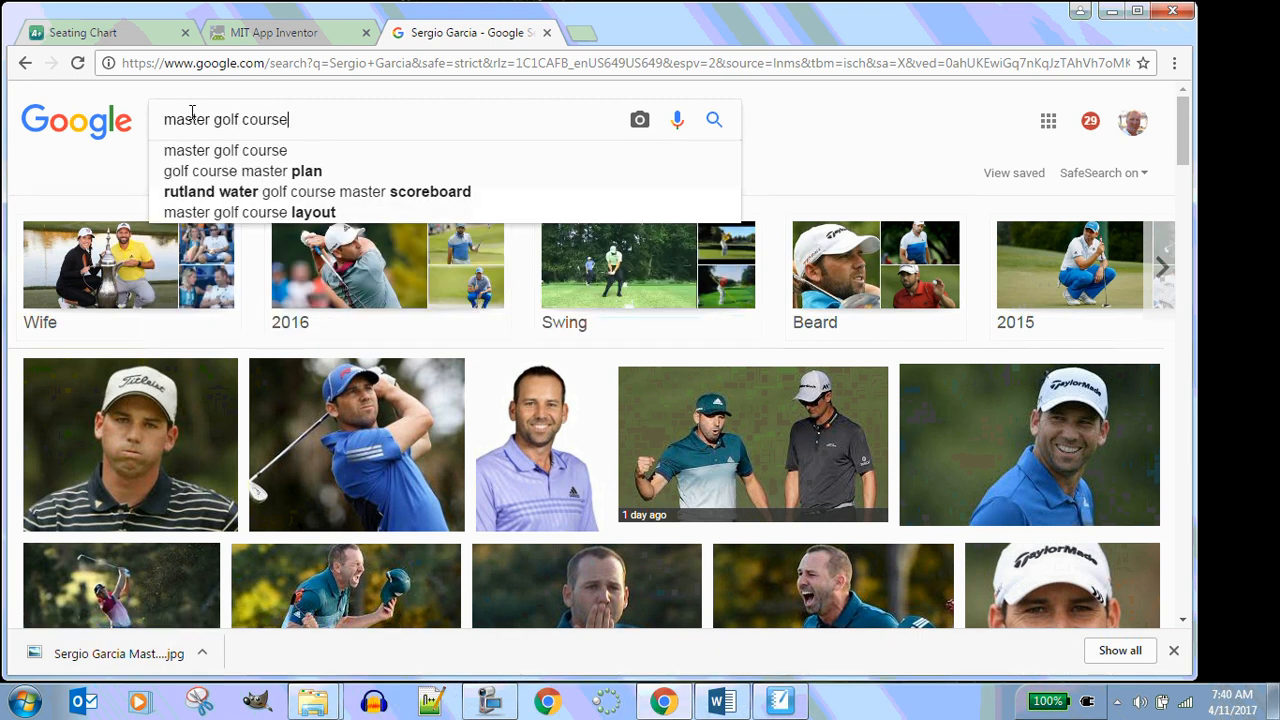
key("Return")
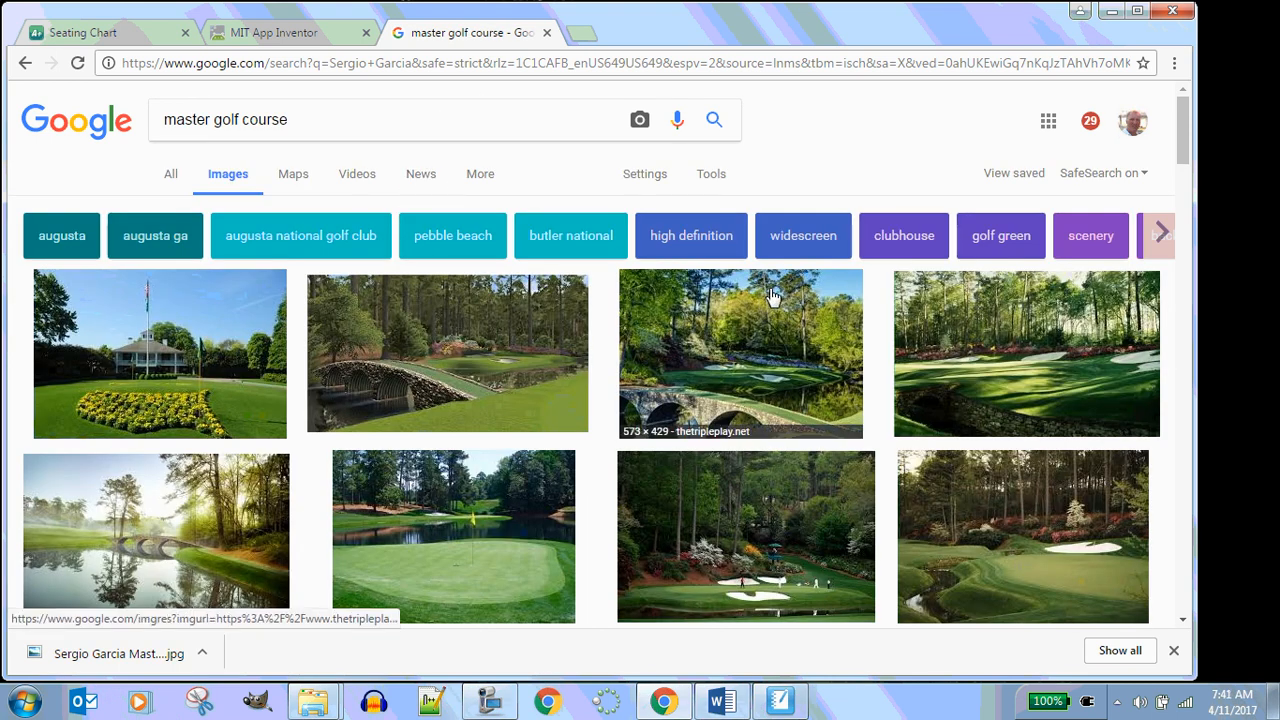
Preview a golf course painting from the results, go back, and replace the search tab with a blank new tab
scroll(772, 296, "down", 4)
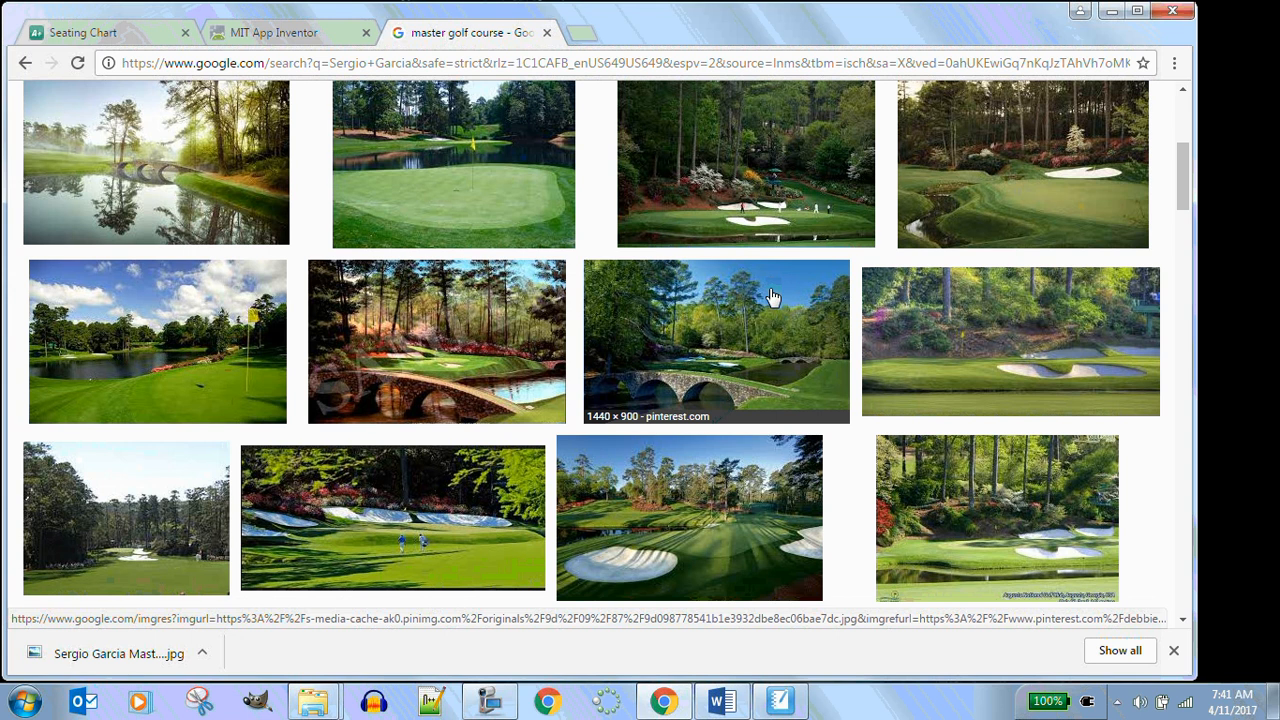
left_click(421, 369)
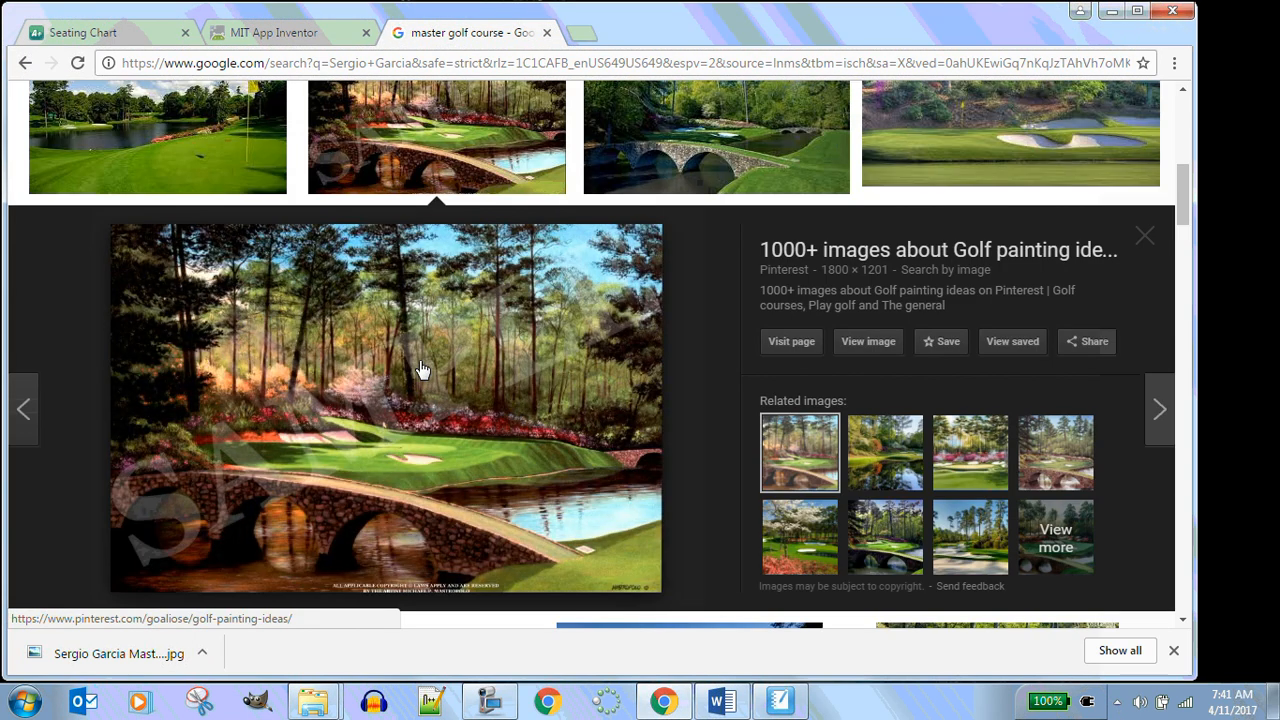
left_click(25, 67)
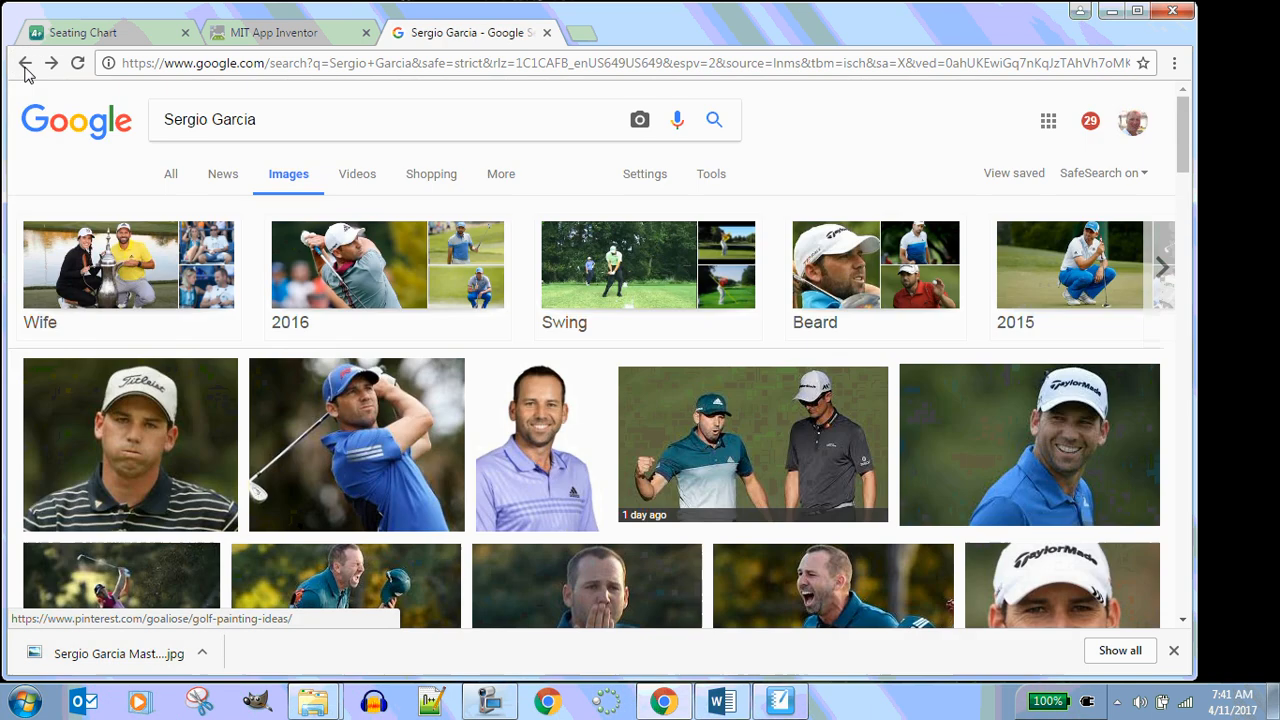
left_click(547, 33)
left_click(406, 35)
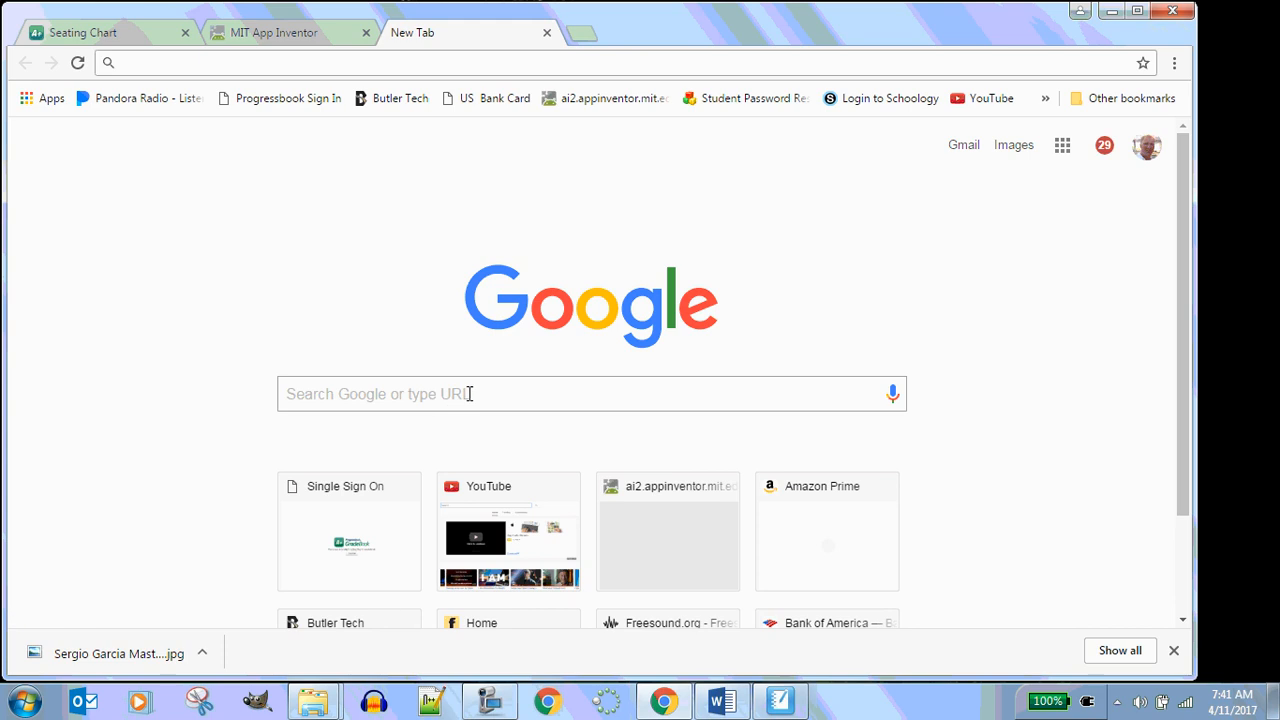
Search Google for 'masters golf course', preview the Augusta National course photos, and close that tab
left_click(470, 394)
type("master")
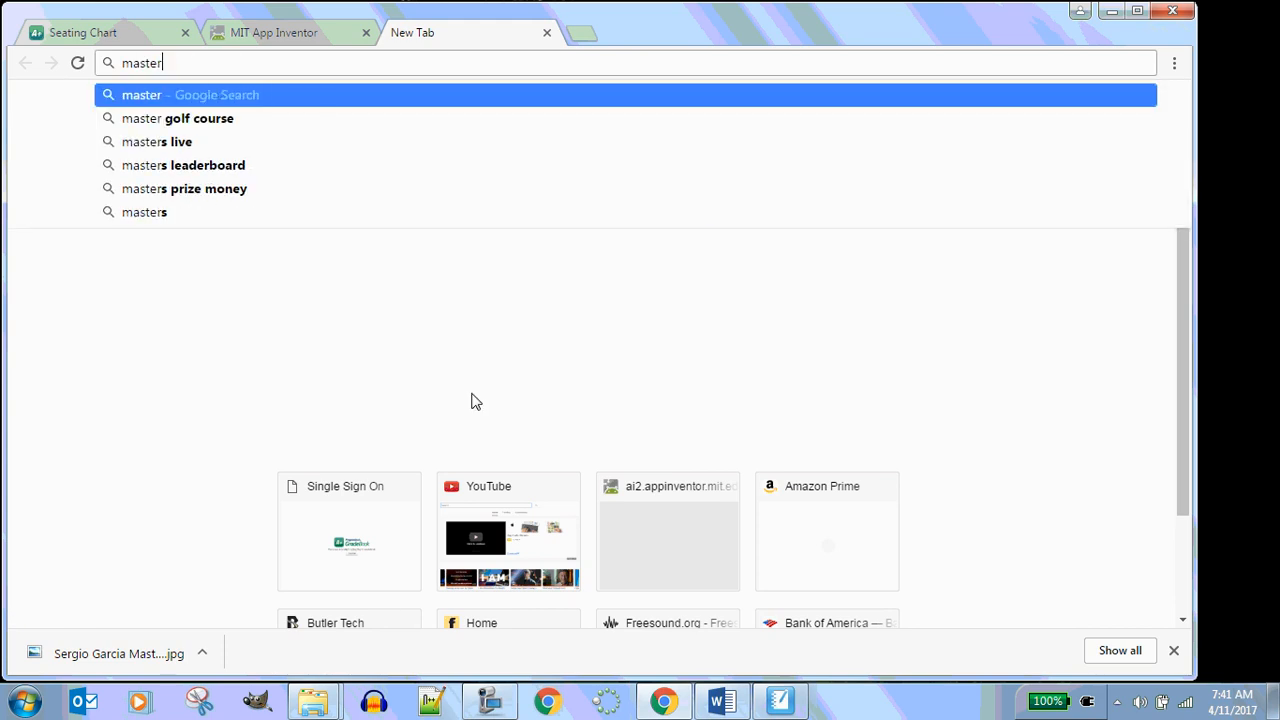
type("s ")
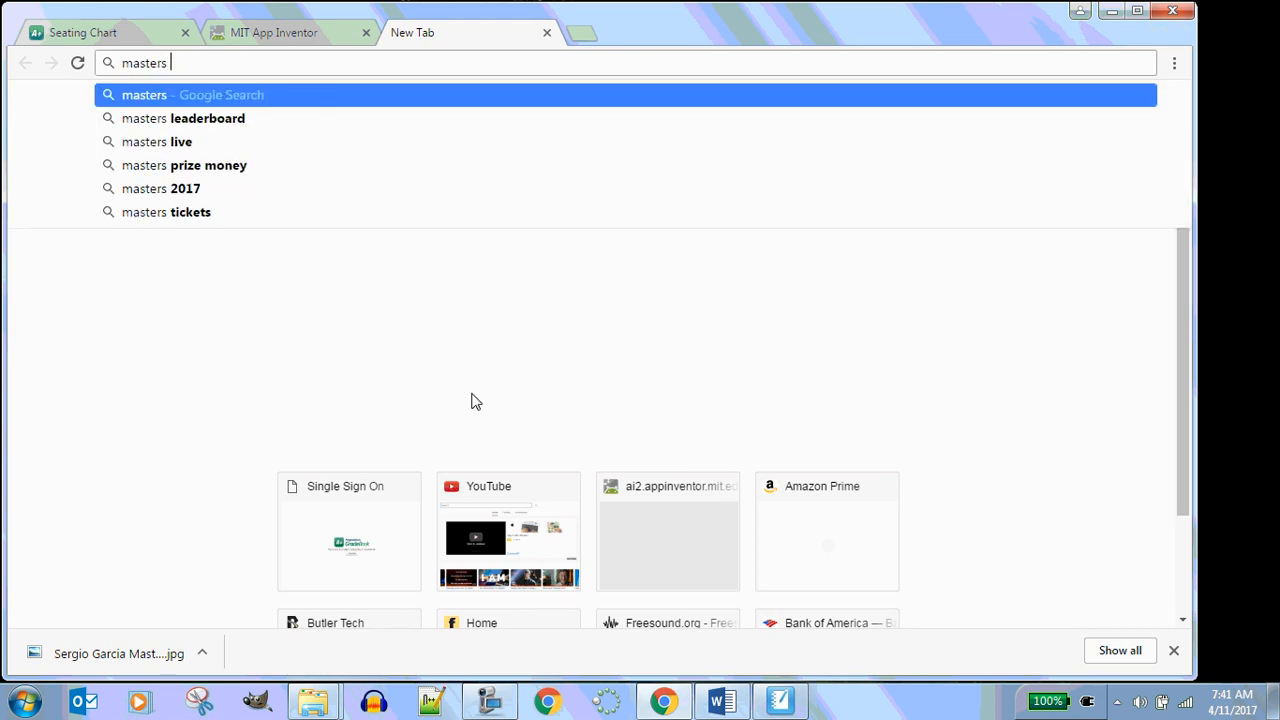
type("golf course")
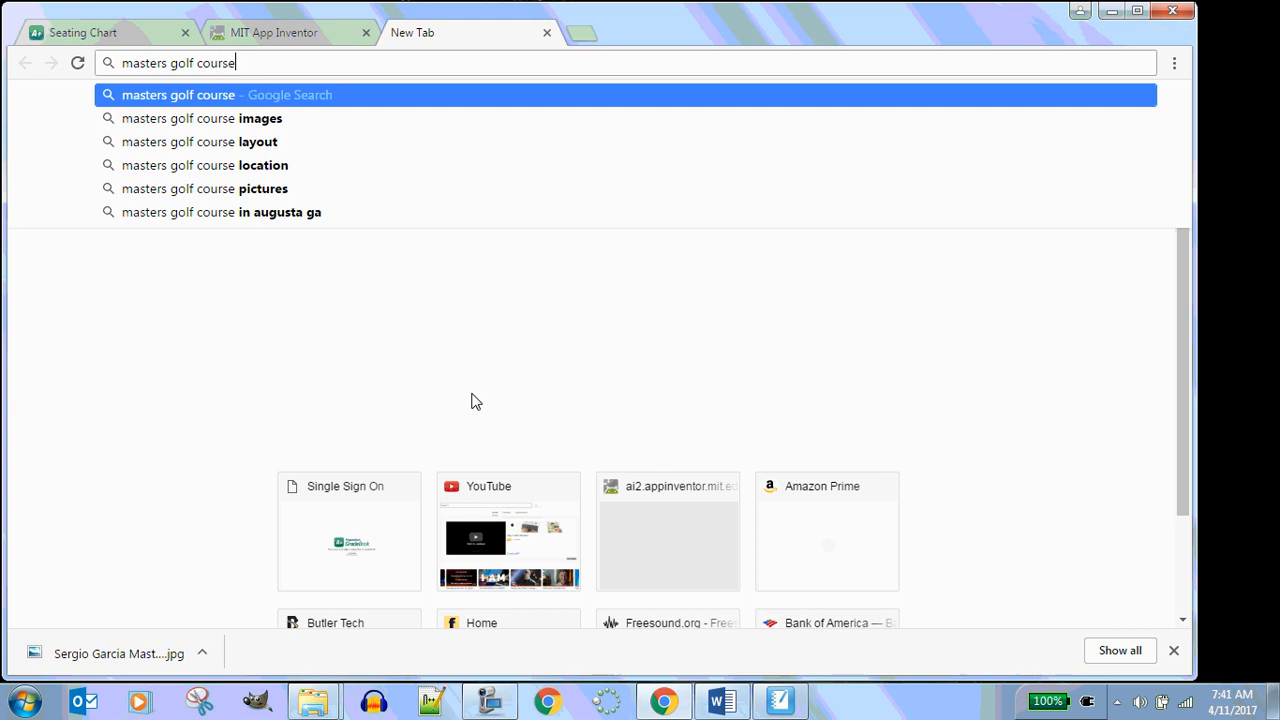
key("Return")
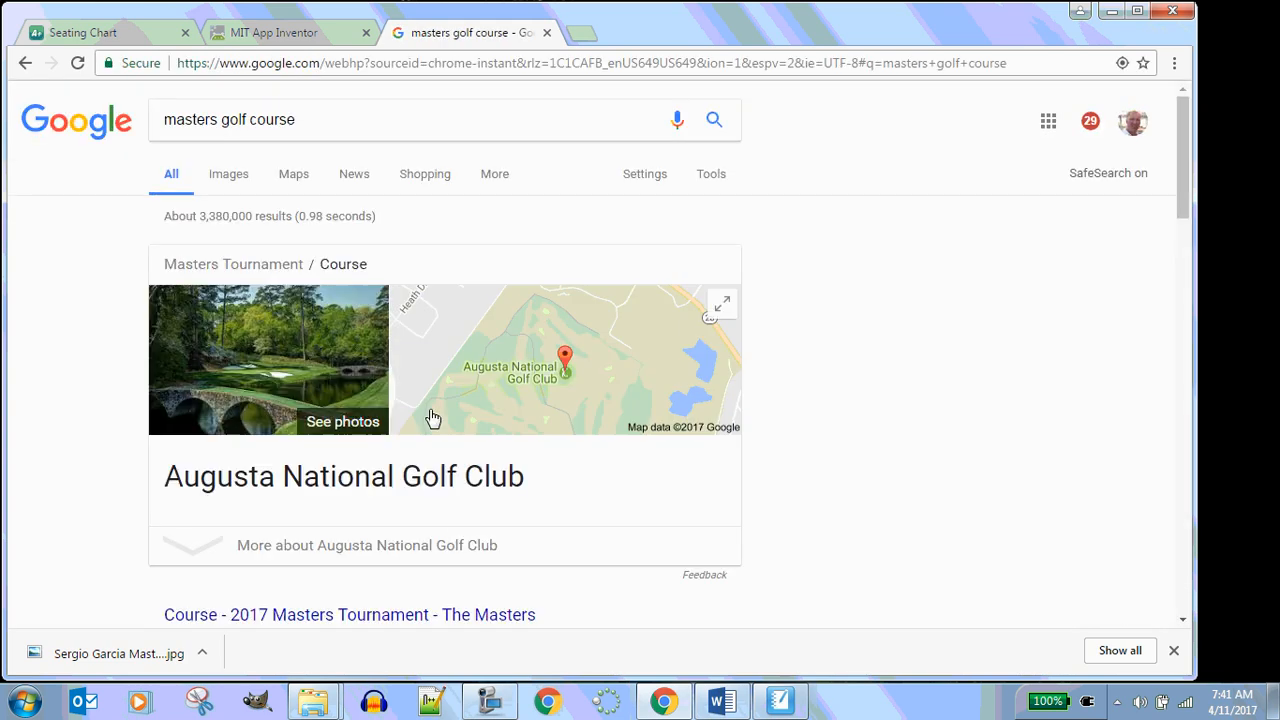
left_click(330, 420)
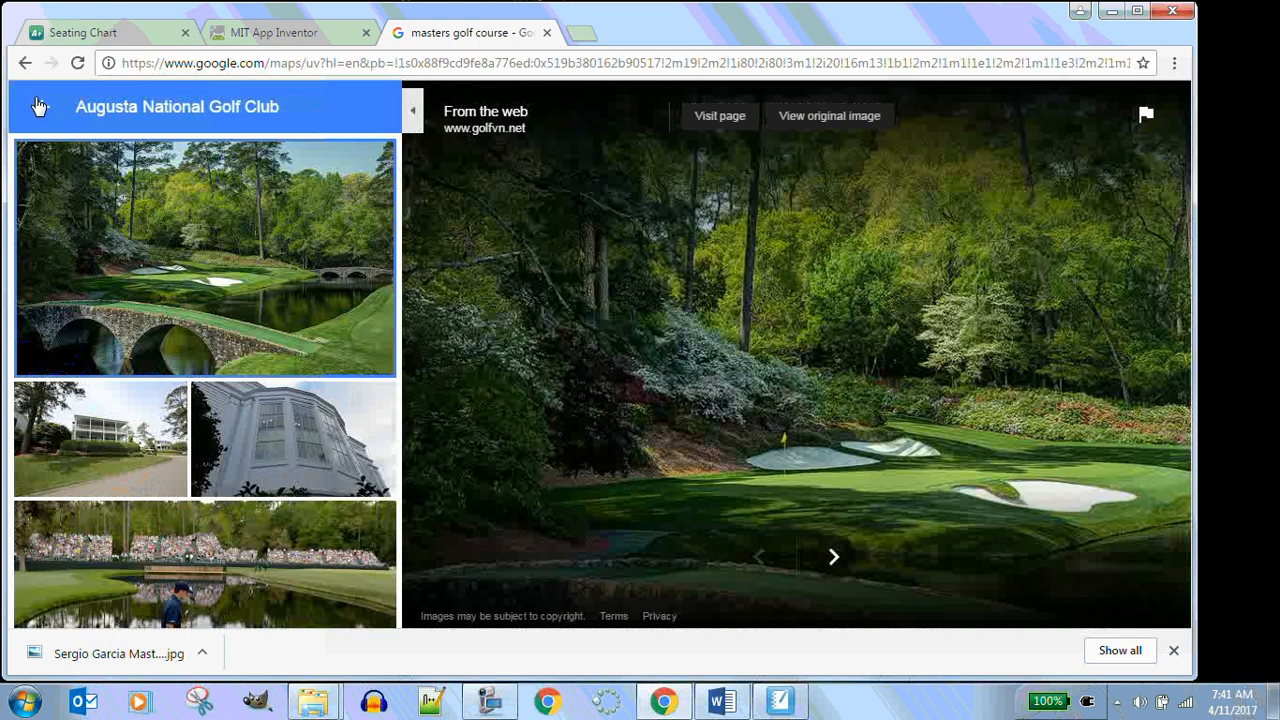
left_click(547, 32)
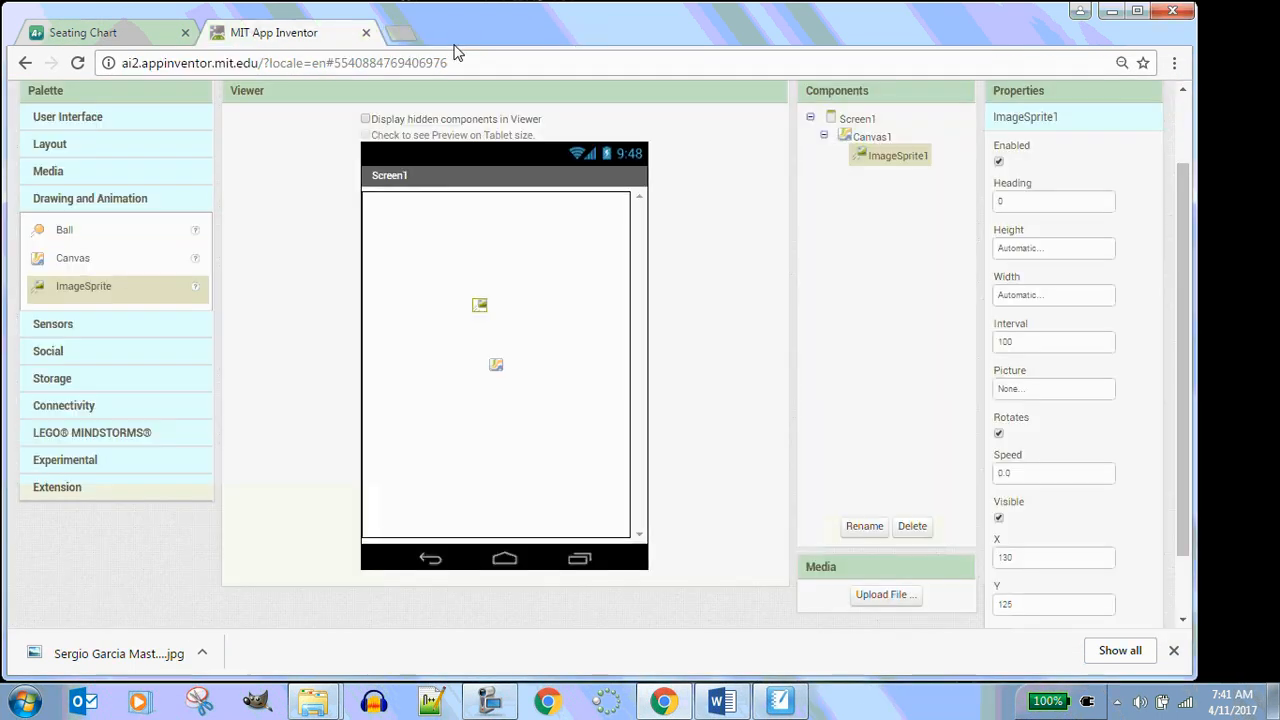
Open a new tab and search Google for 'augusta Natioanl'
key("ctrl+t")
left_click(443, 392)
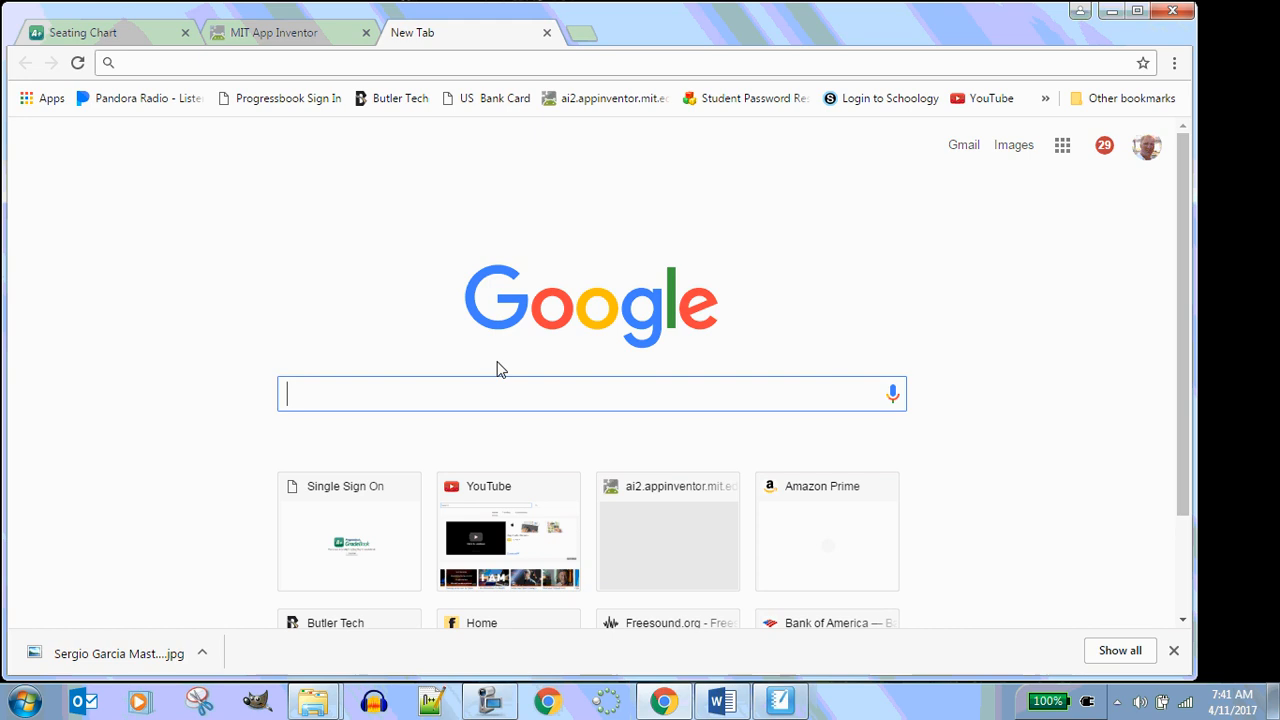
type("august")
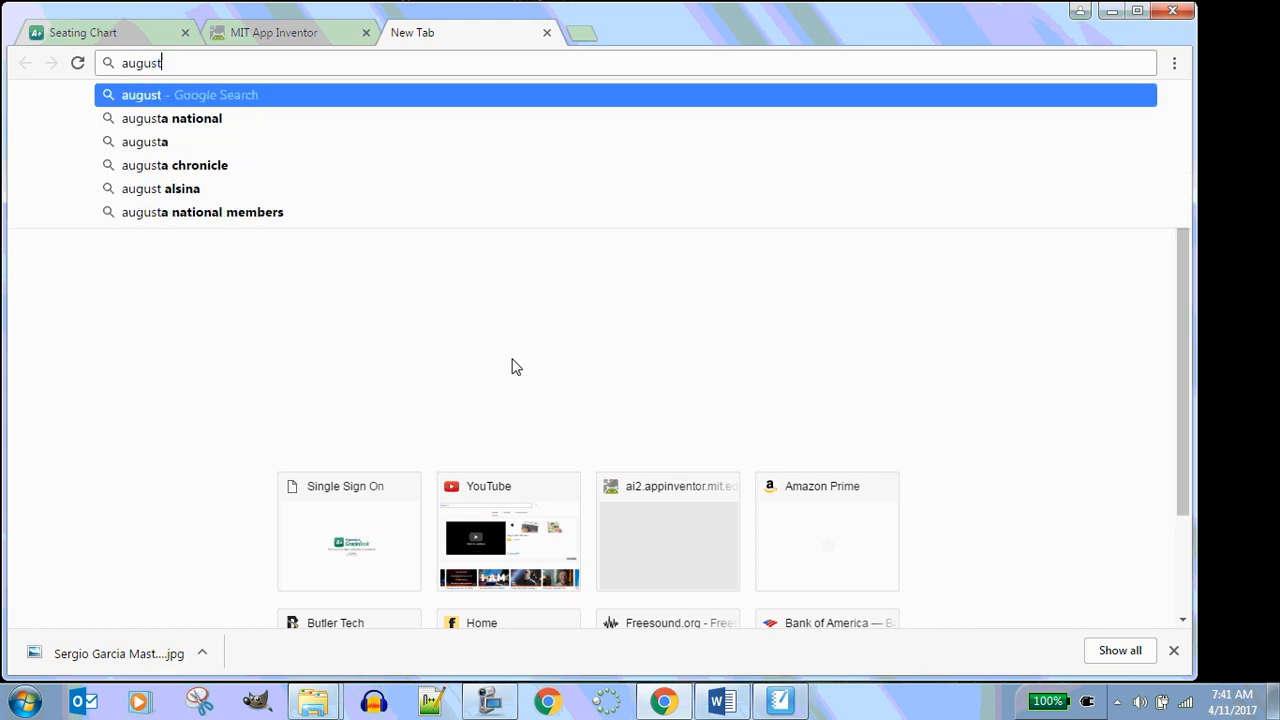
type("a Natioanl")
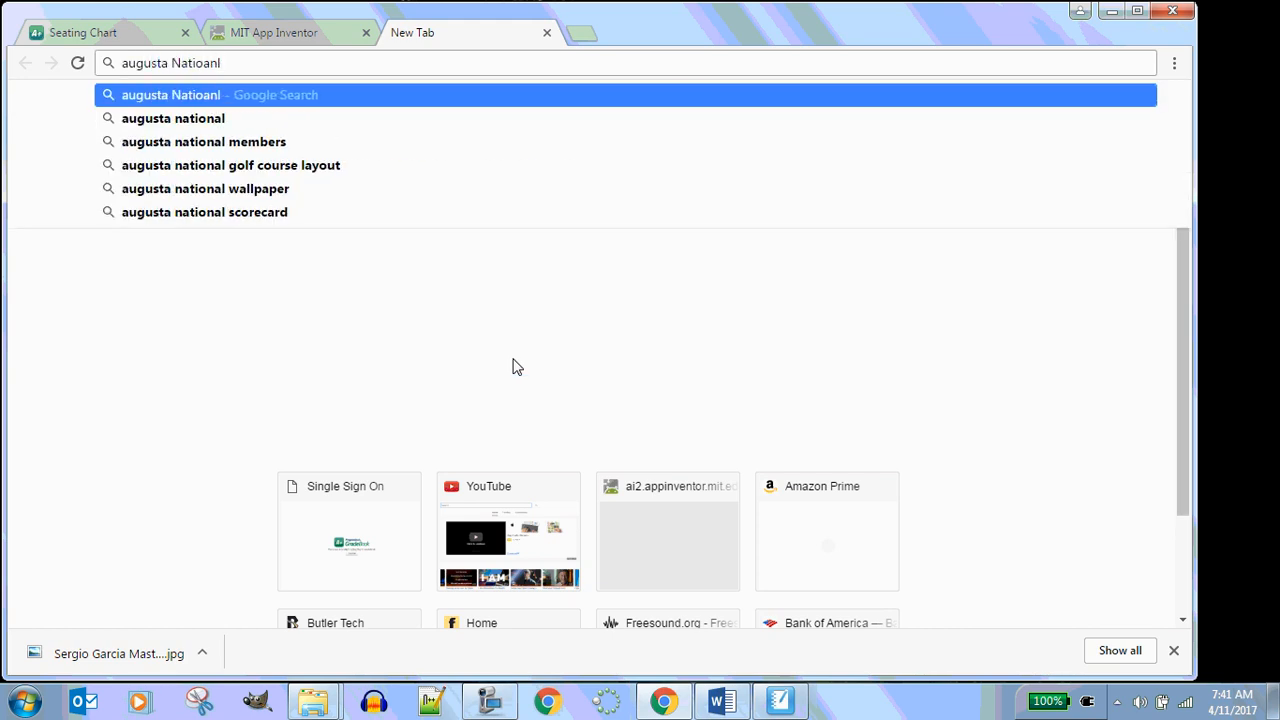
key("Return")
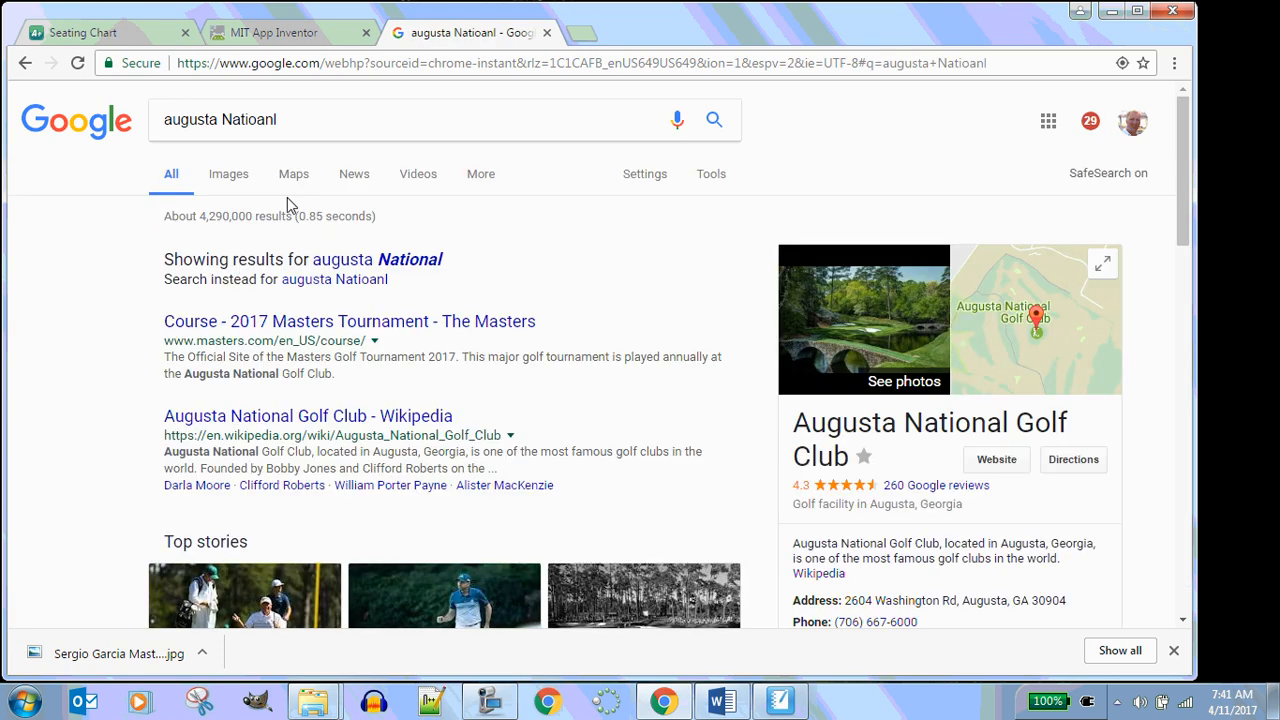
Switch to image results and browse the Augusta National pictures
left_click(229, 178)
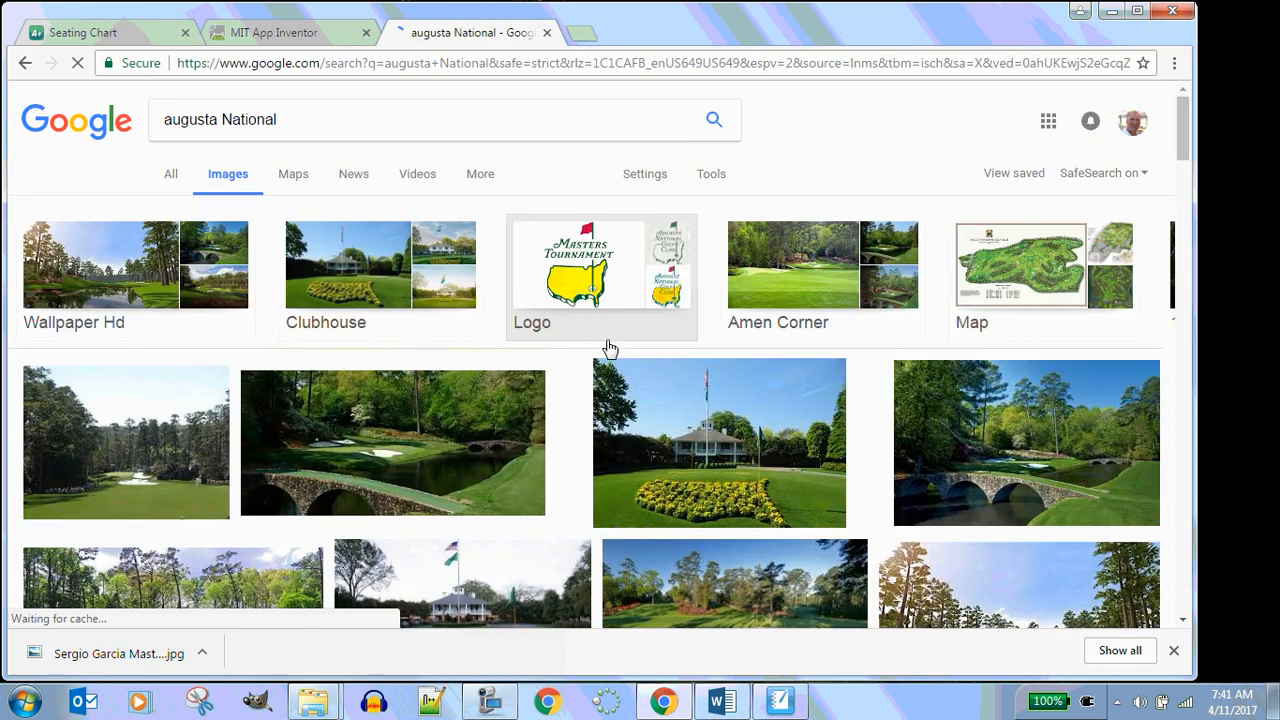
scroll(609, 348, "down", 3)
scroll(606, 347, "down", 3)
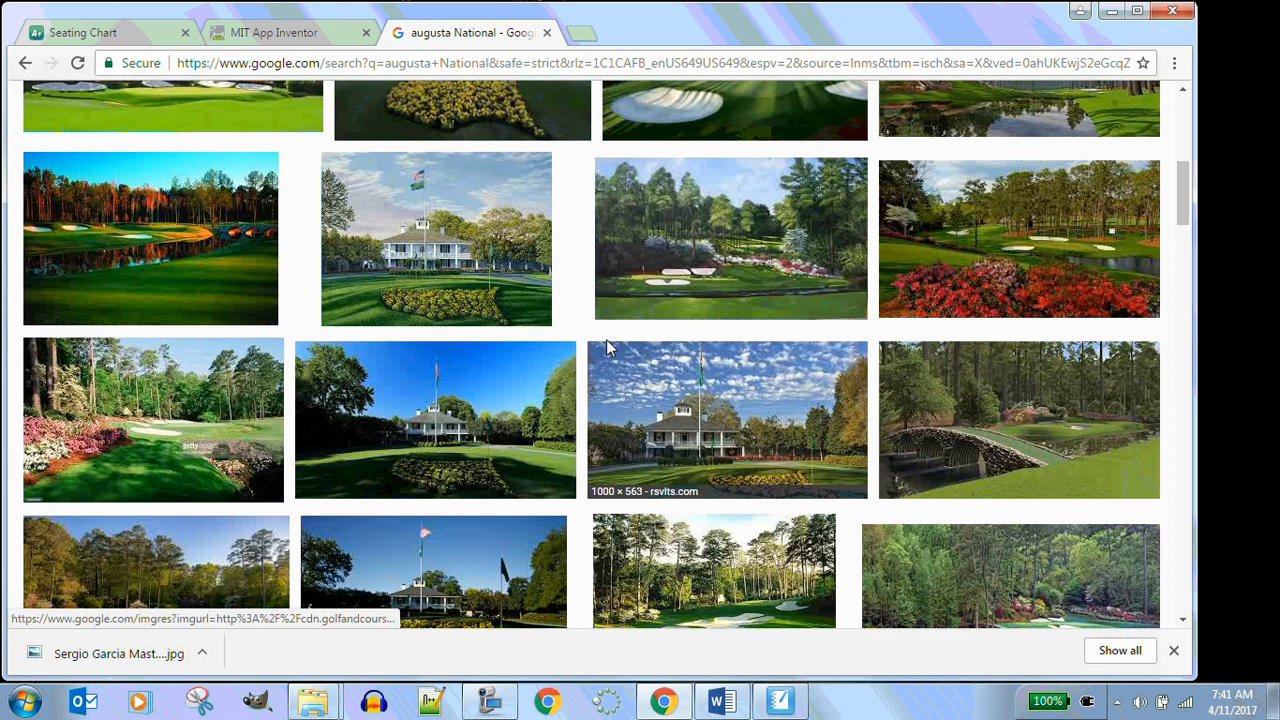
scroll(606, 347, "up", 4)
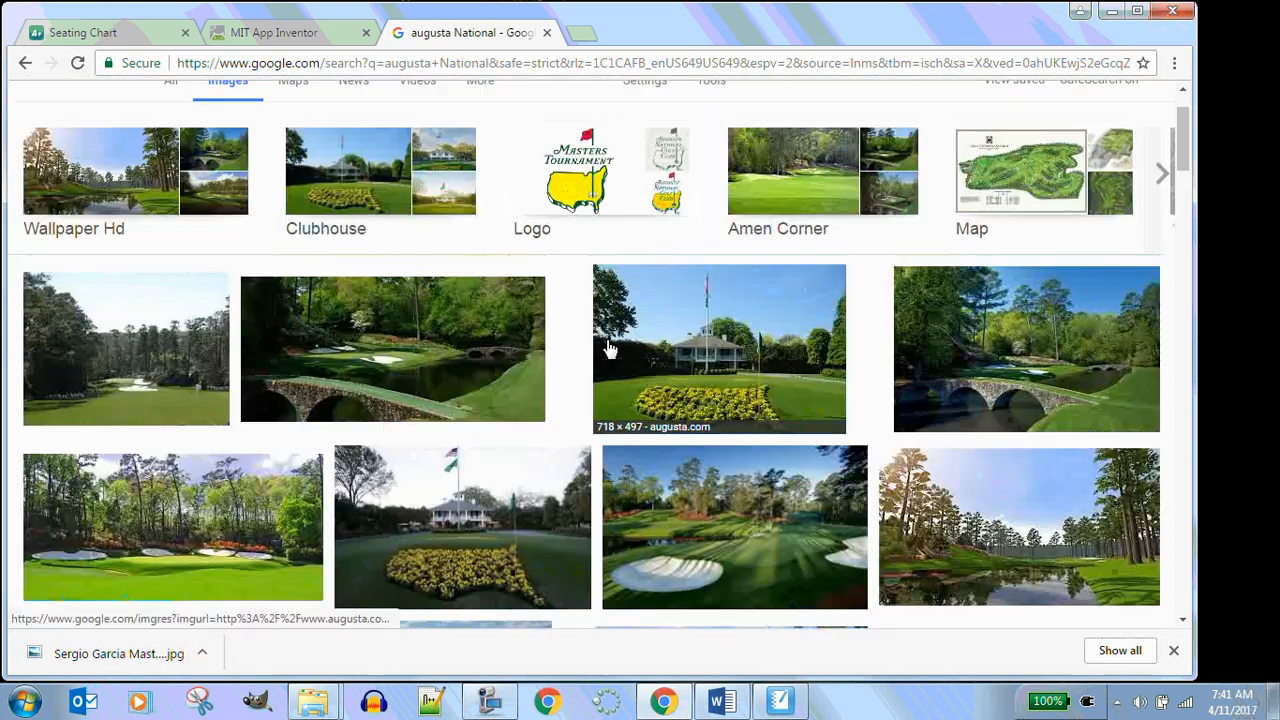
scroll(609, 348, "up", 1)
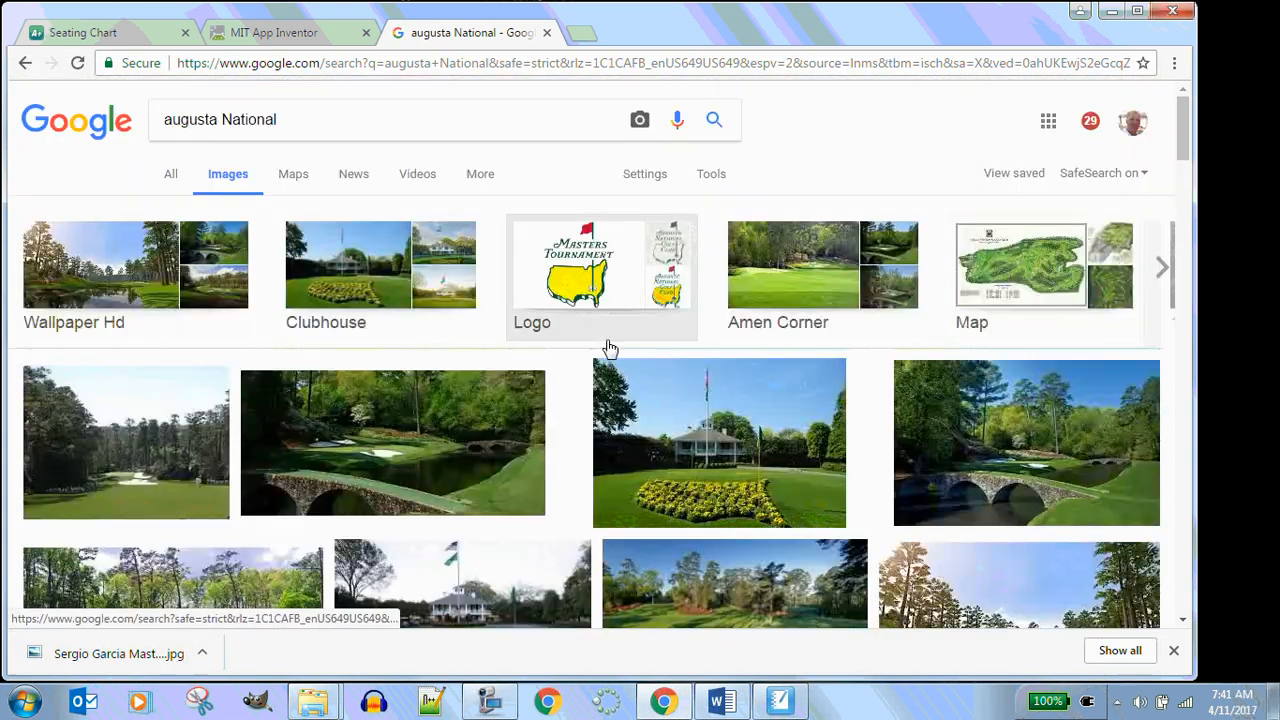
Open the Map image category, browse the course maps, and go back to the previous results
left_click(1015, 270)
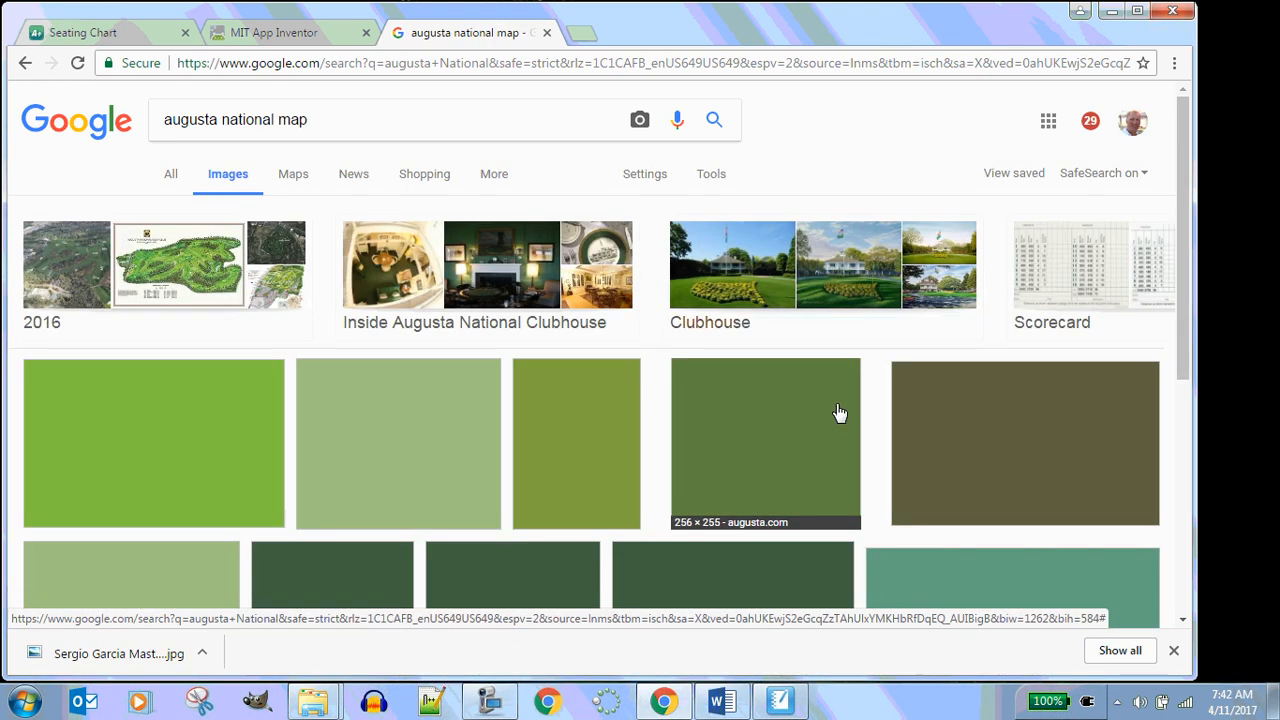
scroll(838, 413, "down", 4)
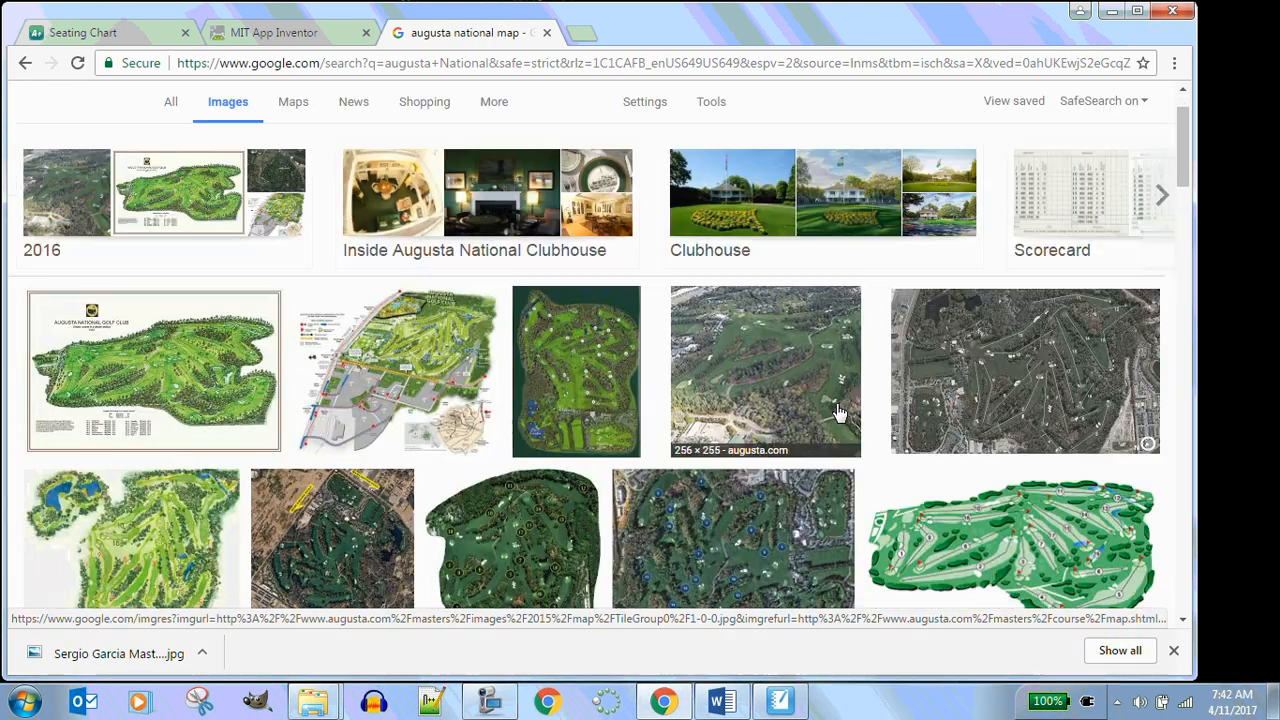
scroll(838, 413, "down", 3)
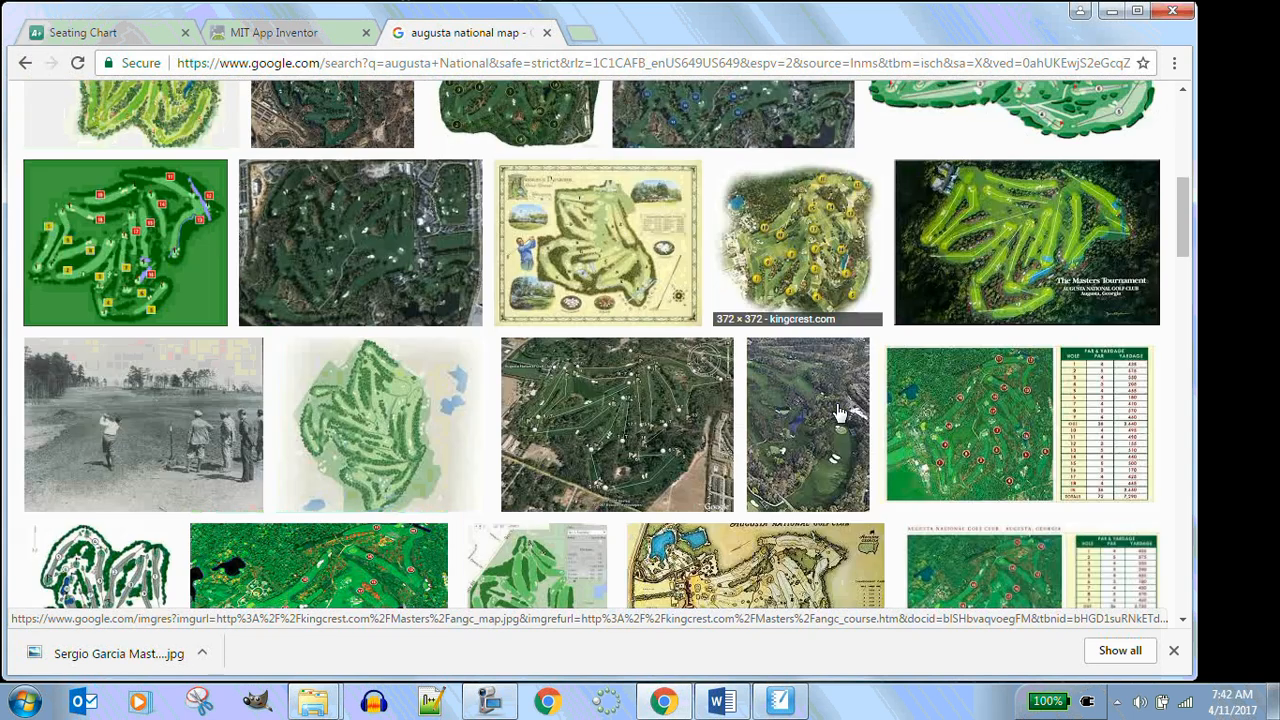
scroll(838, 413, "up", 7)
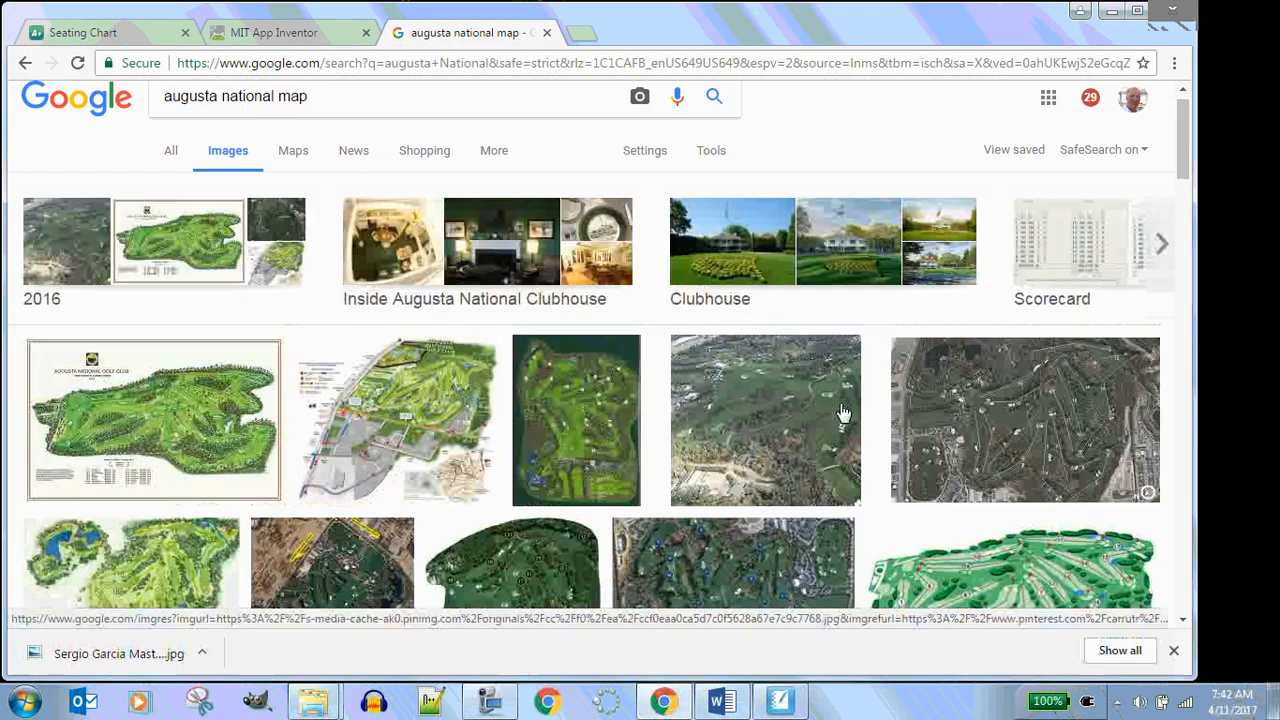
left_click(26, 64)
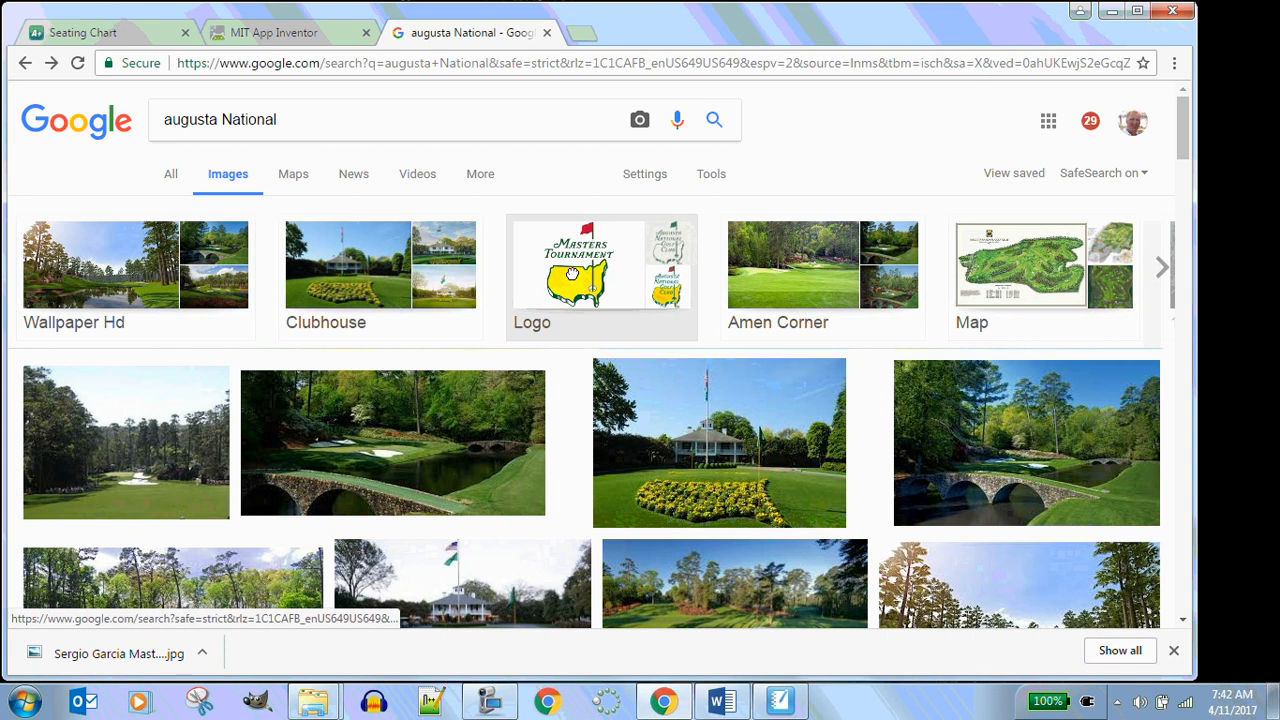
Filter the images to Logo and open the full-size Masters Tournament logo image
left_click(598, 322)
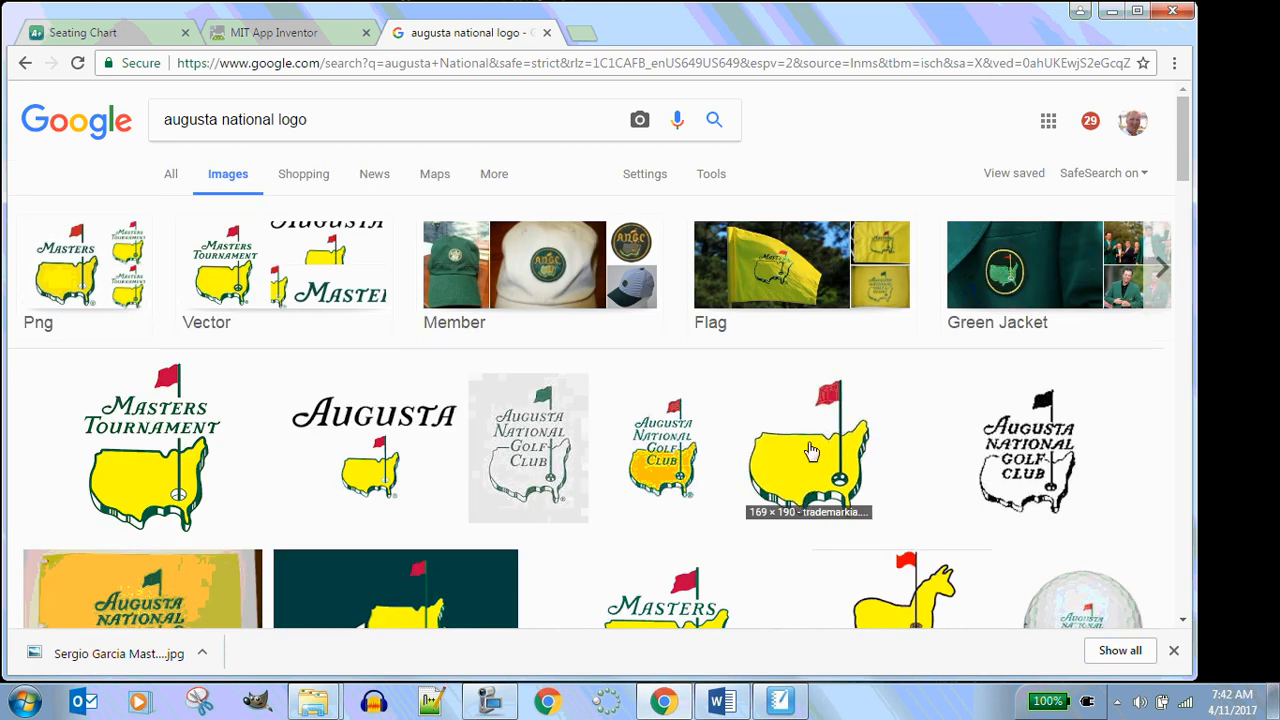
scroll(655, 450, "down", 2)
scroll(650, 450, "down", 2)
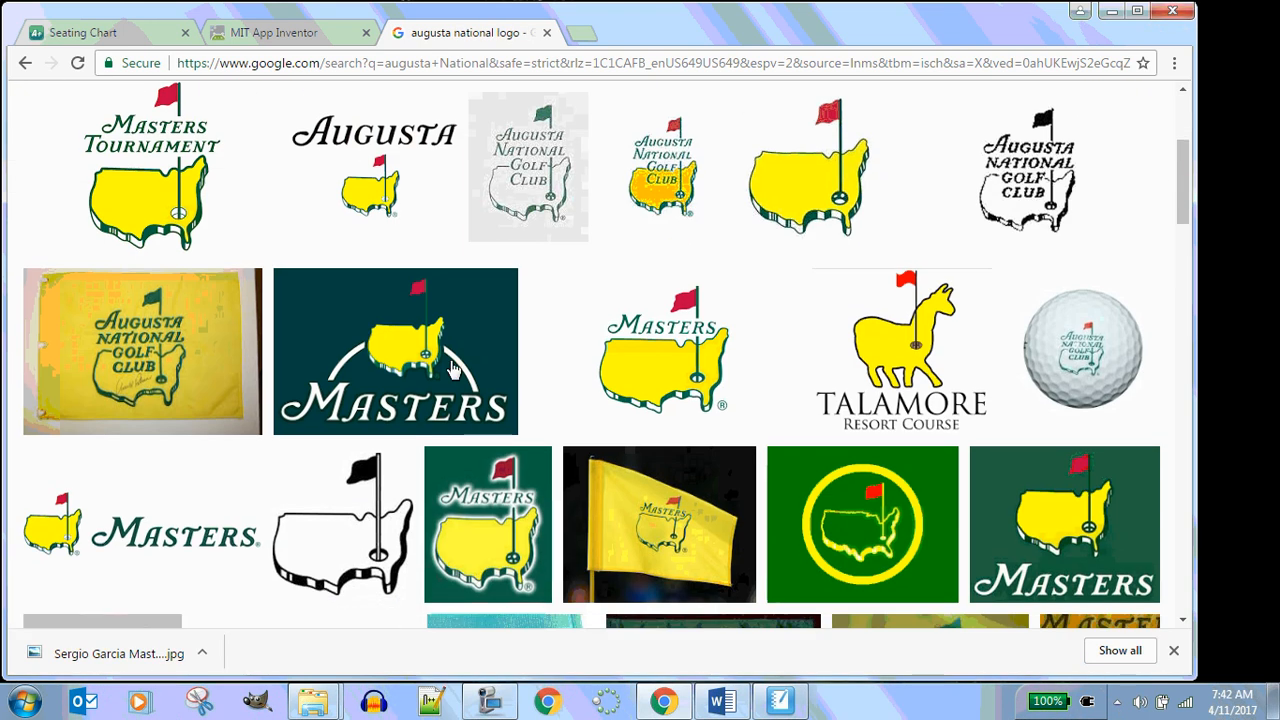
left_click(134, 193)
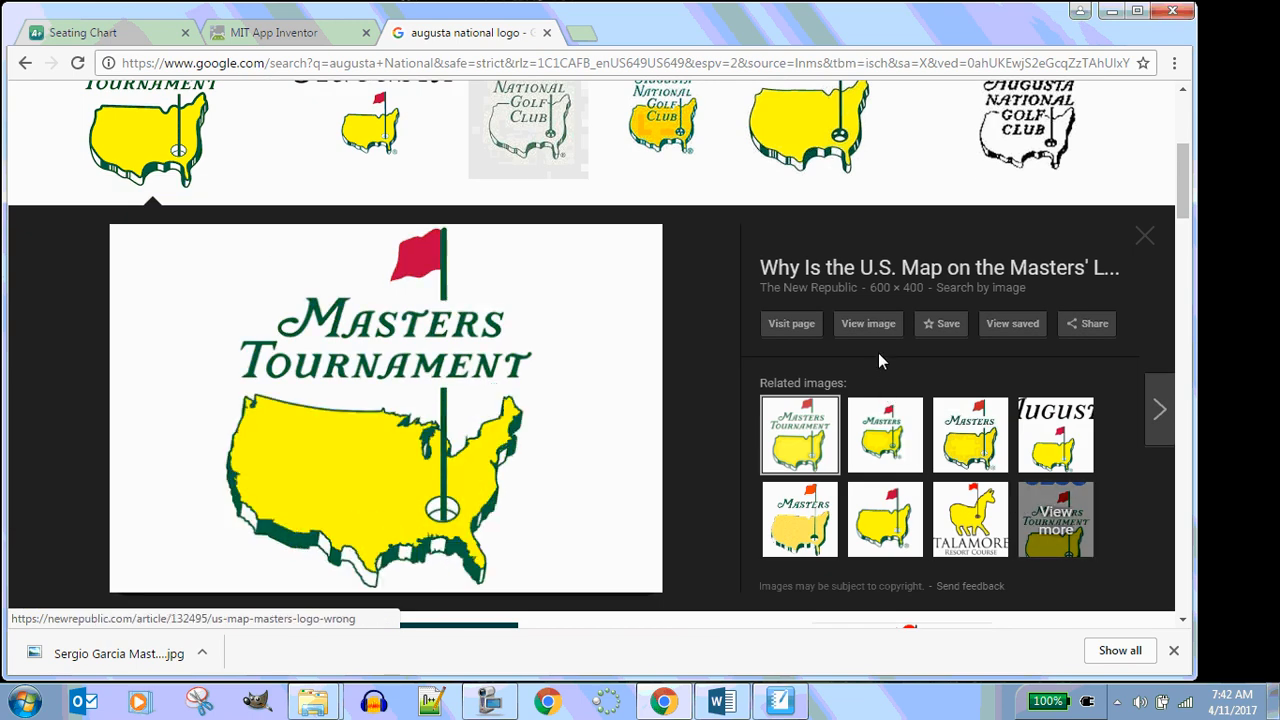
left_click(866, 324)
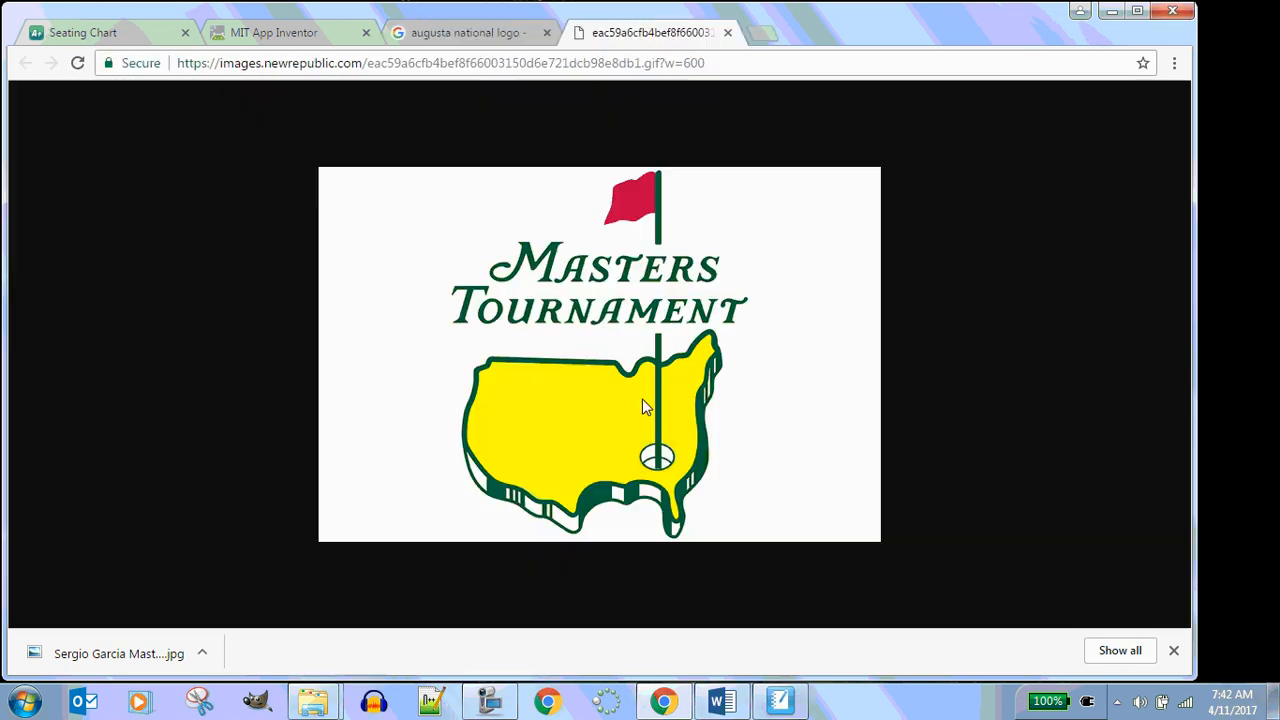
Save the logo image with its default name into the 1.1.6 See Through folder
right_click(625, 360)
left_click(697, 397)
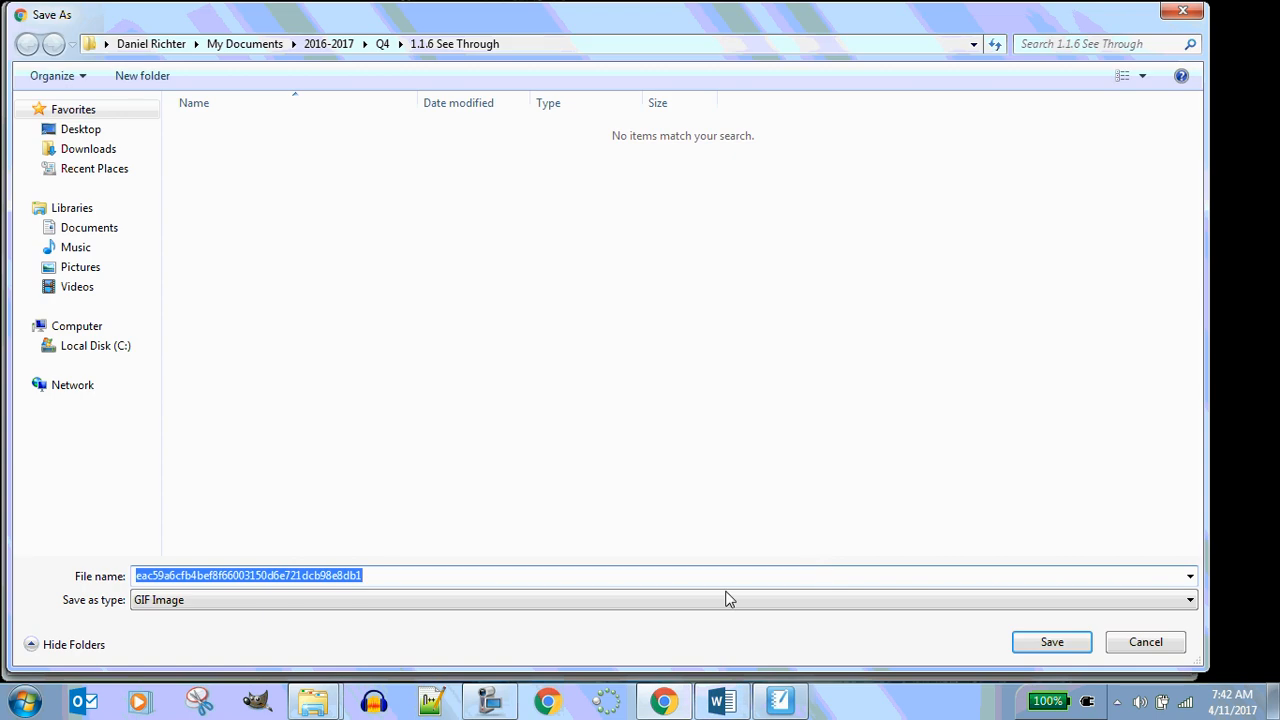
left_click(1054, 648)
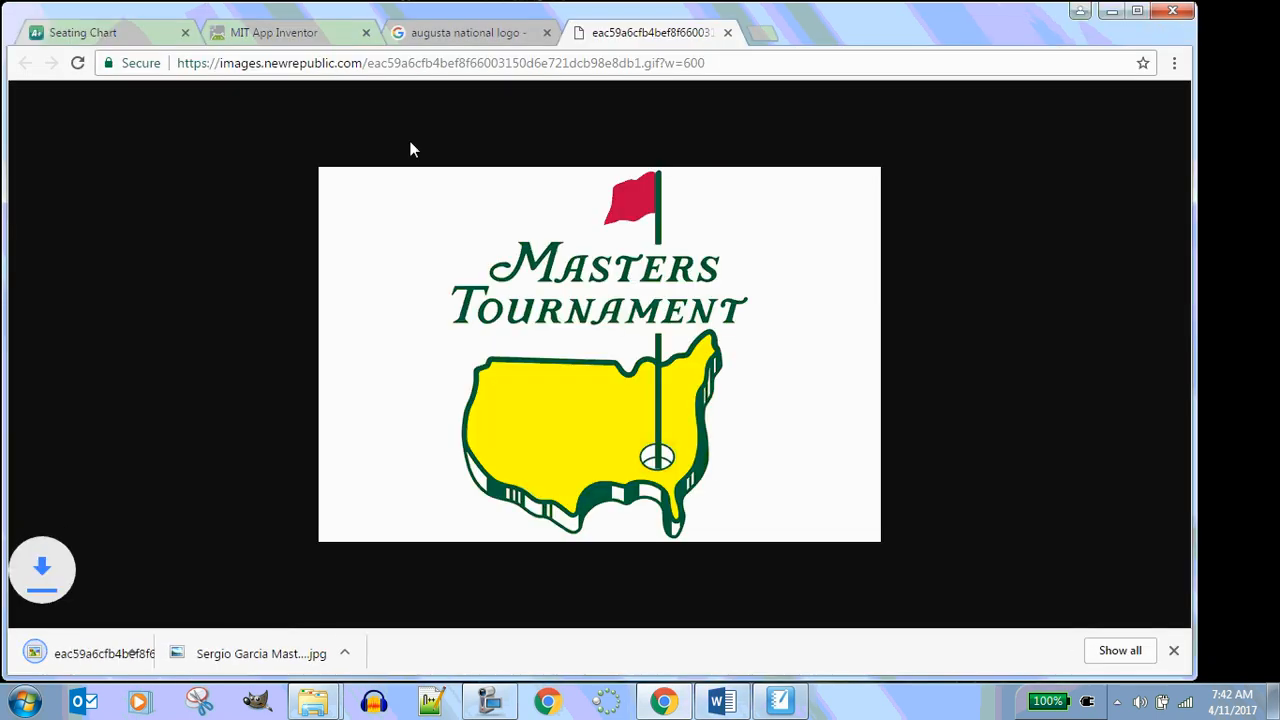
In App Inventor, set Canvas1's BackgroundImage by uploading the saved Masters logo from Q4 > 1.1.6 See Through
left_click(272, 32)
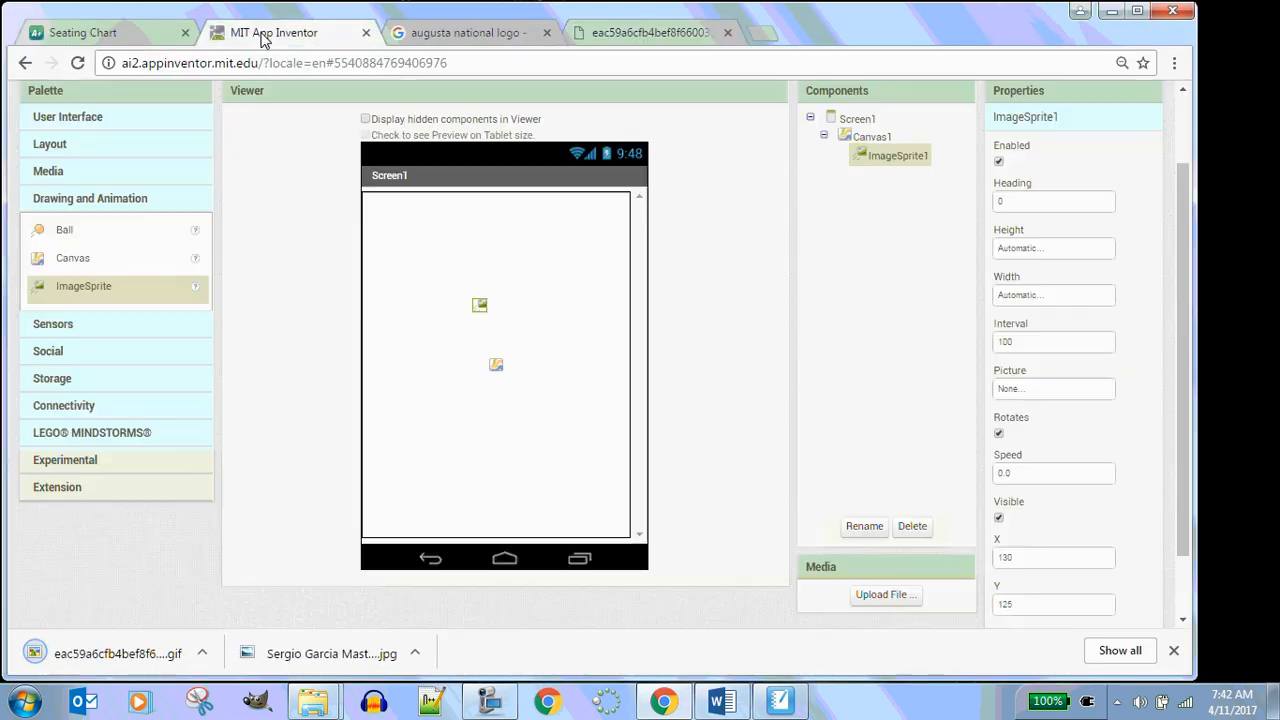
left_click(873, 140)
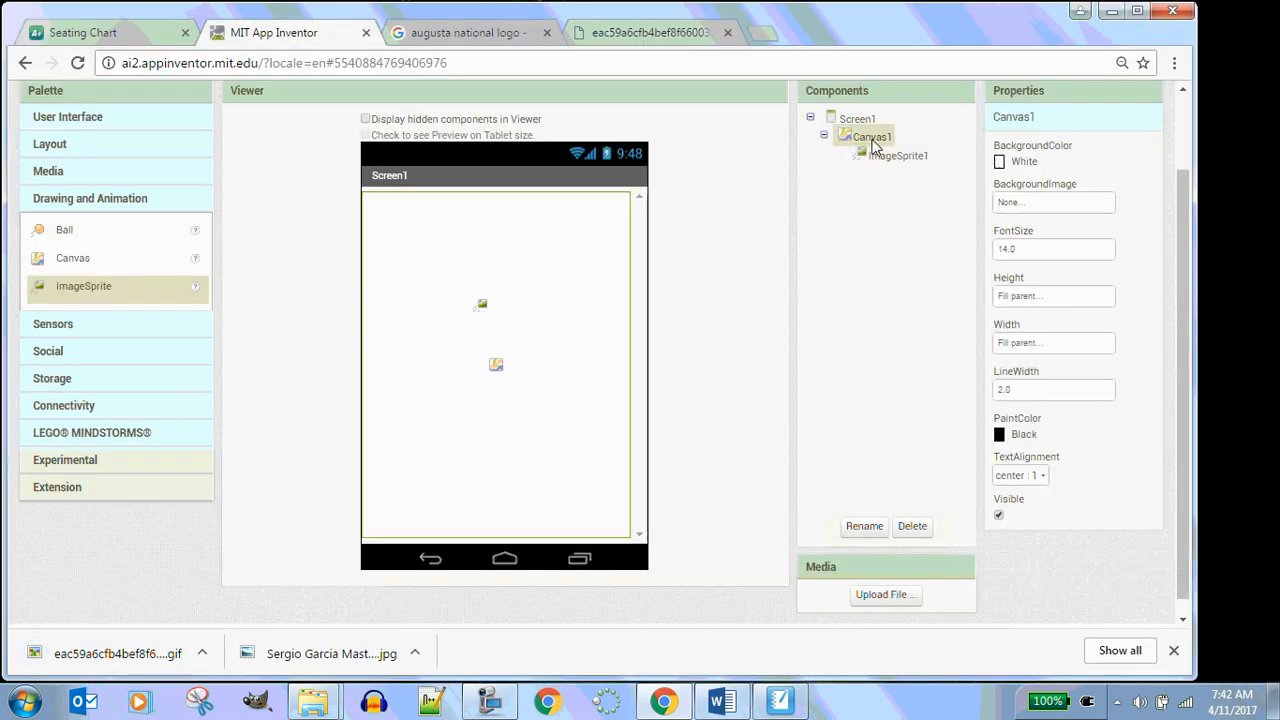
left_click(1042, 203)
left_click(1022, 350)
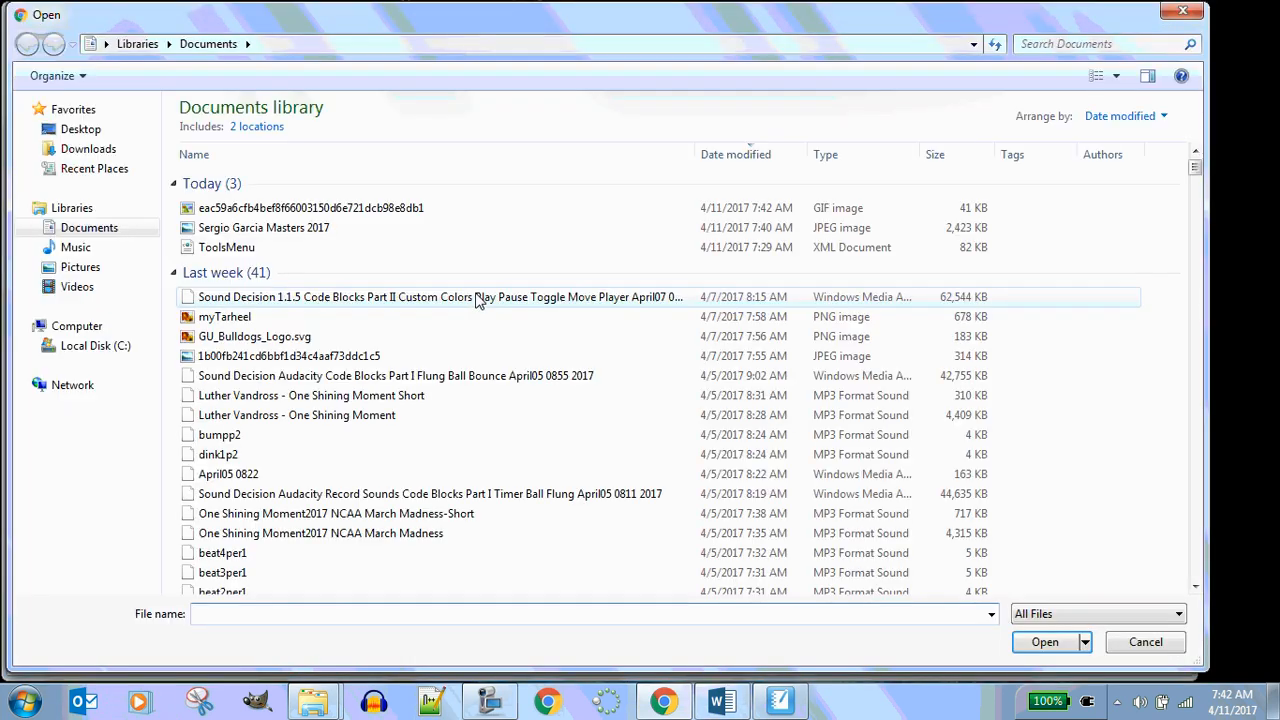
left_click(50, 230)
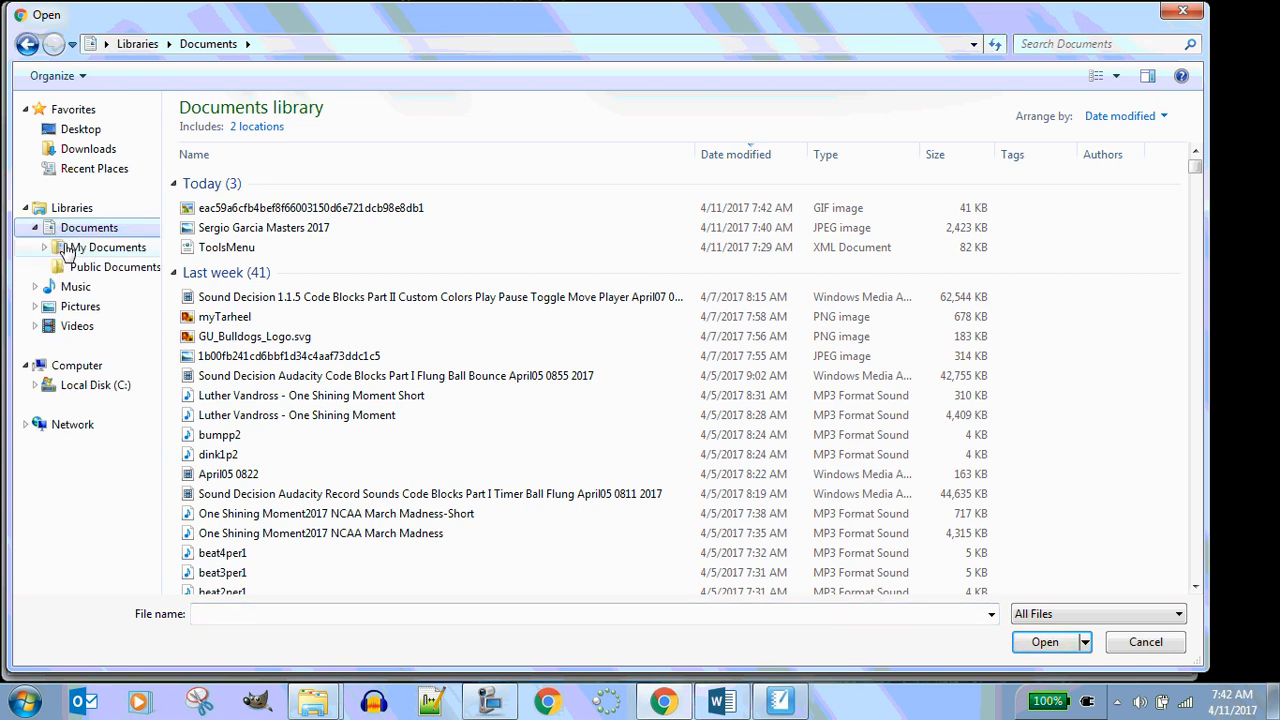
left_click(90, 247)
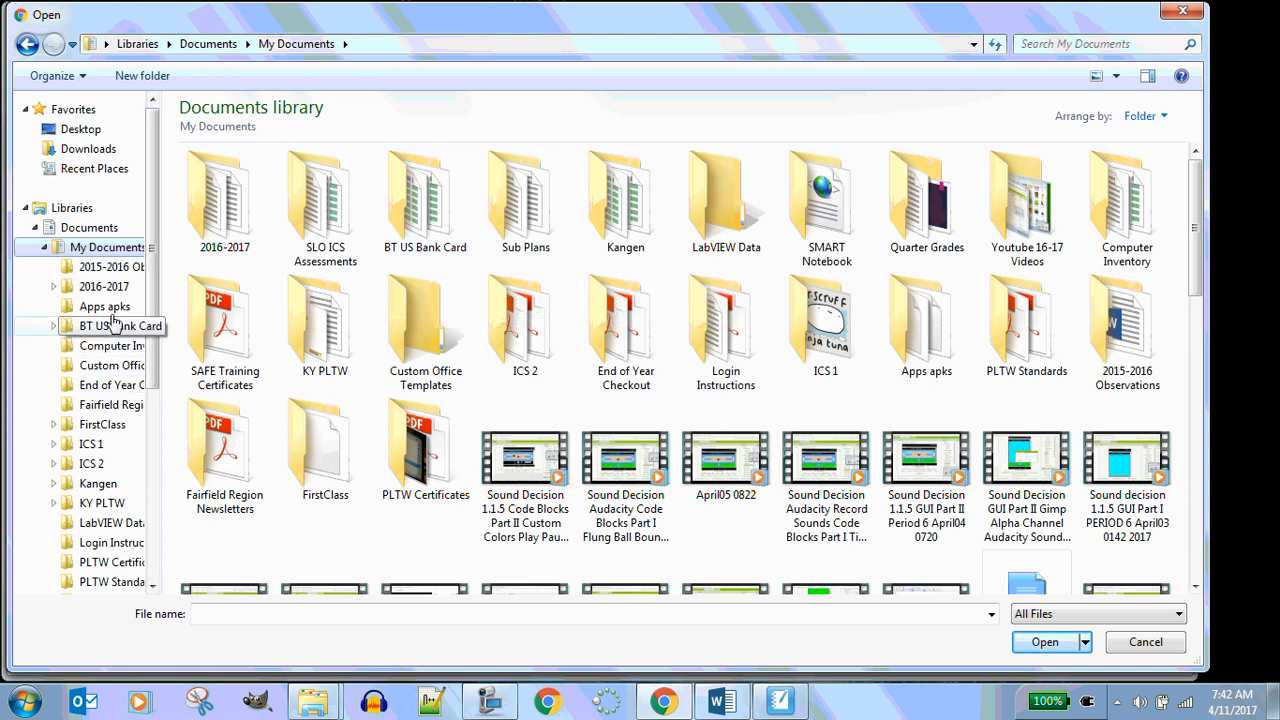
left_click(104, 288)
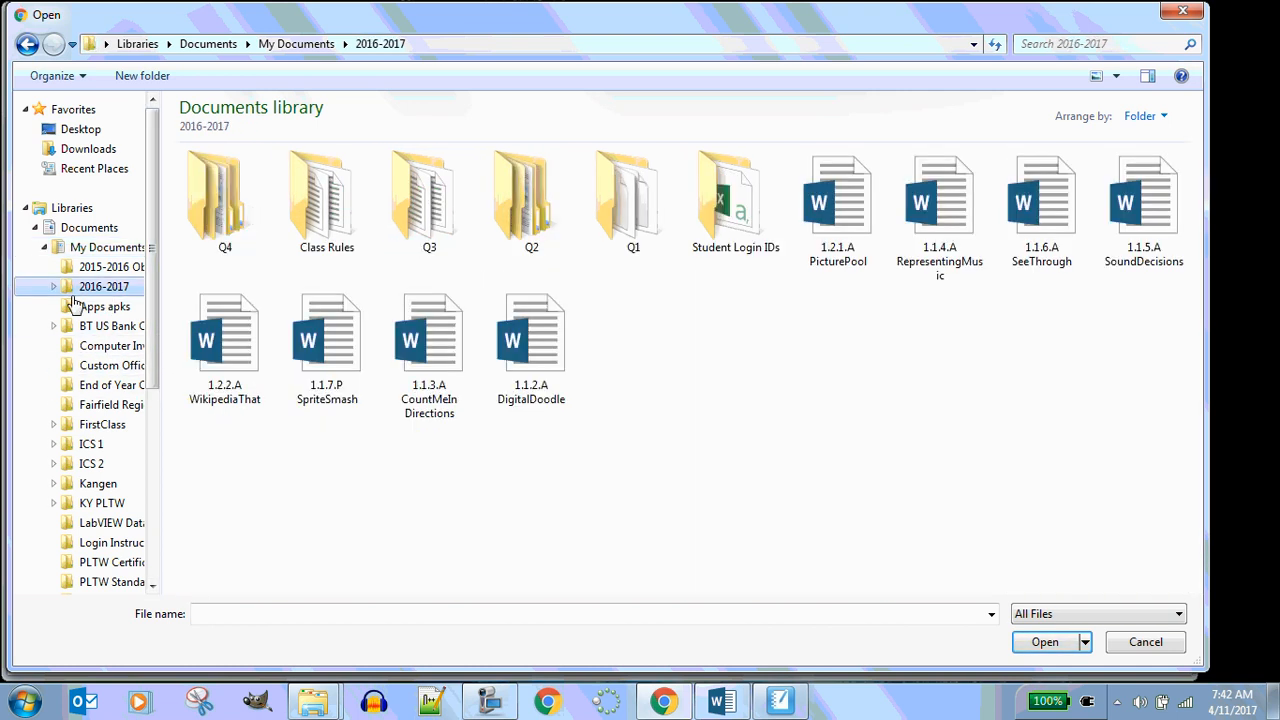
double_click(226, 210)
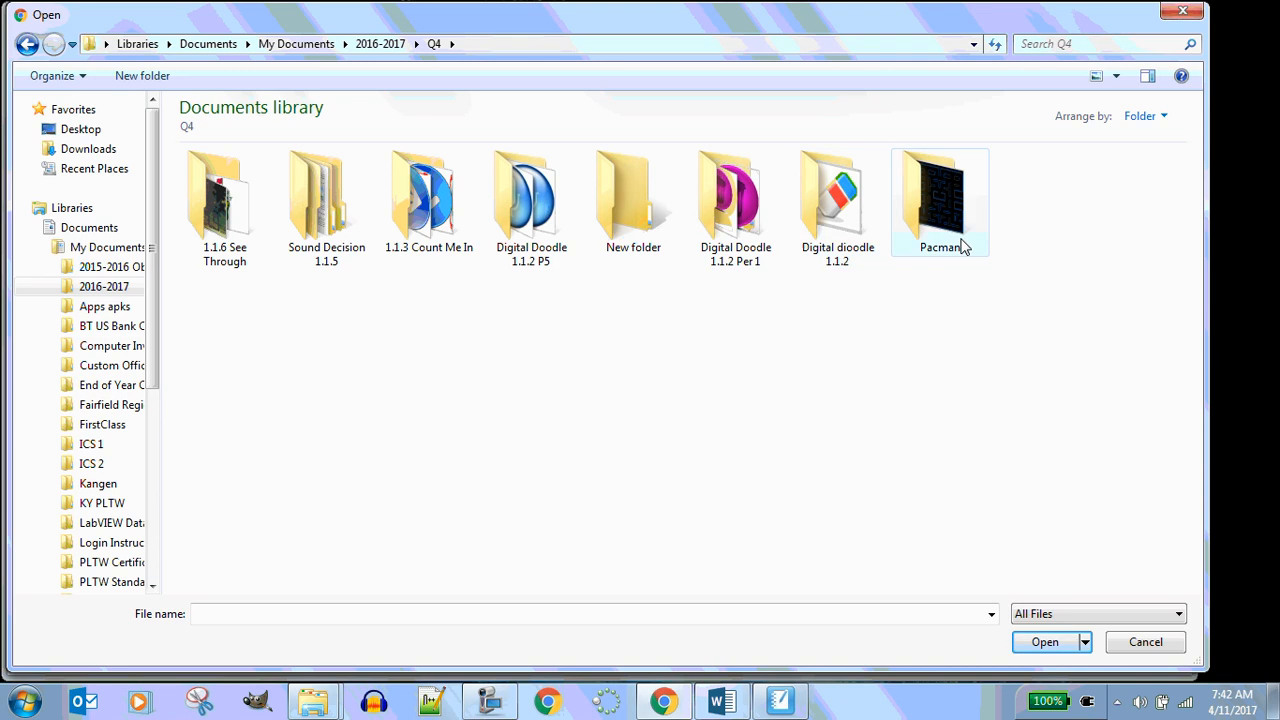
double_click(218, 202)
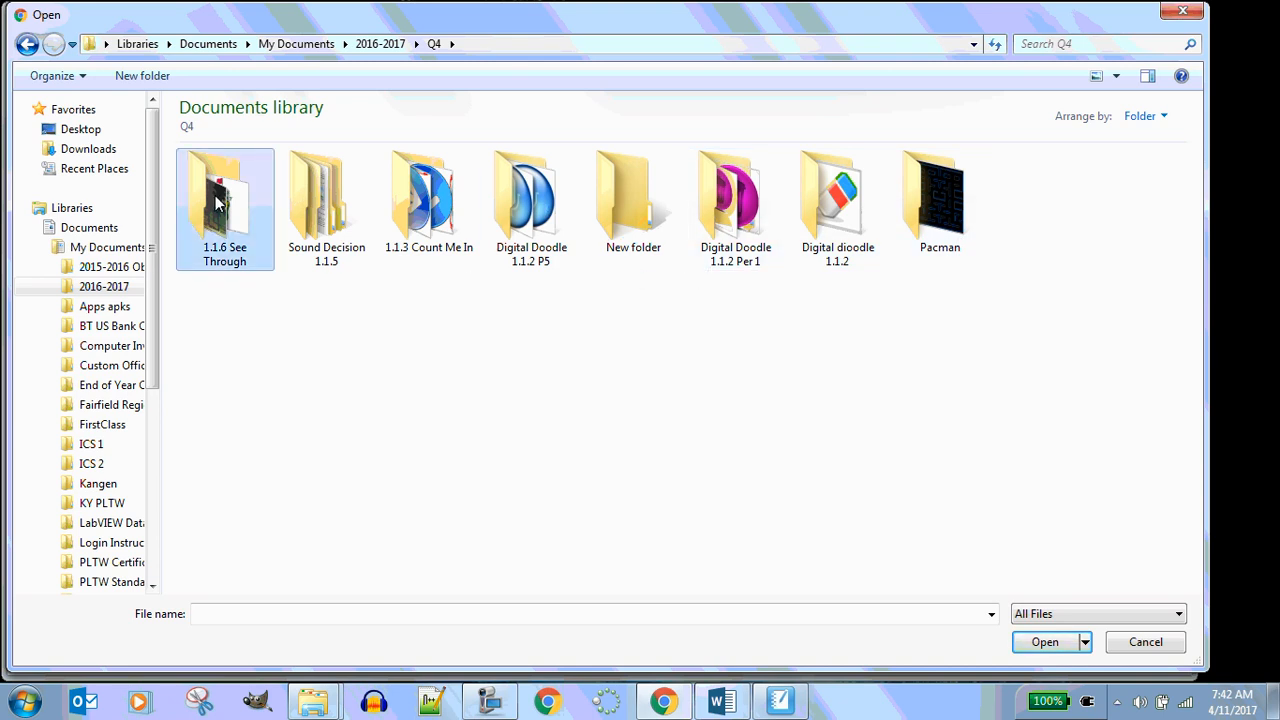
left_click(245, 200)
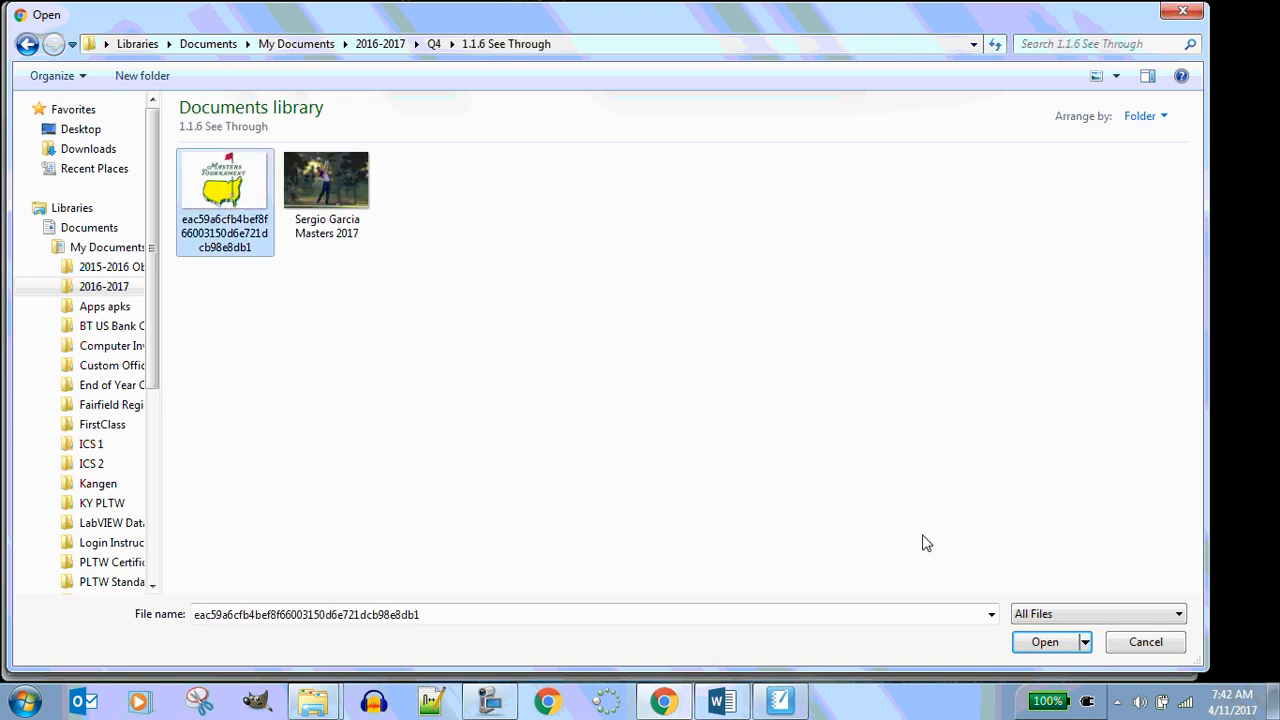
left_click(1045, 642)
left_click(571, 302)
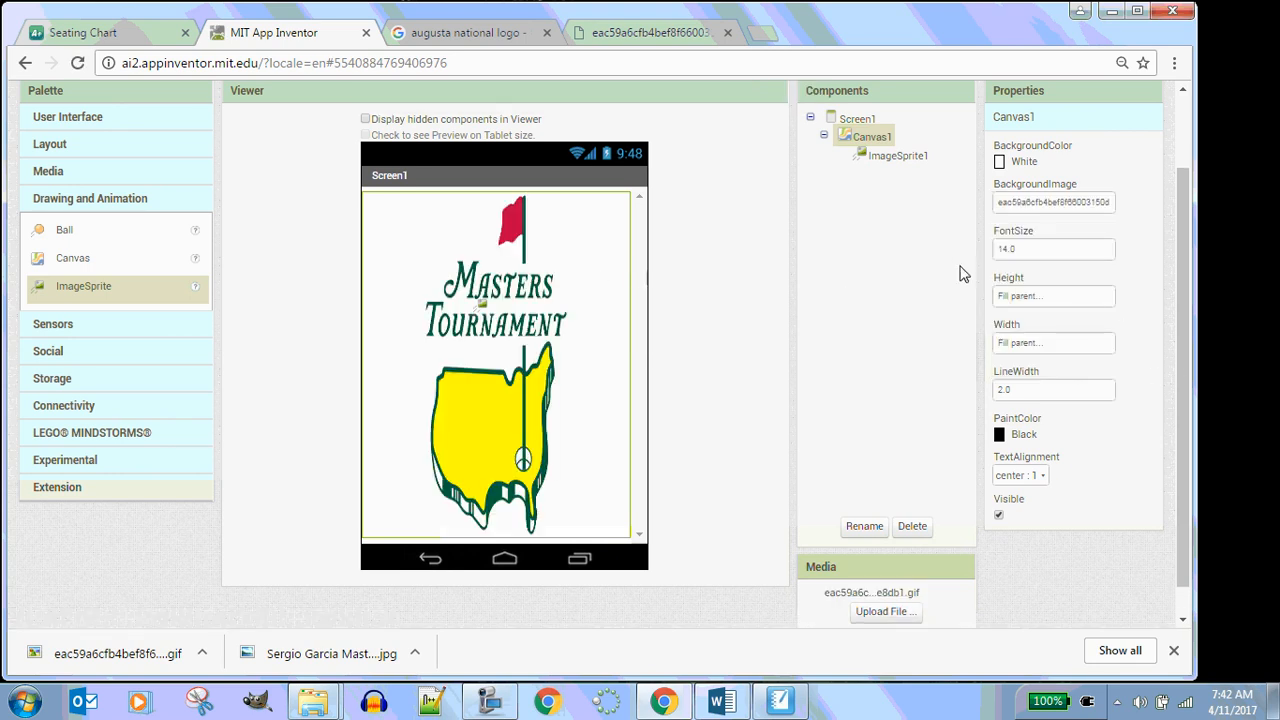
Select ImageSprite1 and set its height to 36 pixels
left_click(897, 155)
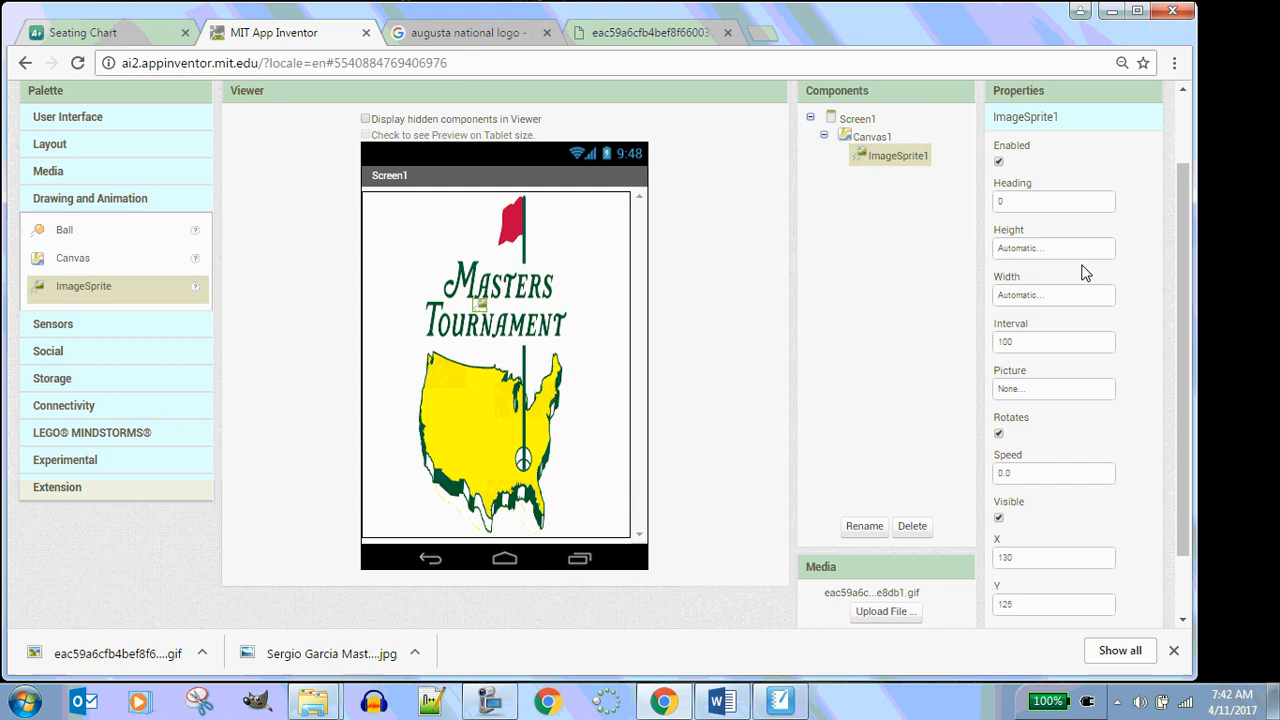
left_click(1024, 342)
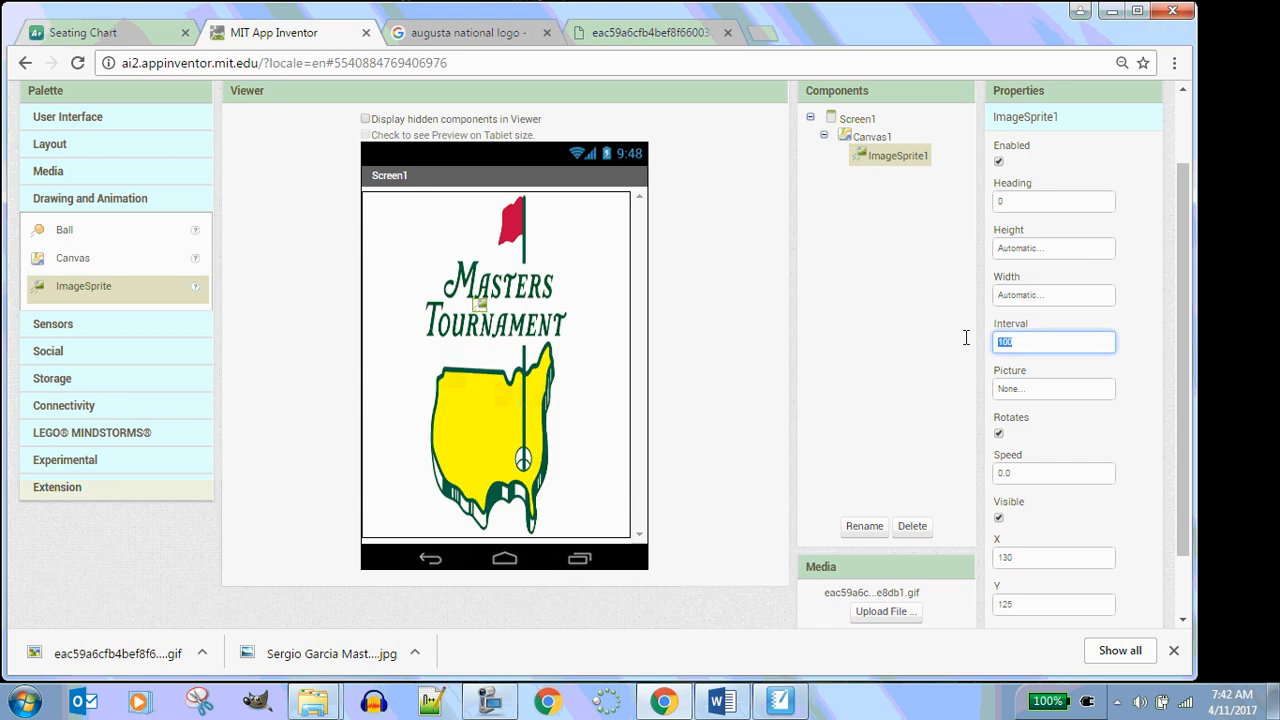
left_click(1028, 250)
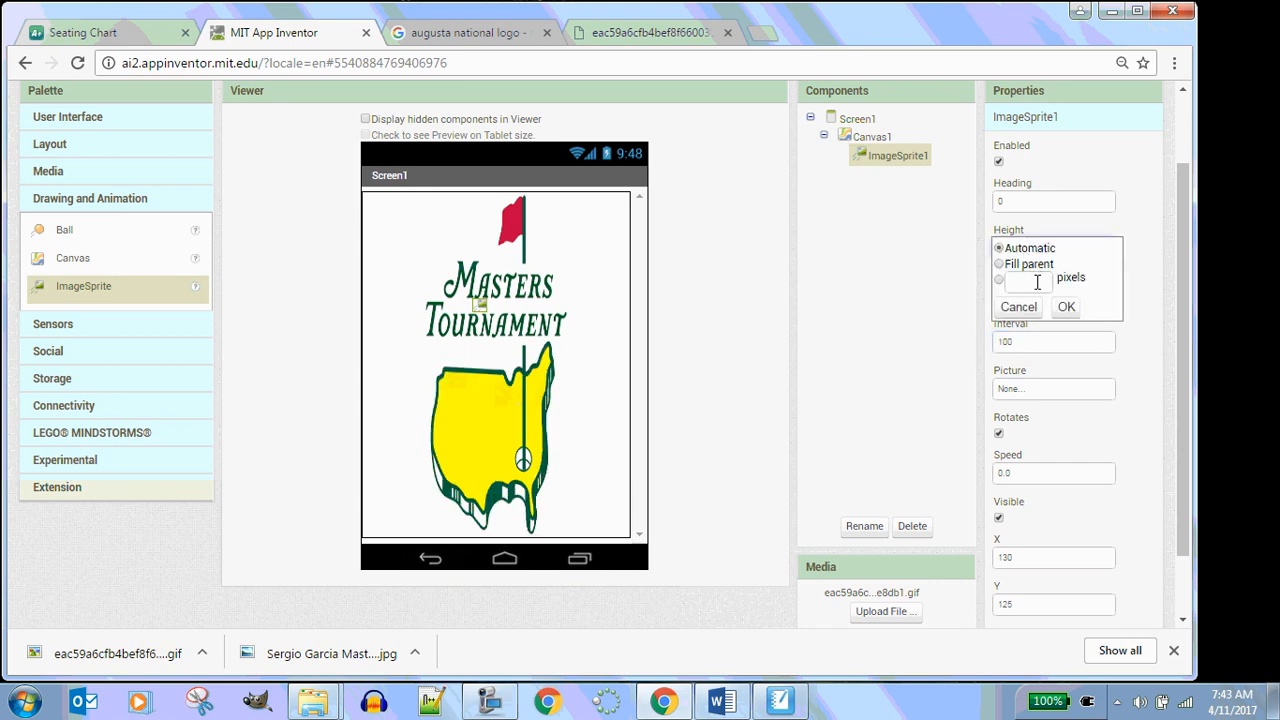
left_click(1033, 284)
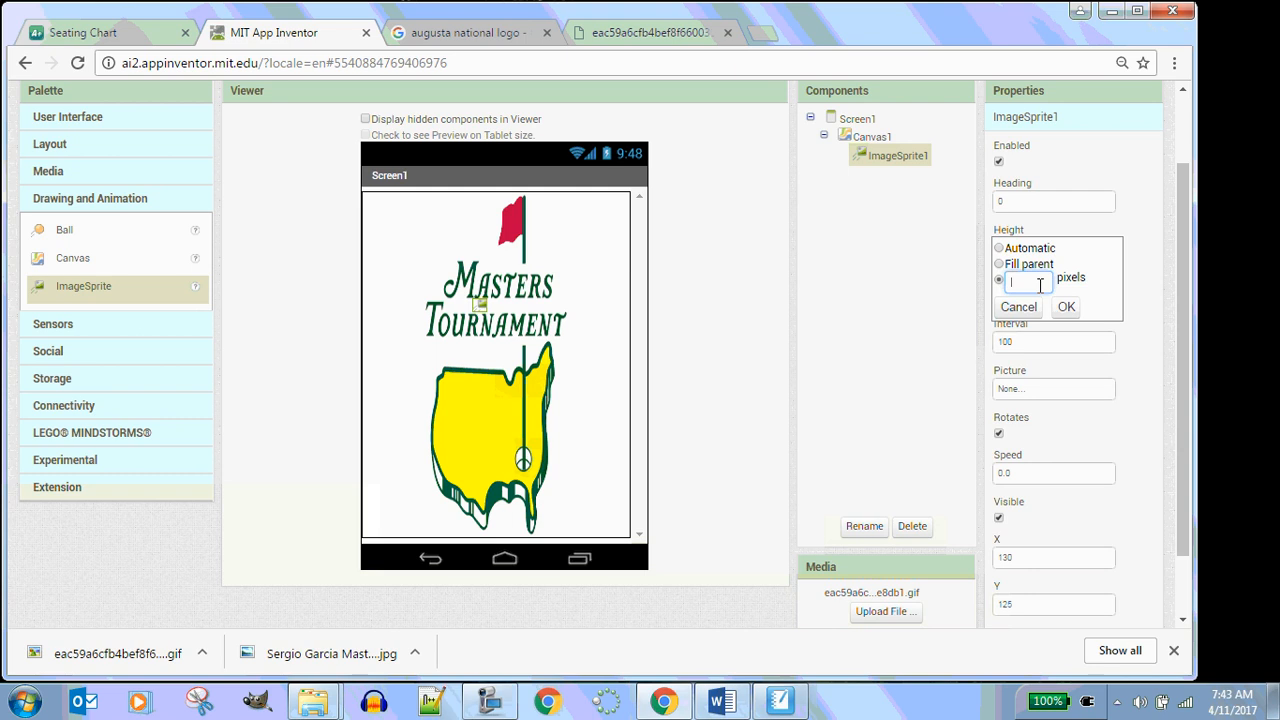
type("30")
left_click(1066, 307)
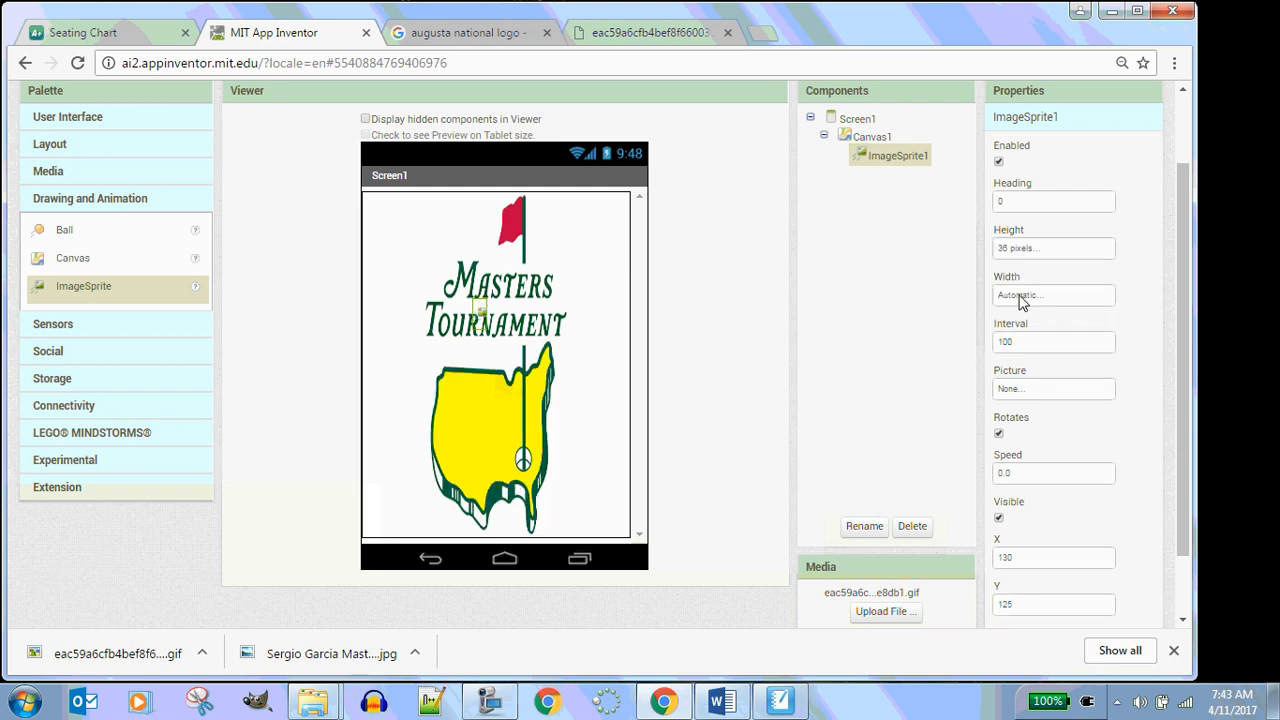
Change ImageSprite1's height to 48 pixels
left_click(1020, 297)
left_click(1035, 250)
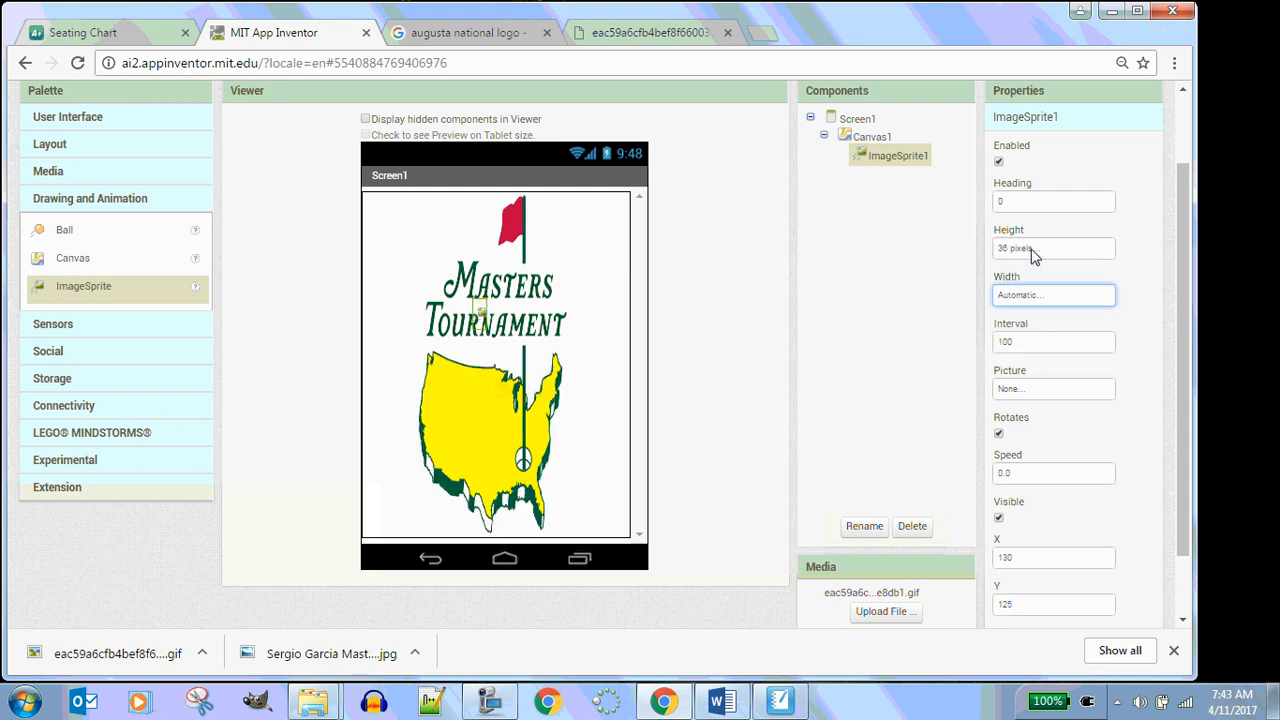
left_click_drag(993, 283, 987, 283)
type("48")
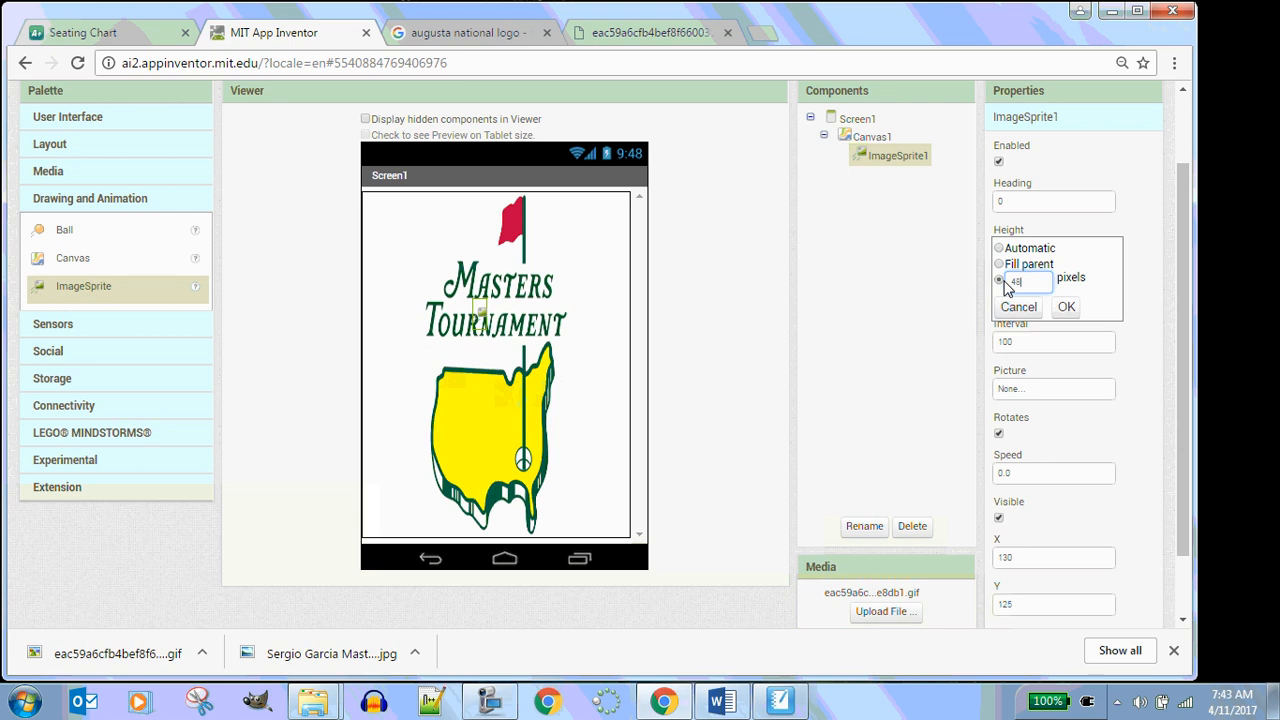
left_click(1066, 307)
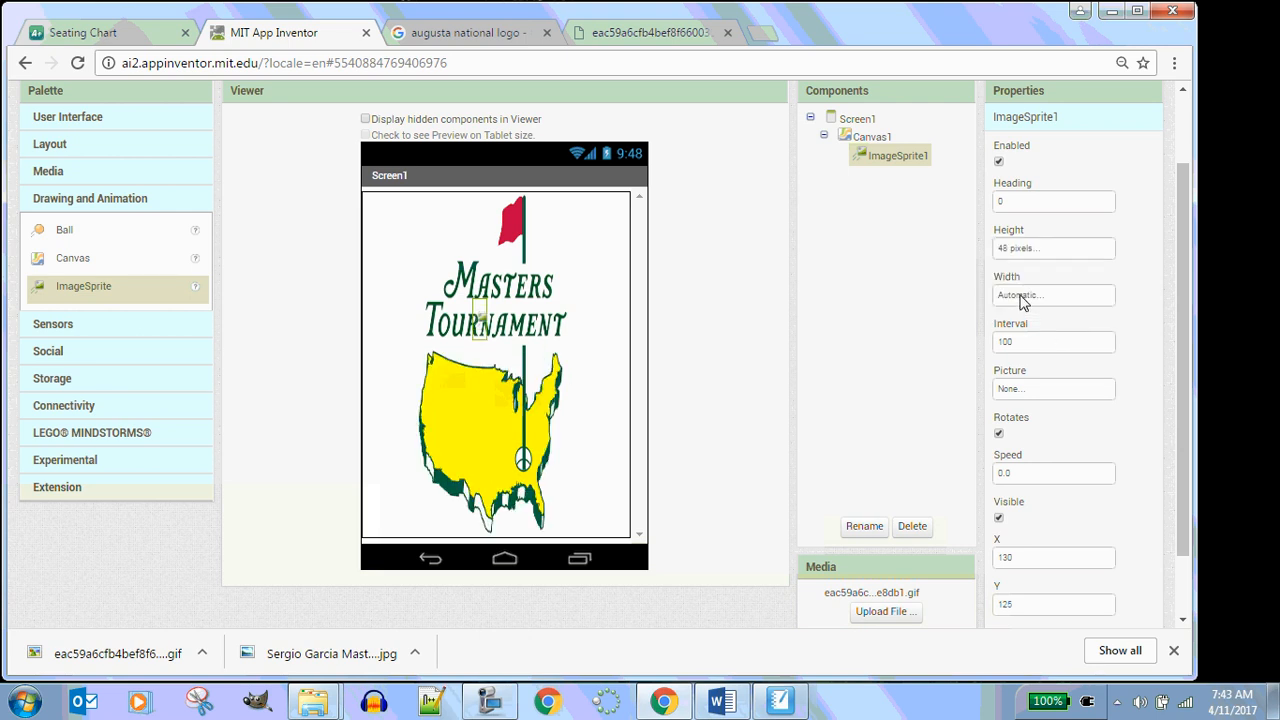
Set ImageSprite1's width to 36 pixels
left_click(1020, 297)
left_click(1020, 328)
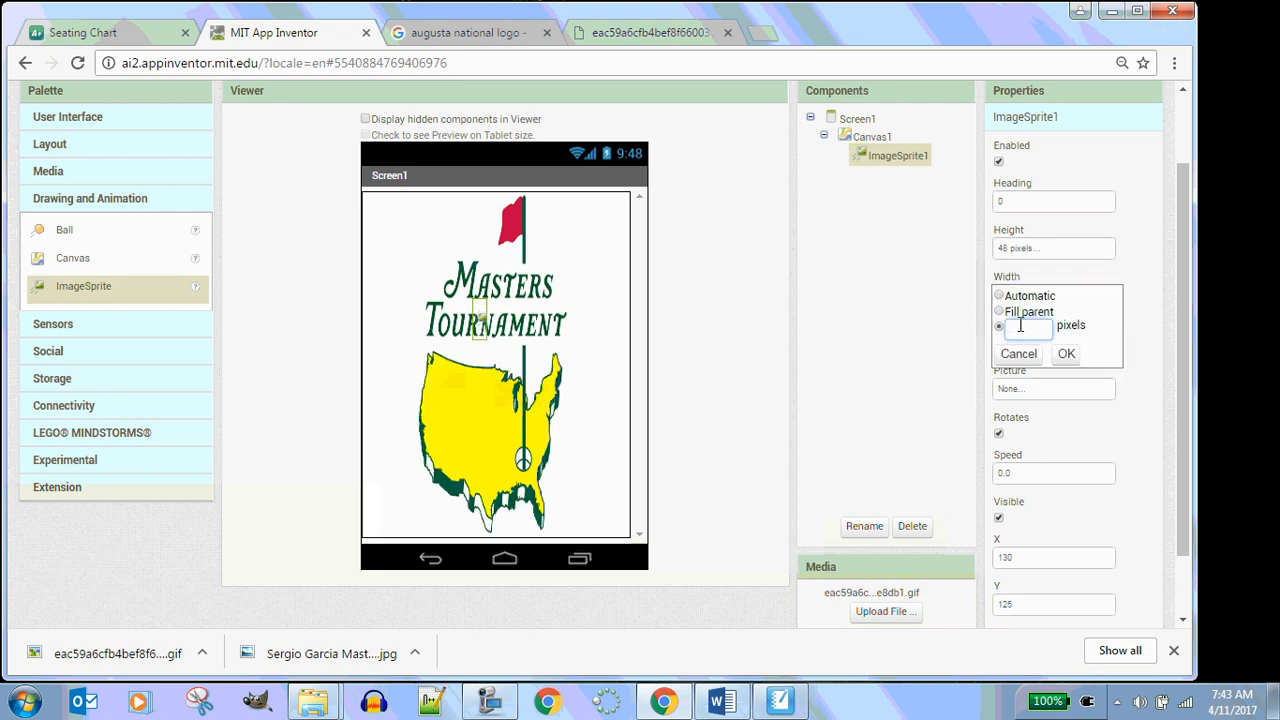
type("36")
left_click(1066, 353)
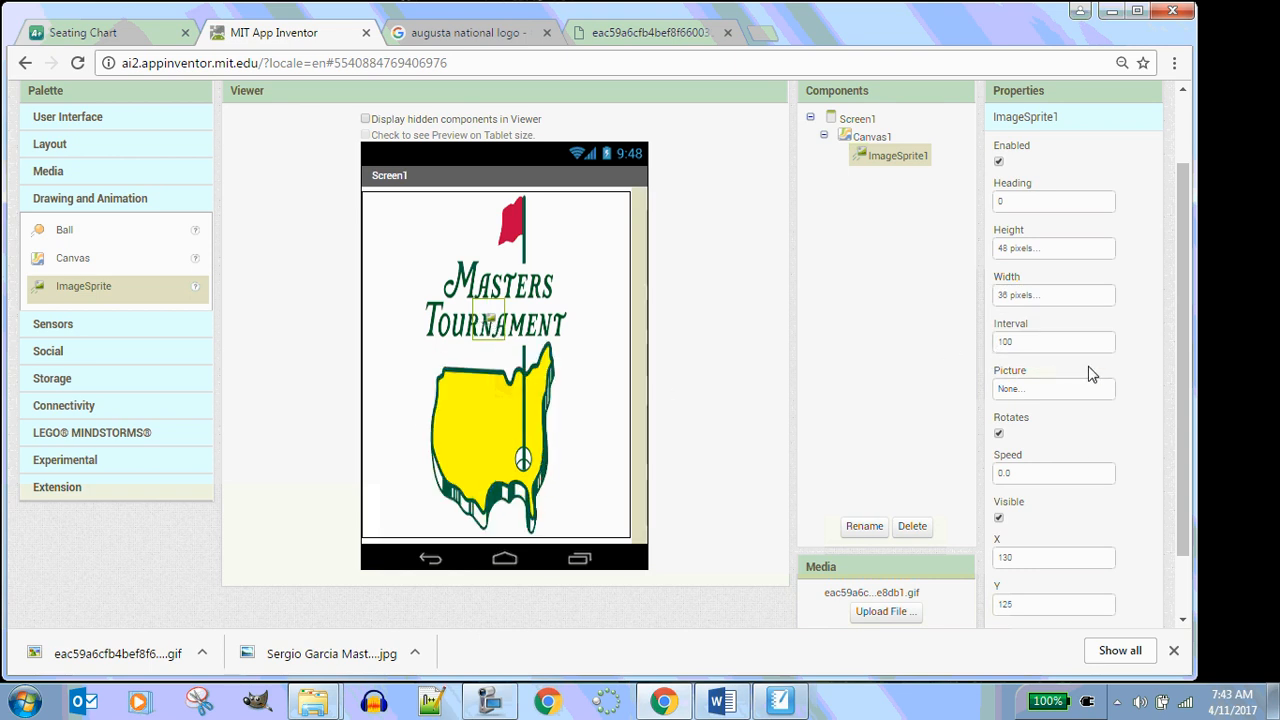
Set ImageSprite1's Picture by uploading Sergio Garcia Masters 2017 from the 1.1.6 See Through folder
left_click(1054, 390)
left_click(1040, 527)
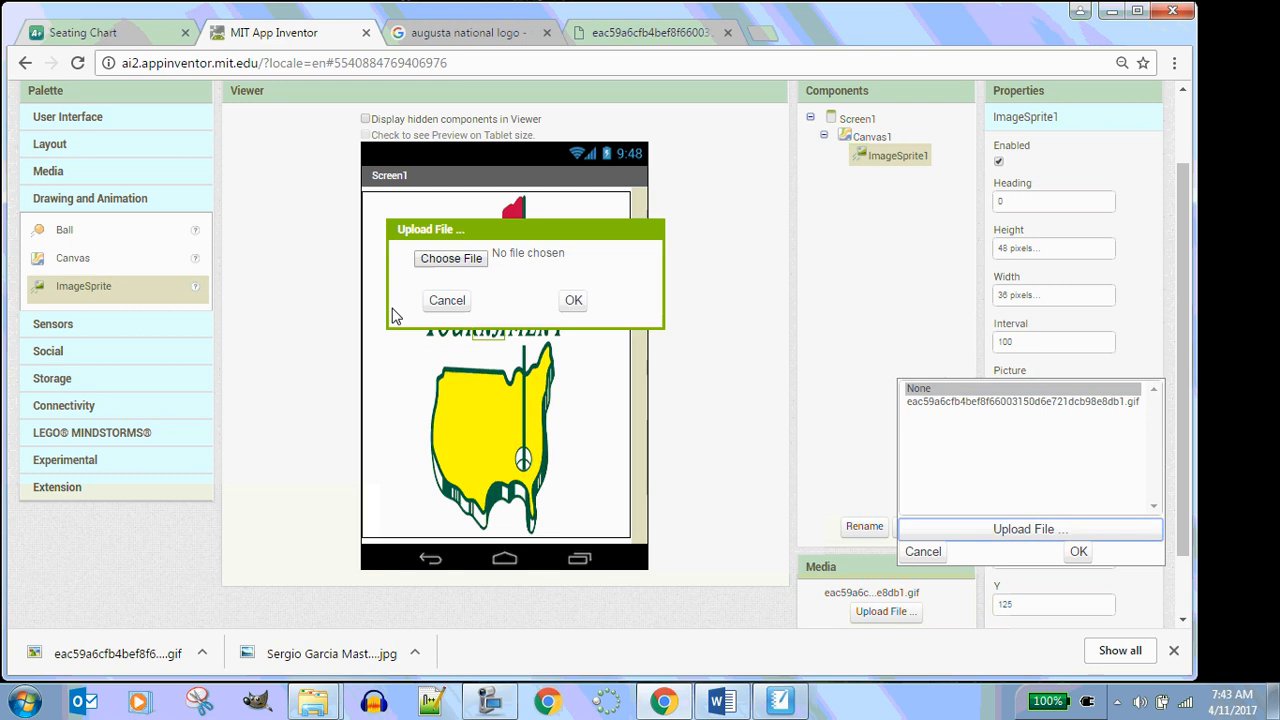
left_click(452, 258)
left_click(326, 185)
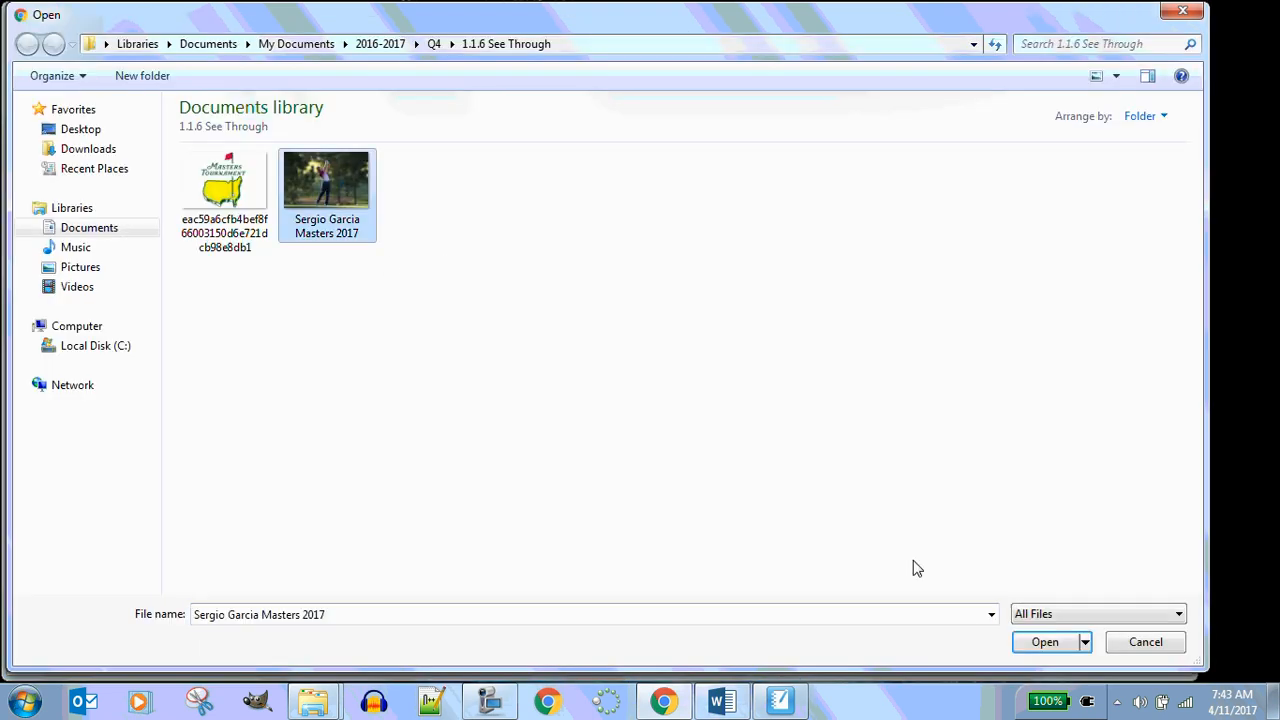
left_click(1040, 643)
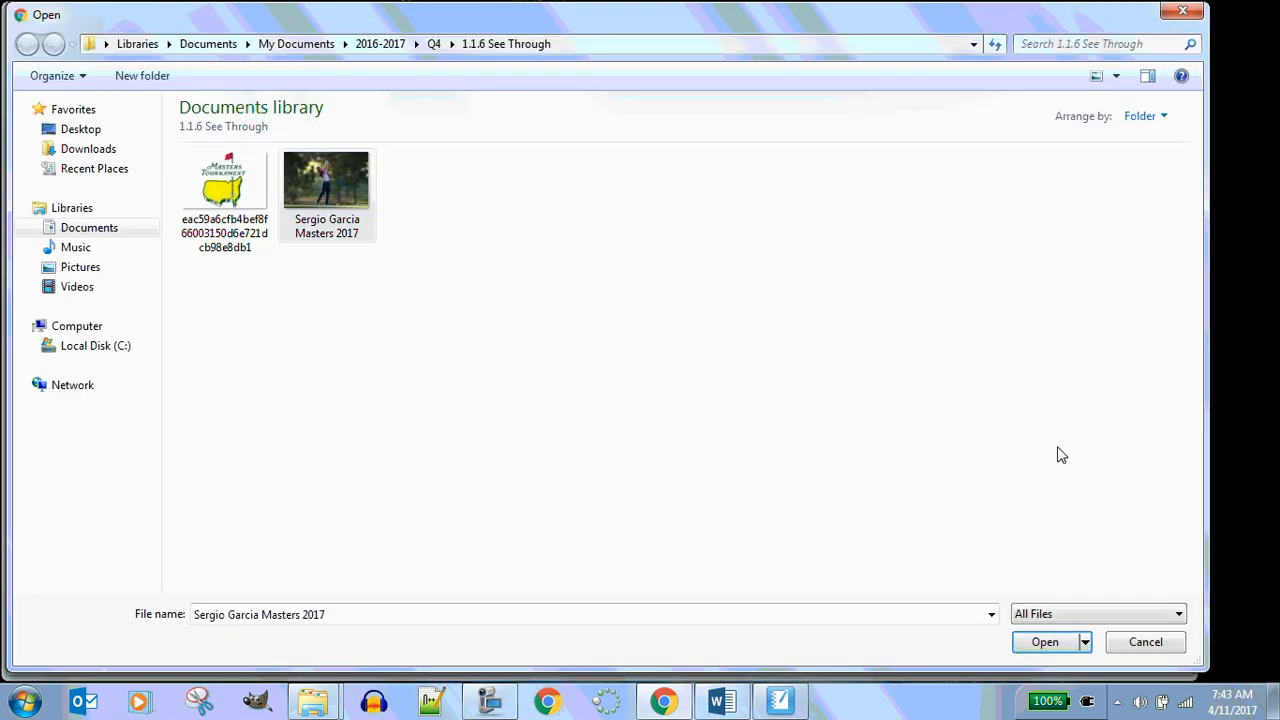
left_click(1044, 645)
left_click(573, 301)
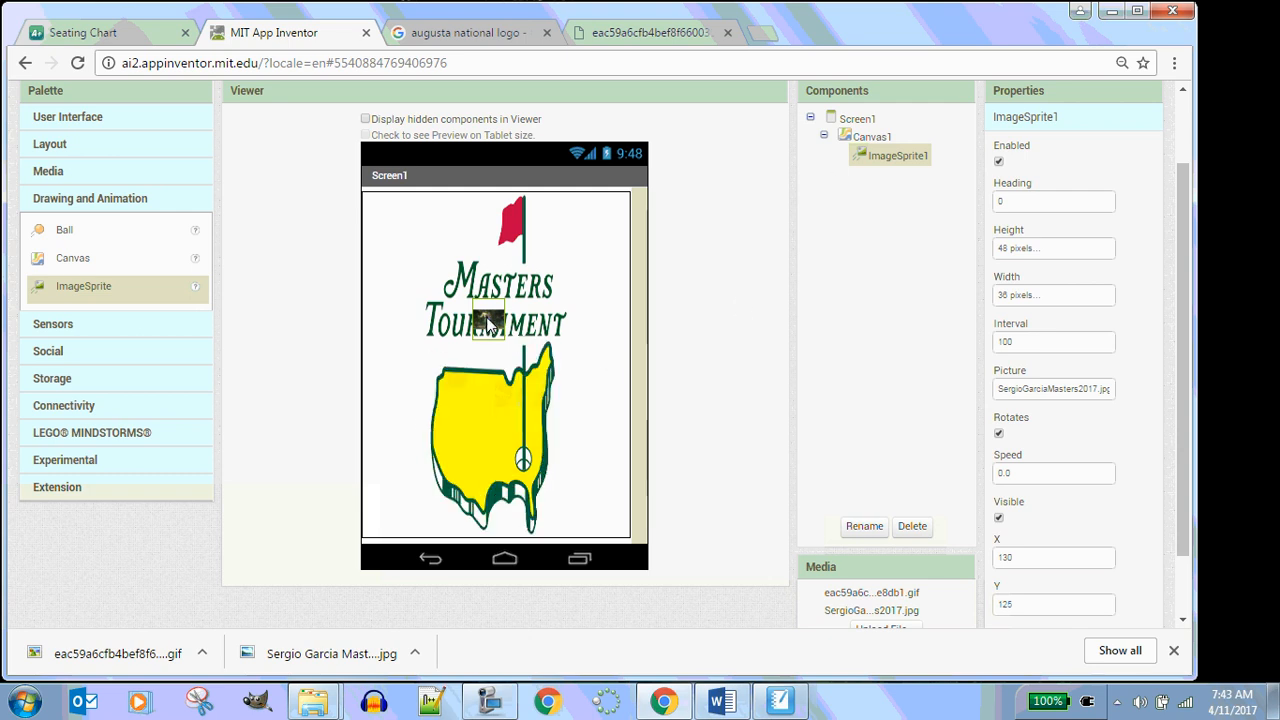
Set ImageSprite1's height to 96 pixels
left_click(1035, 255)
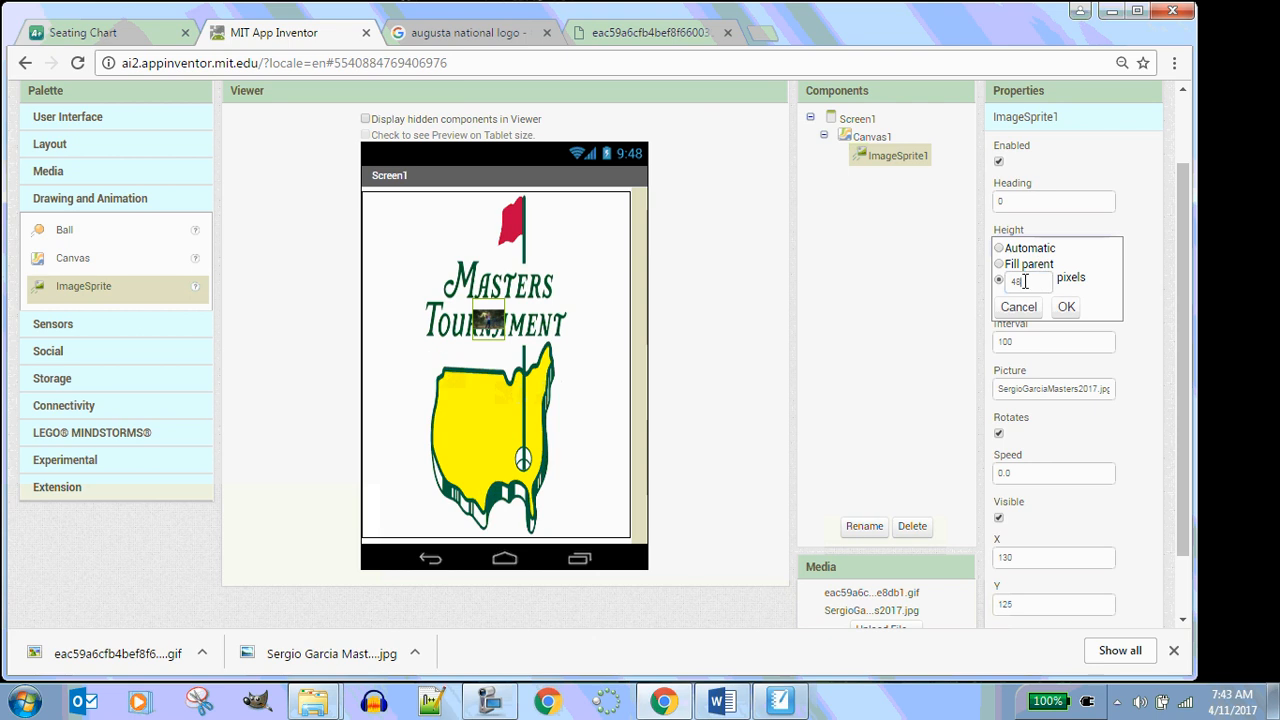
double_click(1010, 280)
type("96")
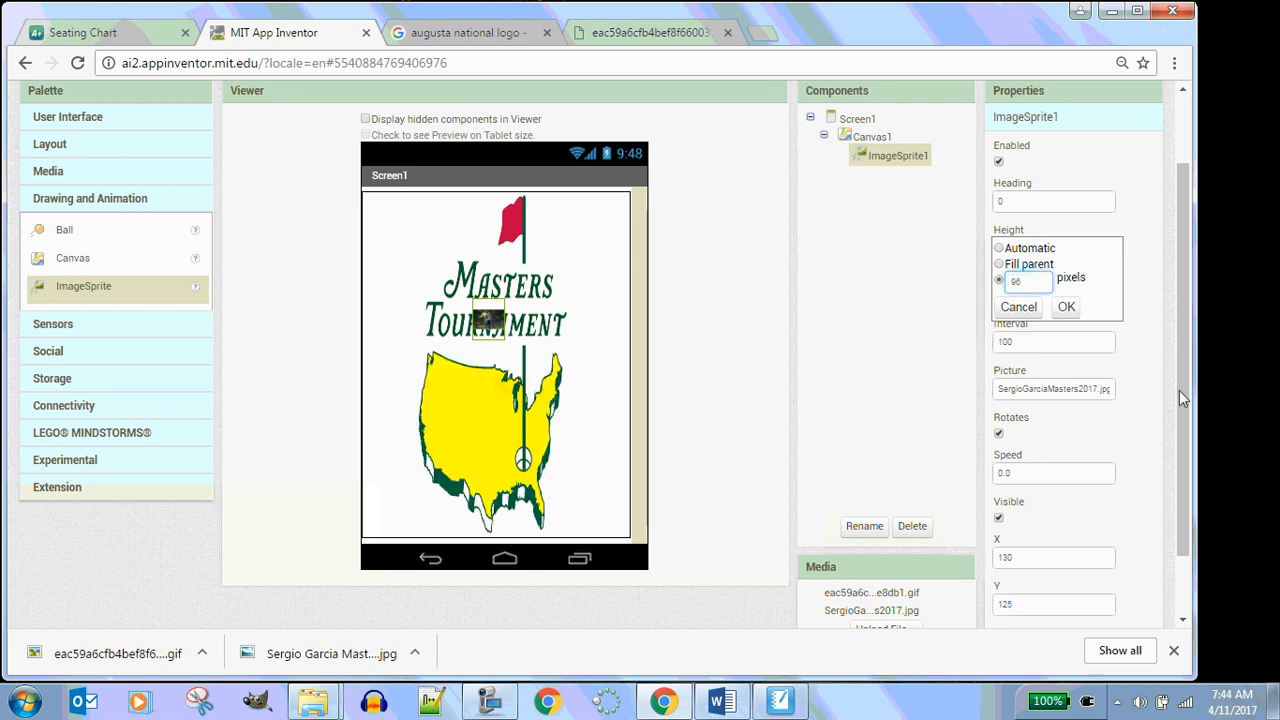
left_click(1066, 307)
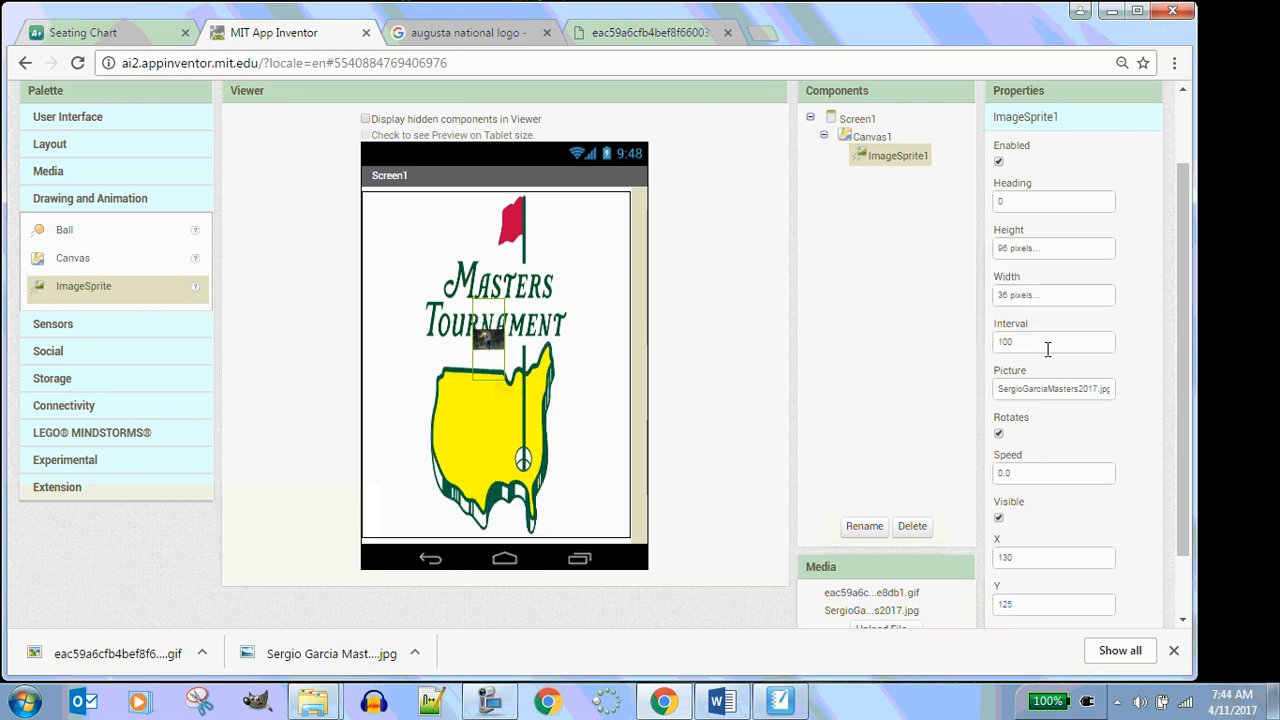
Set ImageSprite1's width to 48 pixels
left_click(1030, 298)
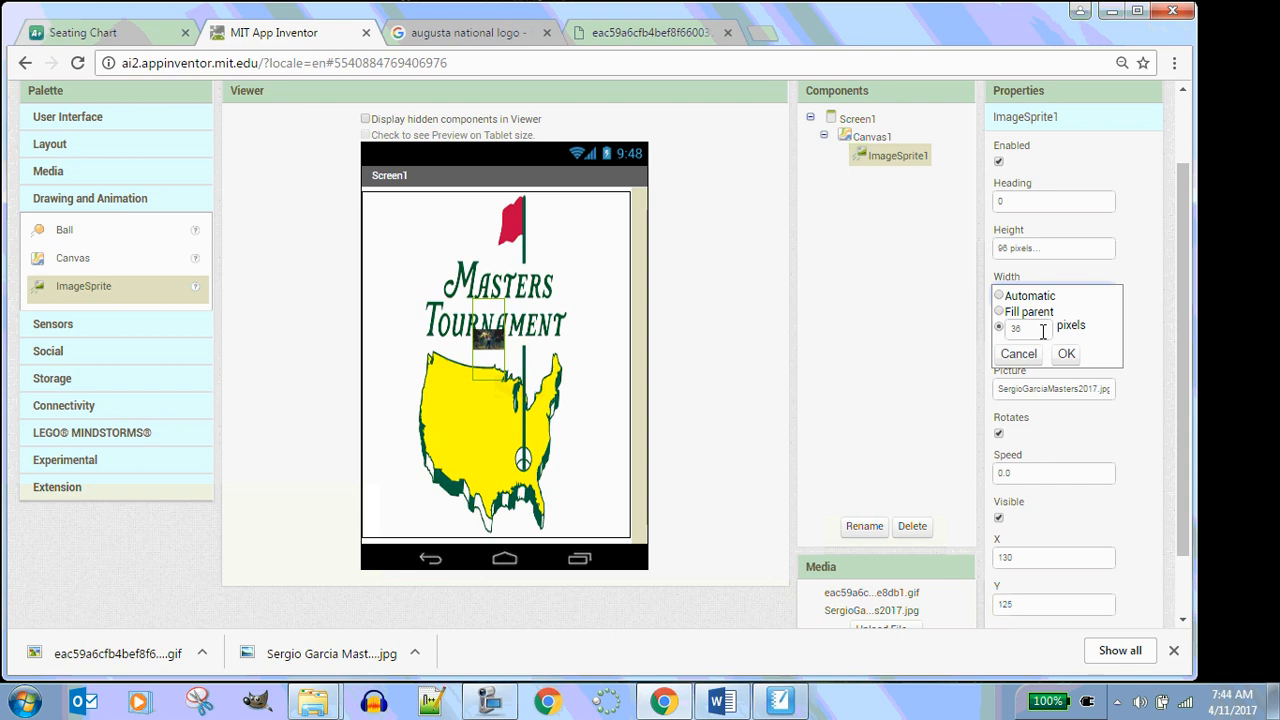
double_click(1030, 331)
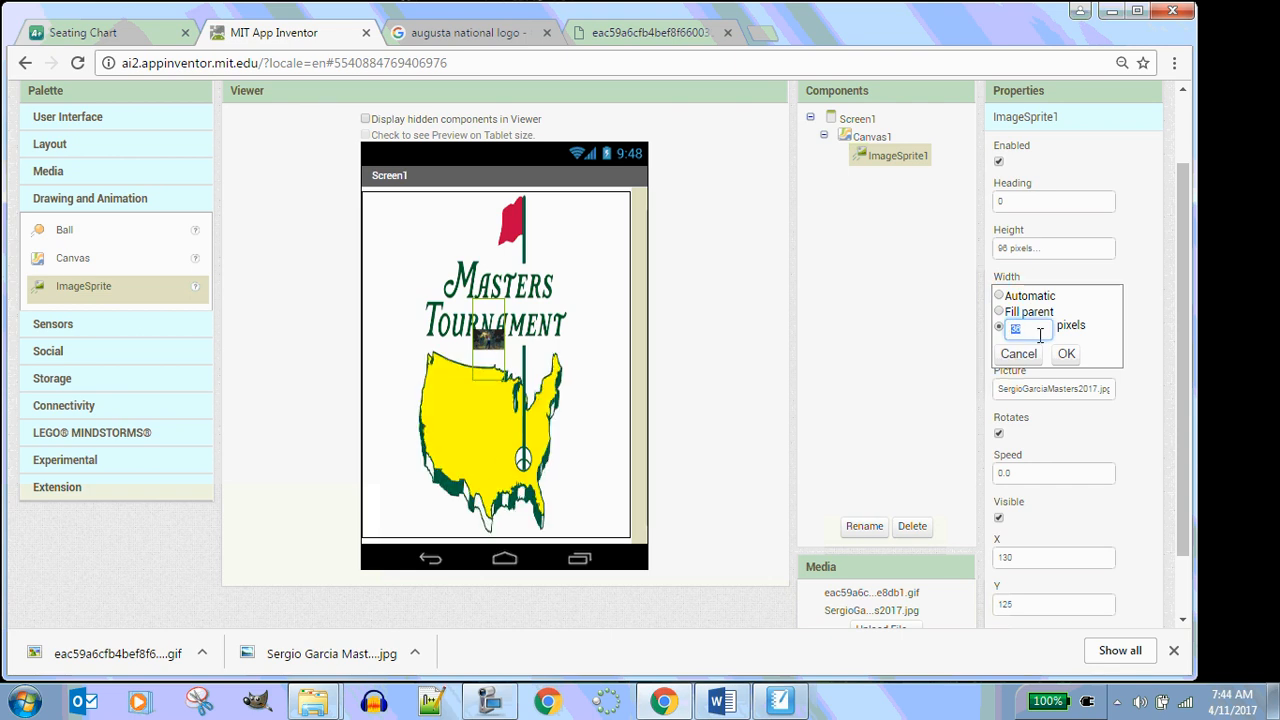
type("48")
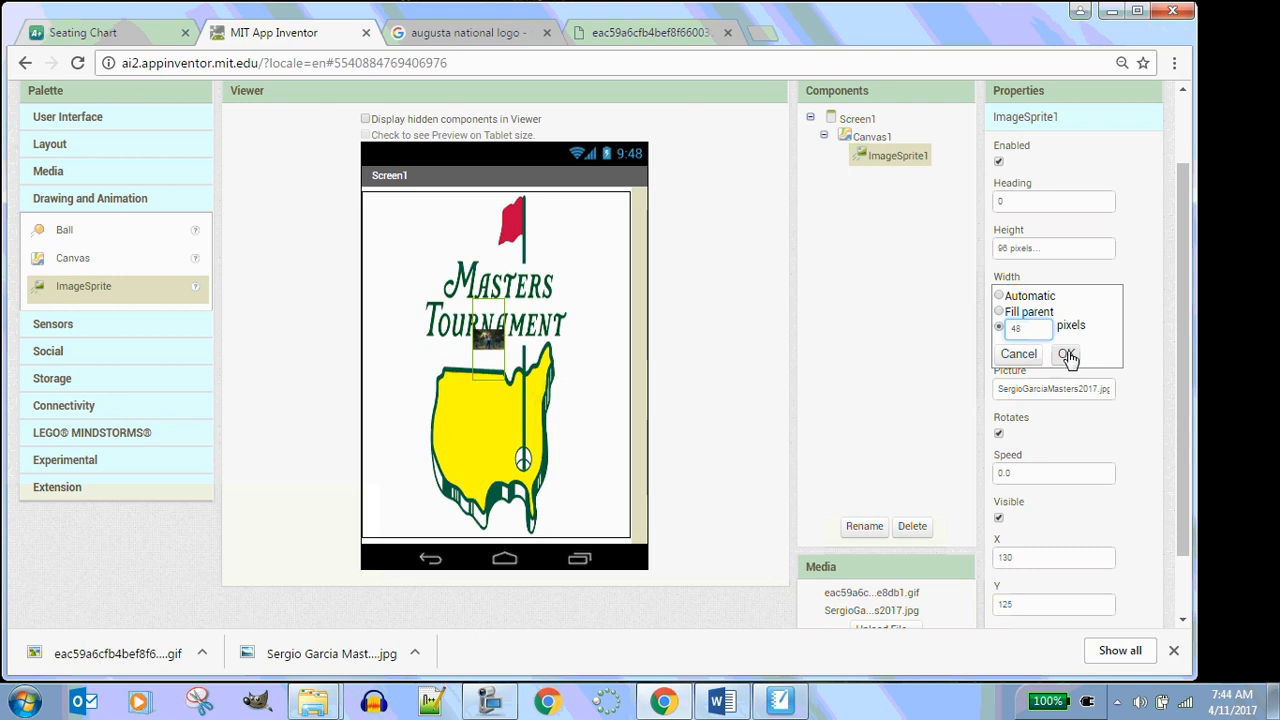
left_click(1066, 353)
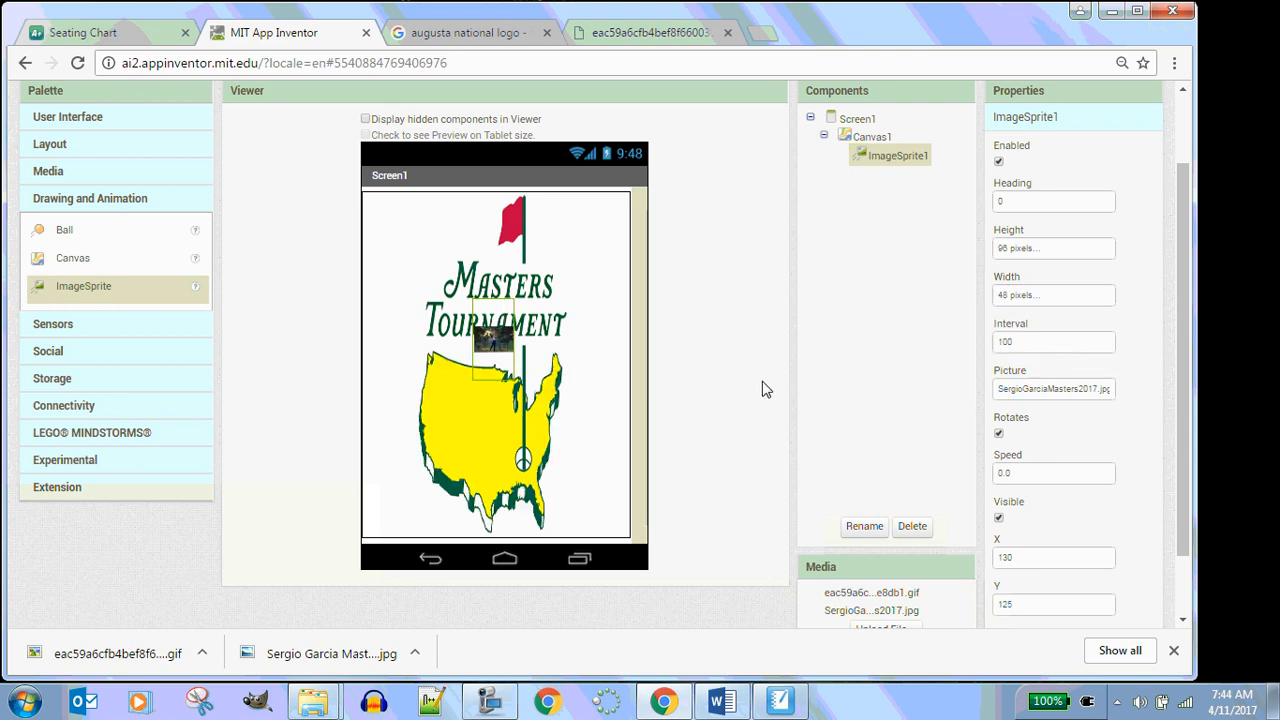
Move the sprite up on the canvas onto the Masters lettering
scroll(766, 389, "down", 1)
scroll(735, 388, "up", 2)
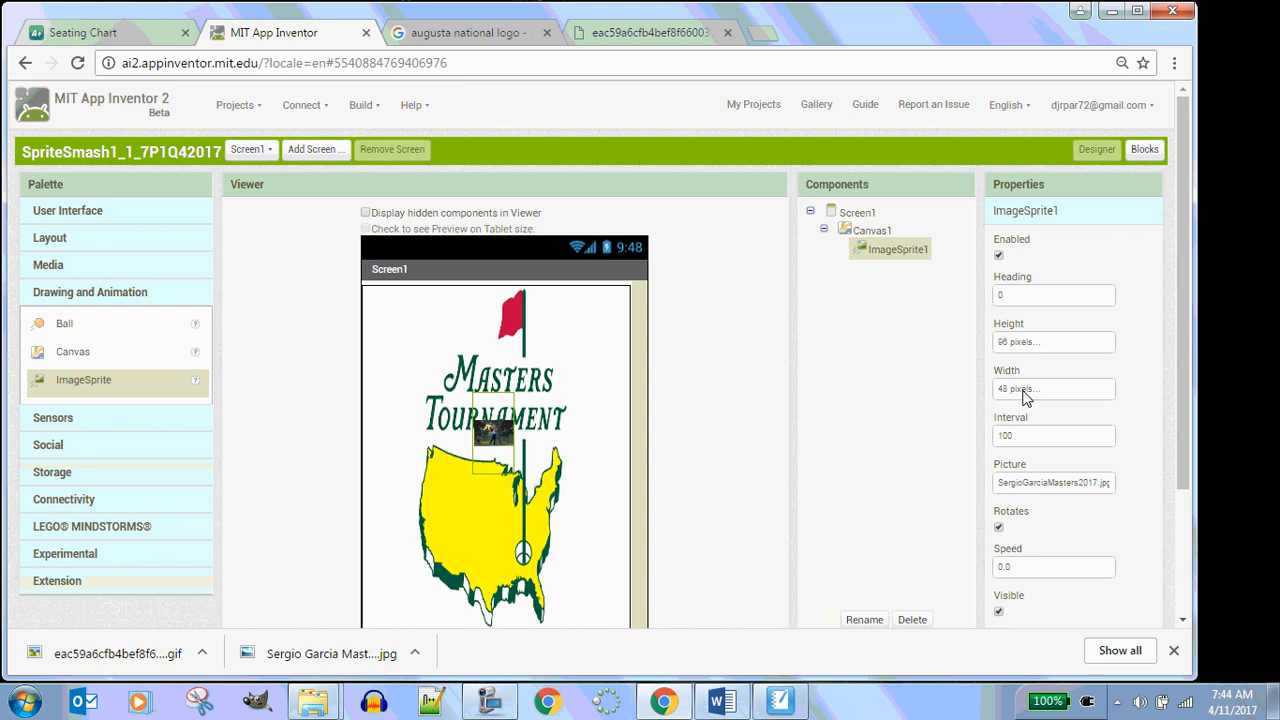
left_click_drag(450, 432, 521, 427)
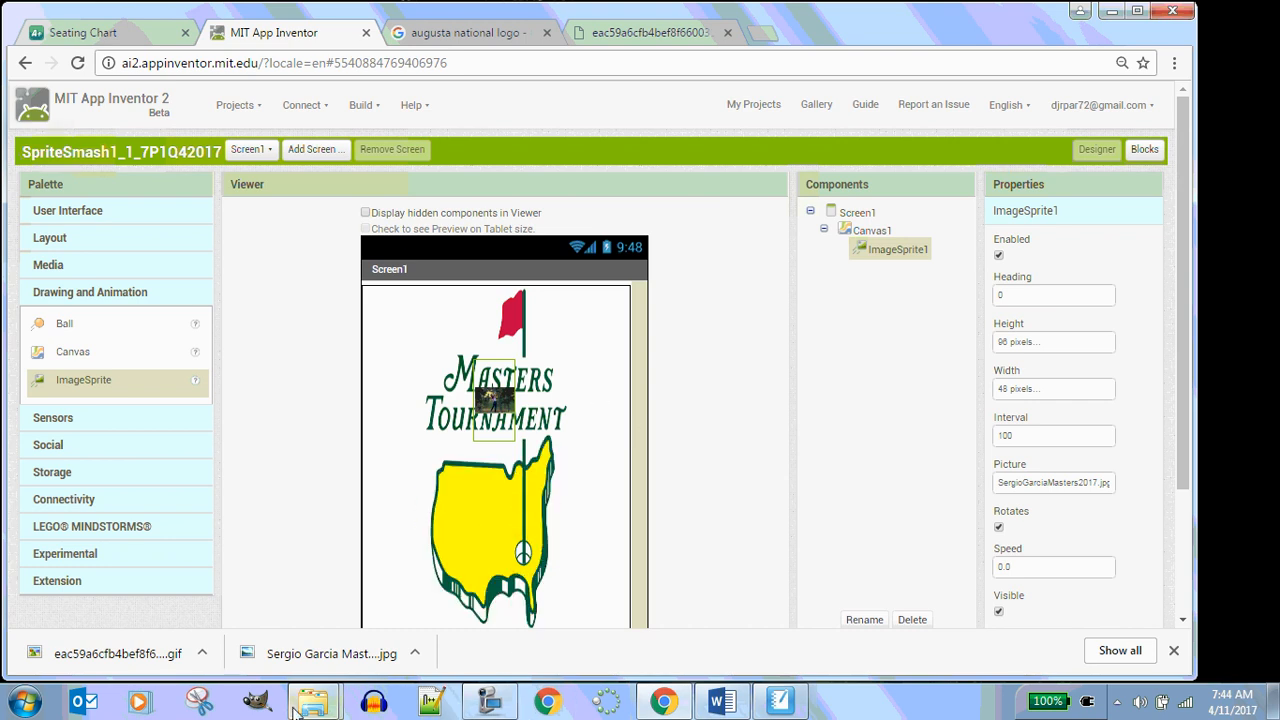
In the file explorer, open Sergio Garcia Masters 2017 from Q4 > 1.1.6 See Through with GIMP
mouse_move(314, 706)
left_click(250, 611)
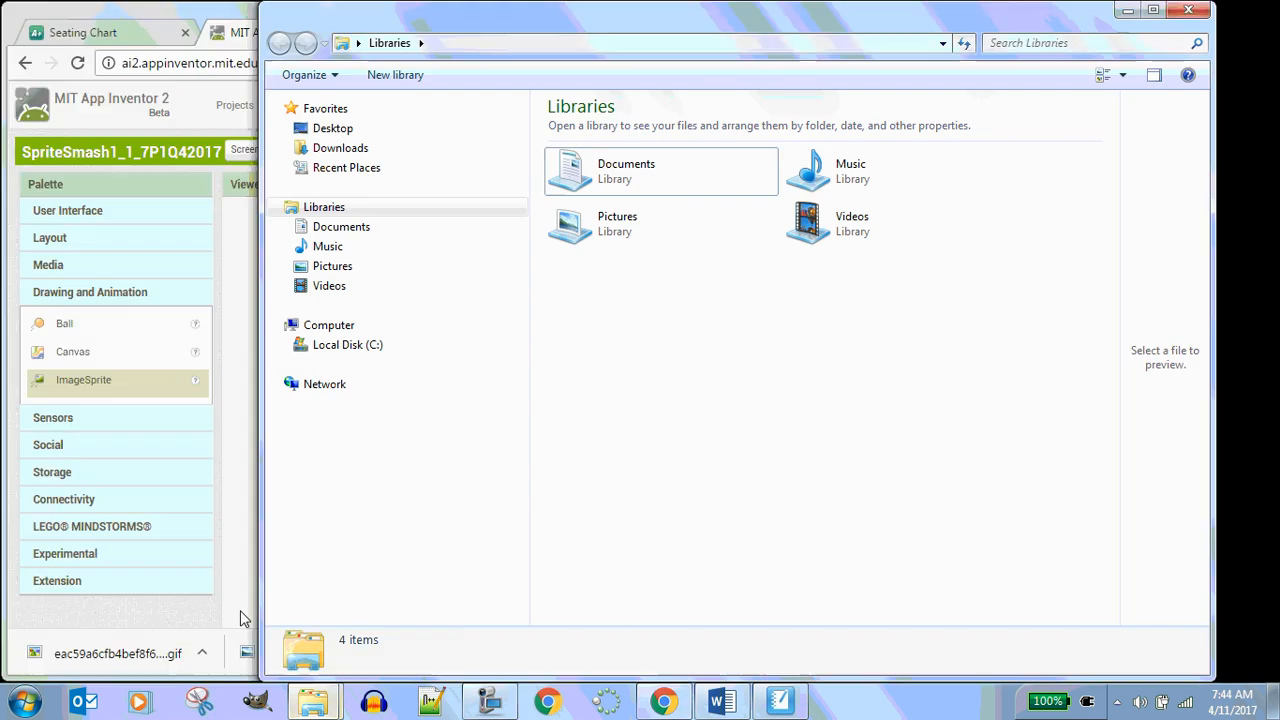
mouse_move(314, 703)
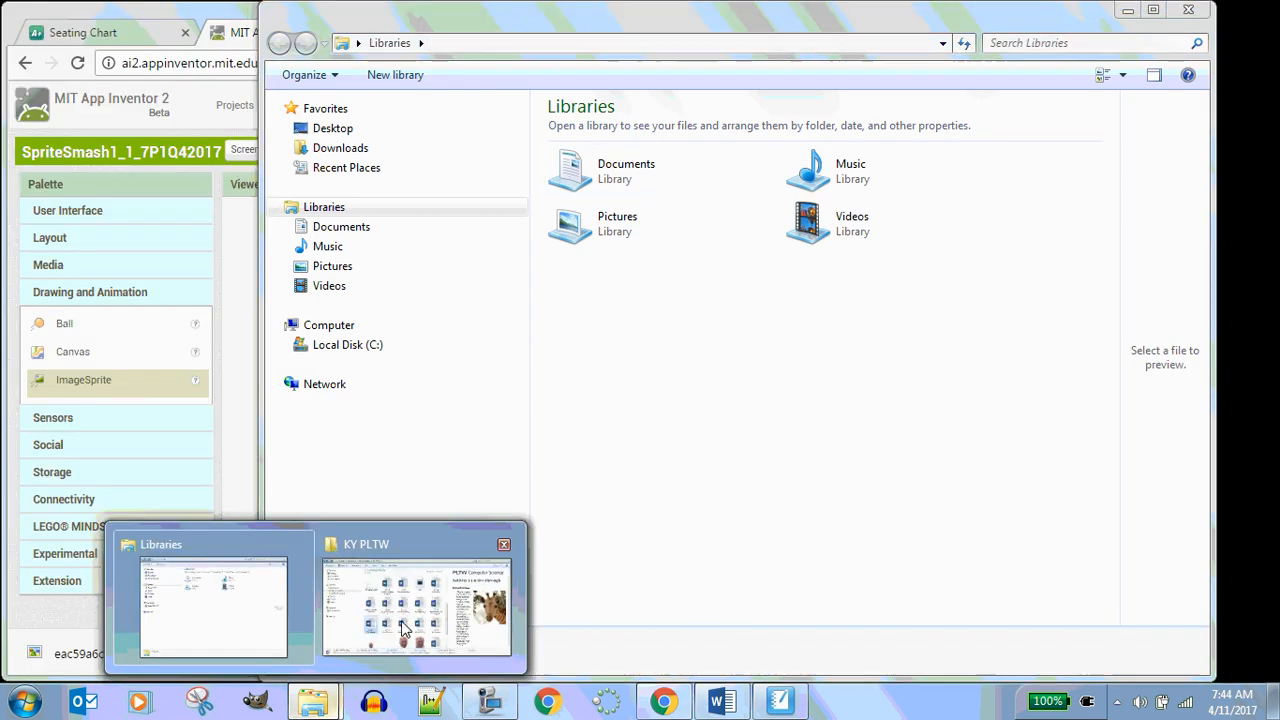
left_click(392, 600)
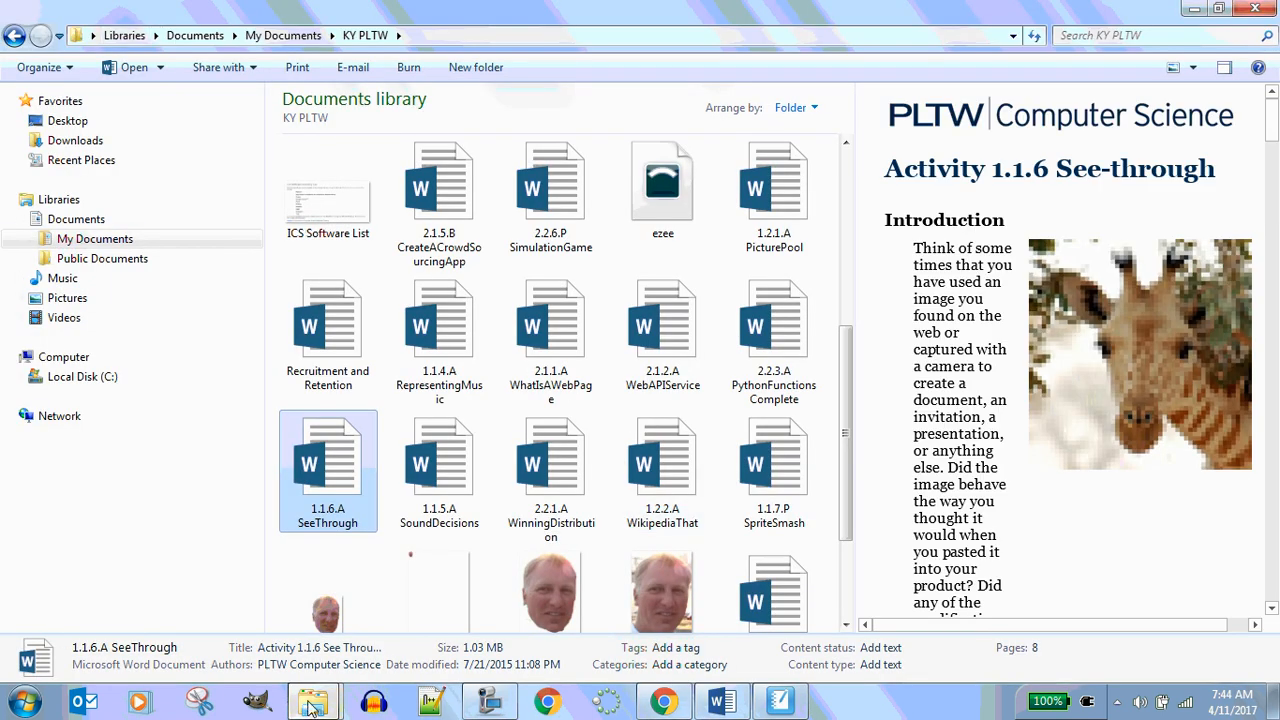
left_click(223, 614)
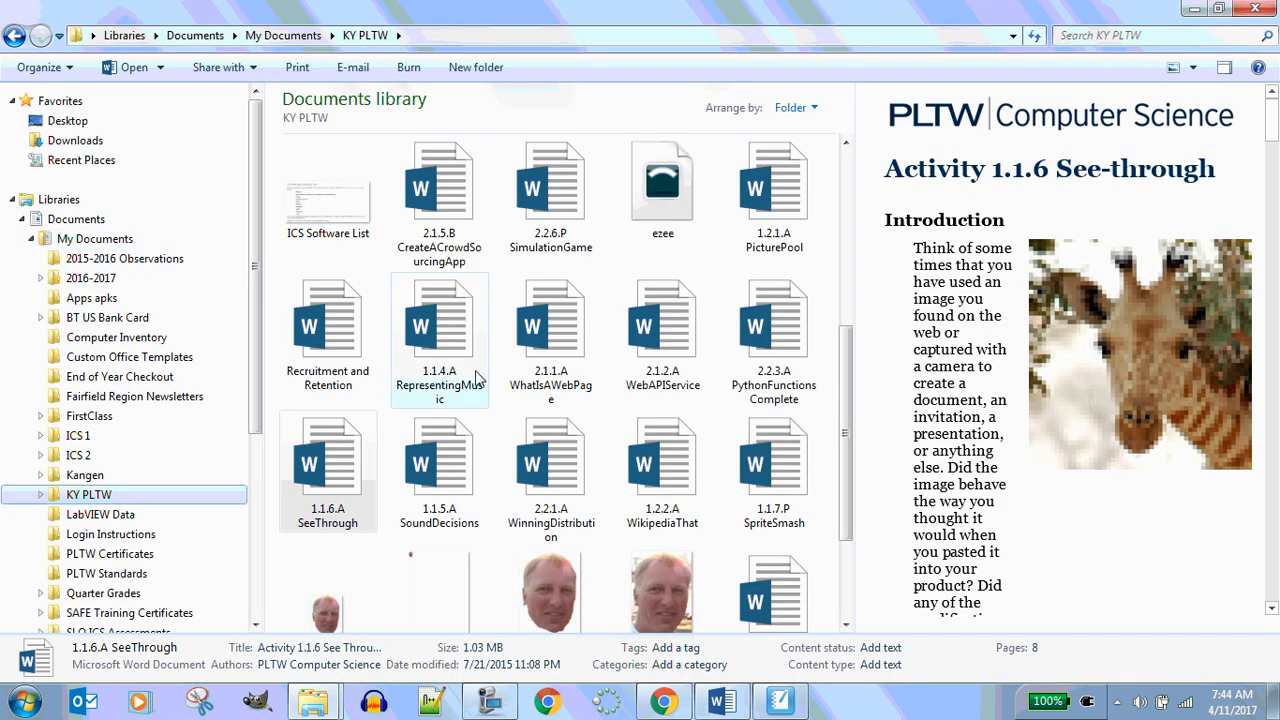
left_click(88, 279)
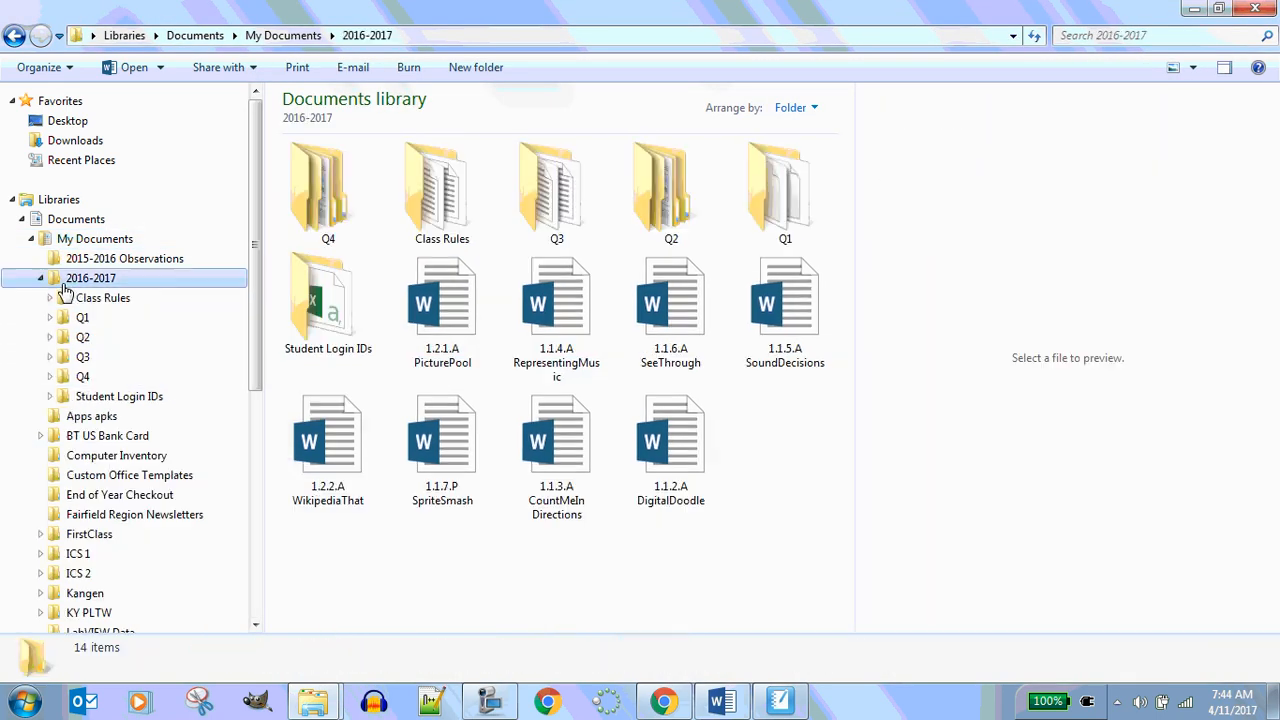
double_click(318, 188)
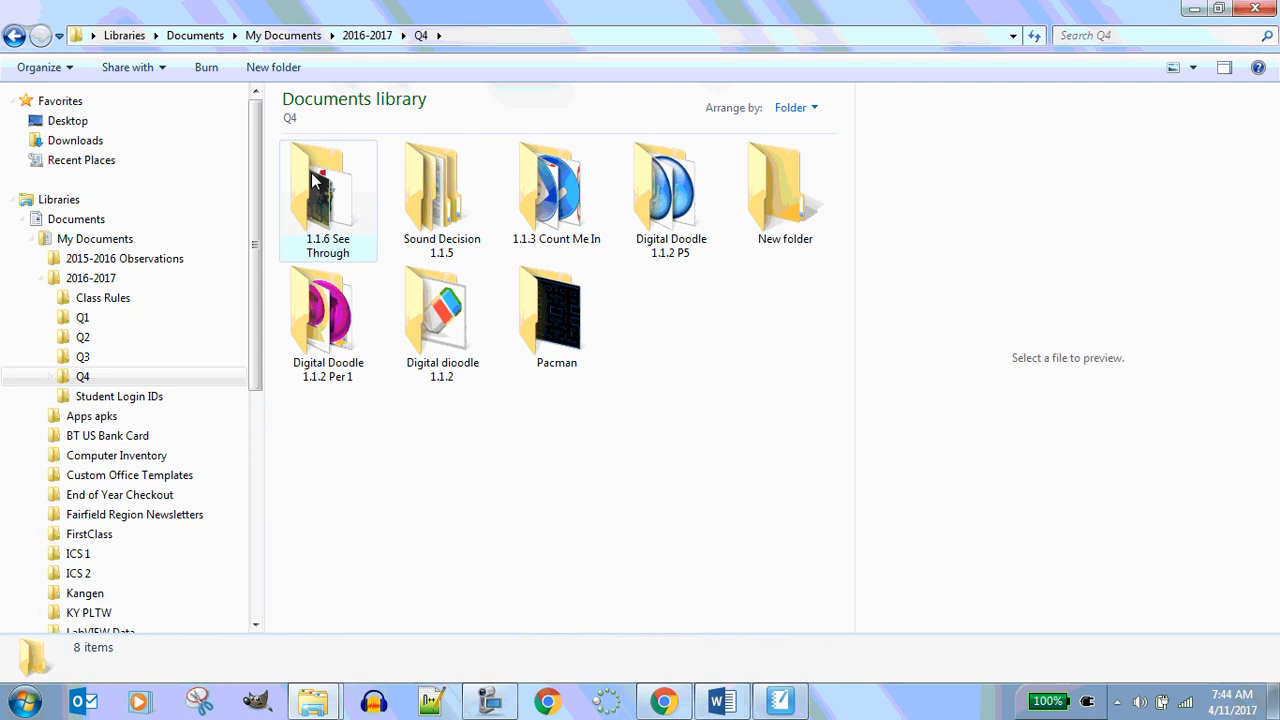
double_click(314, 184)
left_click(444, 185)
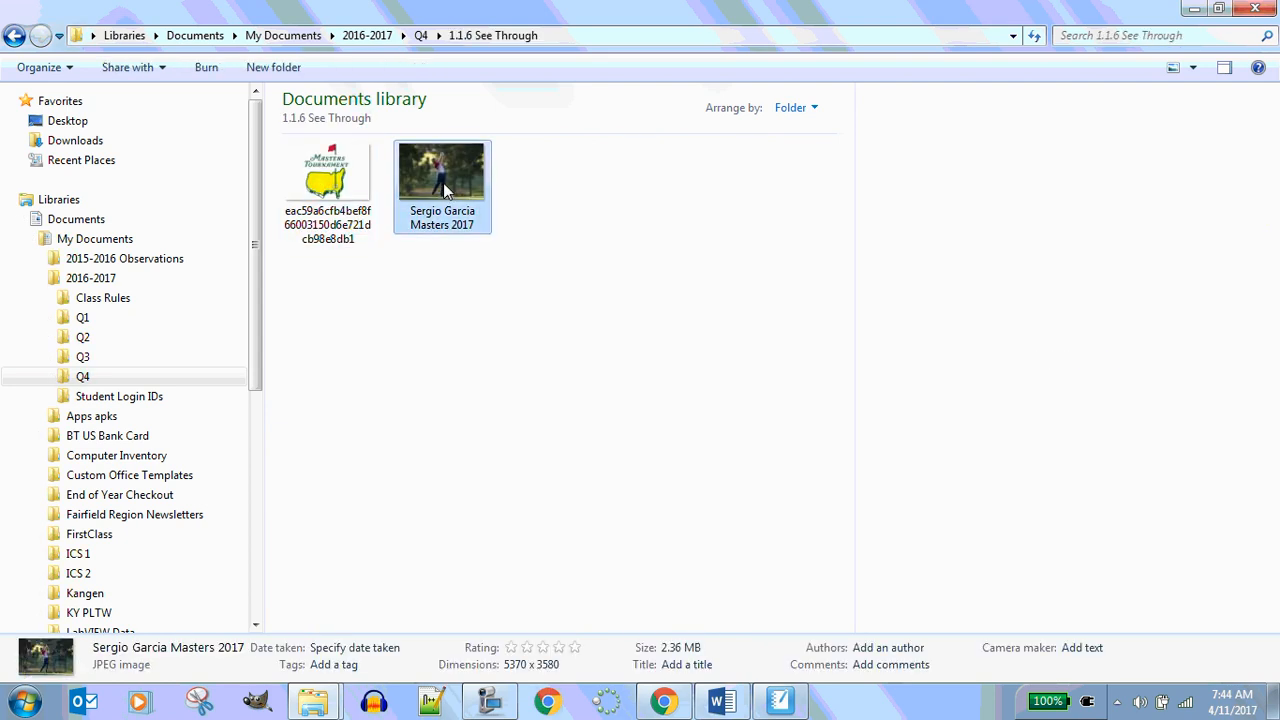
right_click(445, 186)
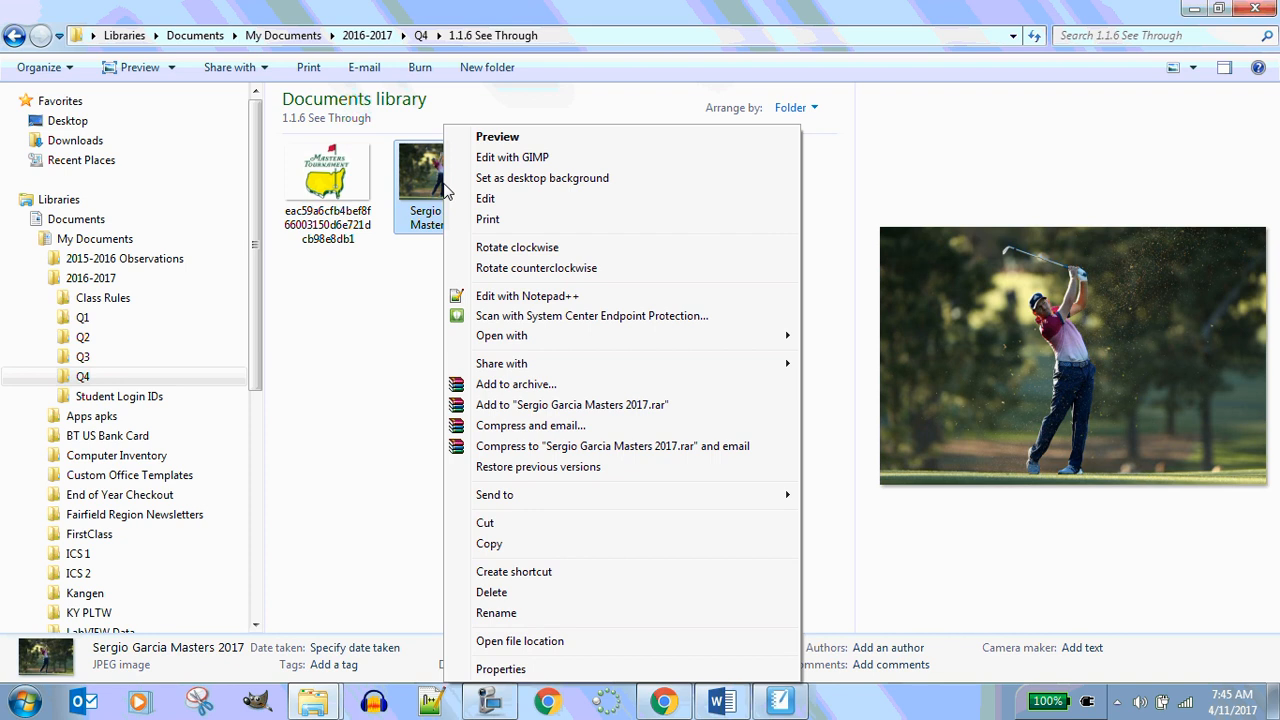
right_click(410, 172)
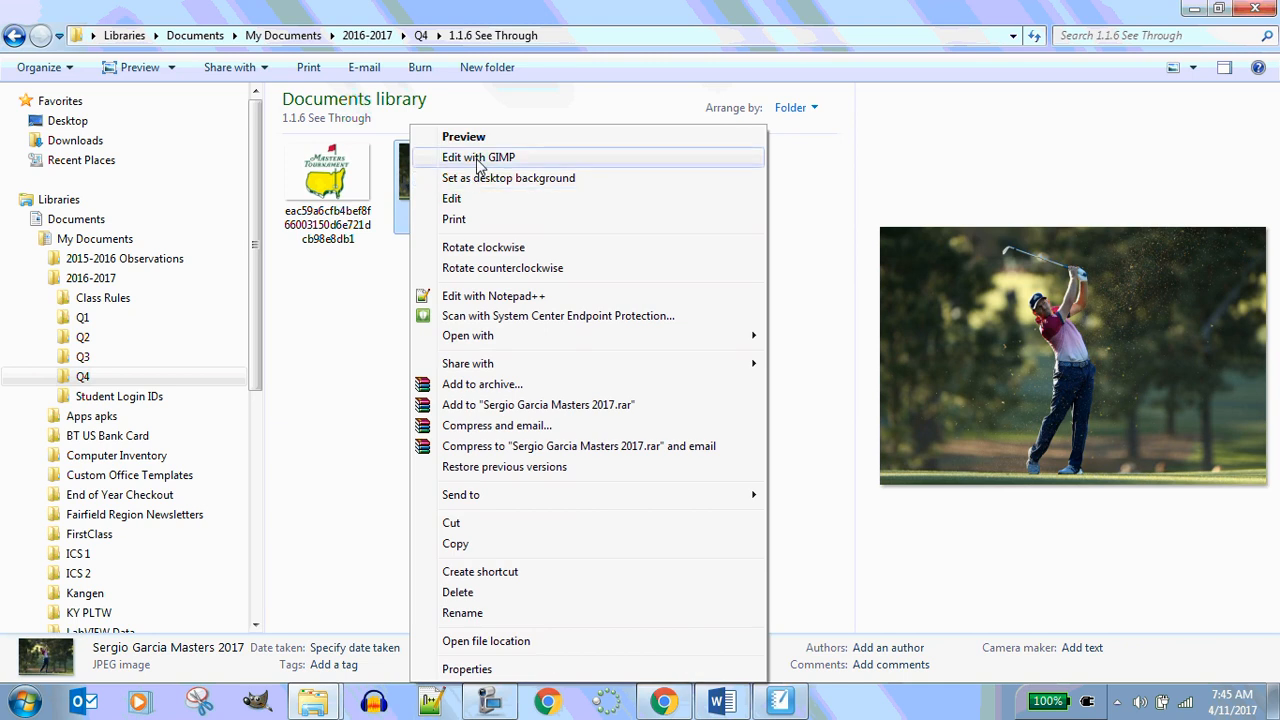
left_click(479, 158)
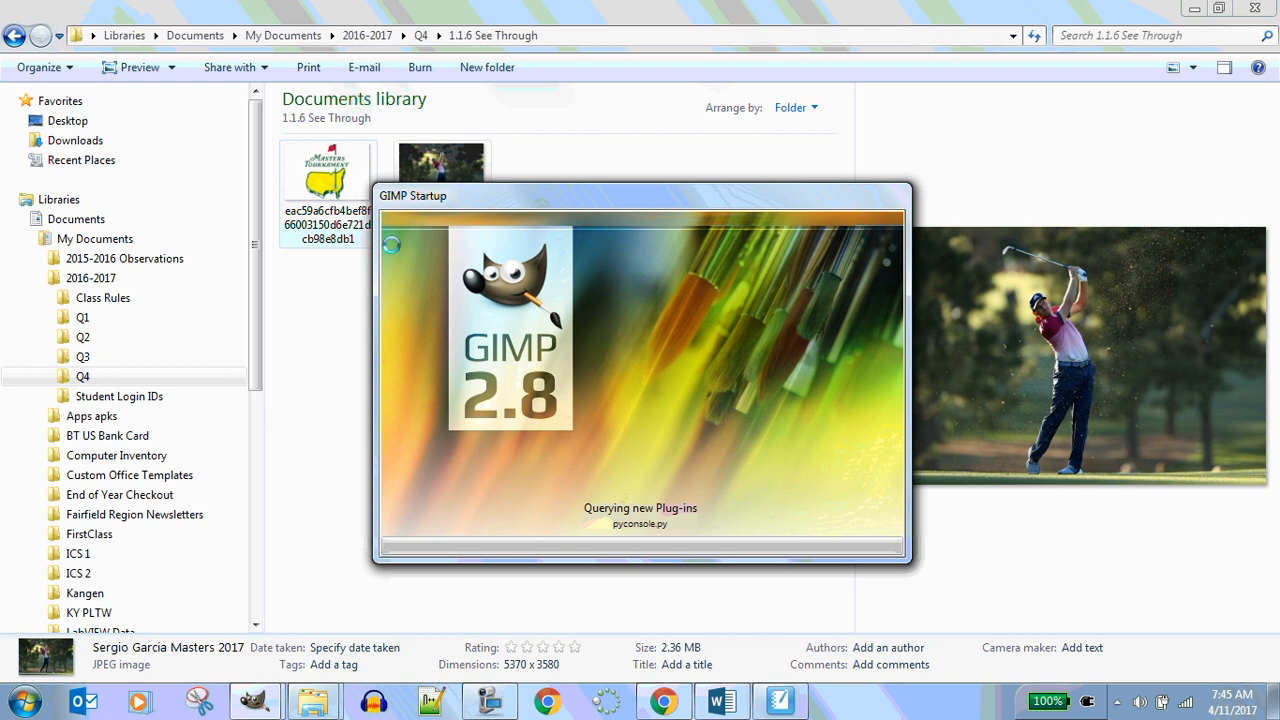
Switch back to App Inventor and clear Canvas1's background image by setting BackgroundImage to None
left_click(663, 702)
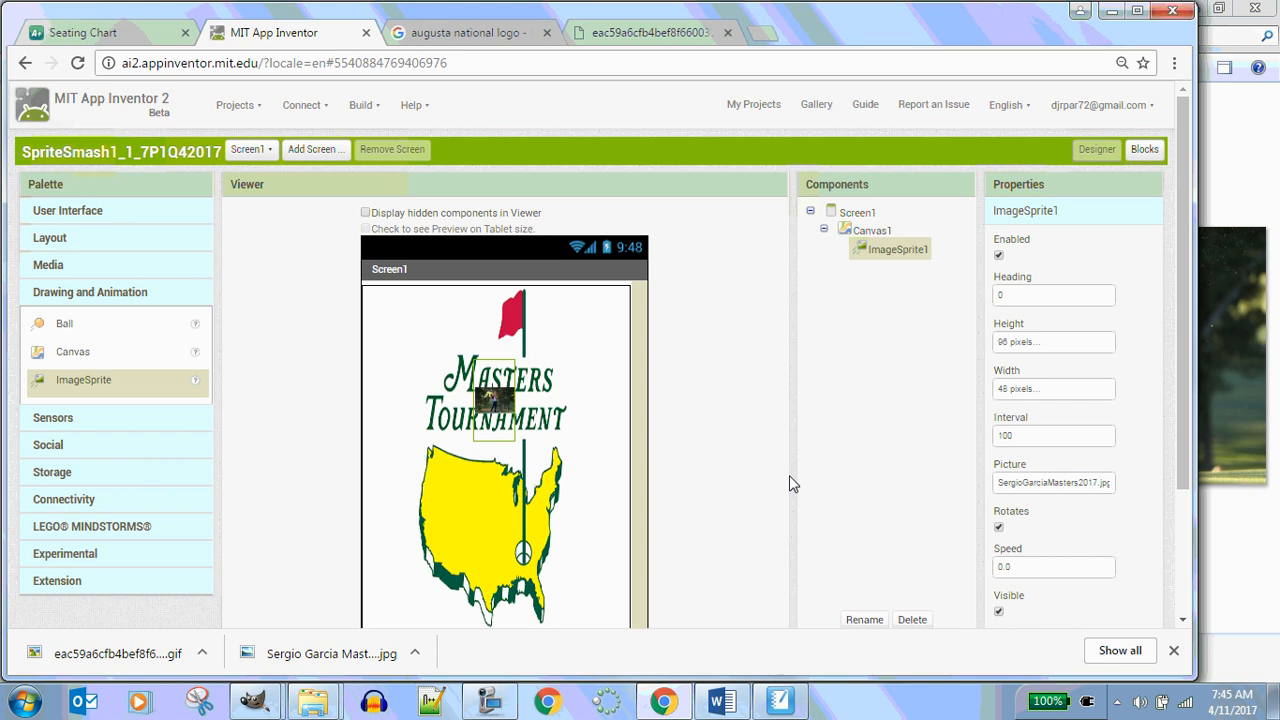
left_click(1057, 485)
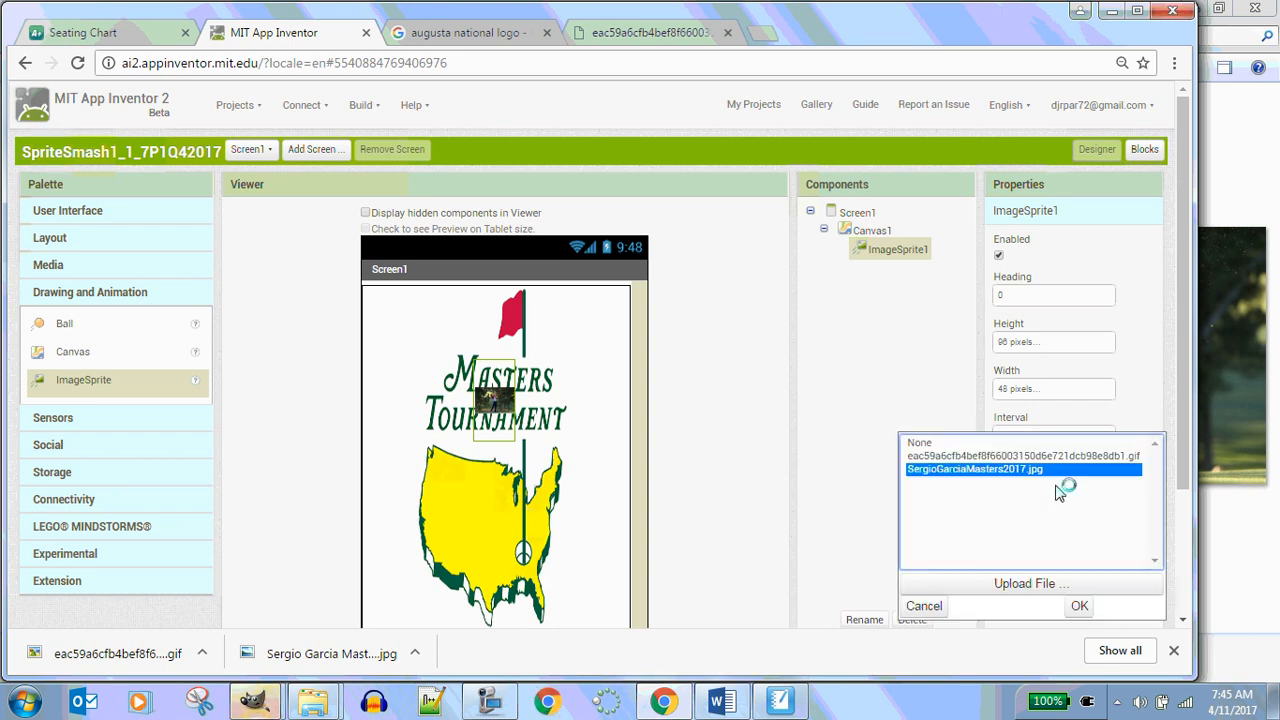
left_click(837, 303)
left_click(866, 230)
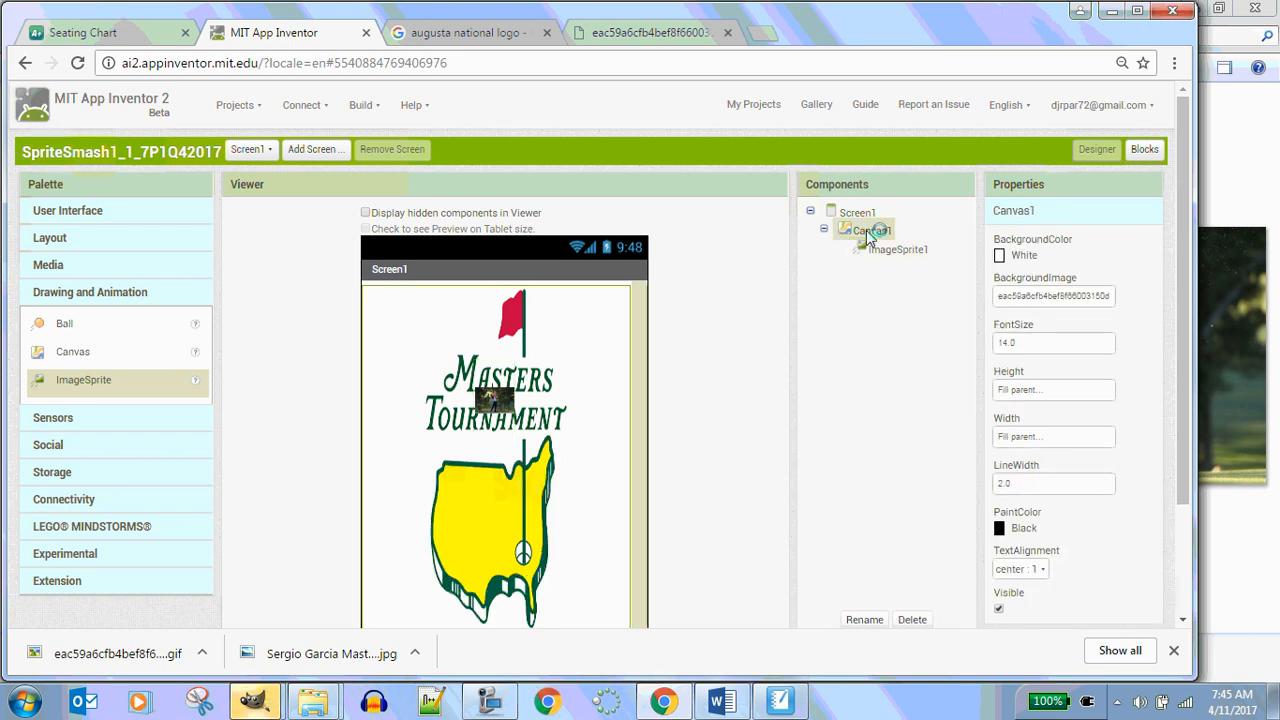
left_click(1045, 296)
left_click(1020, 296)
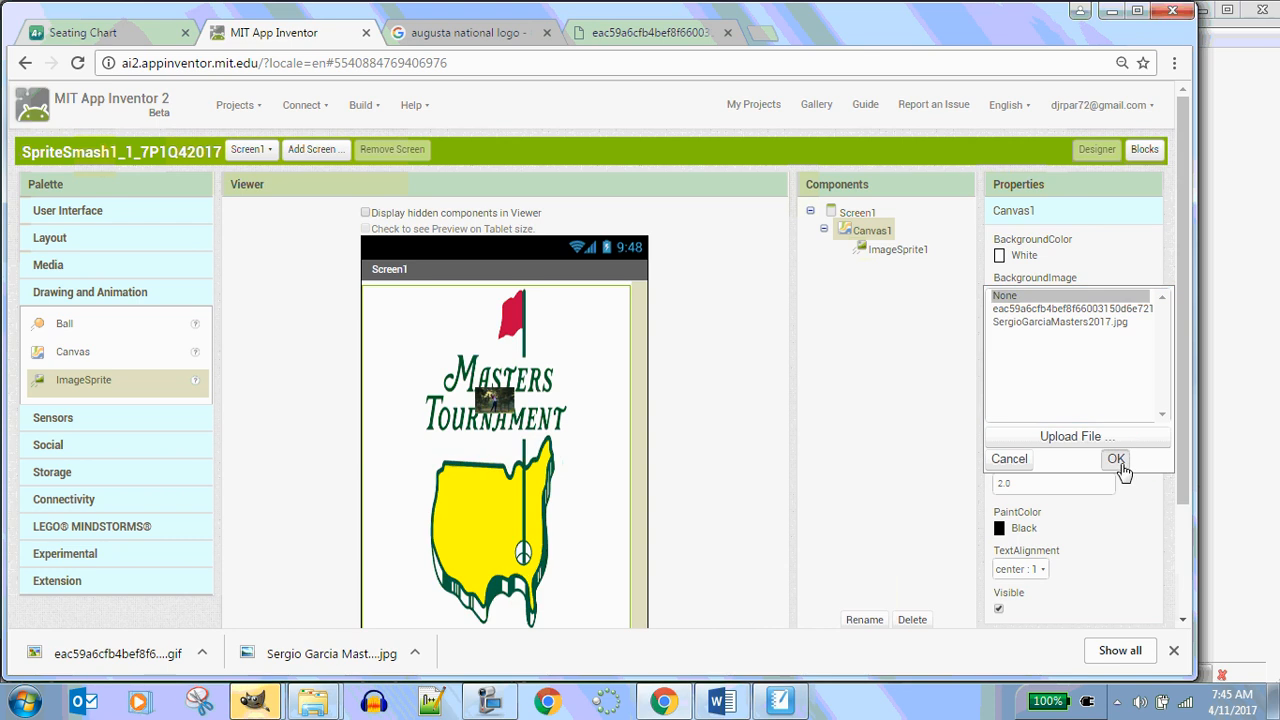
left_click(1116, 459)
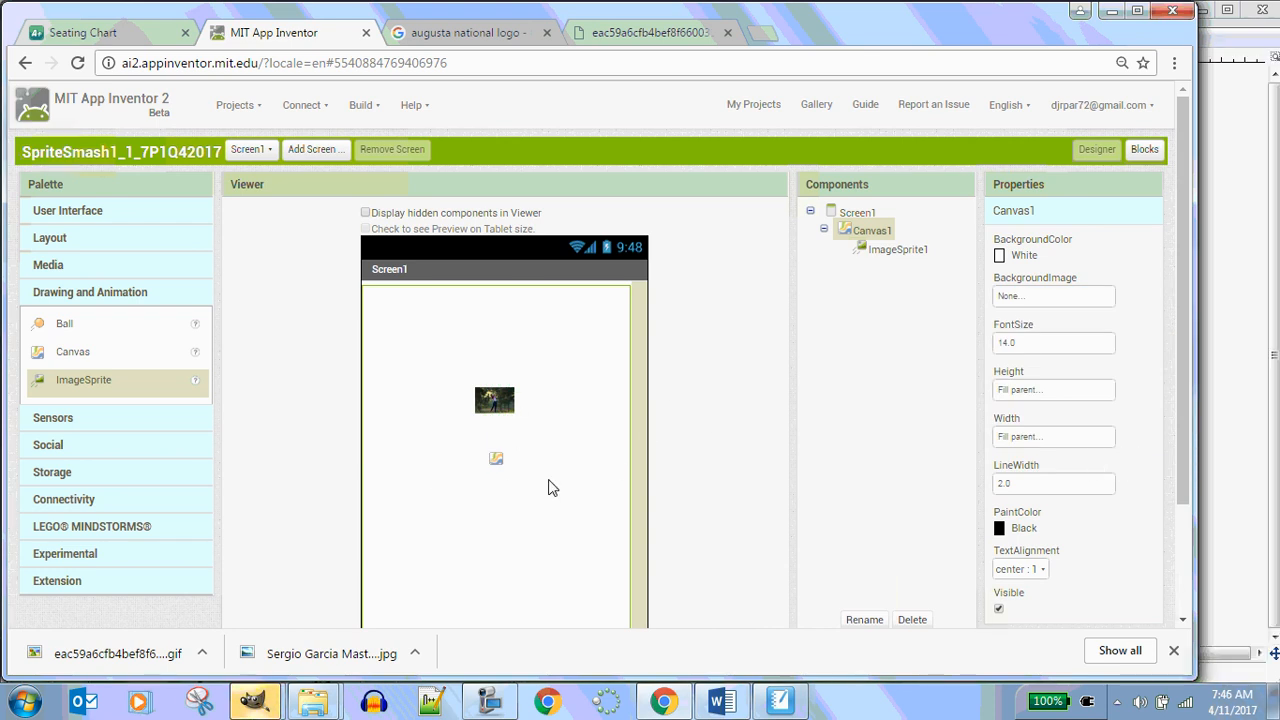
Select ImageSprite1 on the canvas and set its width to 96 pixels
left_click(494, 400)
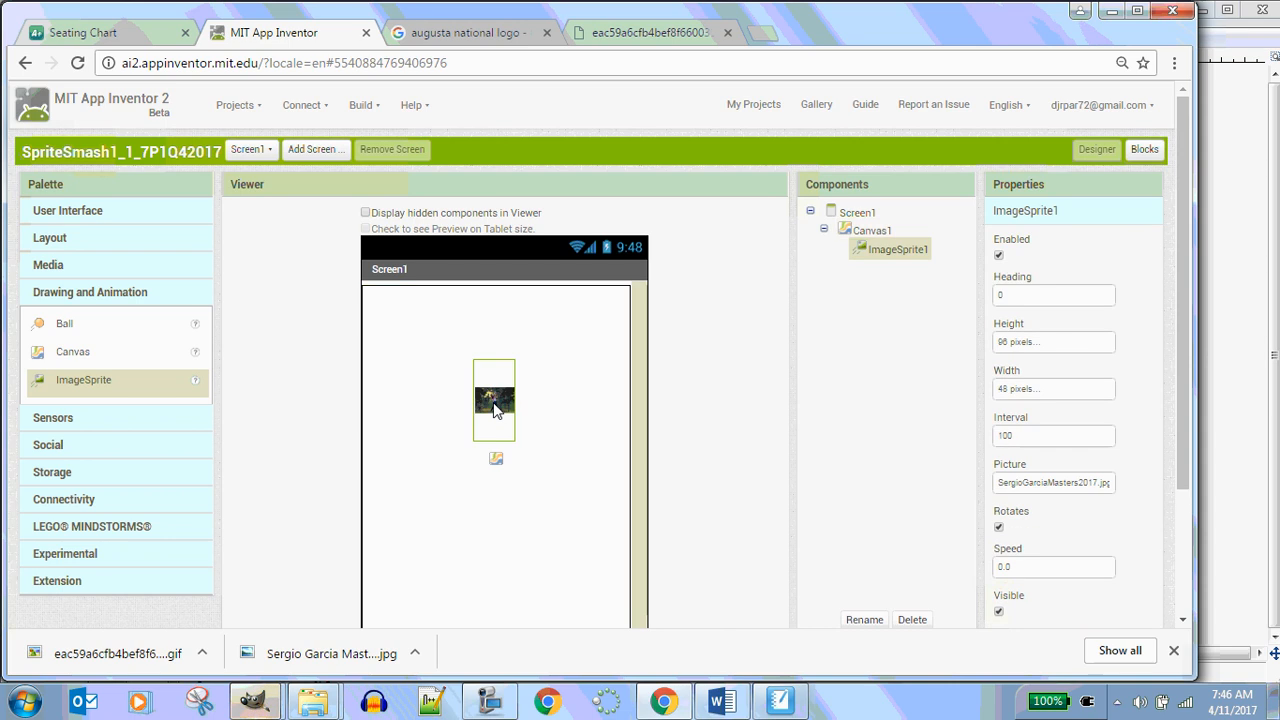
left_click(1046, 390)
double_click(1040, 422)
type("96")
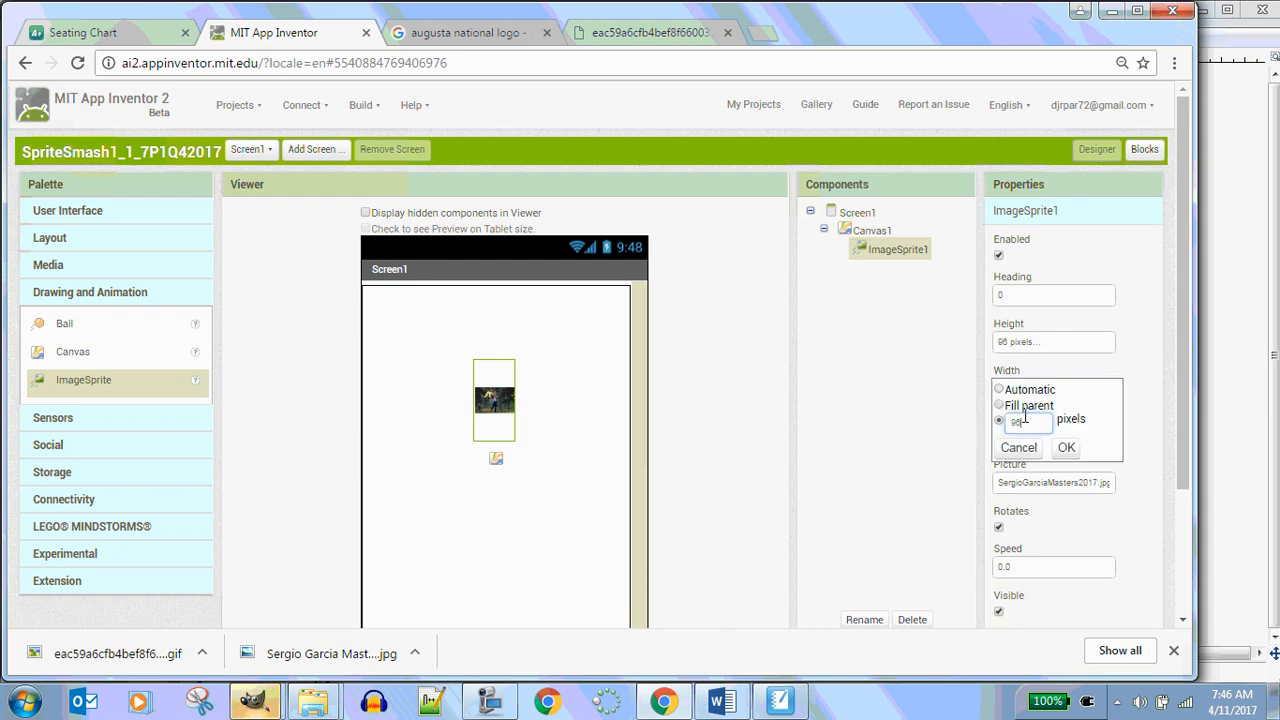
left_click(1064, 448)
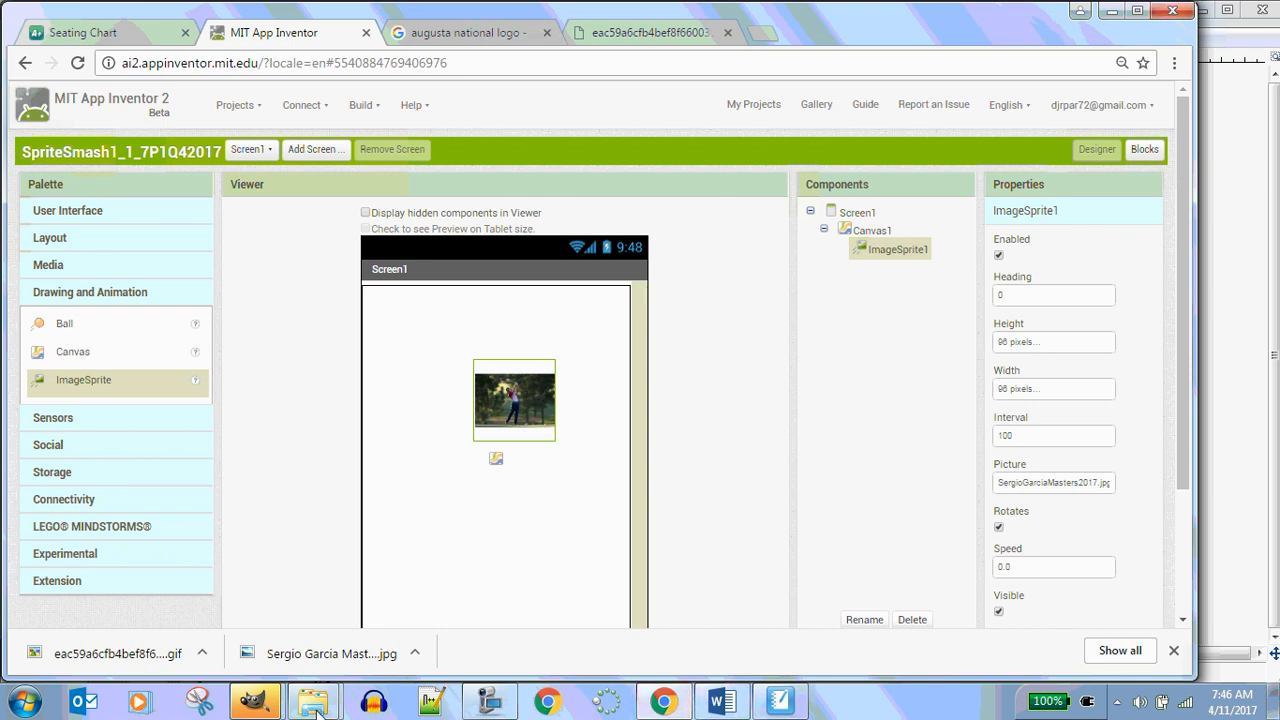
Switch to GIMP, close the toolbox, open a new toolbox and move it beside the image's left edge
mouse_move(255, 702)
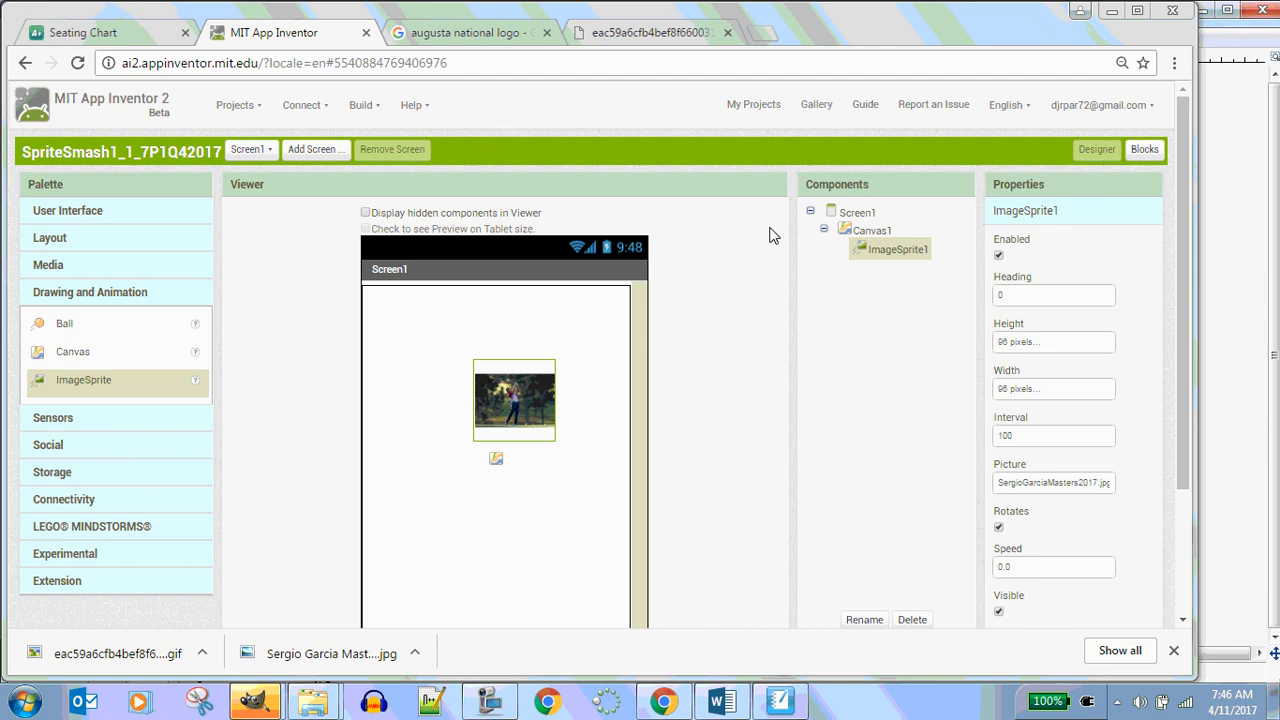
left_click(358, 610)
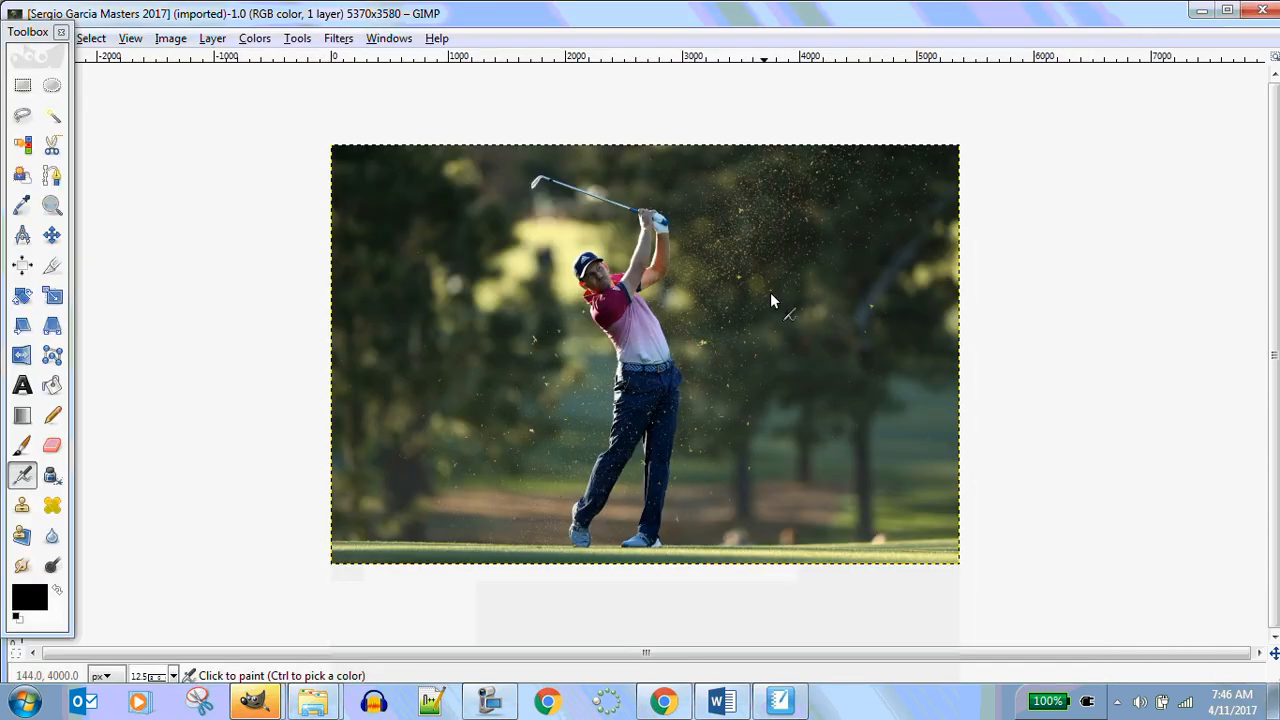
left_click(61, 32)
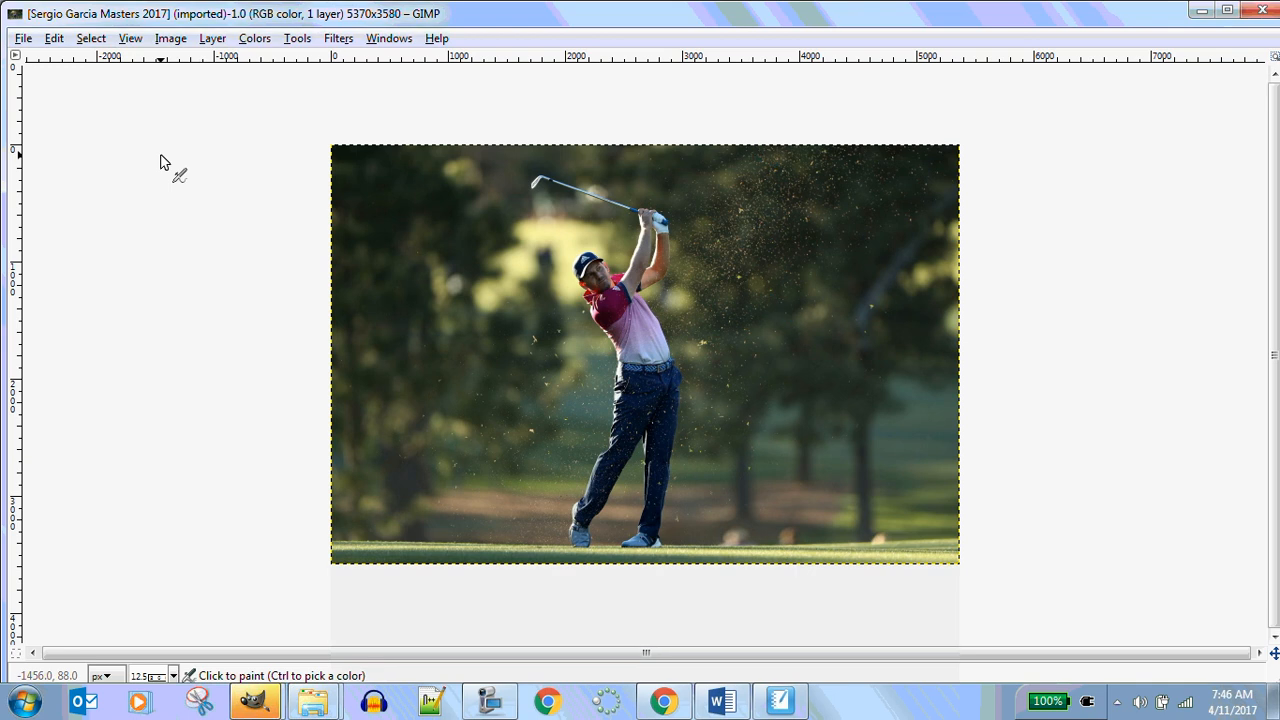
left_click(393, 40)
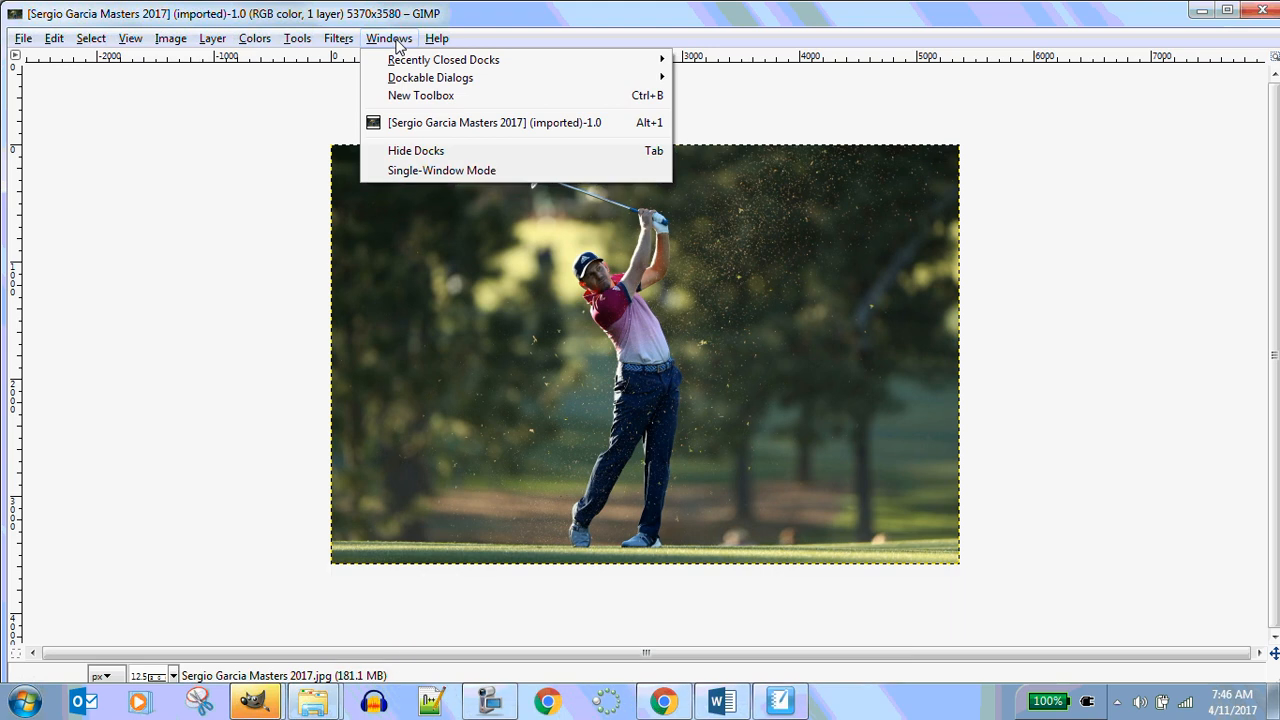
left_click(402, 95)
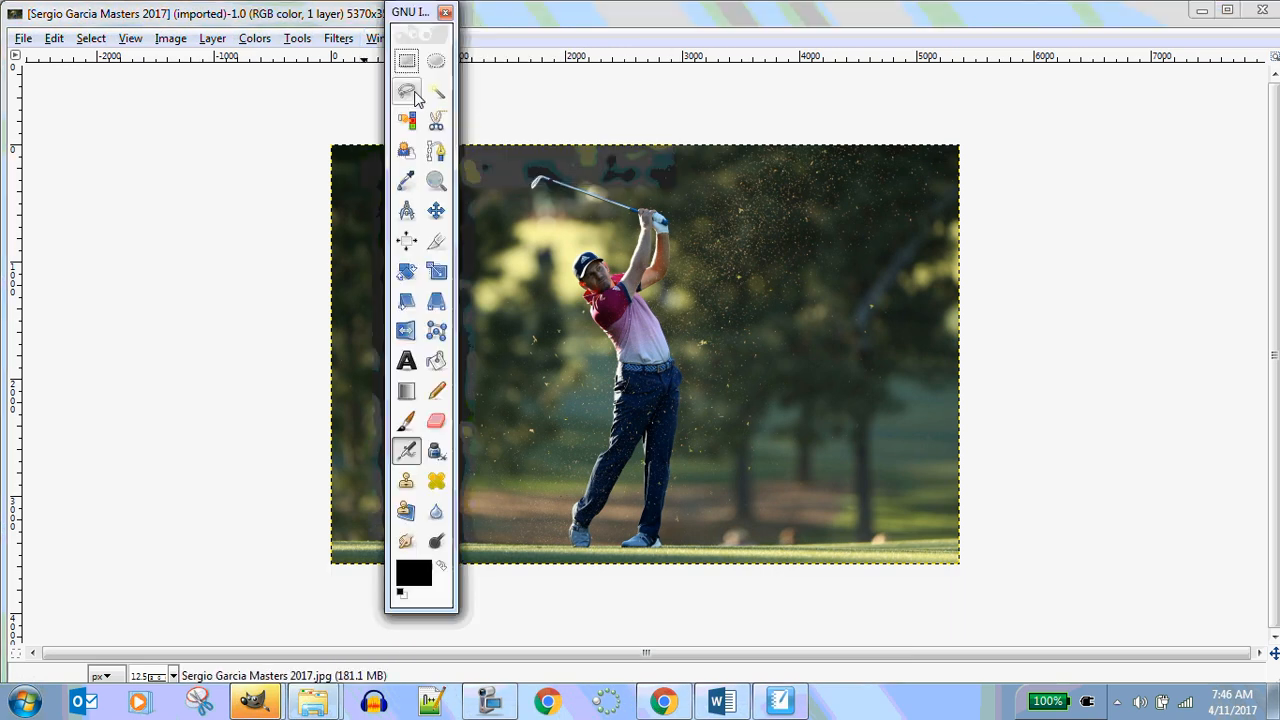
left_click_drag(402, 12, 78, 68)
Open the Layers dockable dialog and position it at the right of the image window
left_click(389, 38)
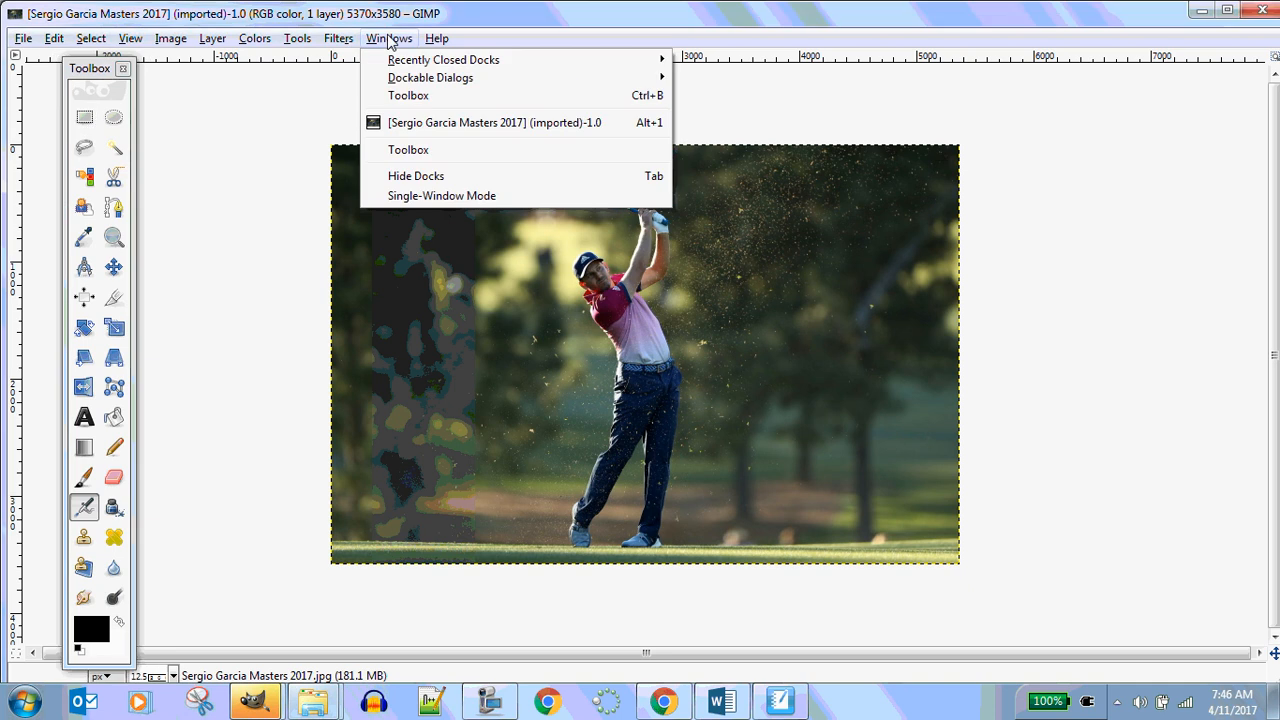
mouse_move(410, 79)
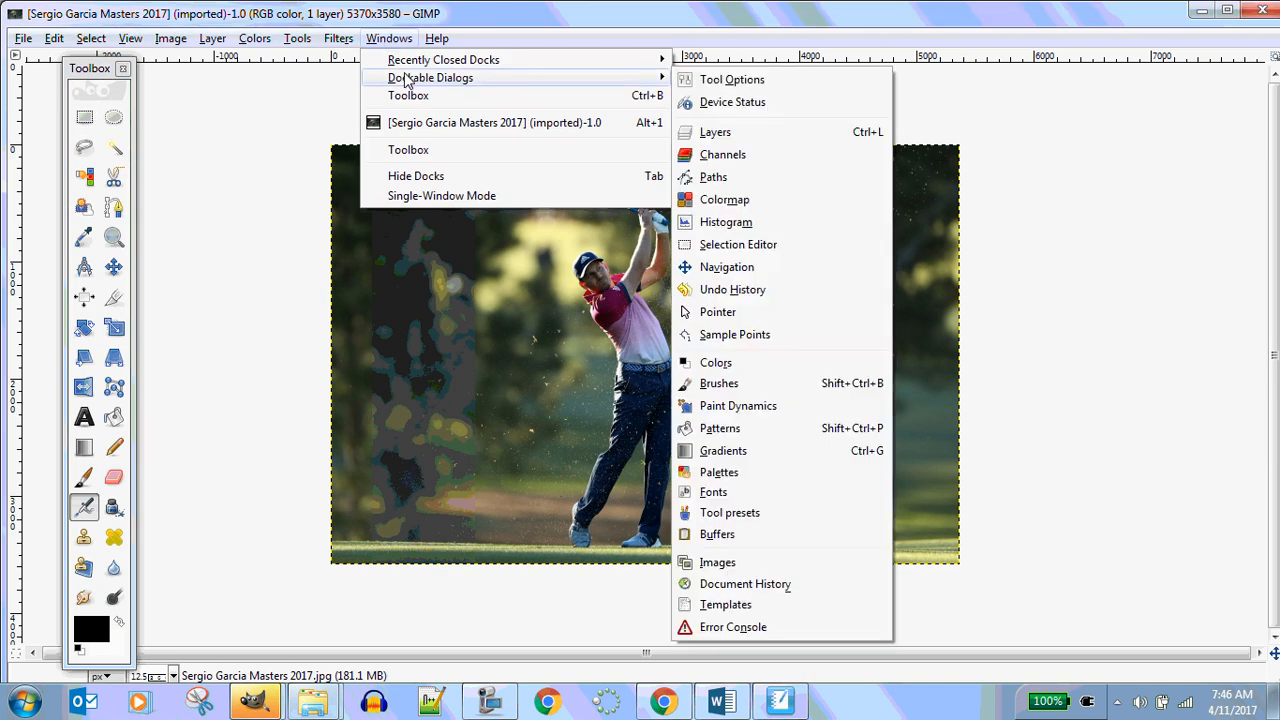
left_click(765, 137)
left_click_drag(720, 17, 1080, 97)
left_click_drag(88, 68, 78, 82)
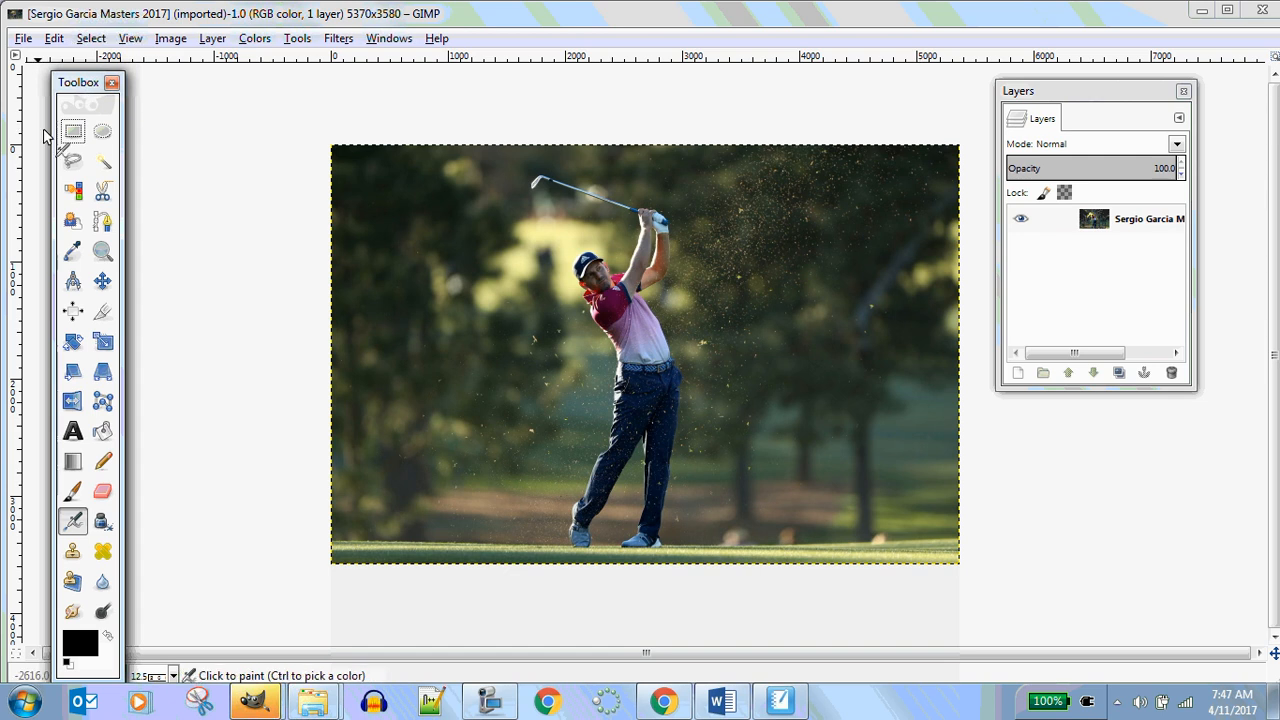
left_click(303, 40)
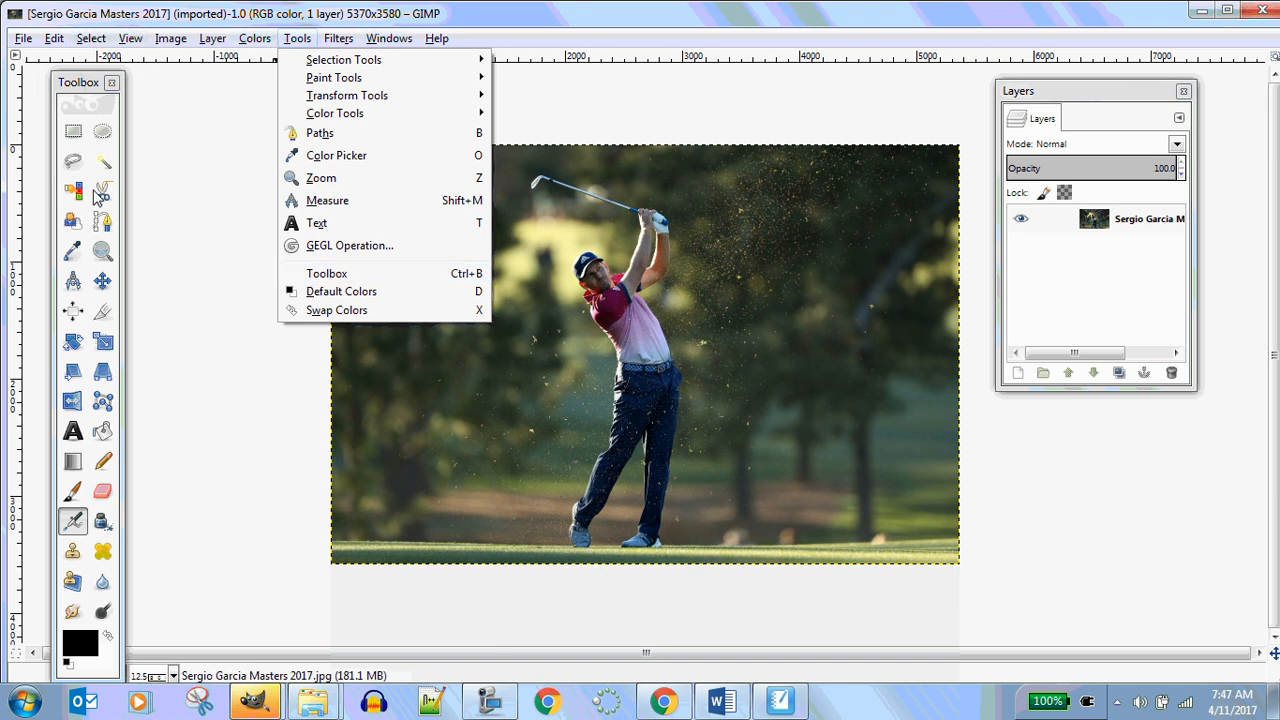
left_click(205, 128)
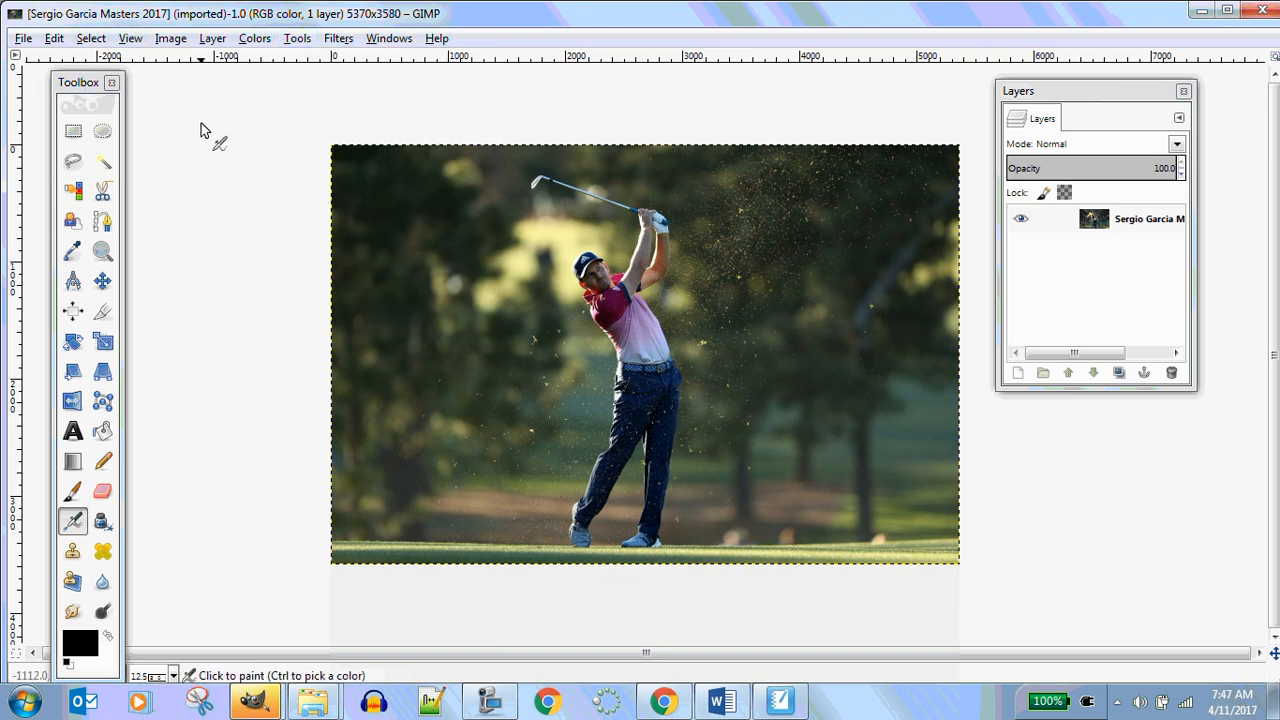
left_click(380, 42)
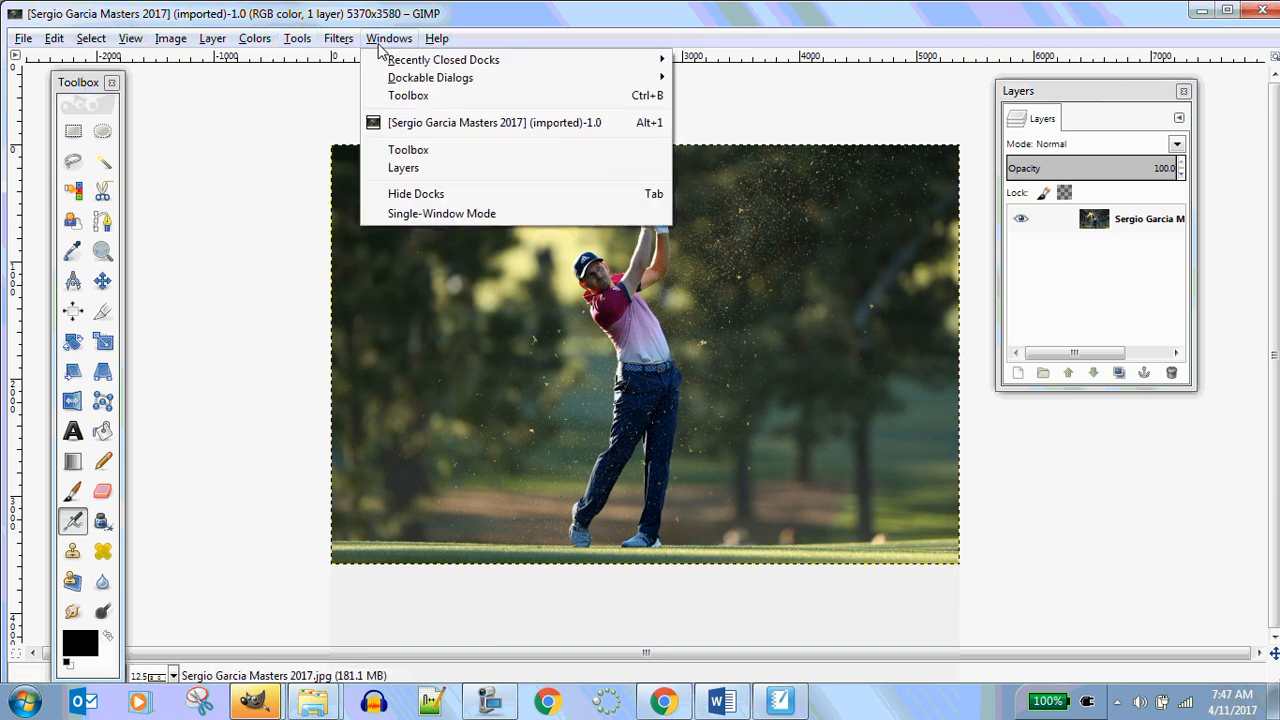
left_click(417, 150)
left_click(111, 82)
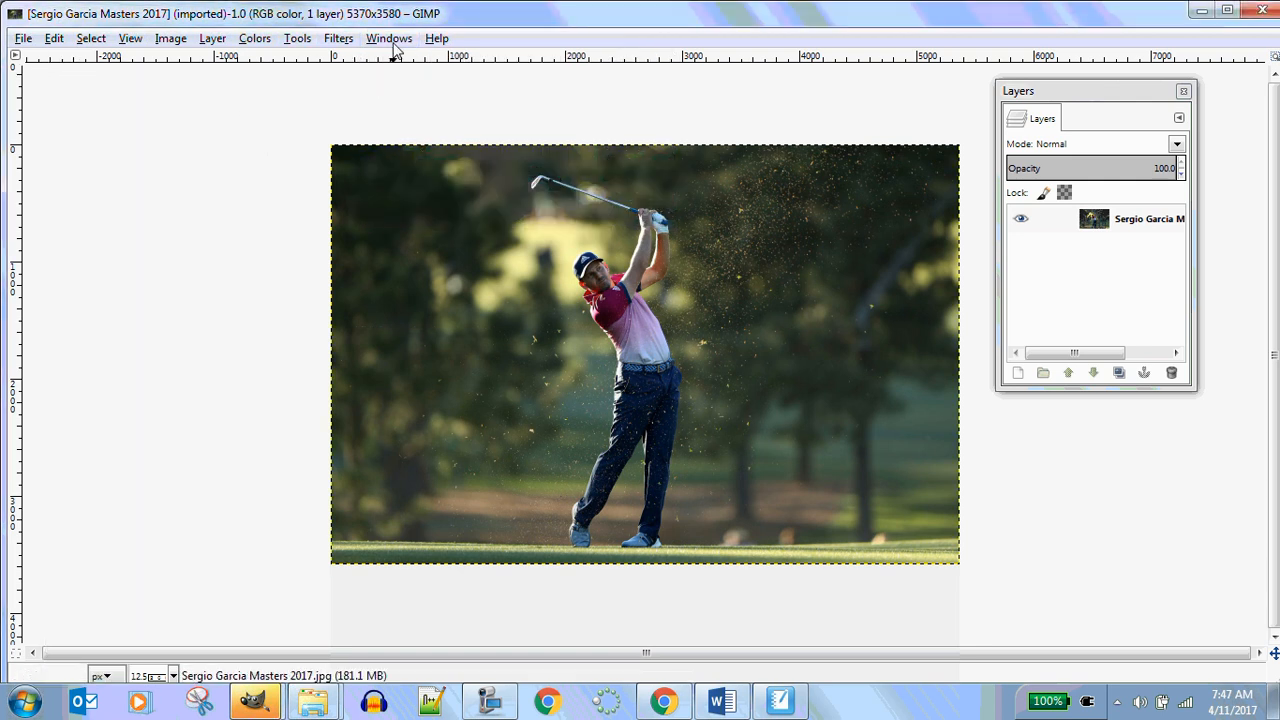
left_click(389, 38)
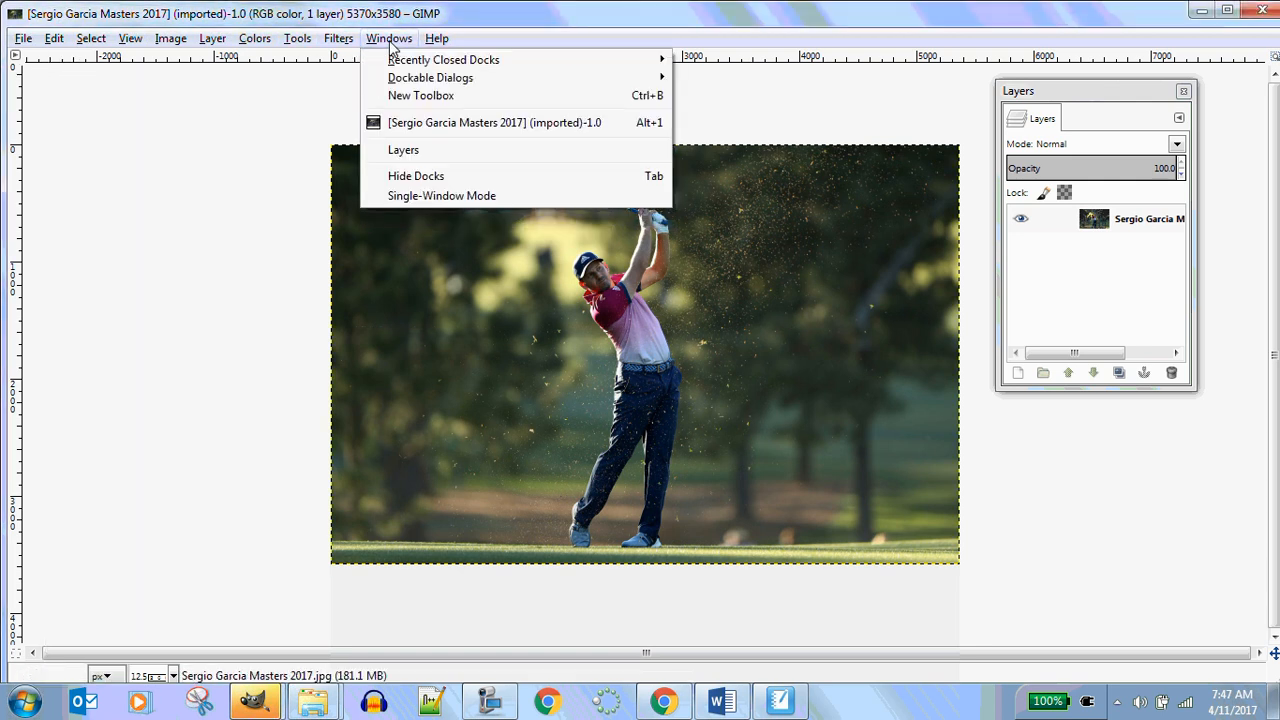
left_click(431, 152)
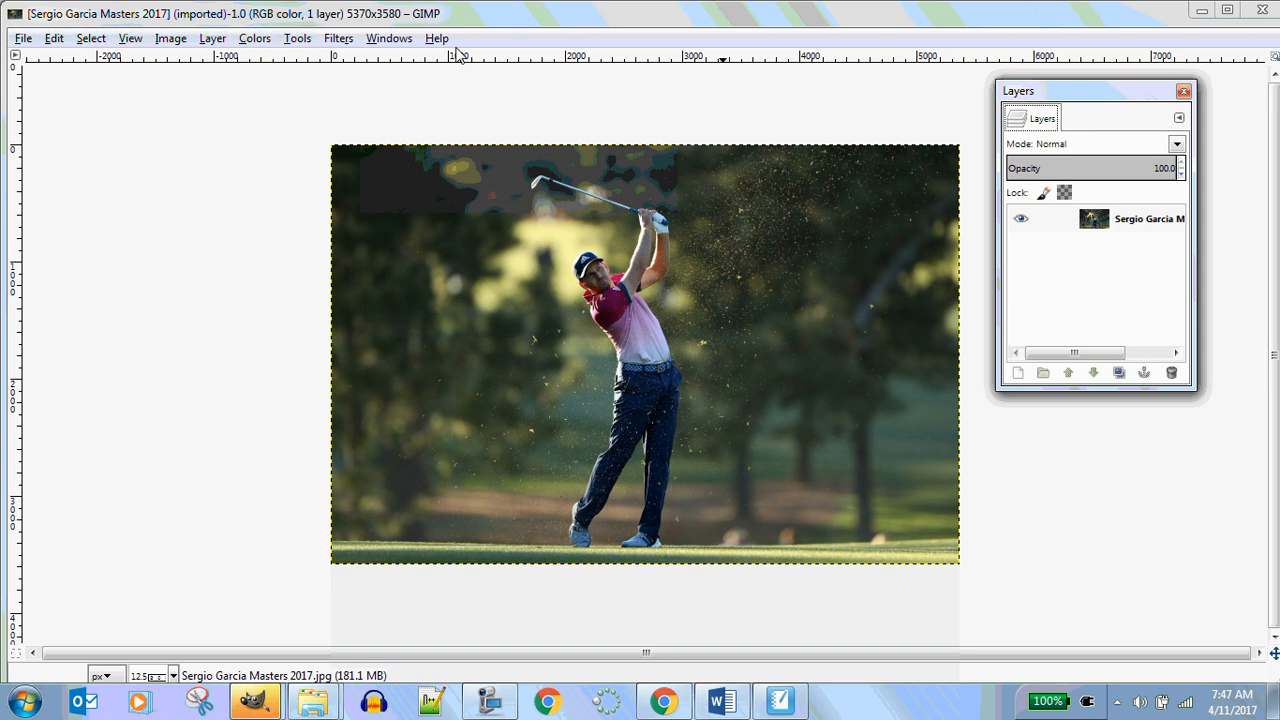
Open a new toolbox and place it along the left side of the image window
left_click(389, 38)
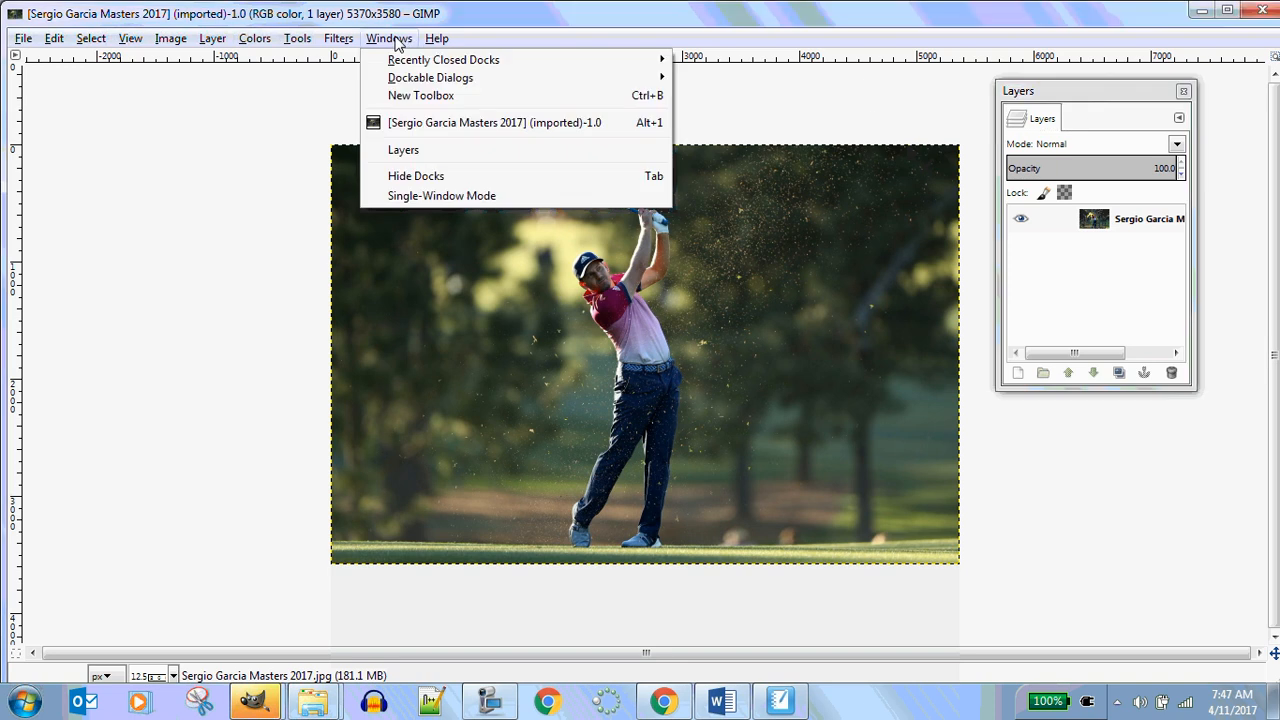
left_click(418, 97)
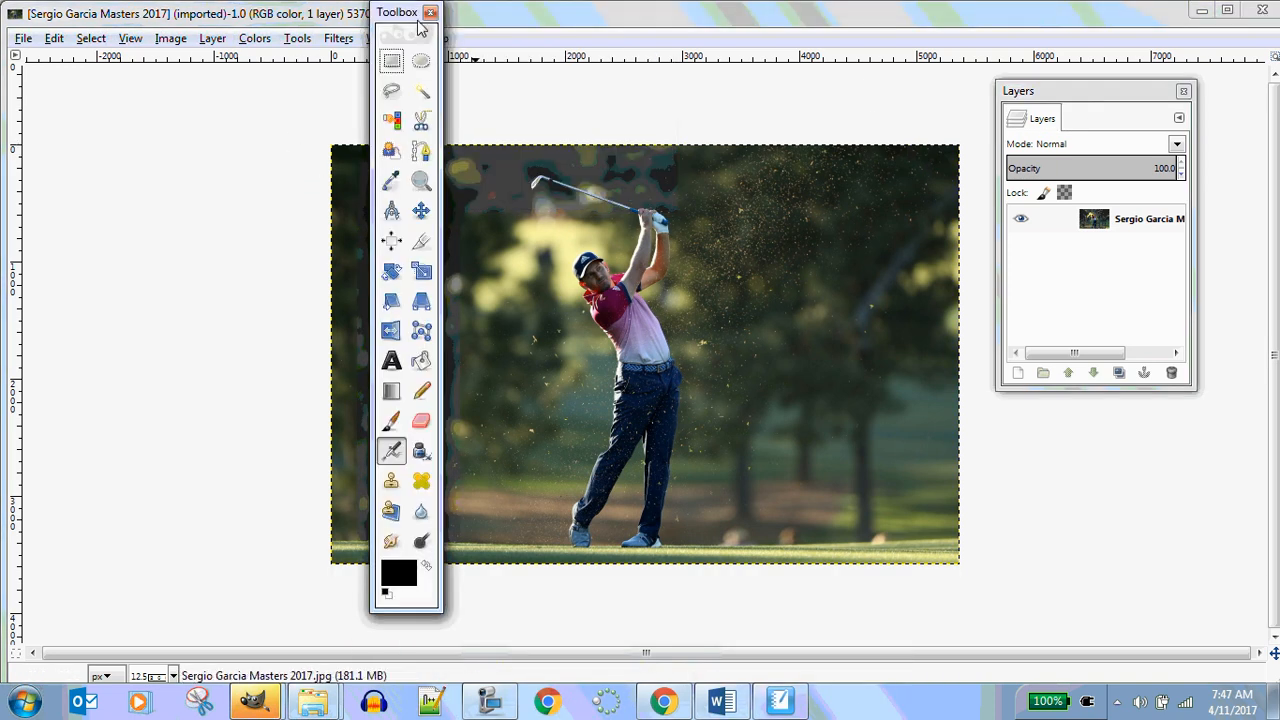
left_click_drag(419, 22, 126, 78)
left_click(389, 38)
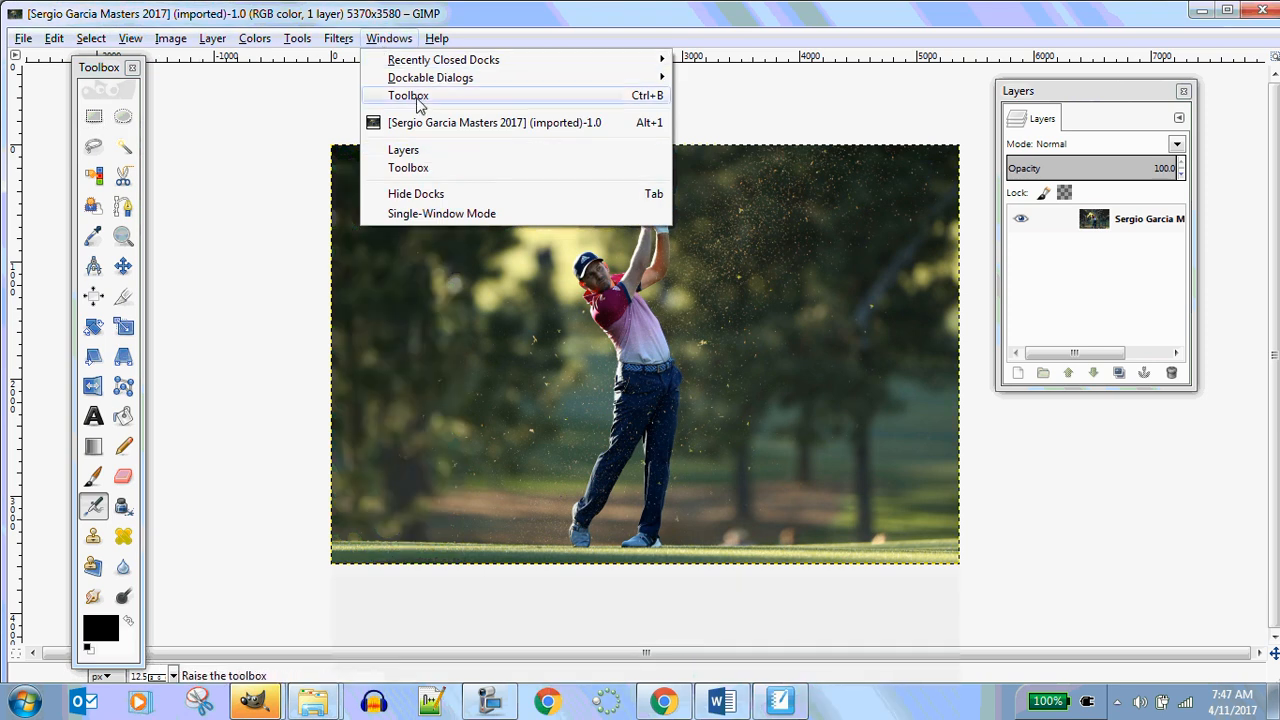
left_click(760, 108)
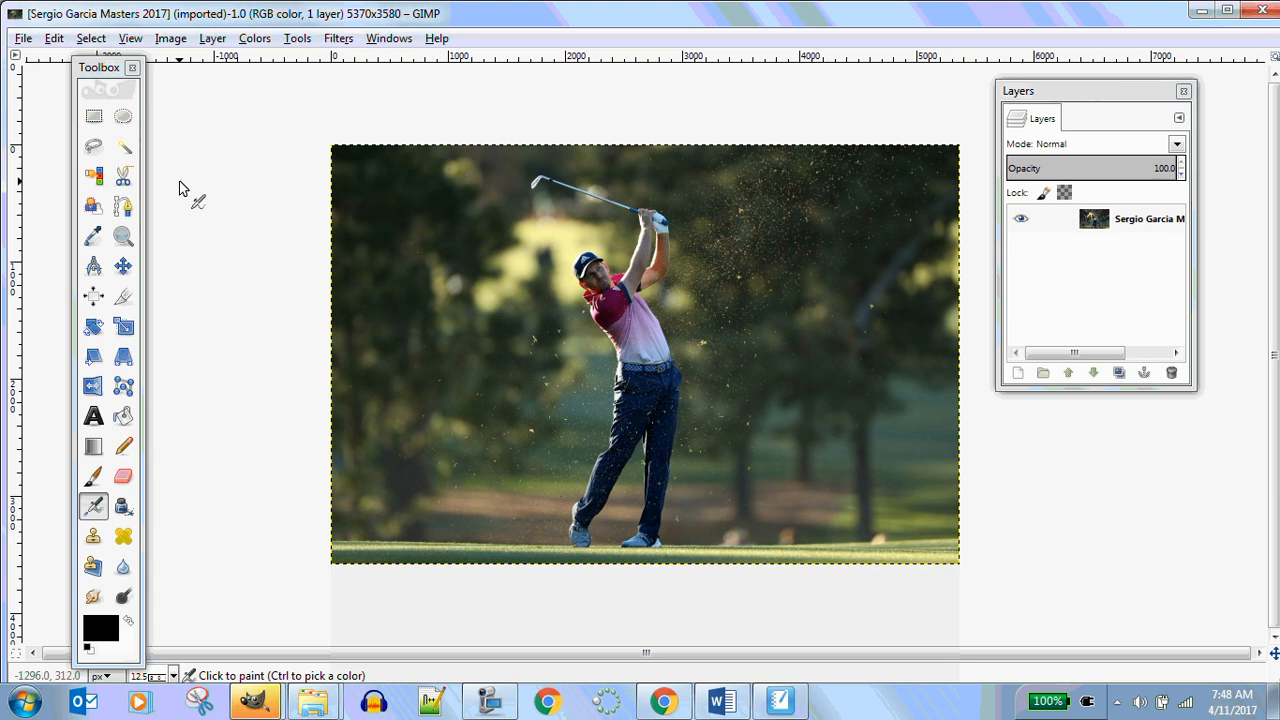
Activate the Scissors Select tool and place outline points up the golfer's back leg from his rear shoe
left_click(122, 180)
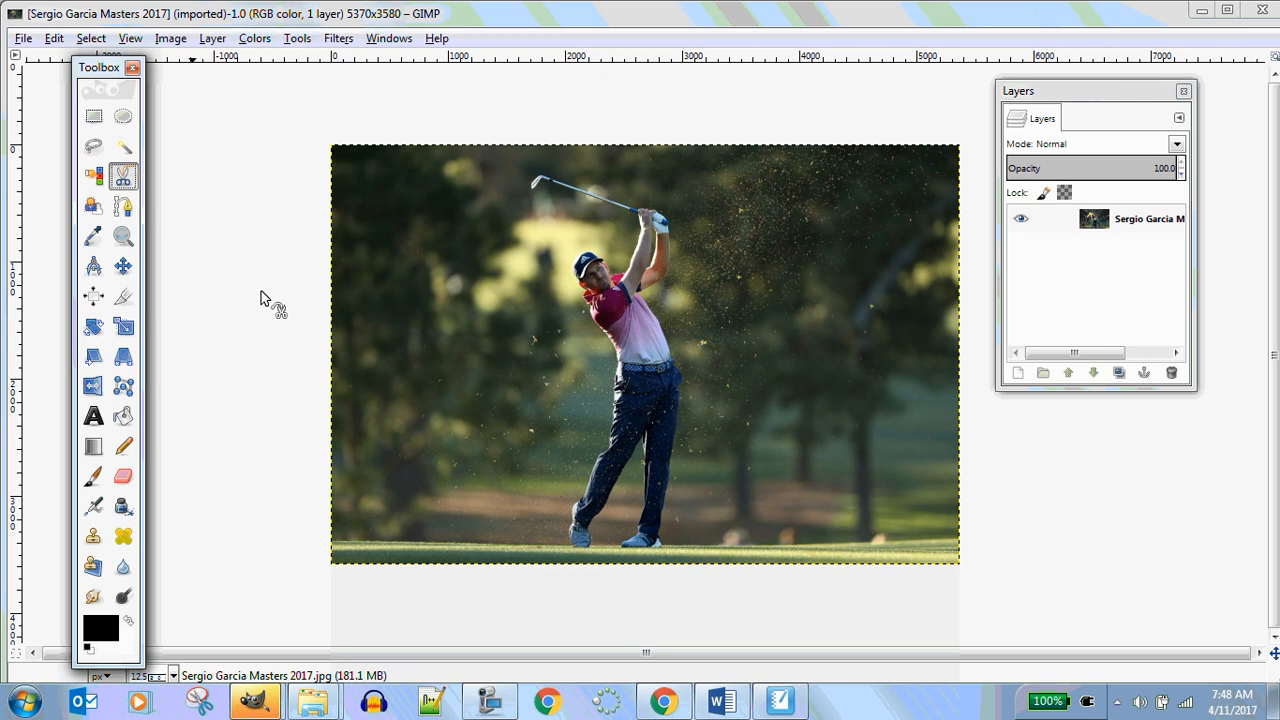
left_click(575, 541)
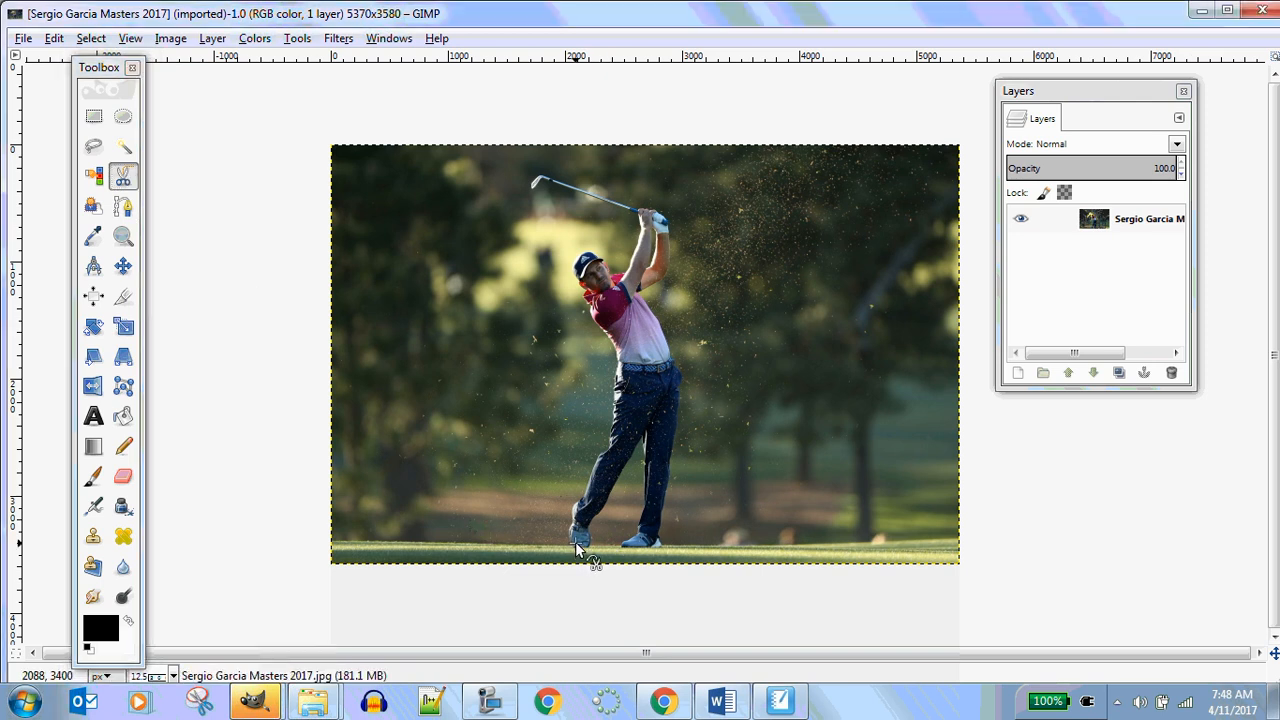
left_click(569, 525)
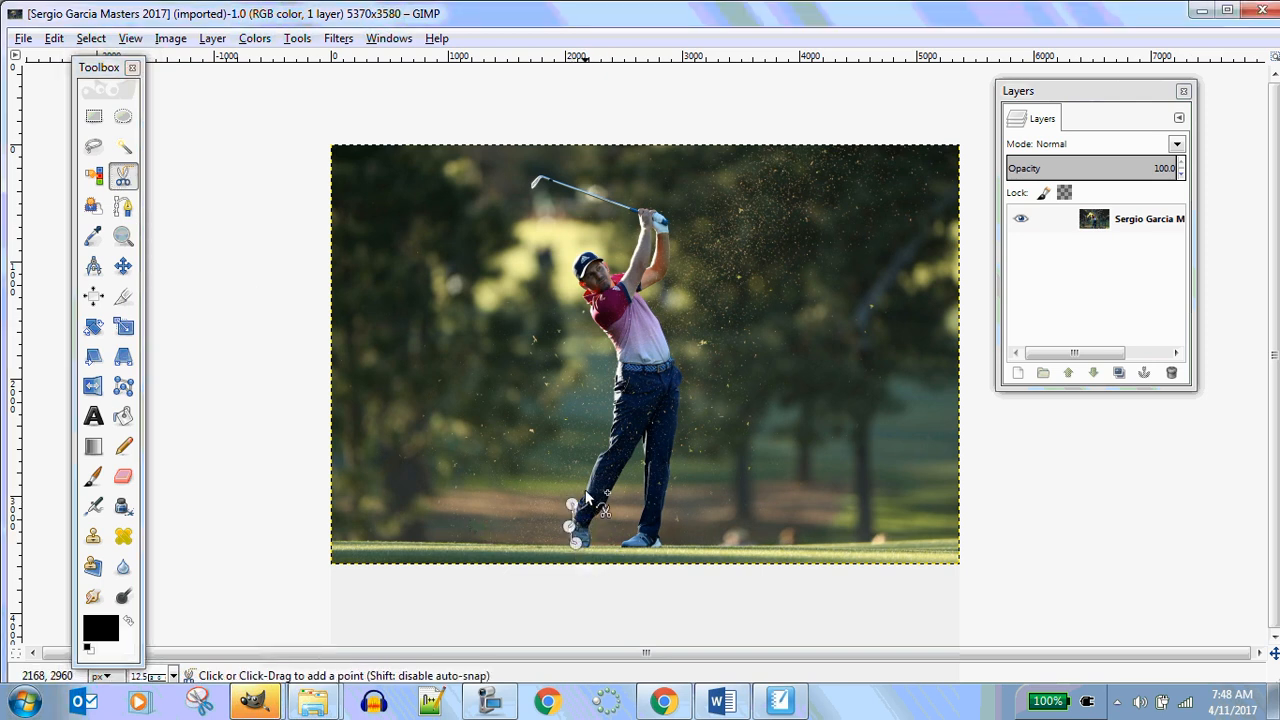
left_click(571, 503)
left_click(586, 489)
left_click(607, 448)
left_click(614, 426)
left_click(610, 399)
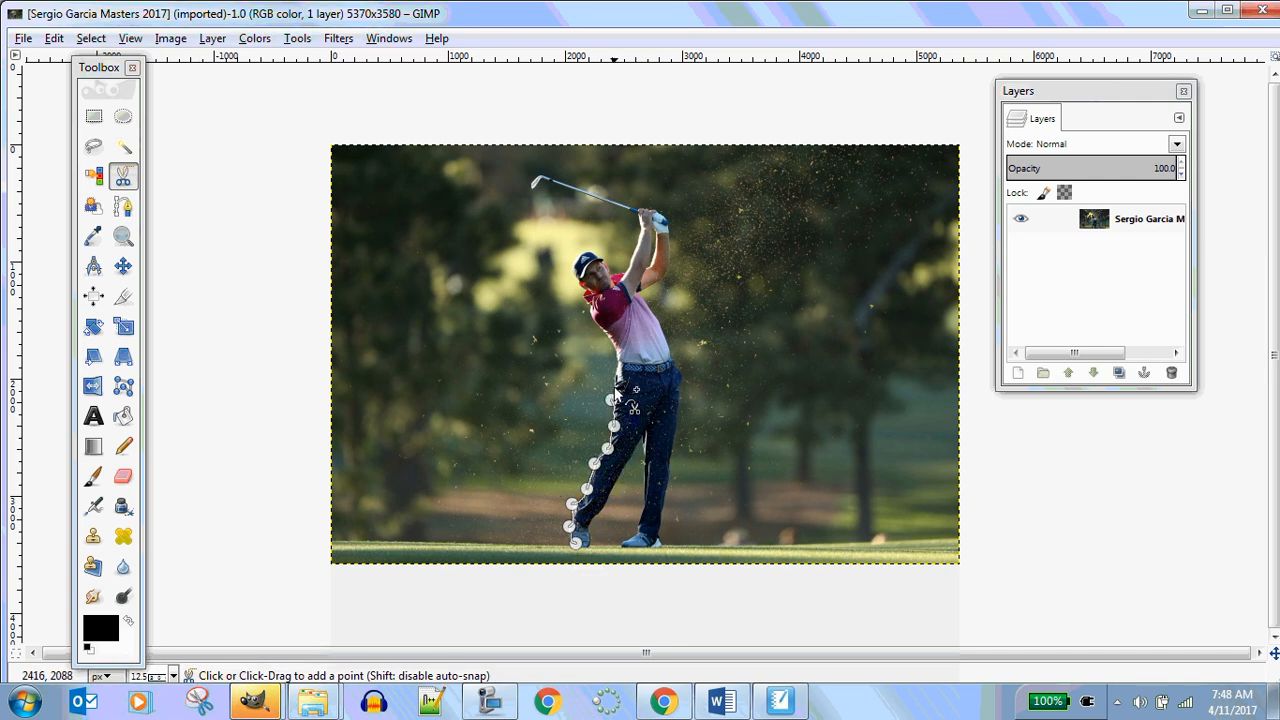
Continue the scissors outline up the golfer's side, neck and the back of his cap
left_click(616, 370)
left_click(617, 346)
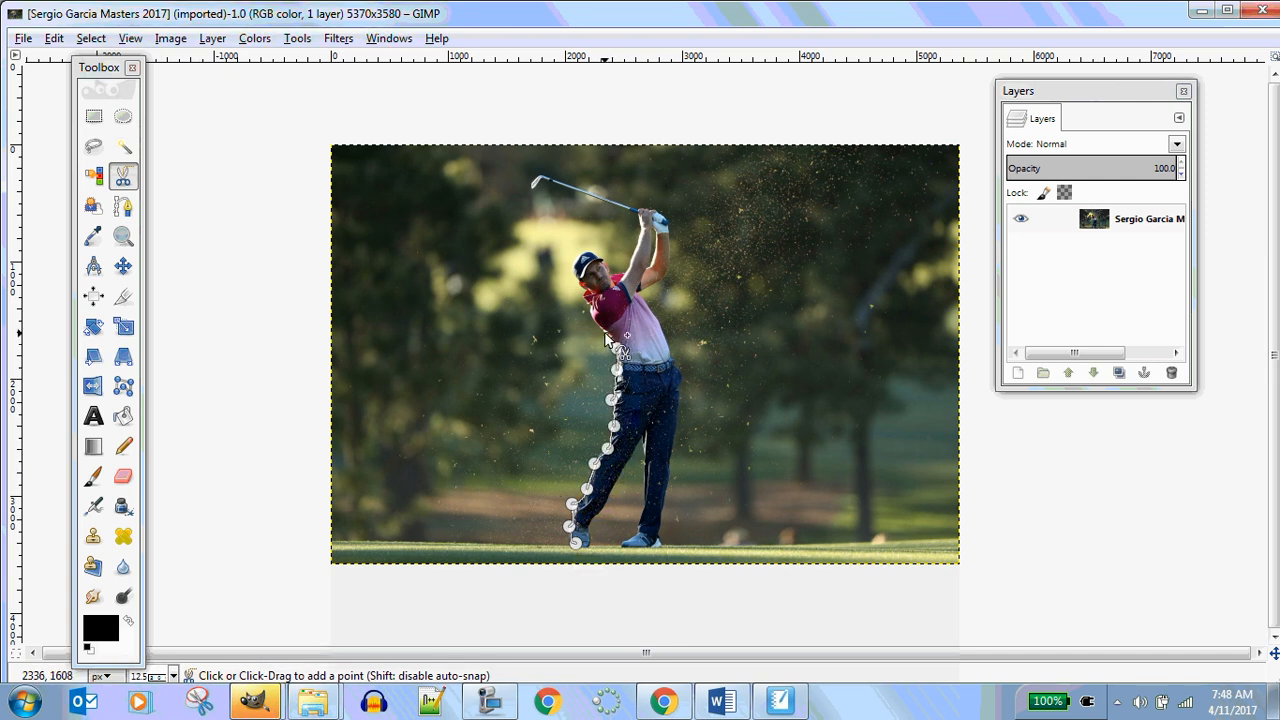
left_click(605, 332)
left_click(598, 310)
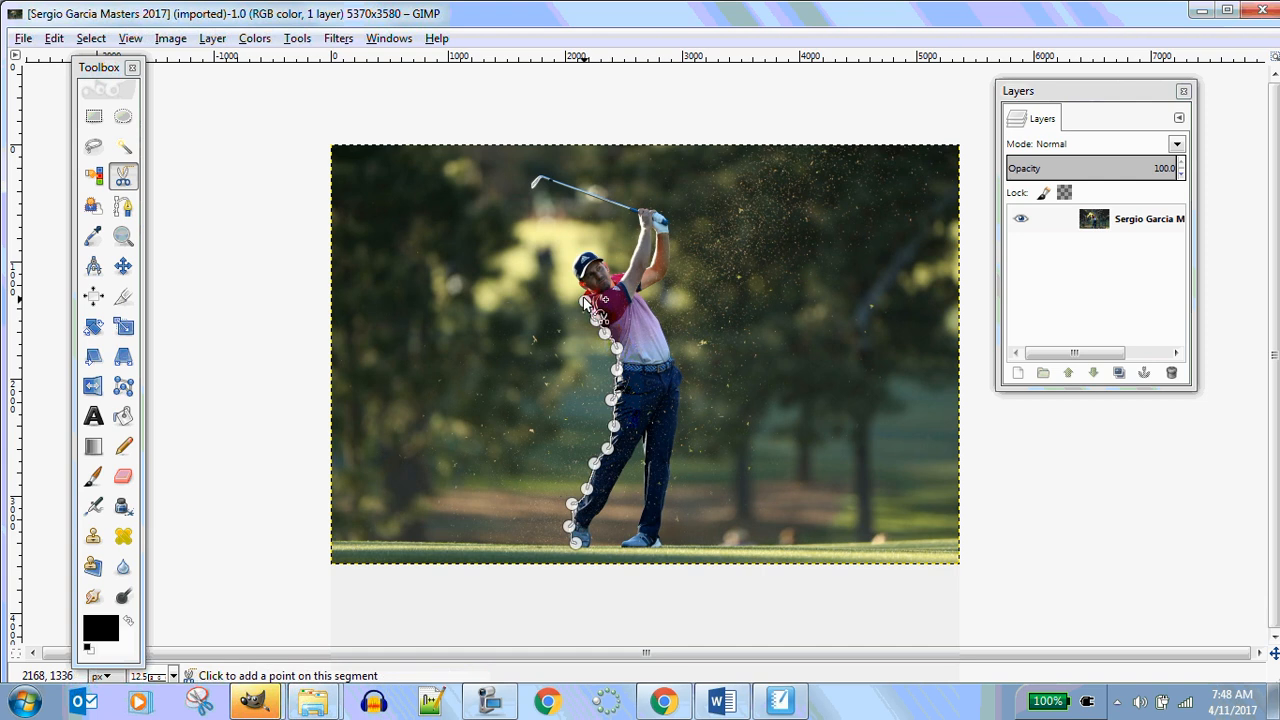
left_click(584, 298)
left_click(580, 282)
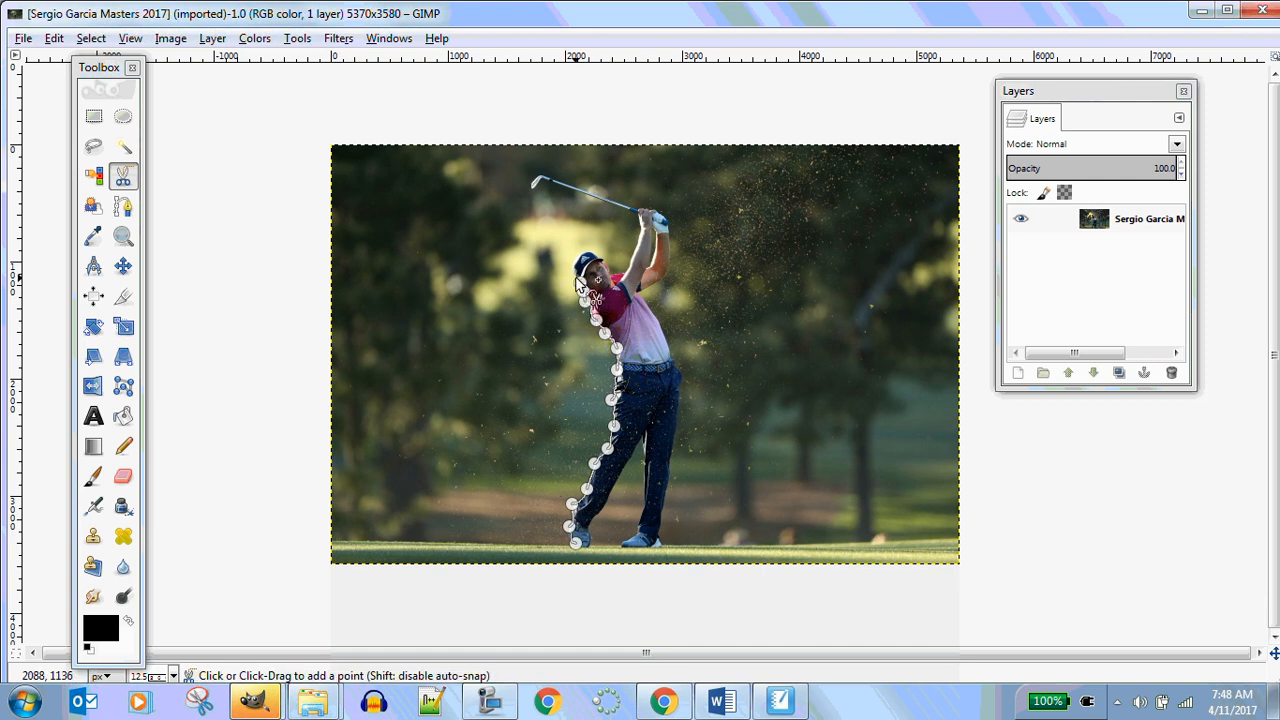
left_click(573, 267)
left_click(582, 250)
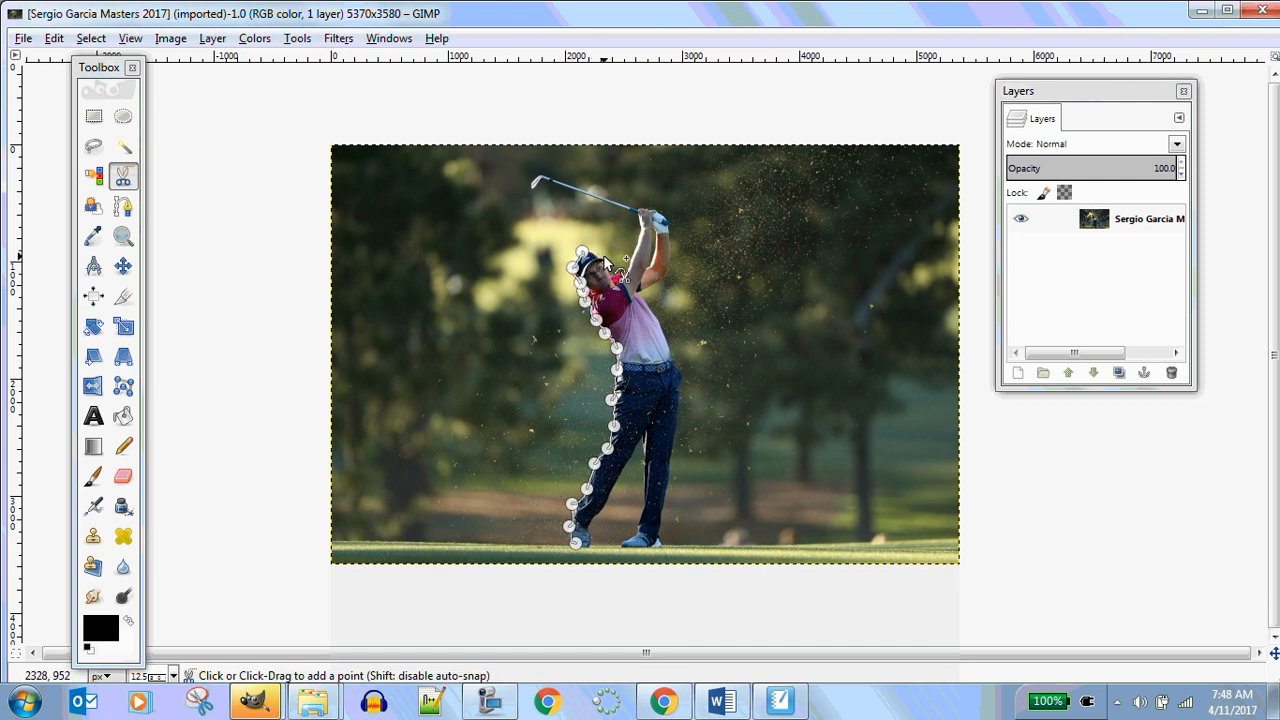
Extend the outline over the cap, up the raised arms and along the club shaft to its head
left_click(604, 257)
left_click(613, 272)
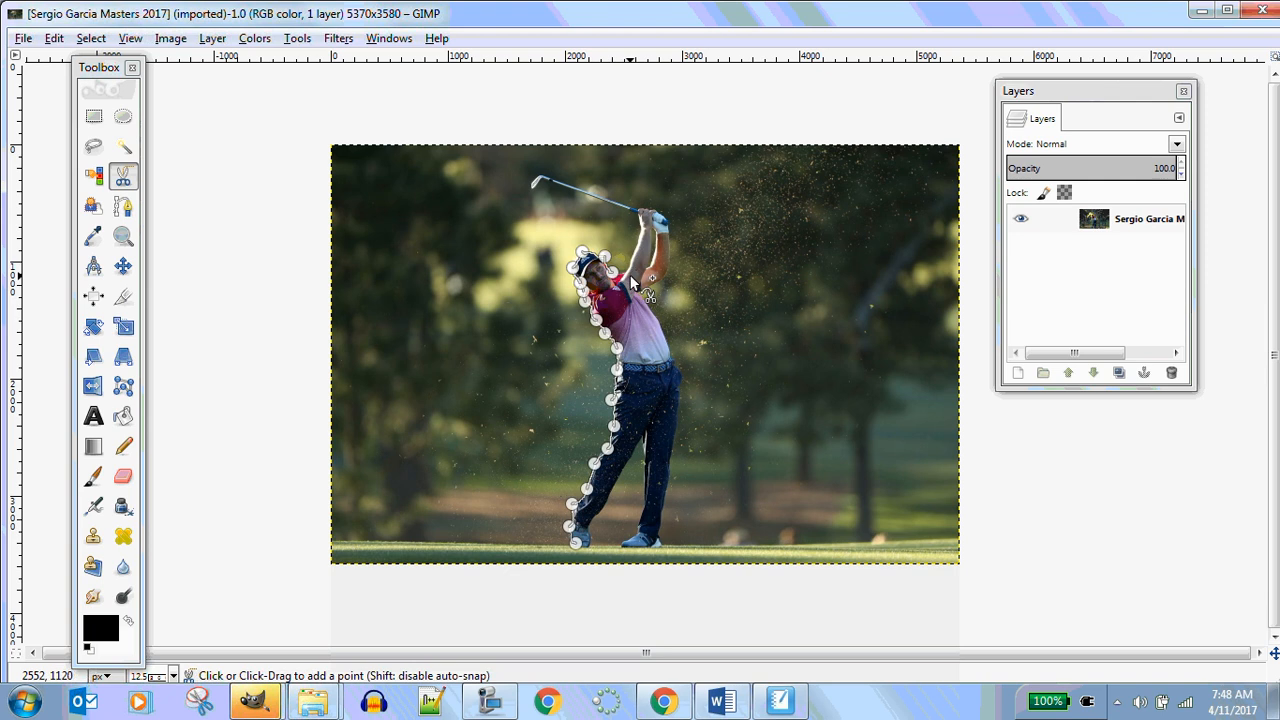
left_click(629, 268)
left_click(637, 242)
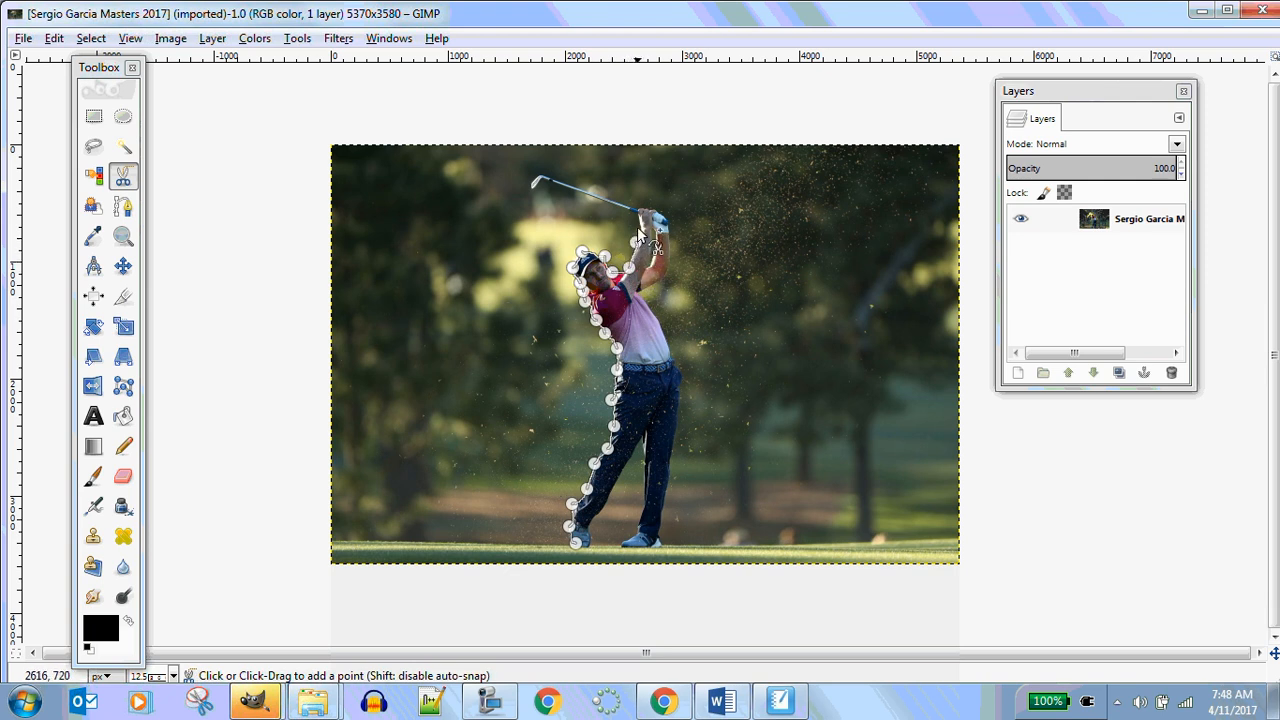
left_click(633, 205)
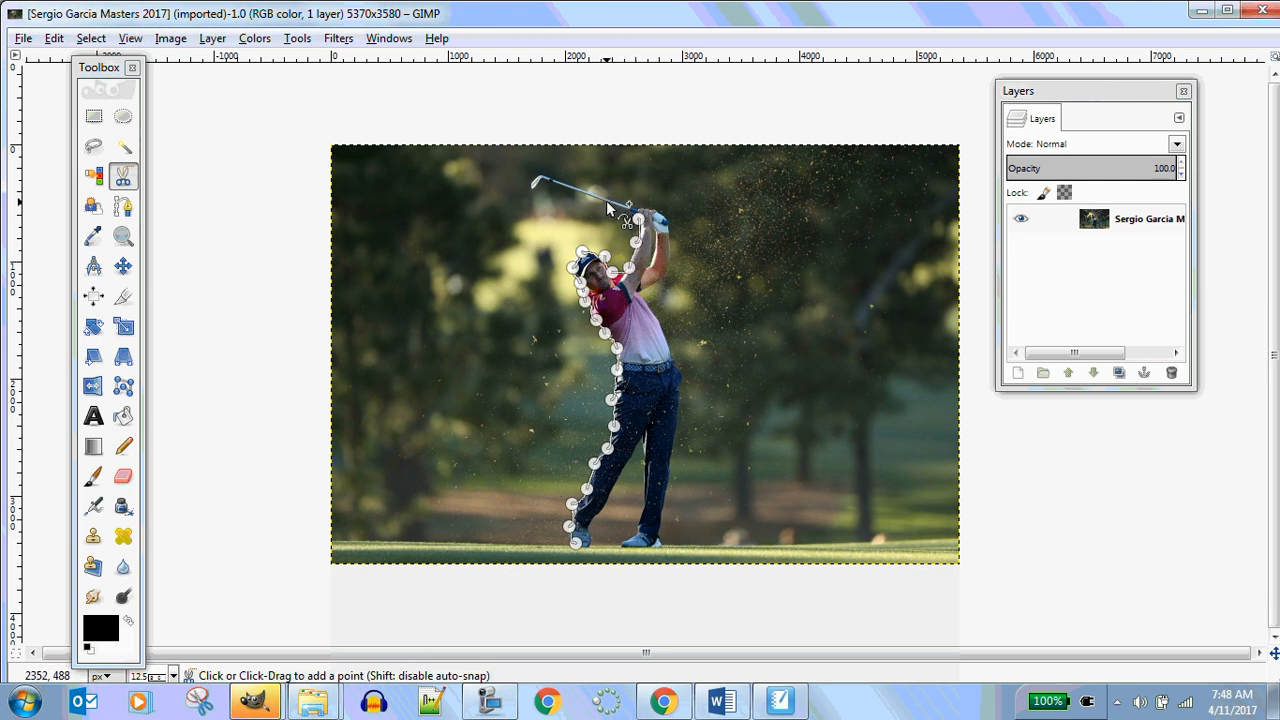
left_click(606, 201)
left_click(570, 187)
left_click(548, 181)
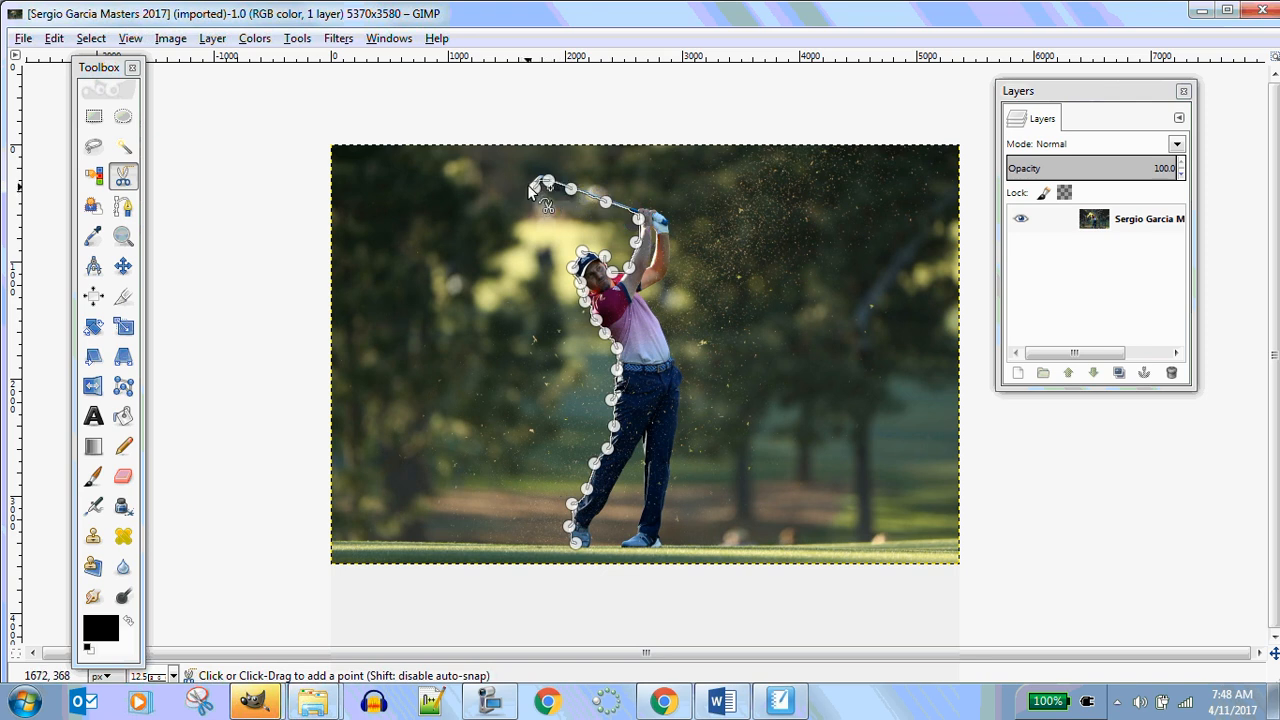
left_click(529, 184)
Trace the outline back down the golfer's near arm, shirt and the outer edge of his front leg
scroll(554, 164, "up", 4)
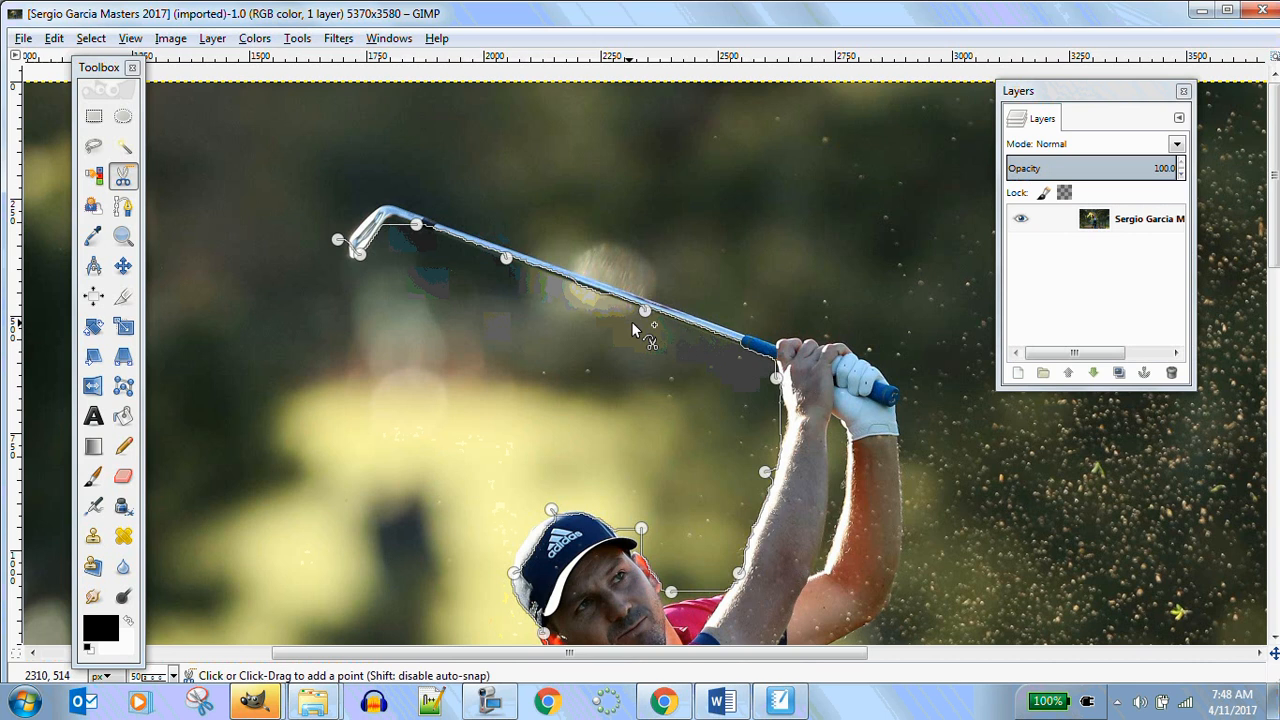
scroll(607, 262, "down", 5)
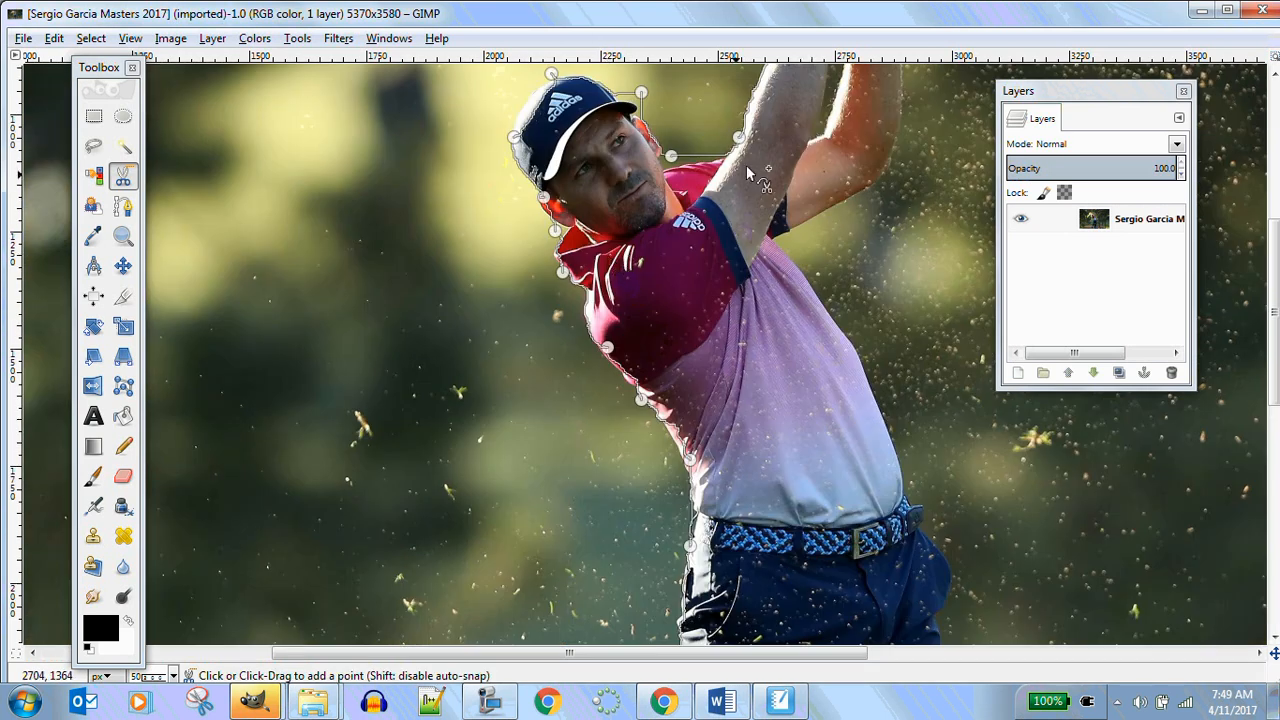
left_click(783, 212)
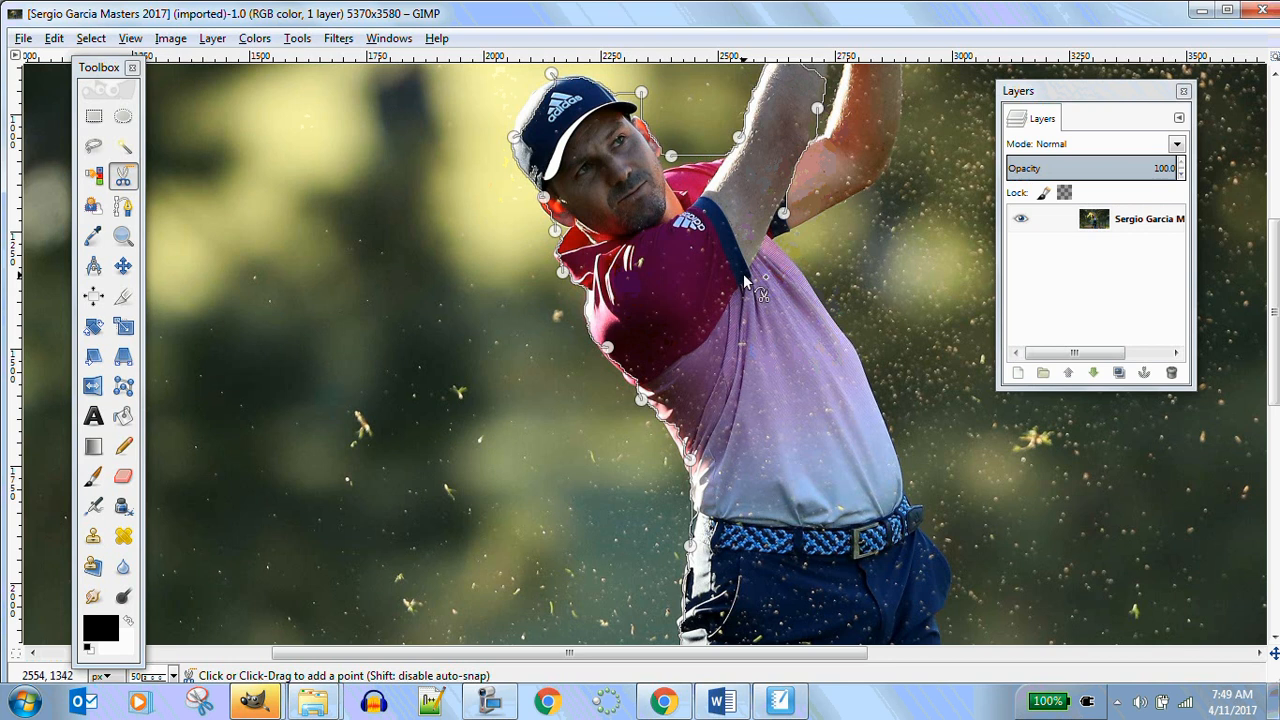
left_click(681, 352)
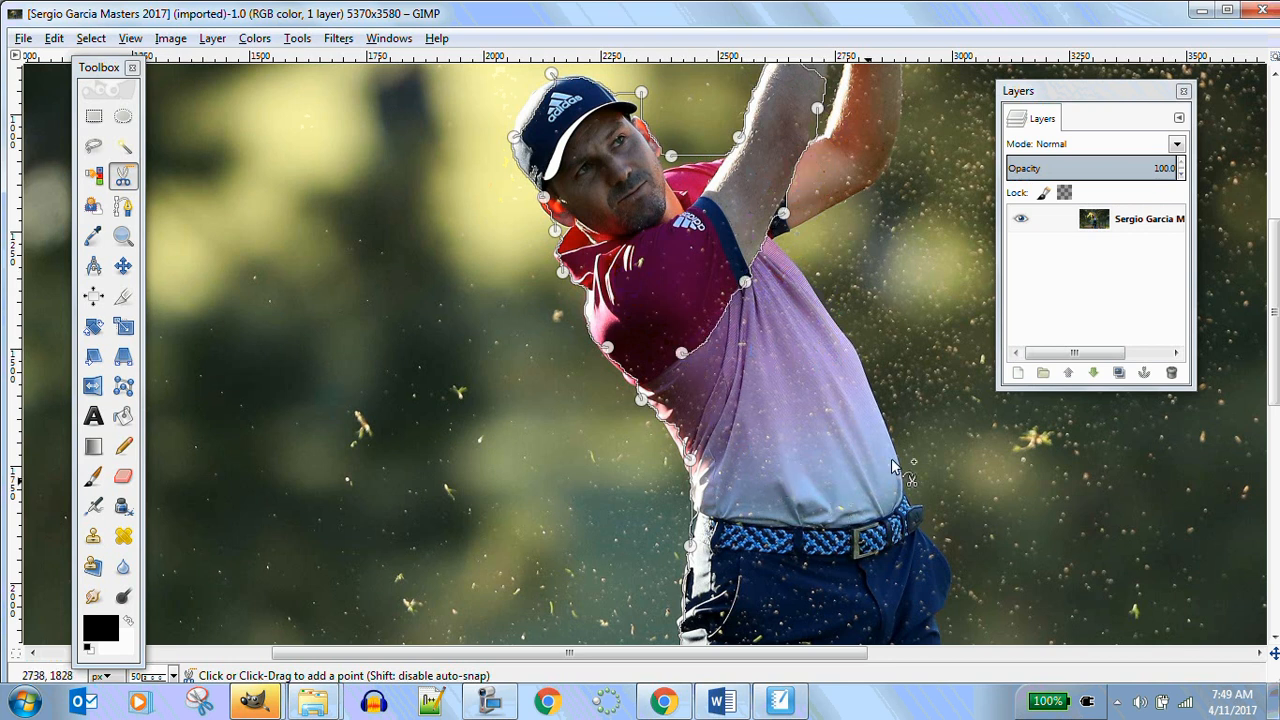
scroll(930, 509, "down", 5)
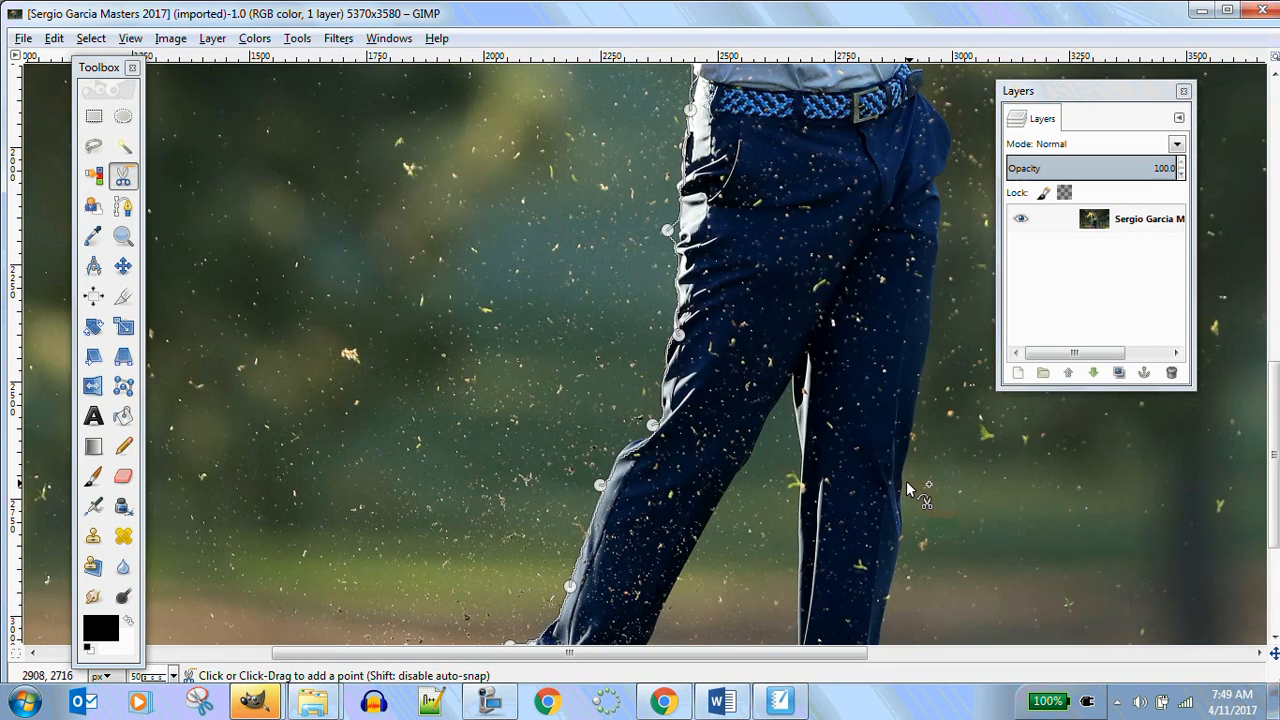
left_click(906, 480)
Trace along the bottoms of both shoes and close the scissors outline into a selection around the golfer
scroll(912, 511, "down", 3)
left_click(874, 549)
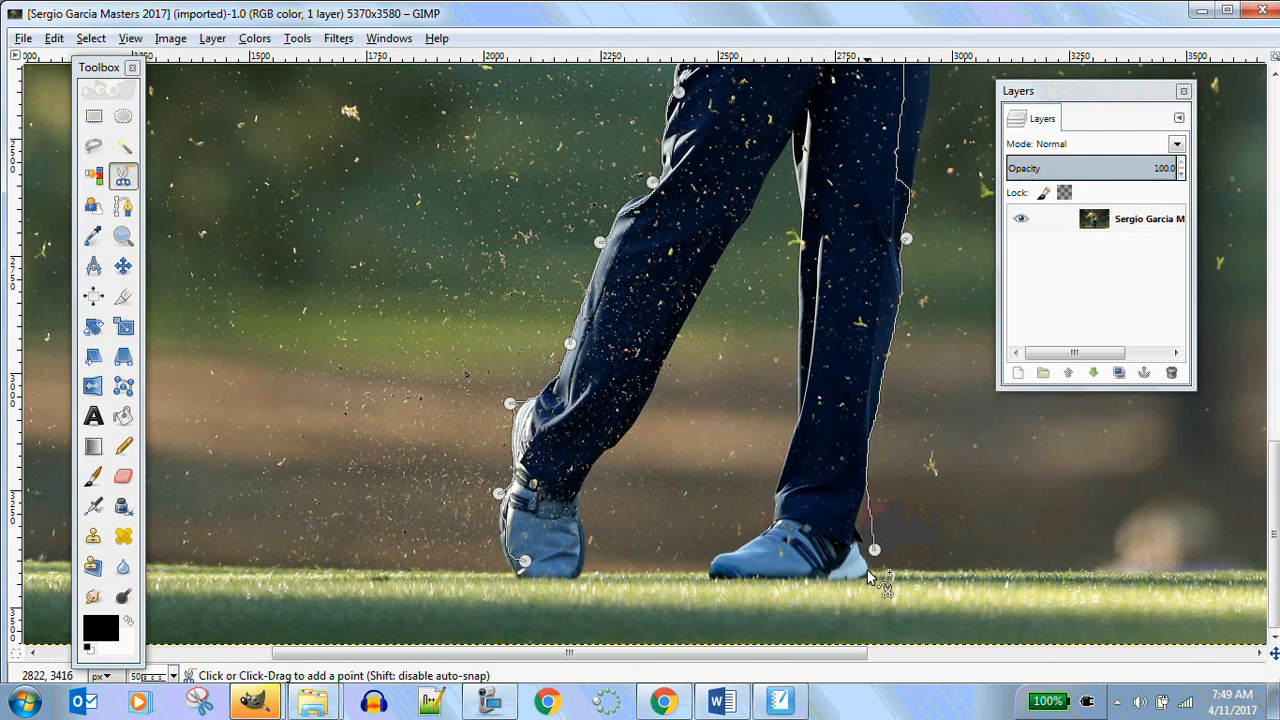
left_click(857, 577)
left_click(727, 578)
left_click(706, 577)
left_click(579, 577)
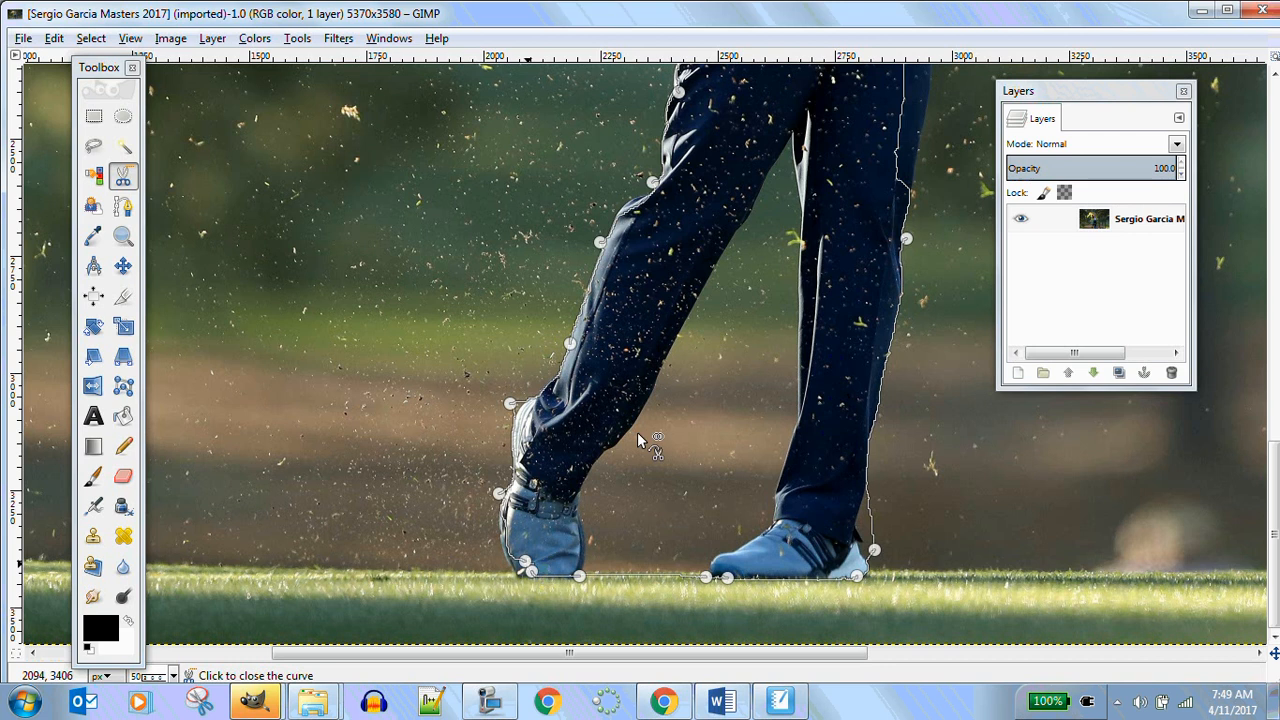
left_click(677, 387)
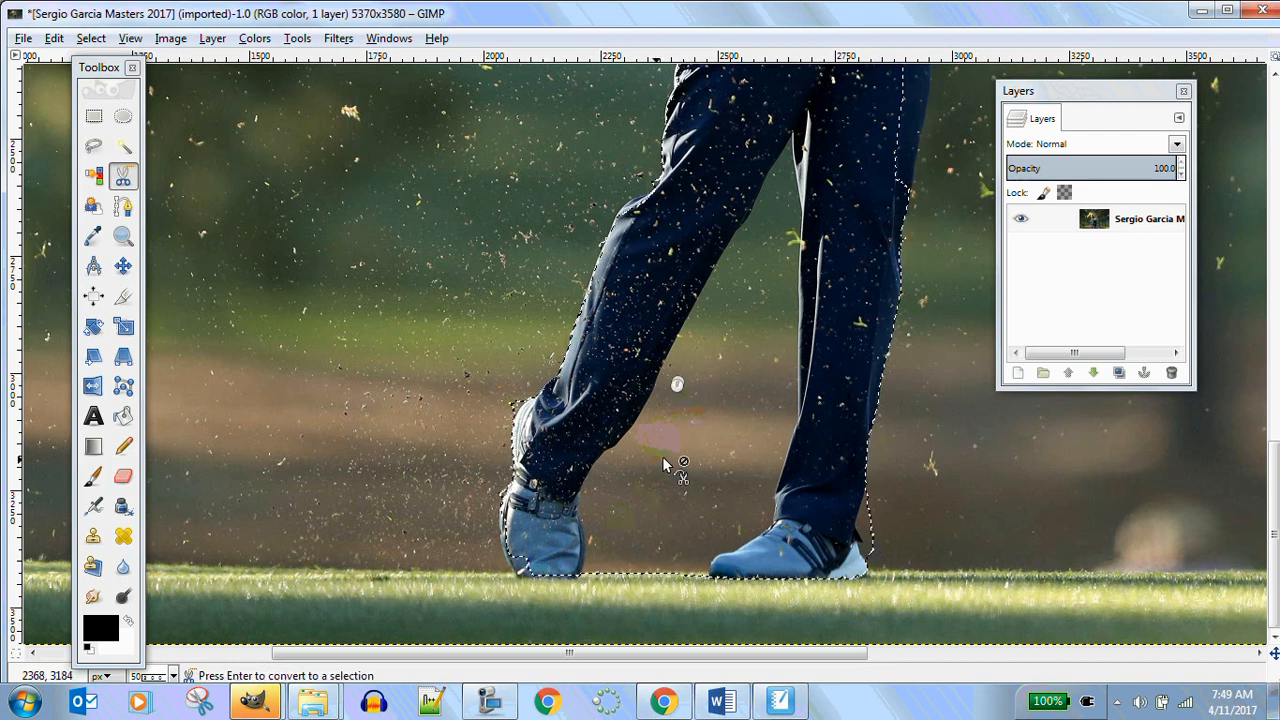
Invert the selection and delete the photo background around the golfer
scroll(784, 317, "down", 3)
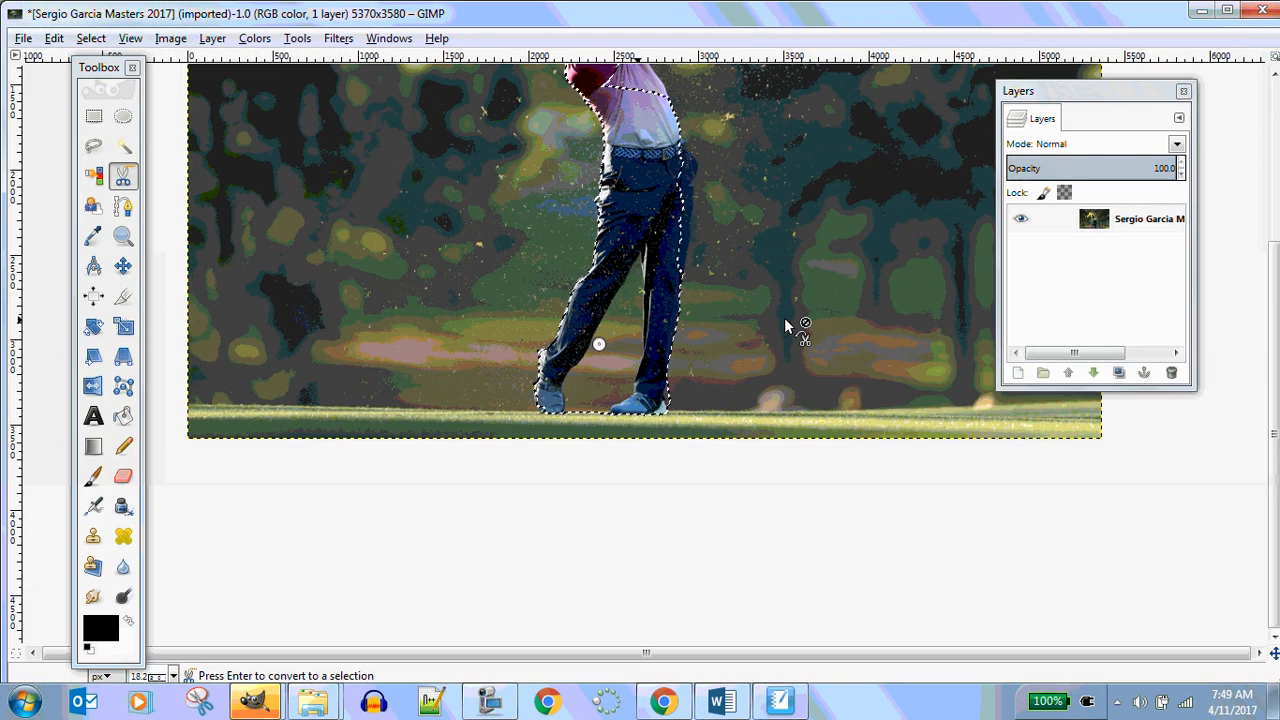
scroll(784, 317, "down", 2)
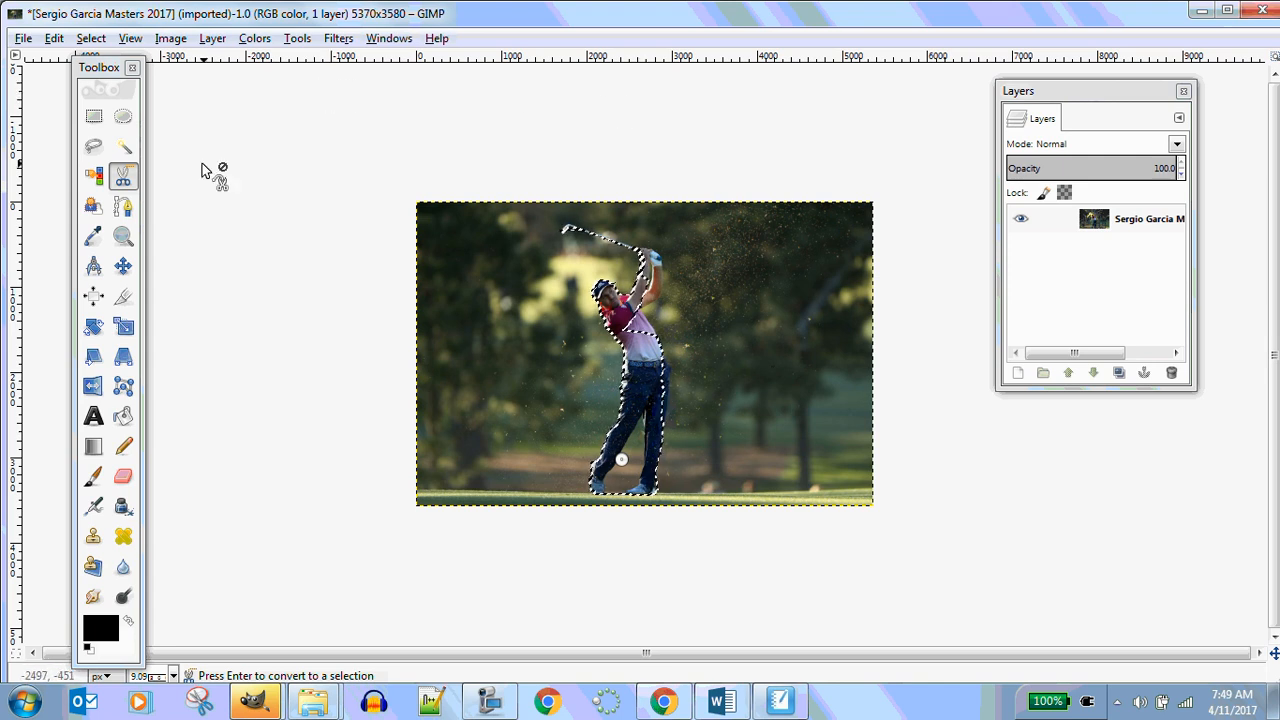
left_click(86, 44)
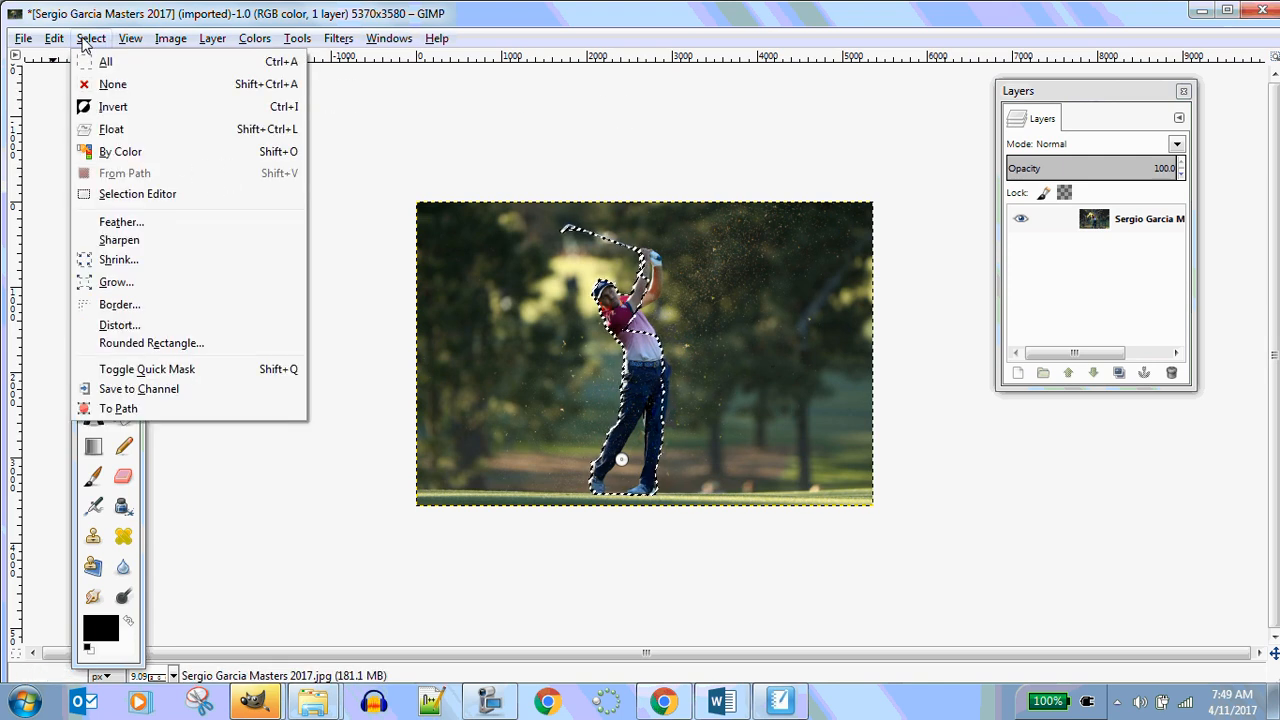
left_click(118, 108)
key("Delete")
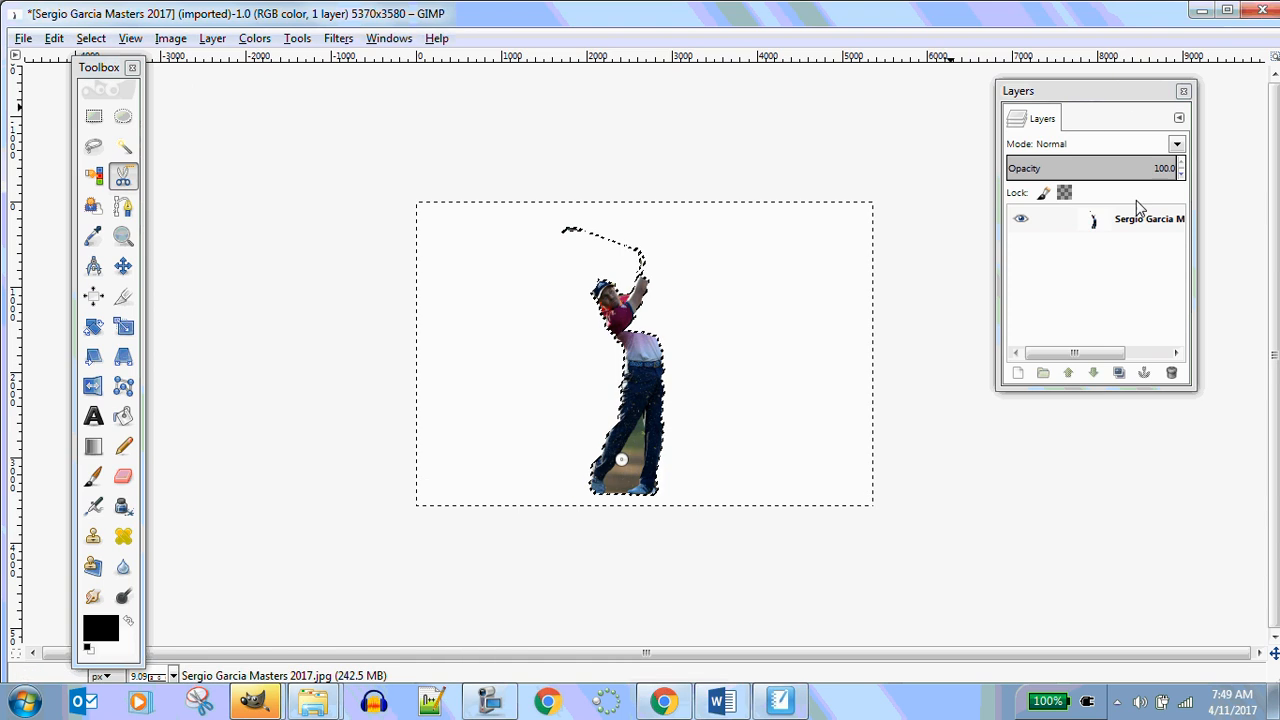
Add an alpha channel to the layer, select the white background by color and delete it
right_click(1097, 227)
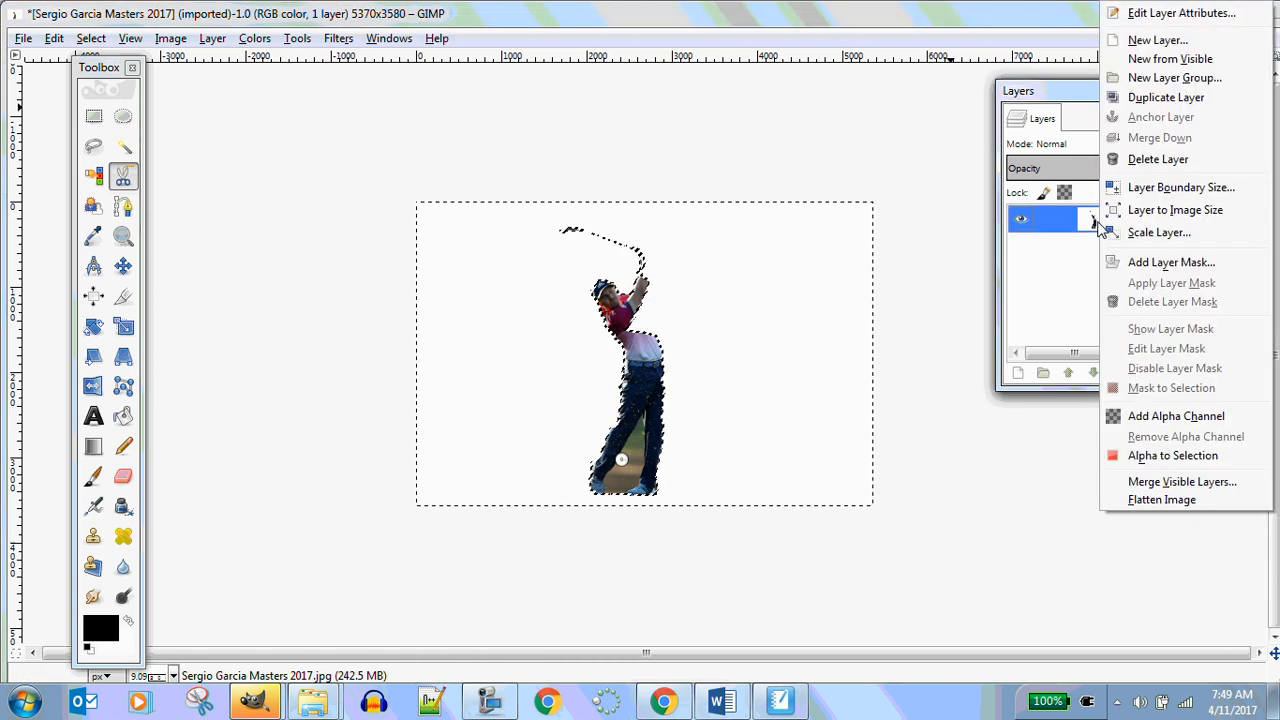
left_click(1180, 418)
left_click(93, 175)
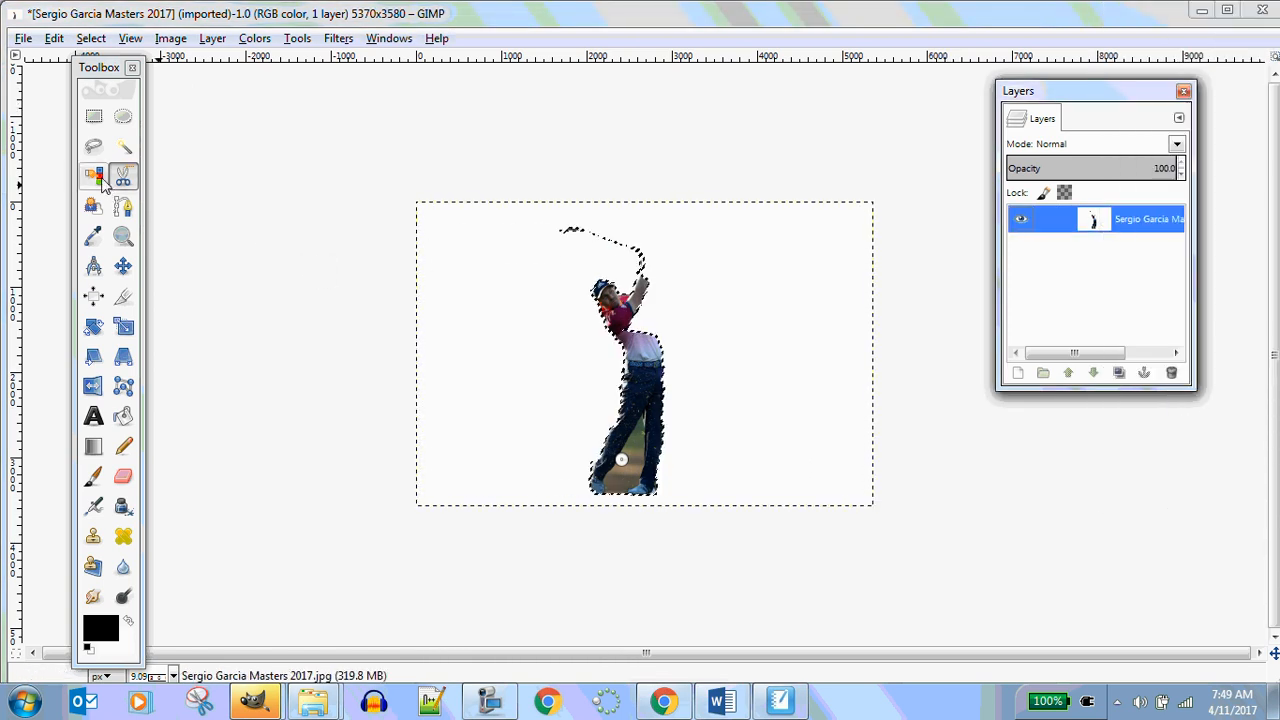
left_click(482, 282)
key("Delete")
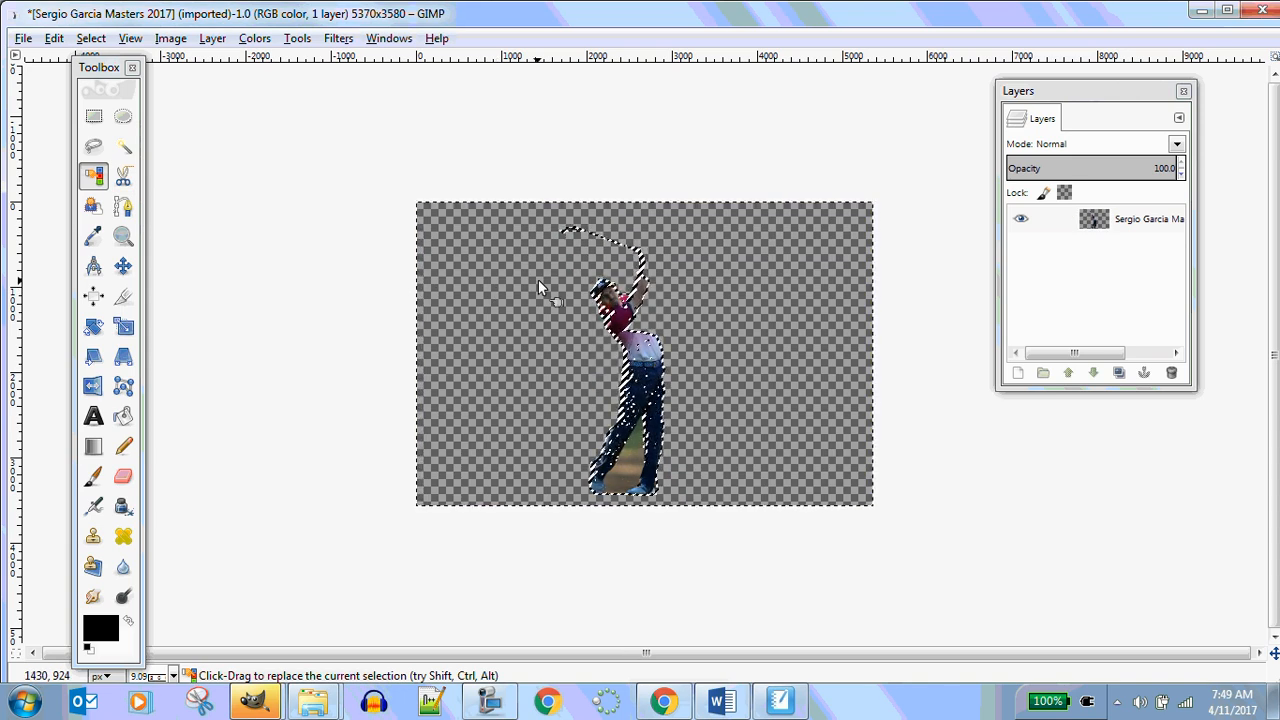
Undo the background deletions, the alpha channel and the selection inversion back to the traced selection
key("ctrl")
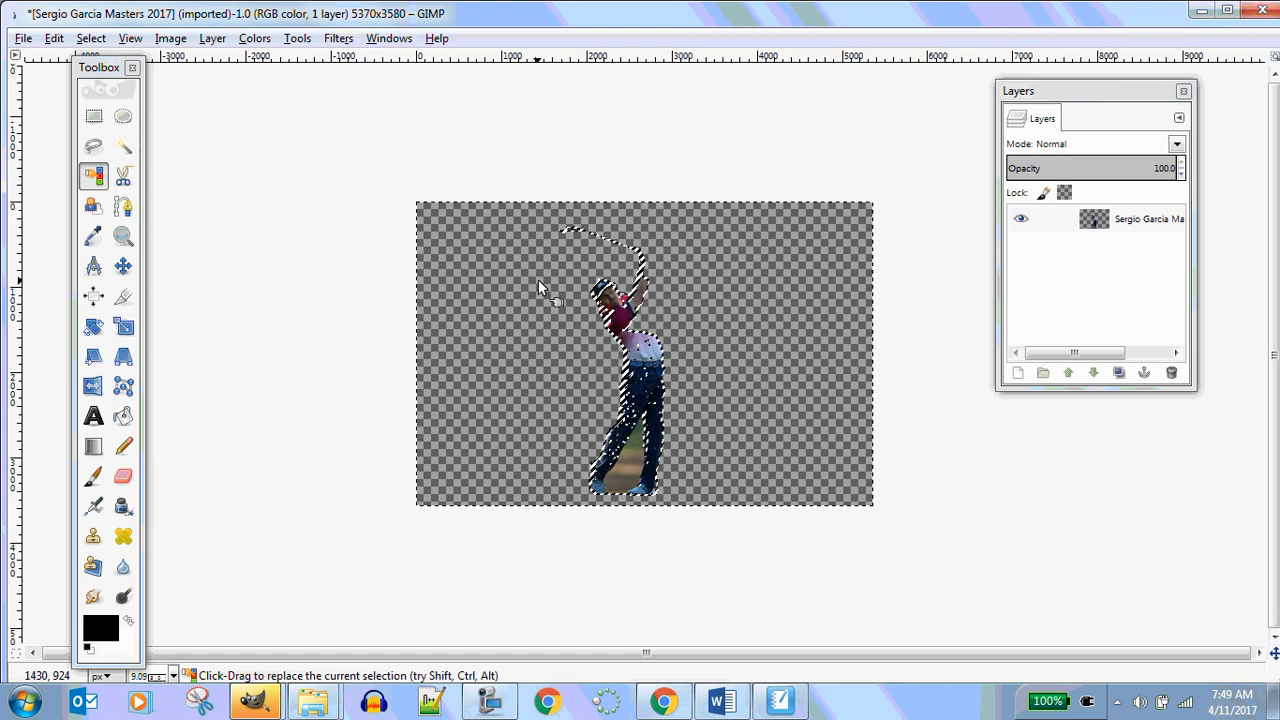
key("ctrl+z")
key("ctrl+z")
key("ctrl+z")
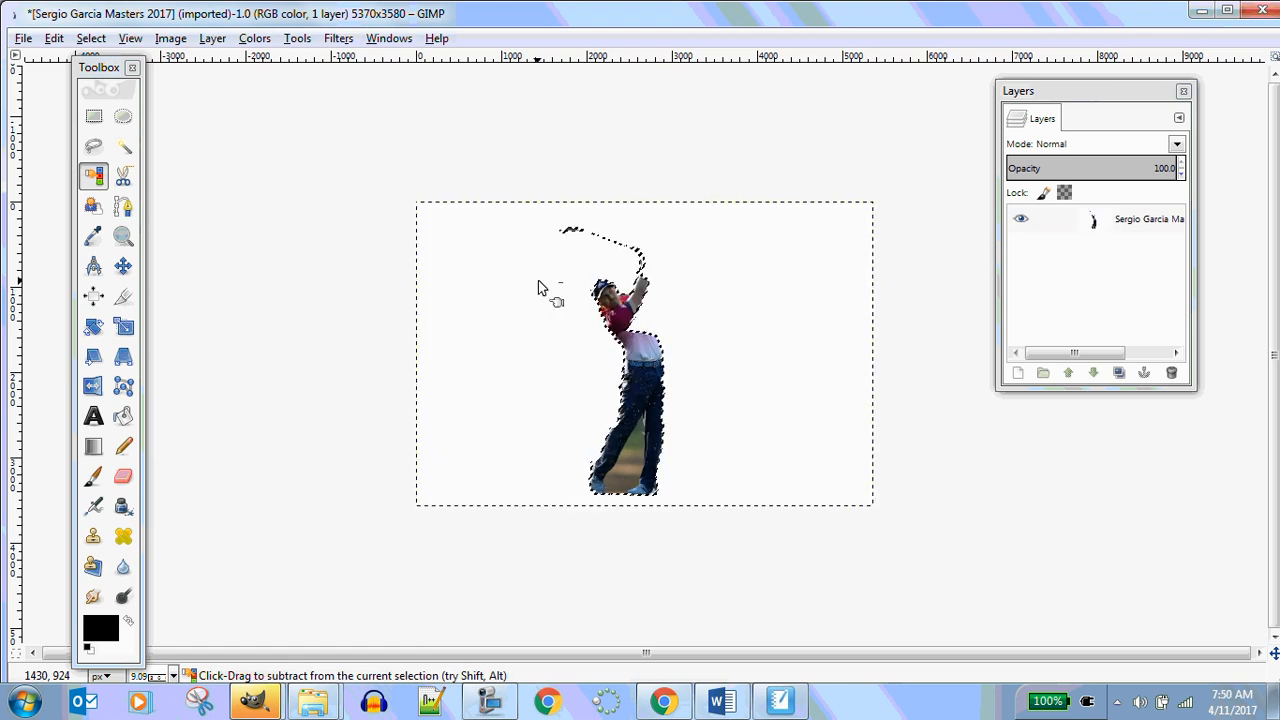
key("ctrl+z")
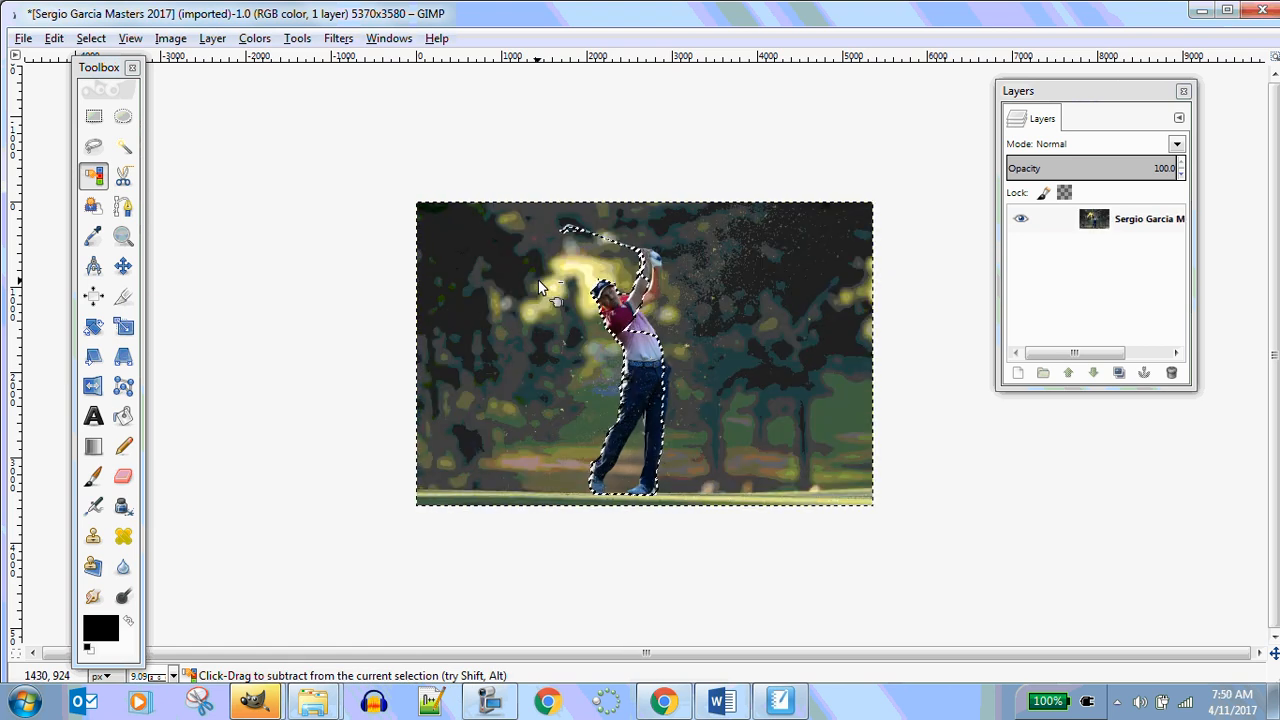
key("ctrl+z")
key("ctrl+z")
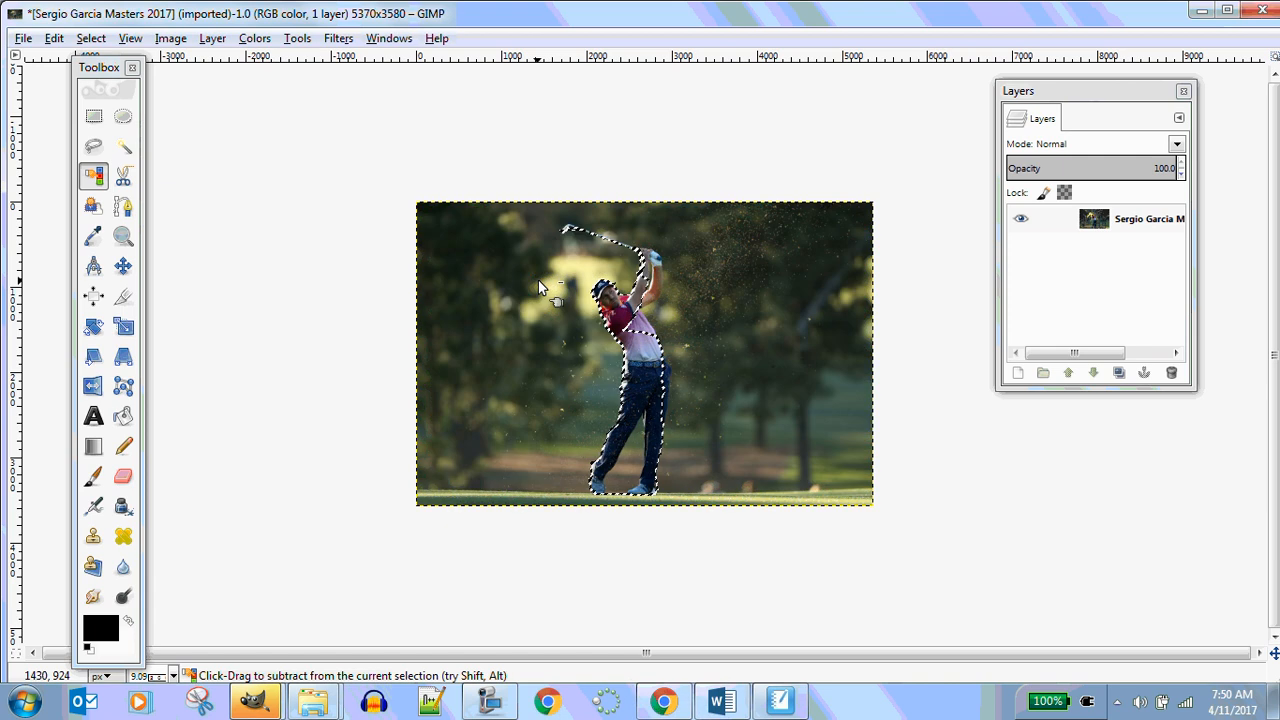
Clear the traced selection around the golfer
scroll(540, 284, "up", 3)
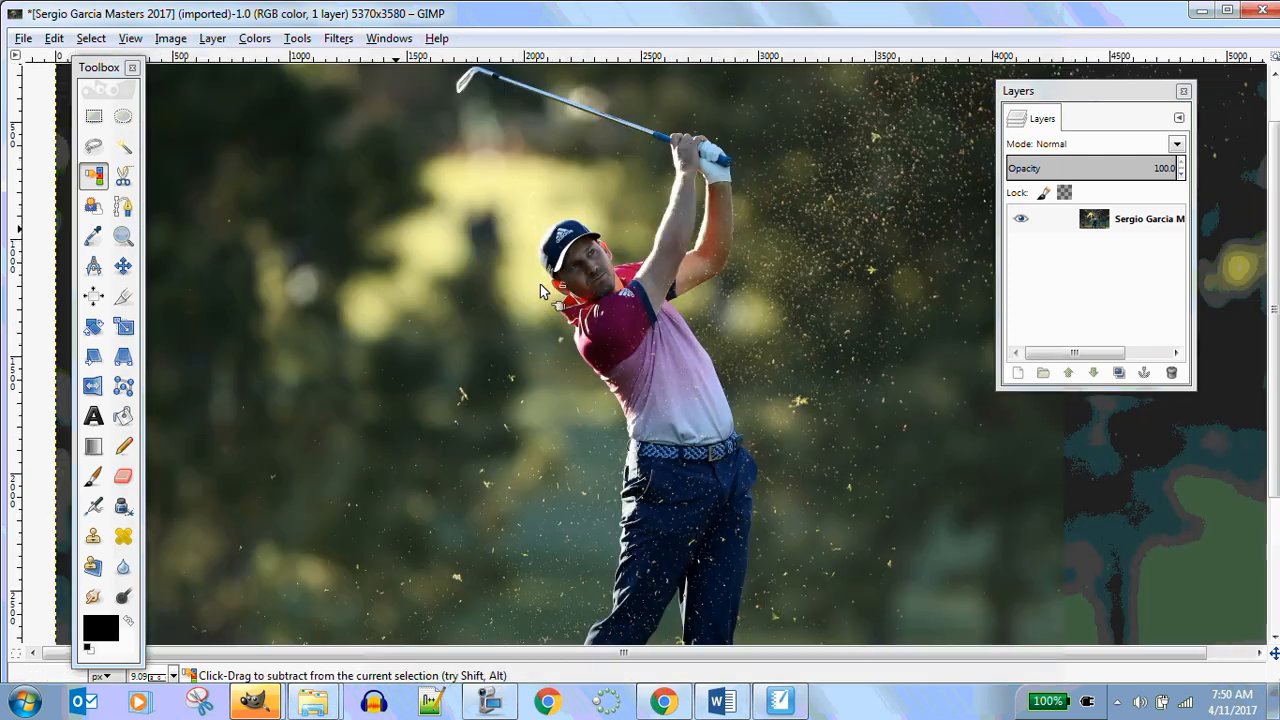
scroll(540, 284, "down", 3)
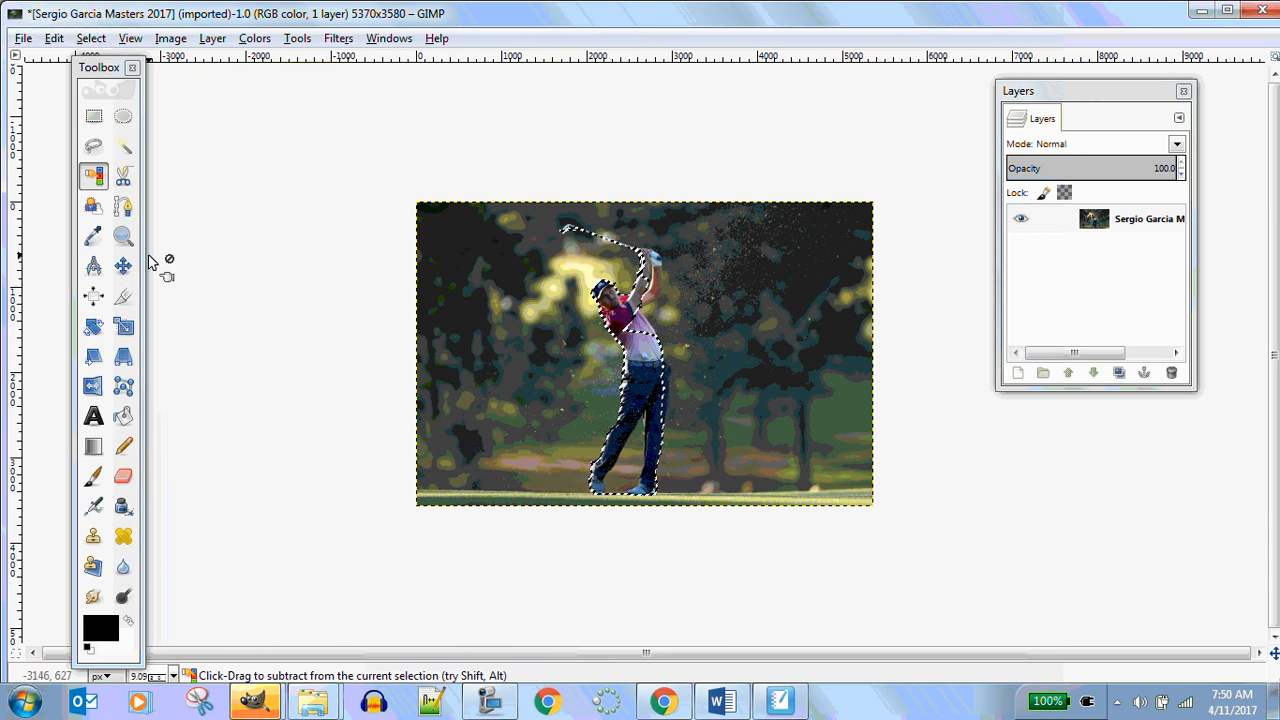
left_click(94, 176)
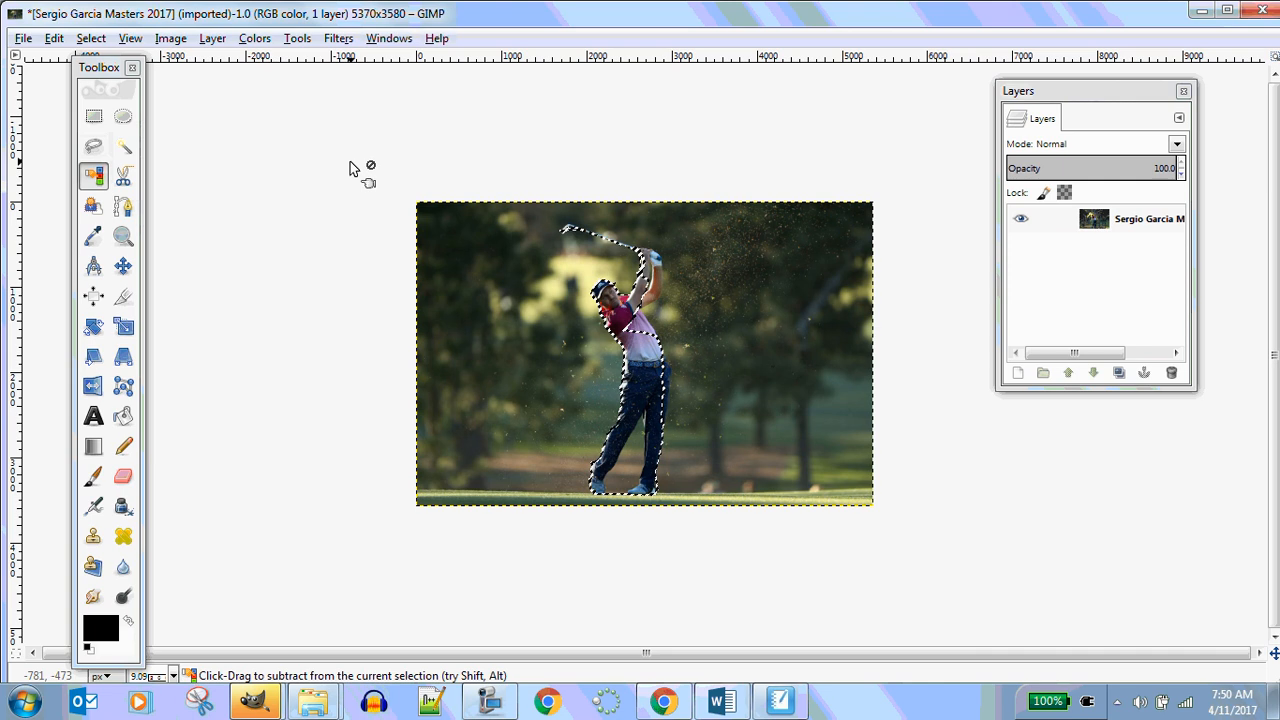
left_click(93, 146)
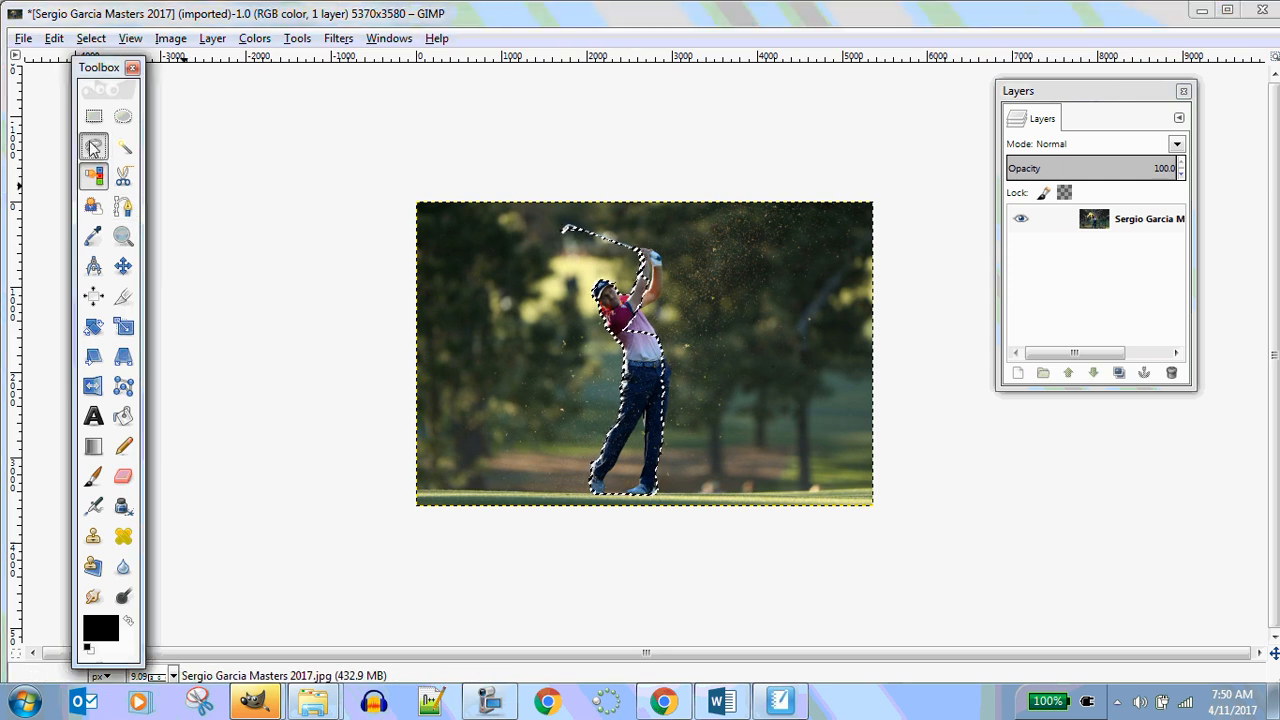
left_click(93, 116)
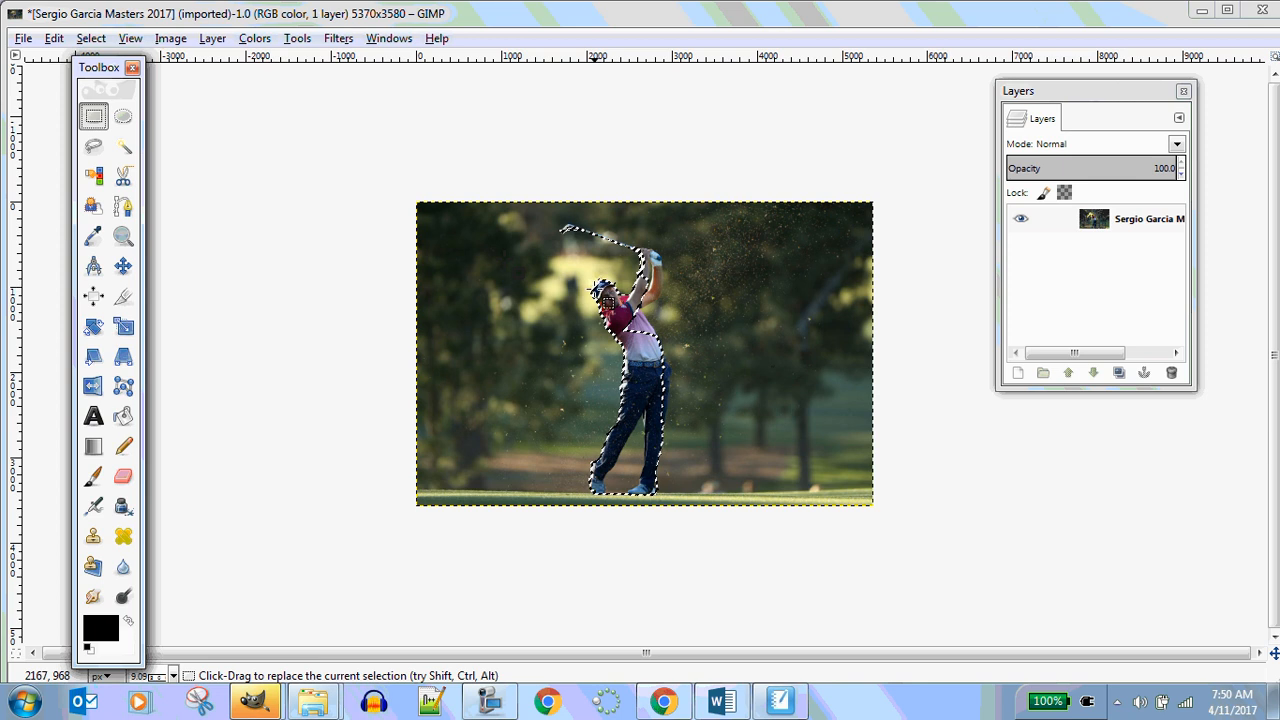
left_click(247, 116)
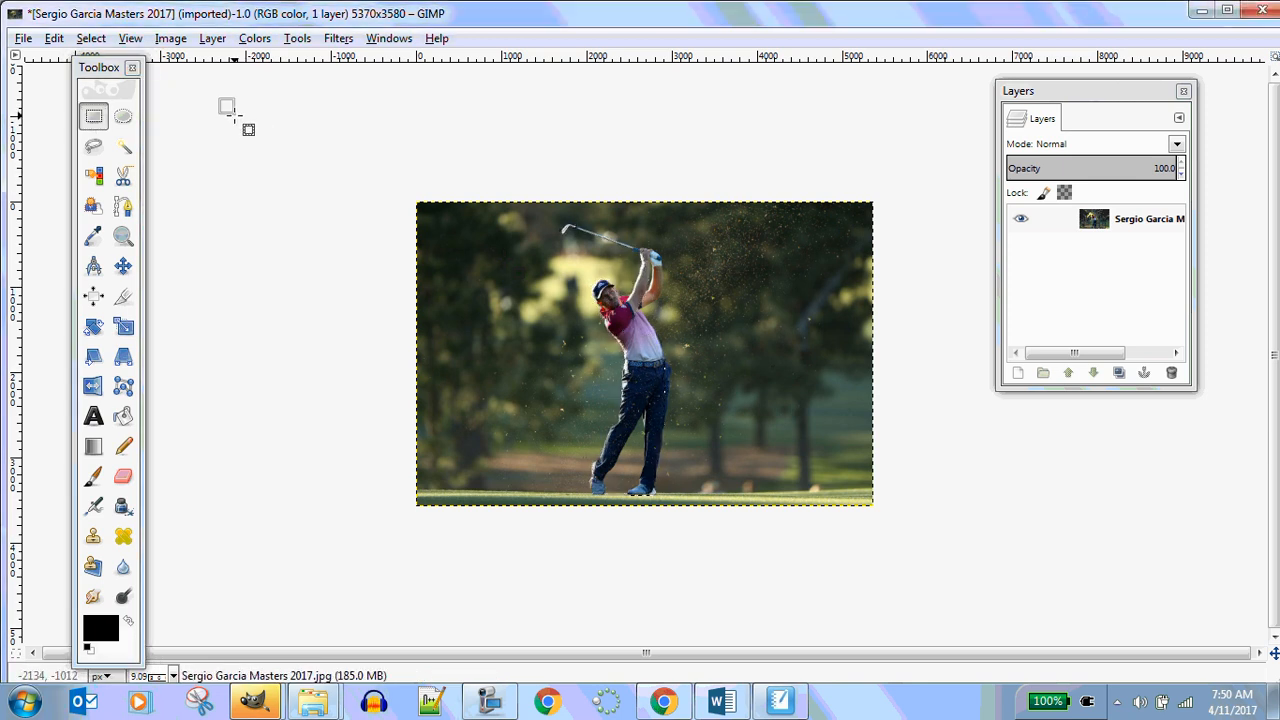
left_click(234, 116)
left_click(94, 117)
left_click(249, 106)
left_click(264, 112)
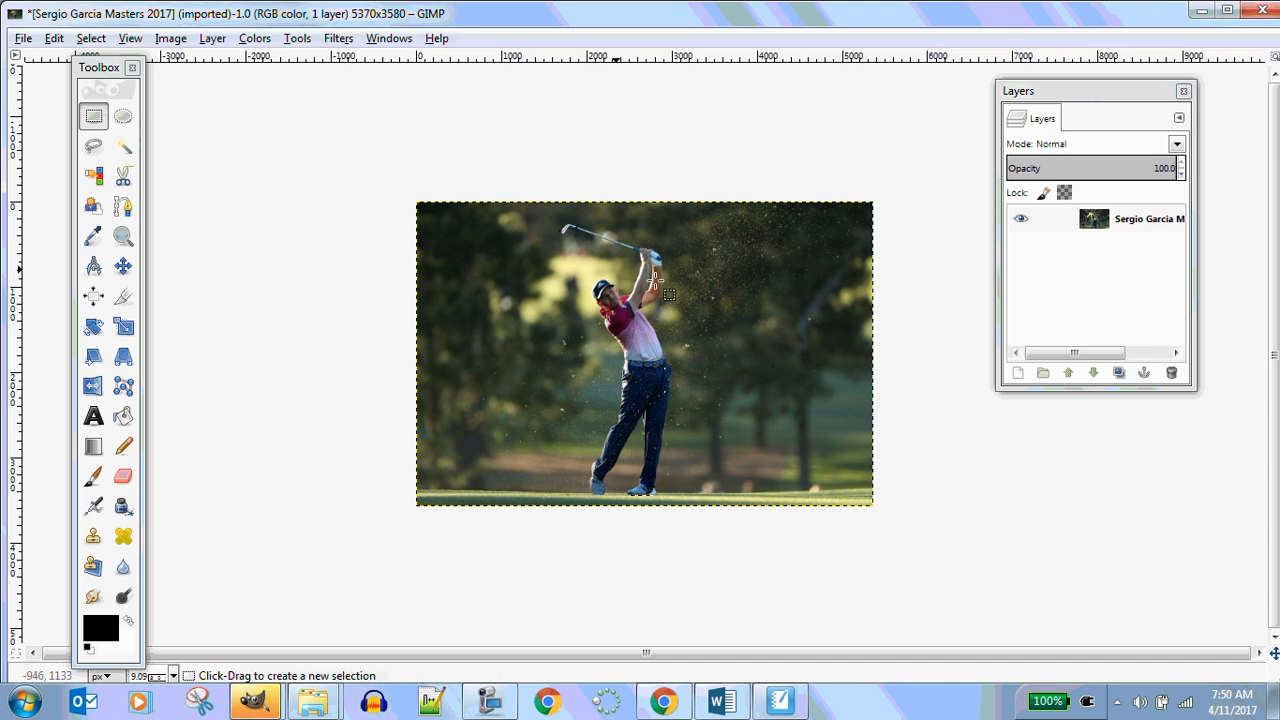
left_click(95, 118)
left_click(250, 130)
Crop the image to a tall region around the golfer, about 2544 × 3580 px
scroll(276, 313, "up", 2)
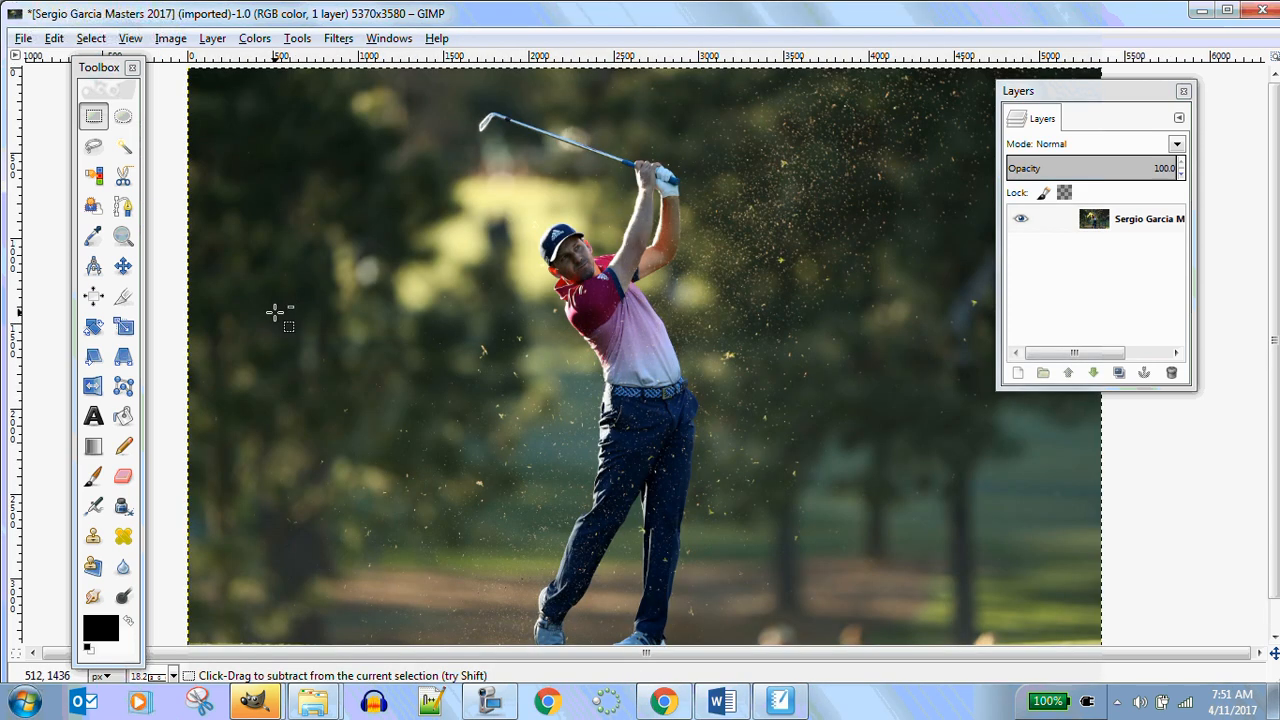
scroll(276, 313, "down", 1)
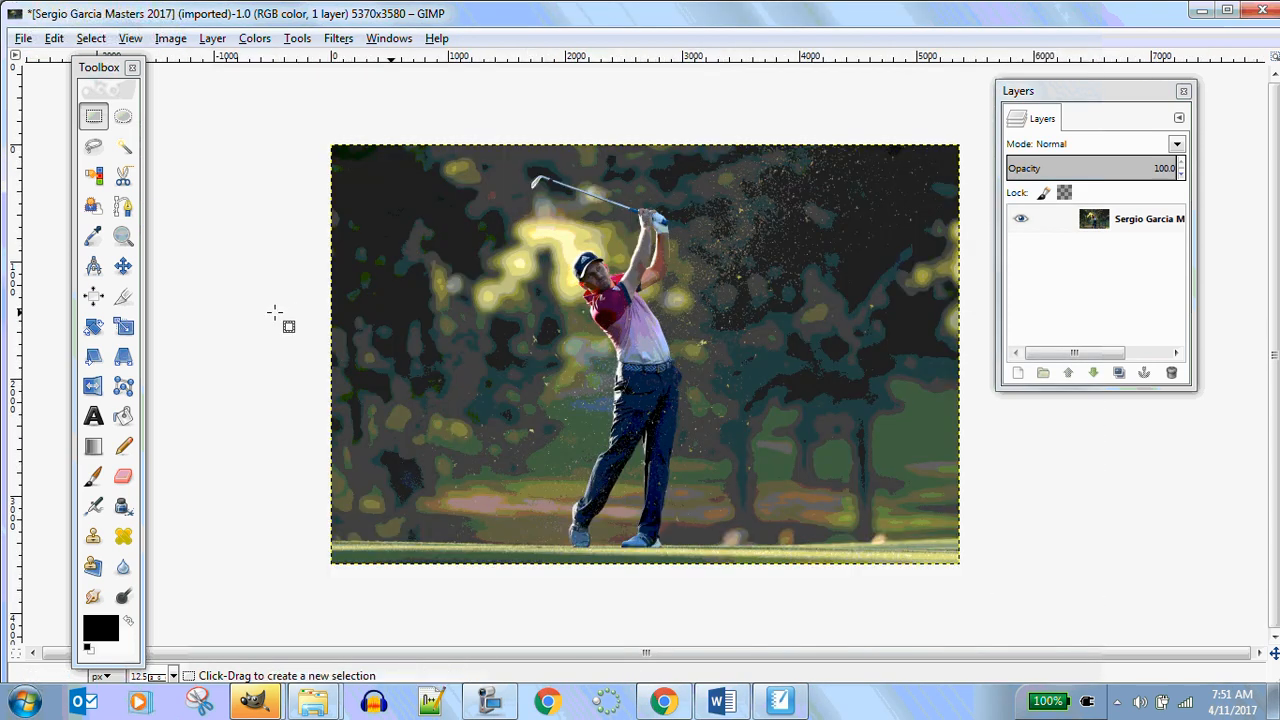
left_click(123, 300)
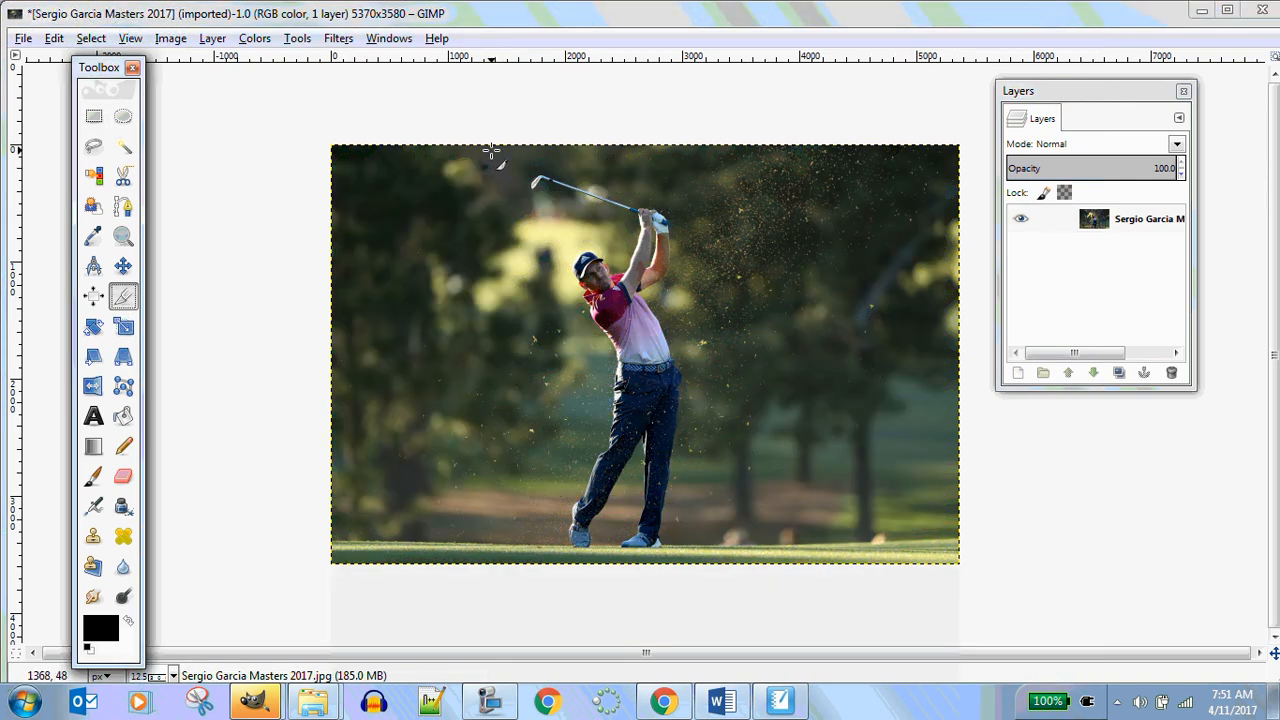
left_click_drag(481, 145, 789, 576)
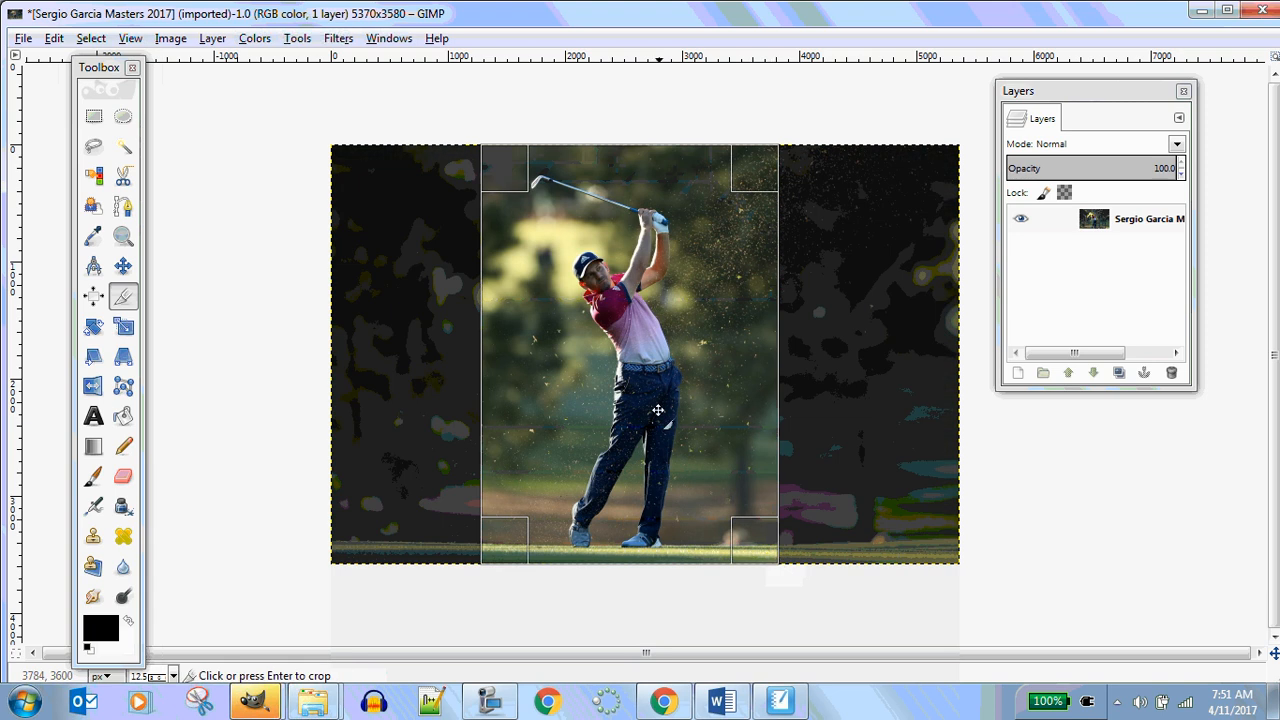
left_click(656, 410)
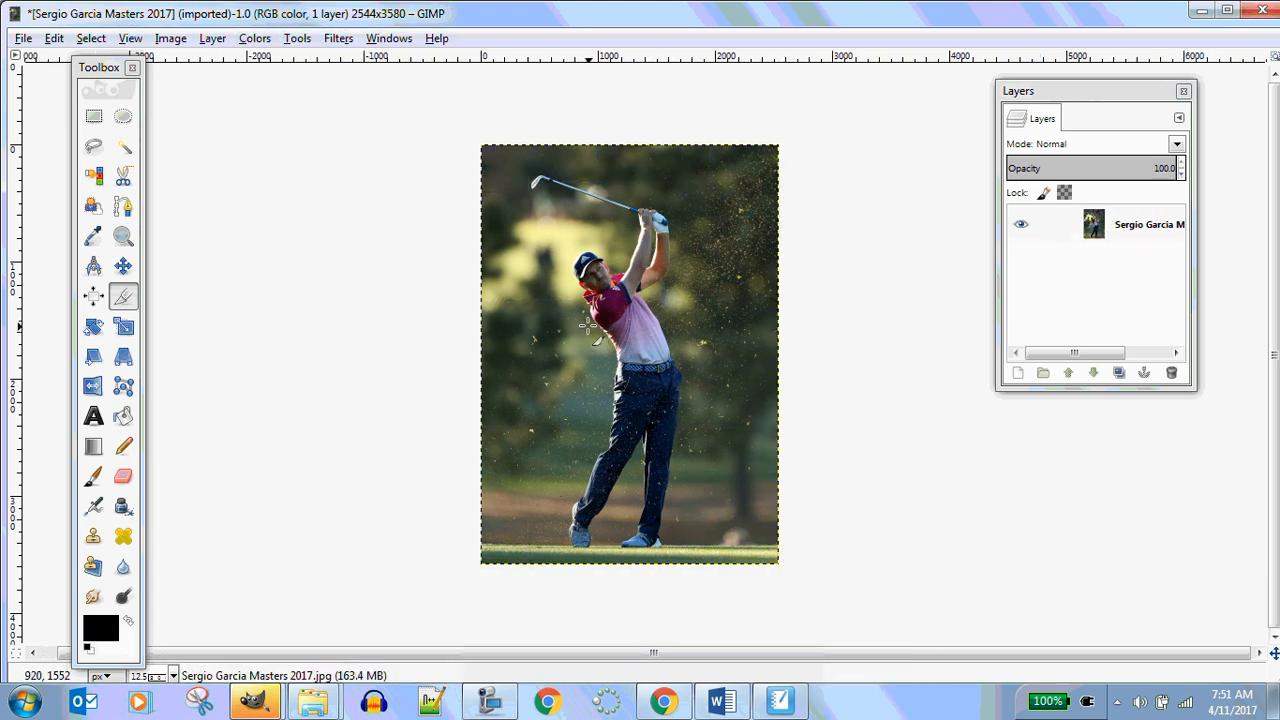
Start a Free Select outline at the back shoe and trace up the back of the leg to the belt
scroll(590, 328, "up", 2)
scroll(585, 322, "down", 1)
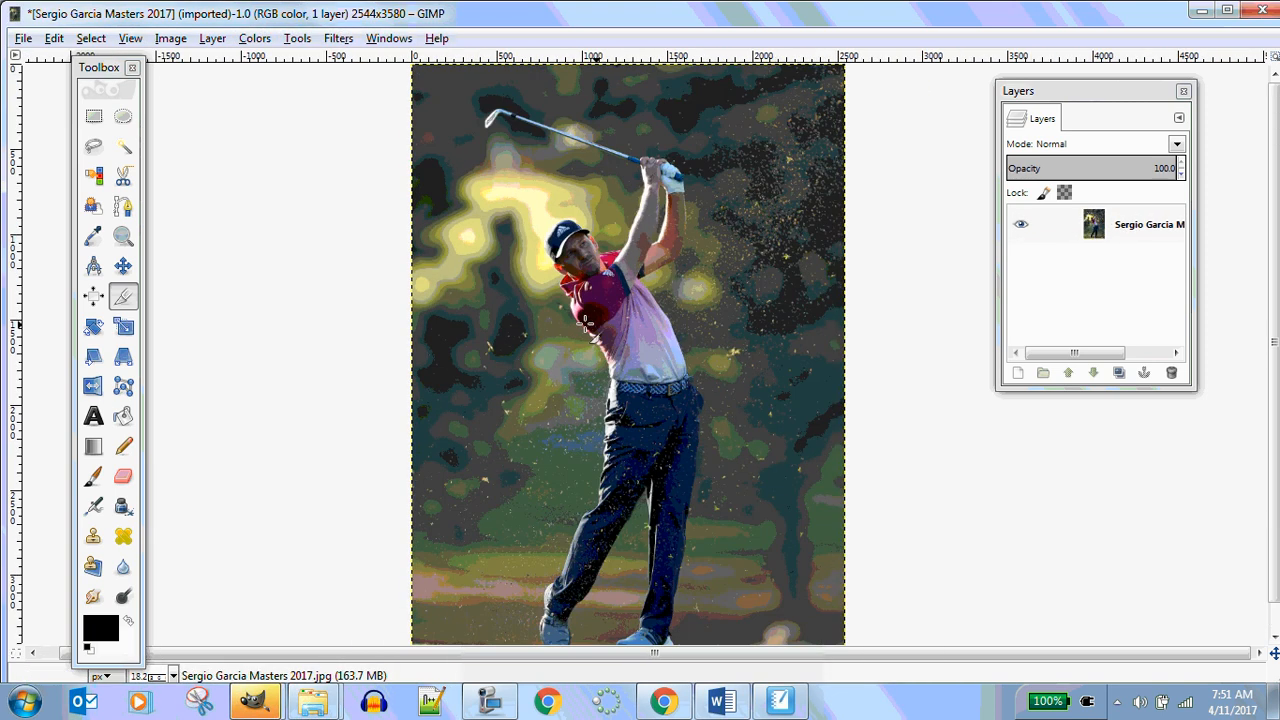
scroll(585, 322, "down", 1)
scroll(585, 322, "up", 1)
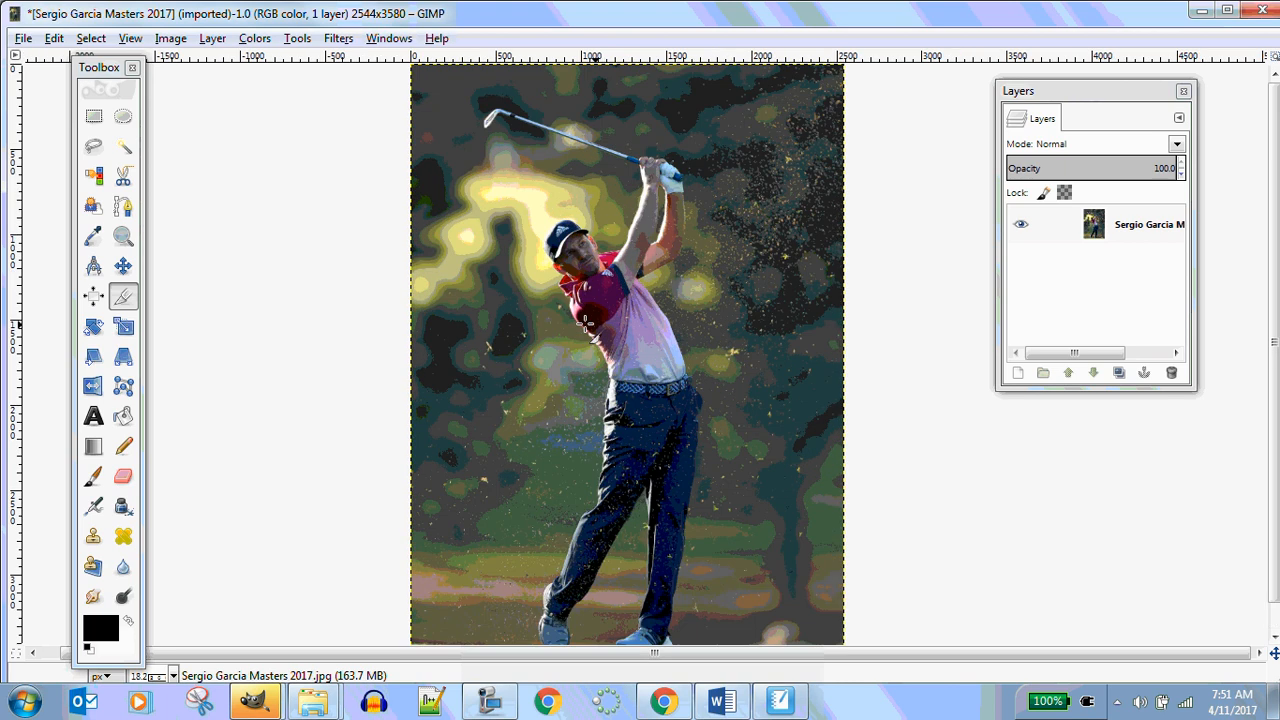
scroll(585, 322, "down", 1)
scroll(585, 322, "up", 1)
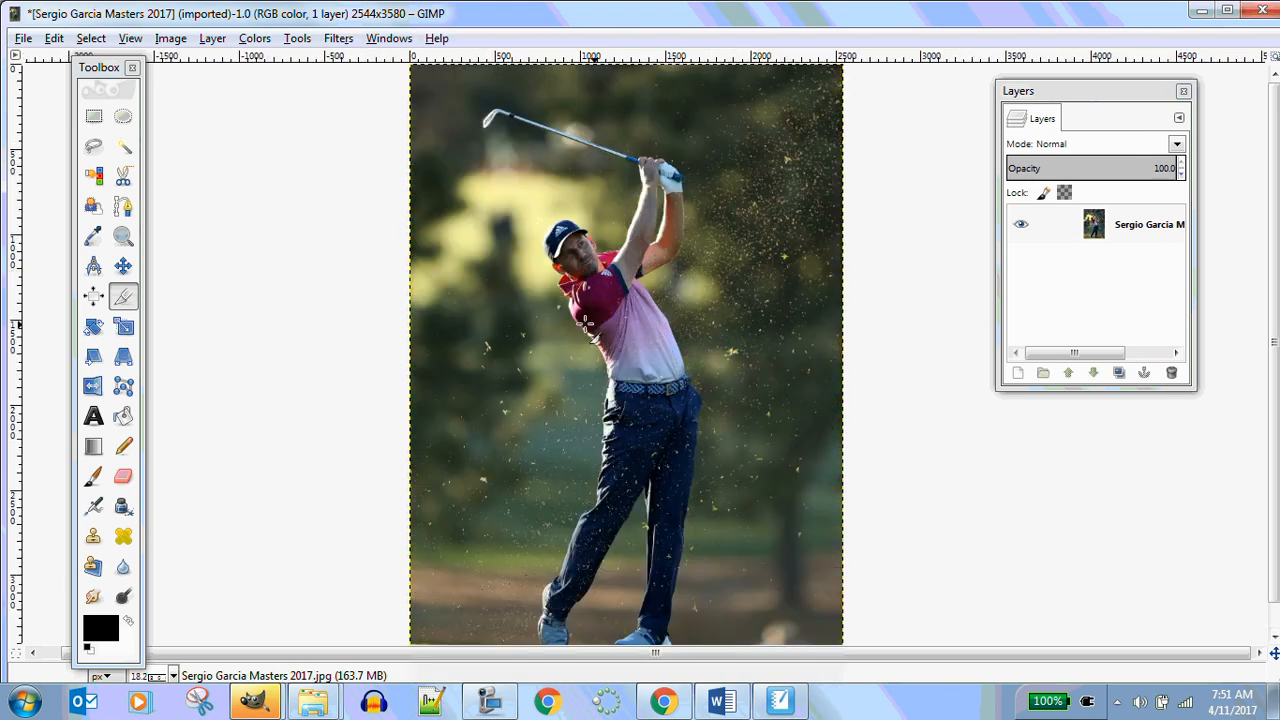
scroll(1274, 377, "down", 1)
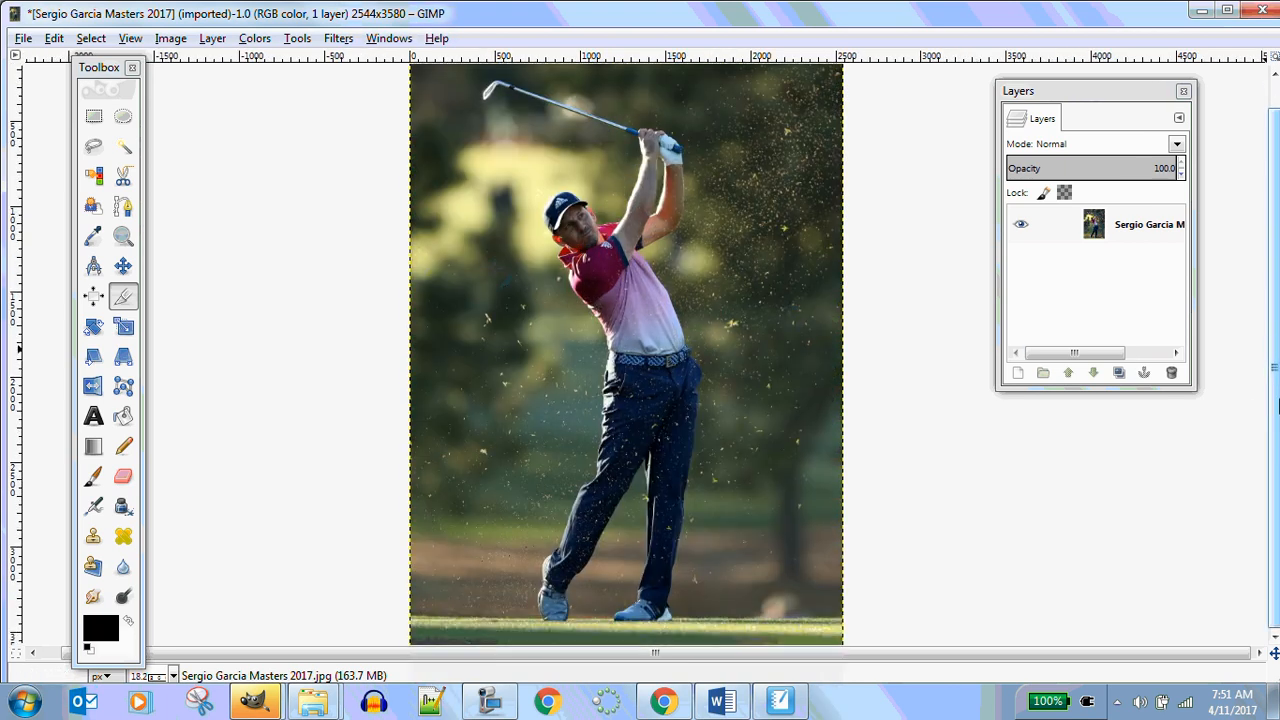
left_click(94, 148)
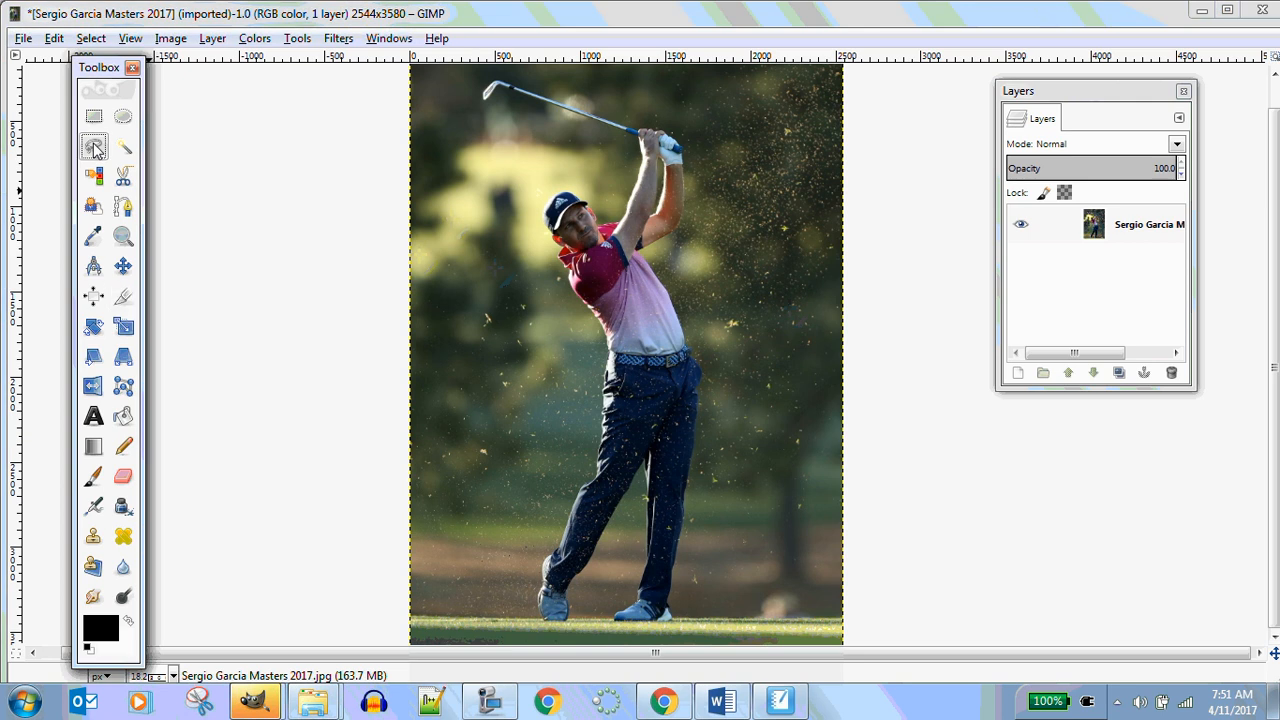
left_click(543, 618)
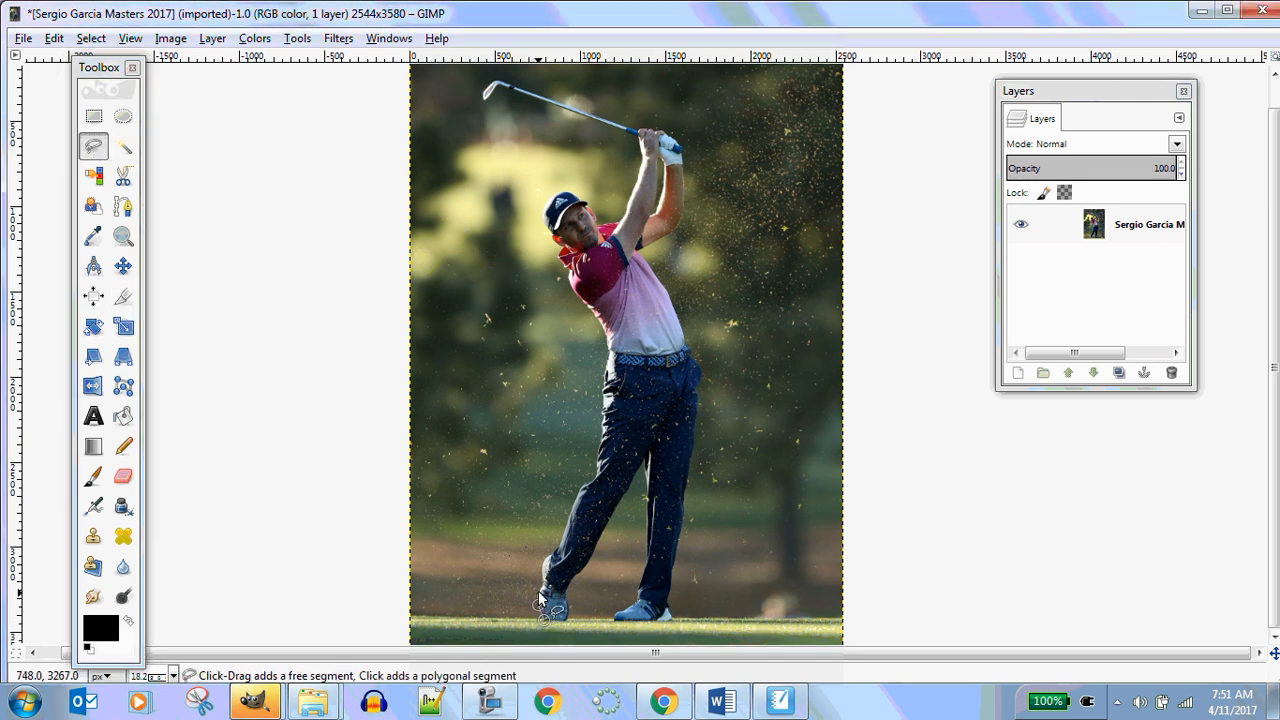
left_click(542, 592)
left_click(542, 568)
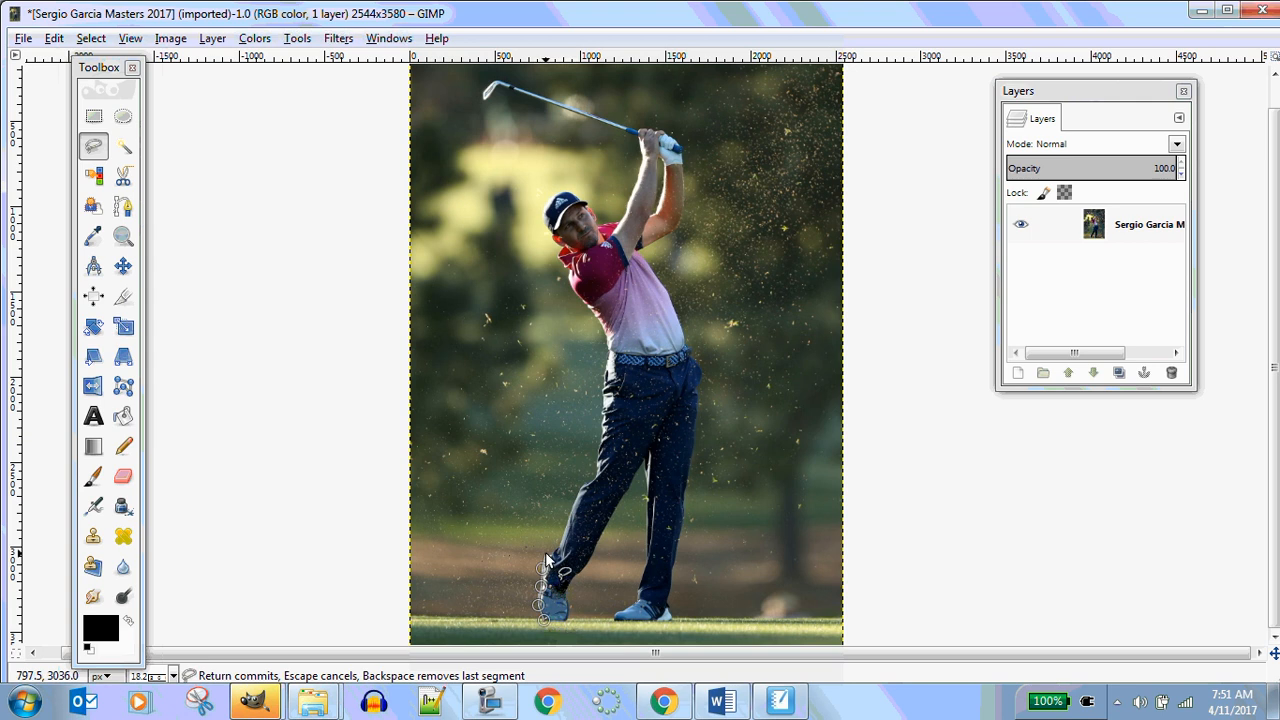
left_click(546, 554)
left_click(556, 551)
left_click(562, 535)
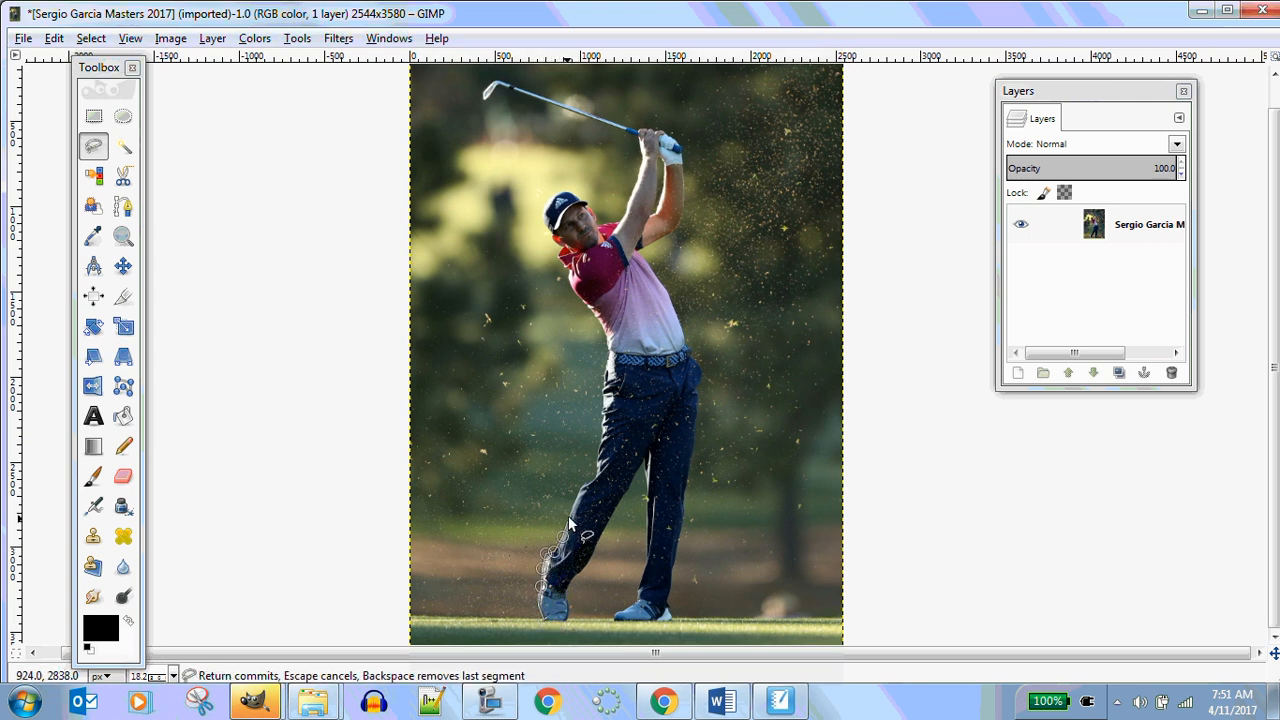
left_click(570, 510)
left_click(580, 487)
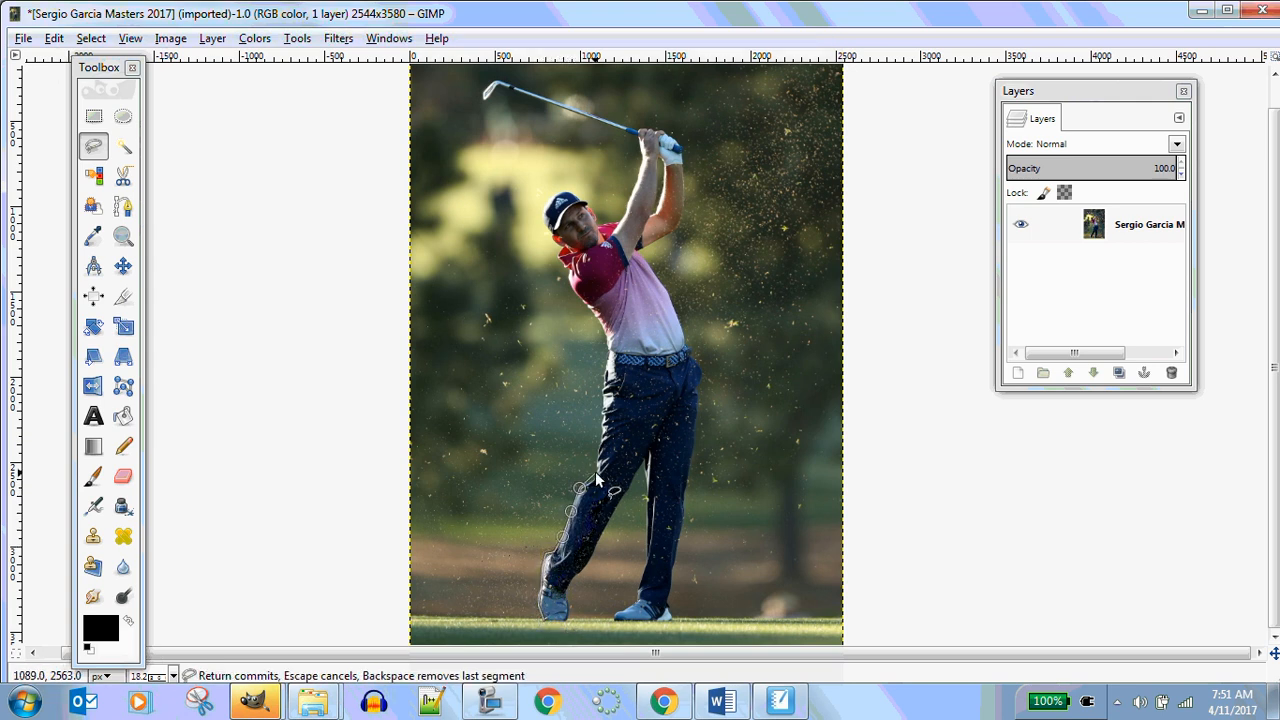
left_click(596, 473)
left_click(600, 444)
left_click(602, 415)
left_click(603, 391)
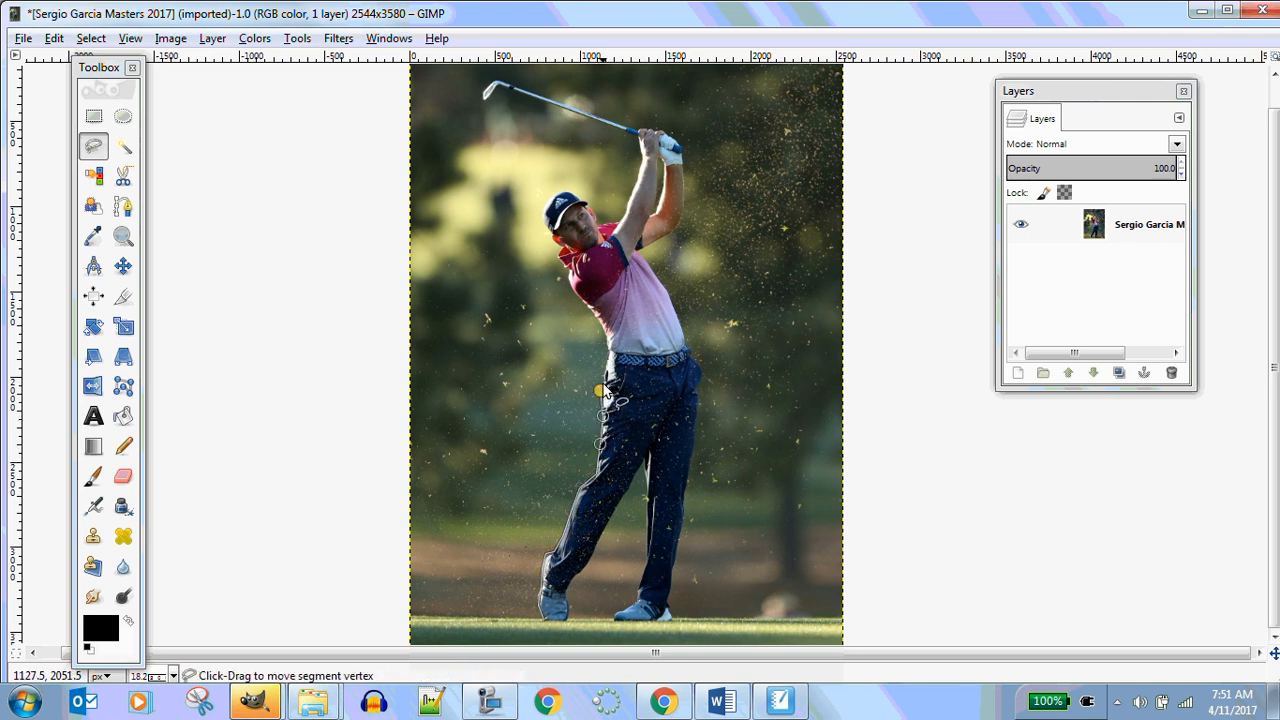
left_click(606, 369)
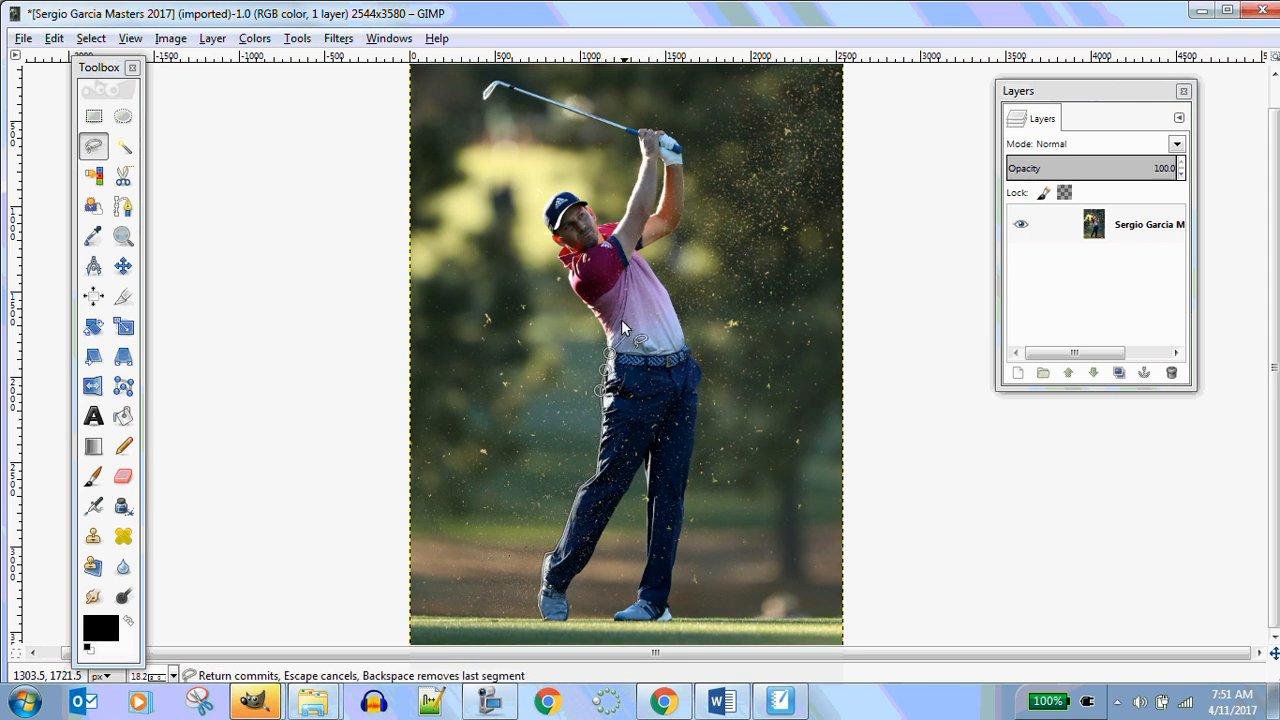
Continue the outline up the back of the shirt and neck to the top of the cap
left_click(609, 350)
left_click(598, 312)
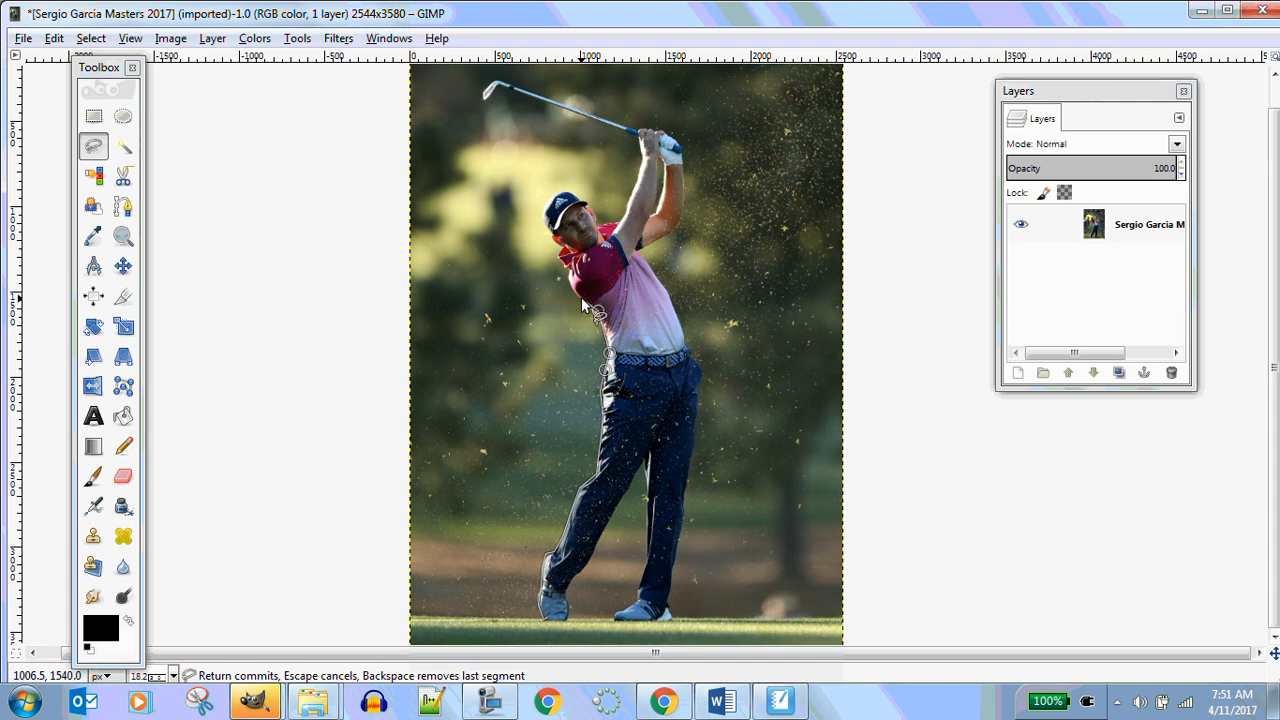
left_click(584, 290)
left_click(567, 265)
left_click(557, 253)
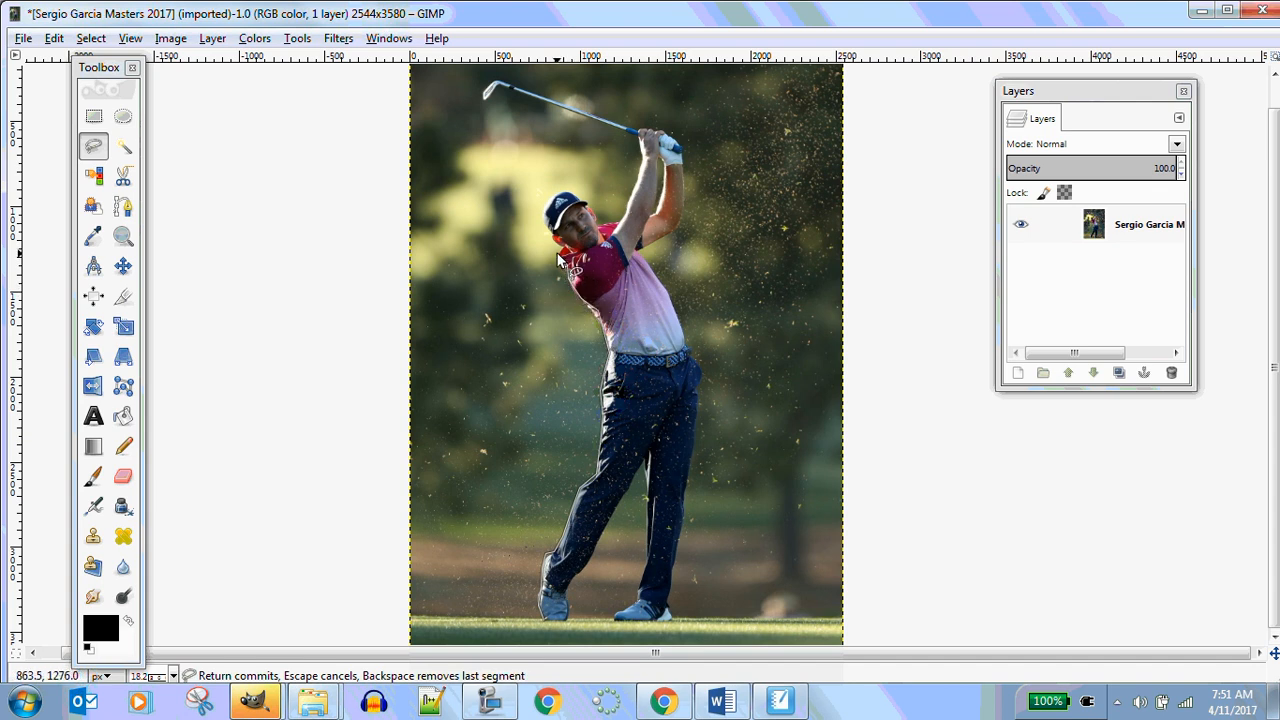
left_click(565, 246)
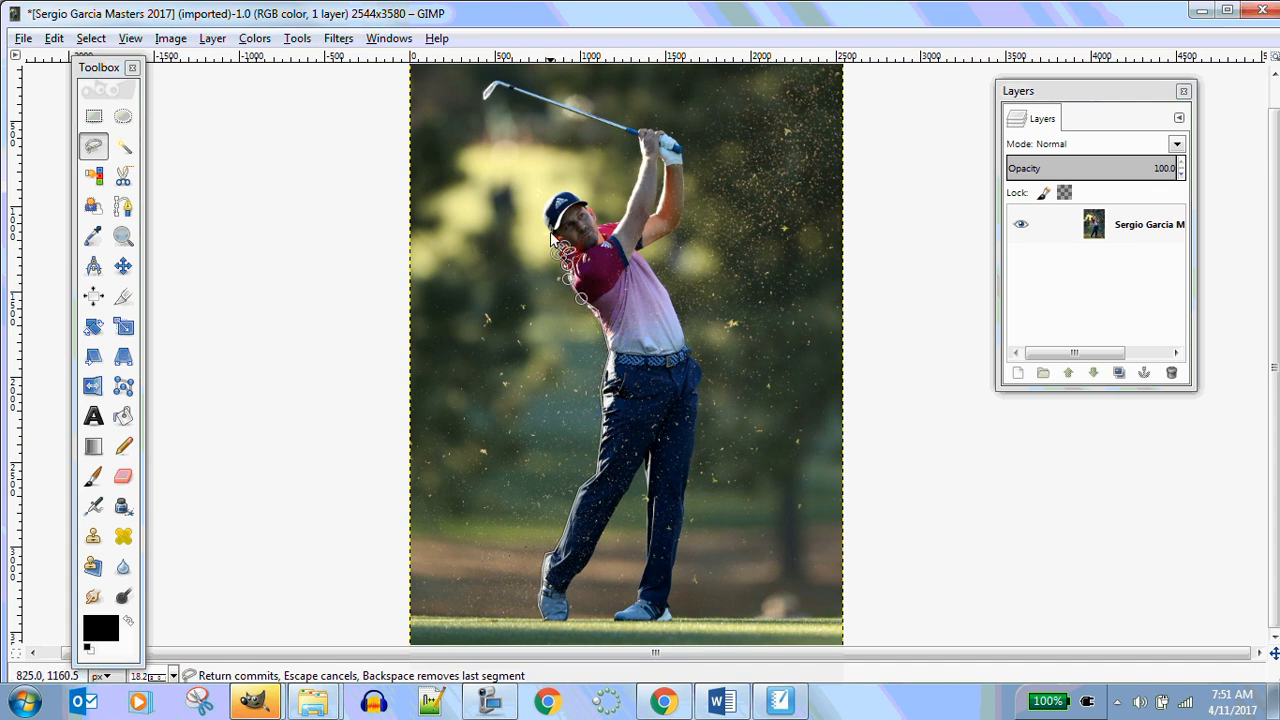
left_click(549, 232)
left_click(542, 211)
left_click(552, 198)
left_click(565, 190)
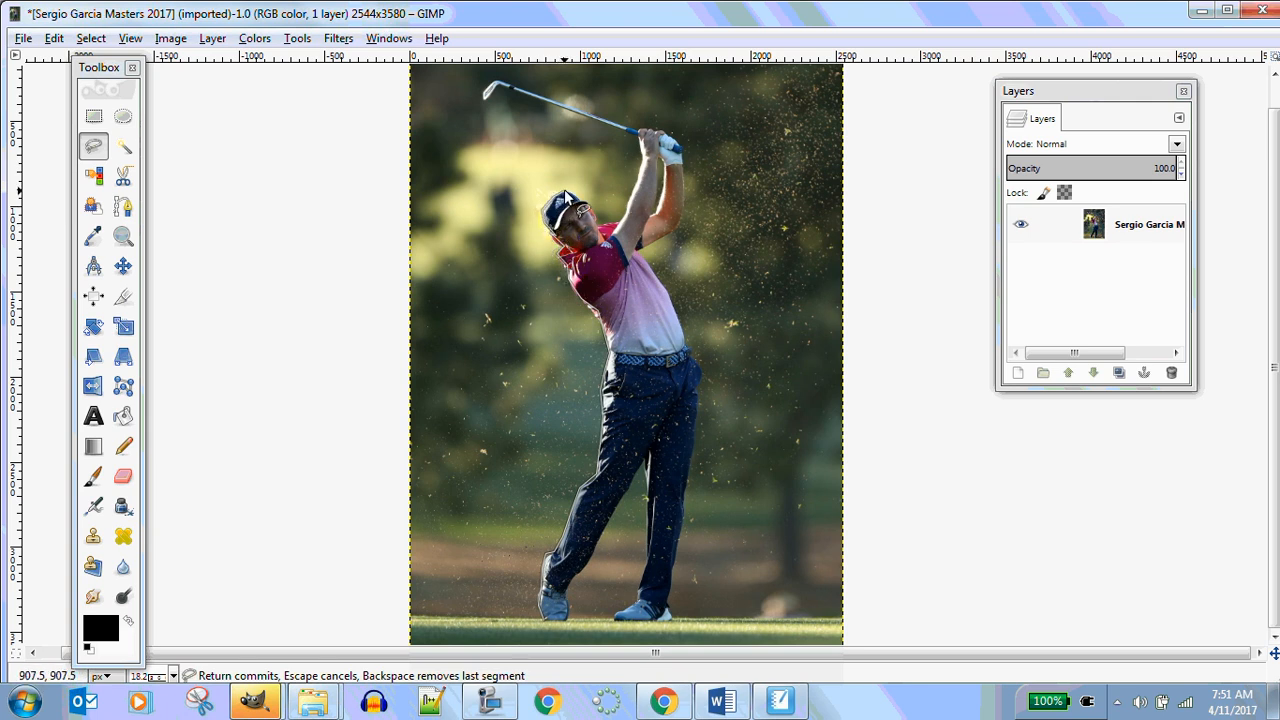
Continue the Free Select outline around the front of the cap and face down to the collar
left_click(577, 194)
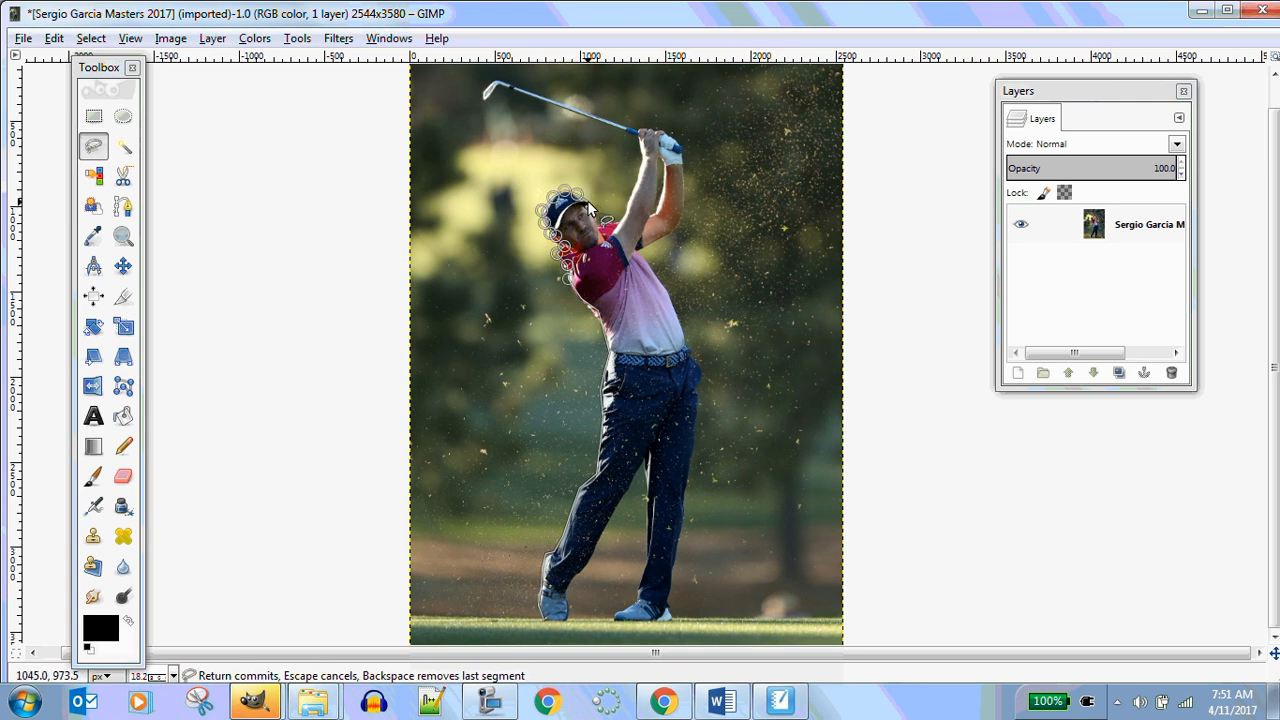
left_click(588, 202)
left_click(596, 216)
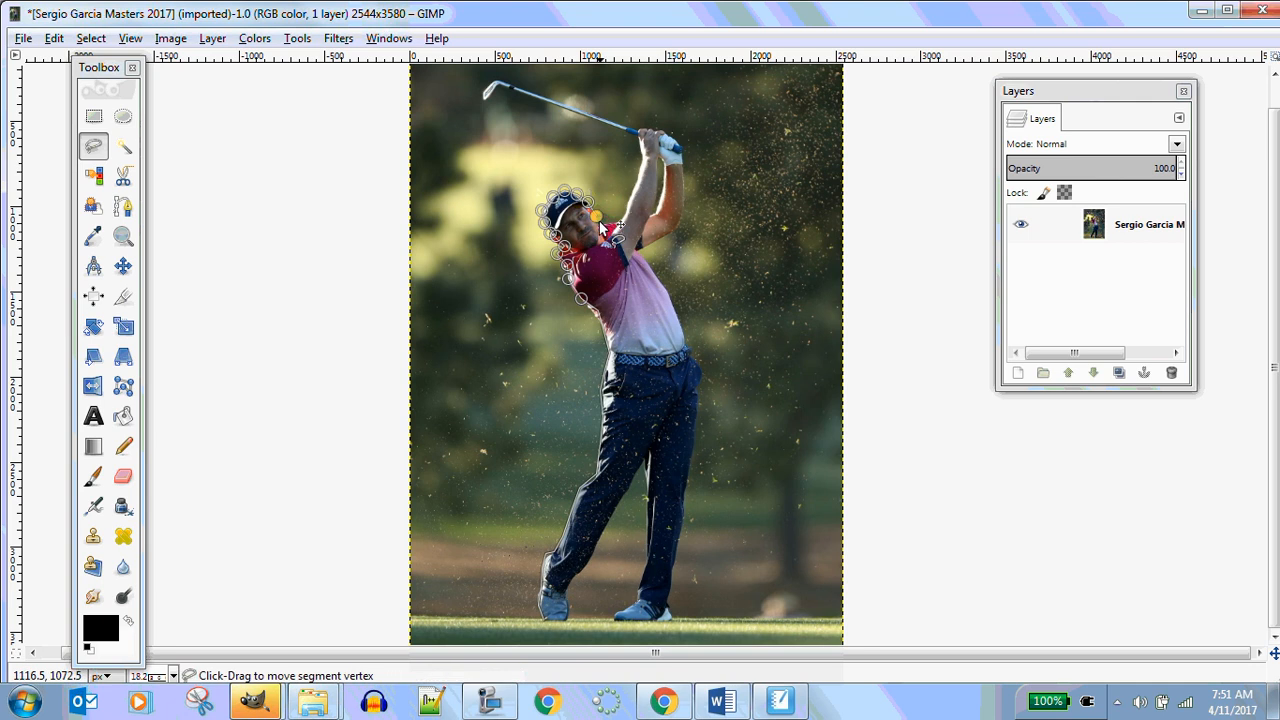
left_click_drag(597, 217, 598, 220)
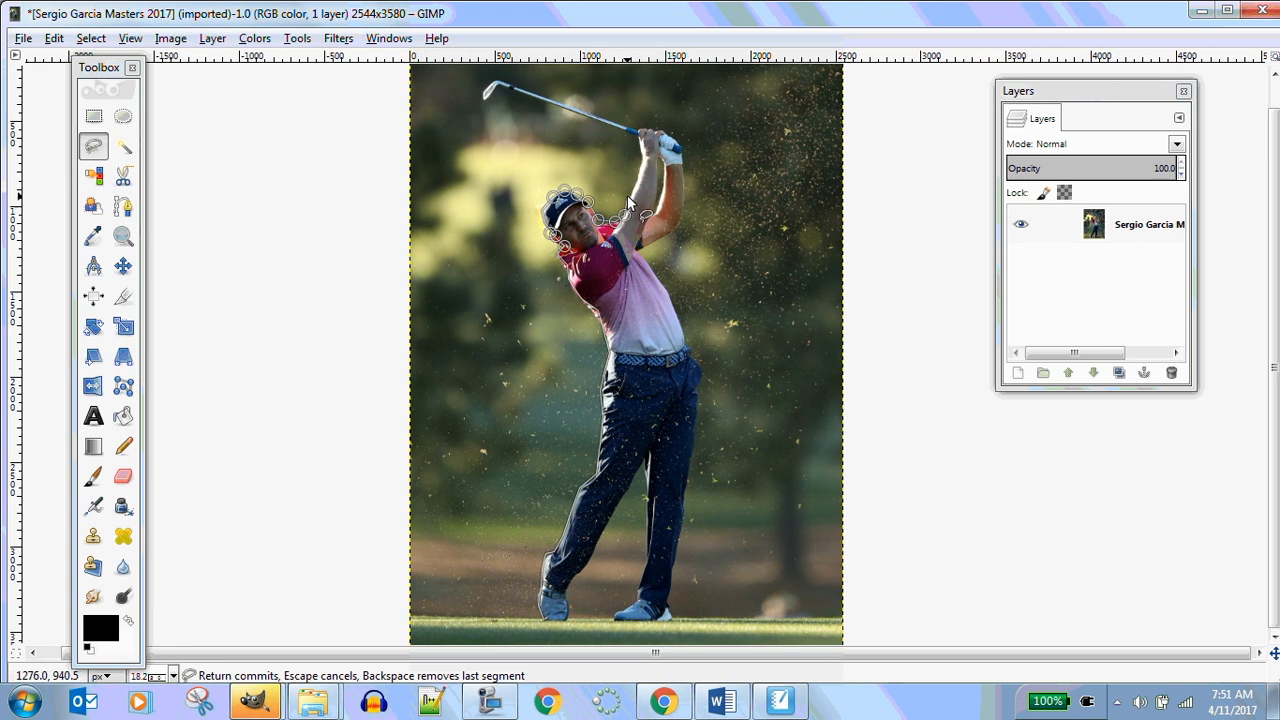
Extend the outline up the raised arm to the hands and out along the top of the club shaft
left_click(628, 194)
left_click(639, 174)
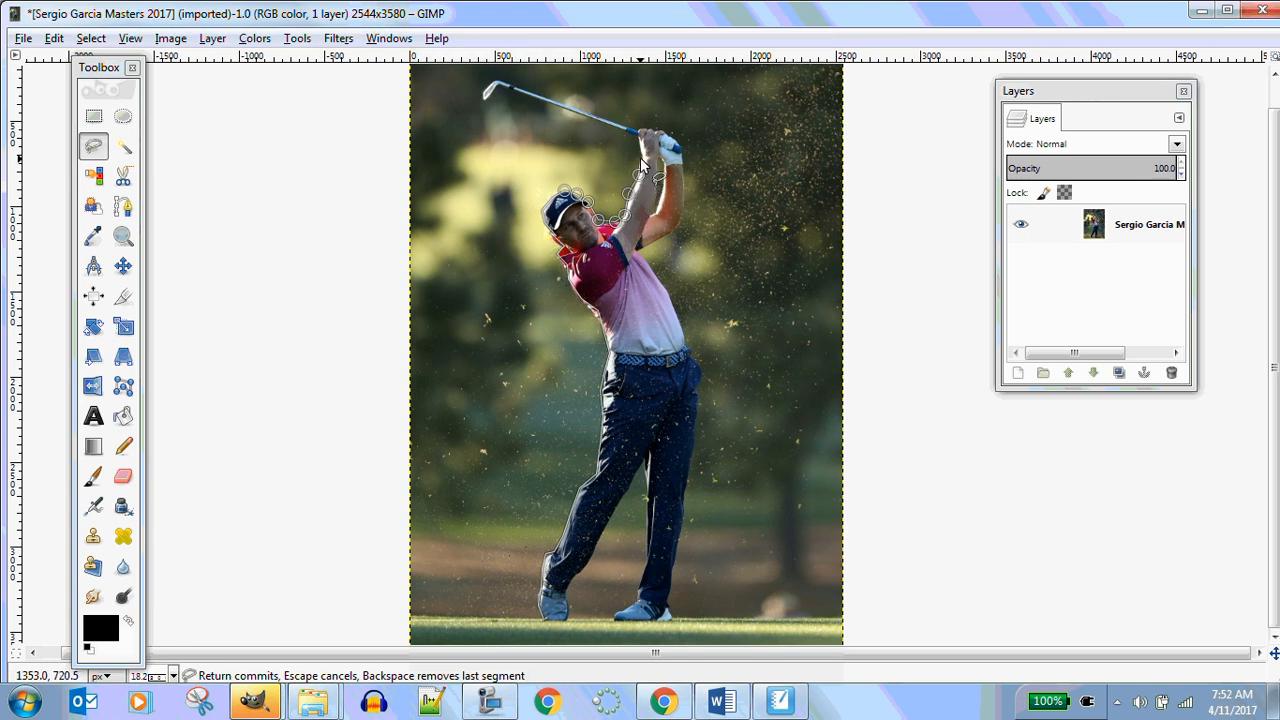
left_click(640, 158)
left_click(640, 145)
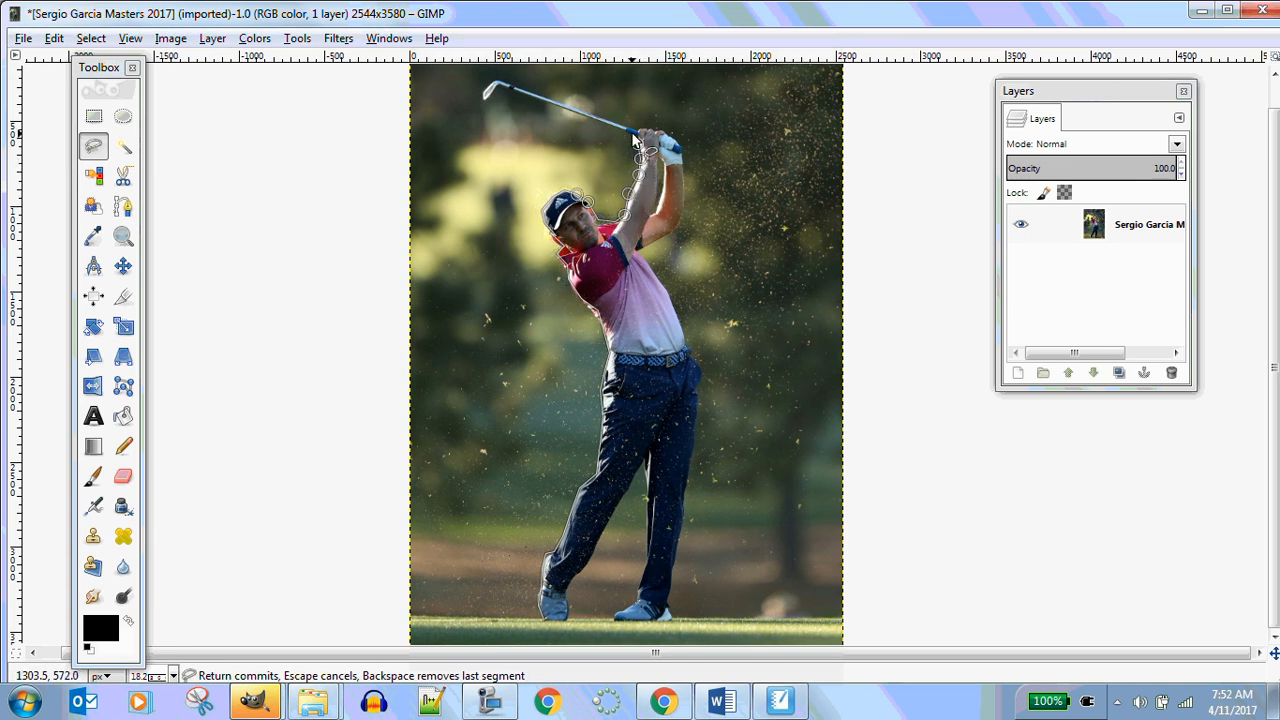
left_click(637, 134)
left_click(599, 133)
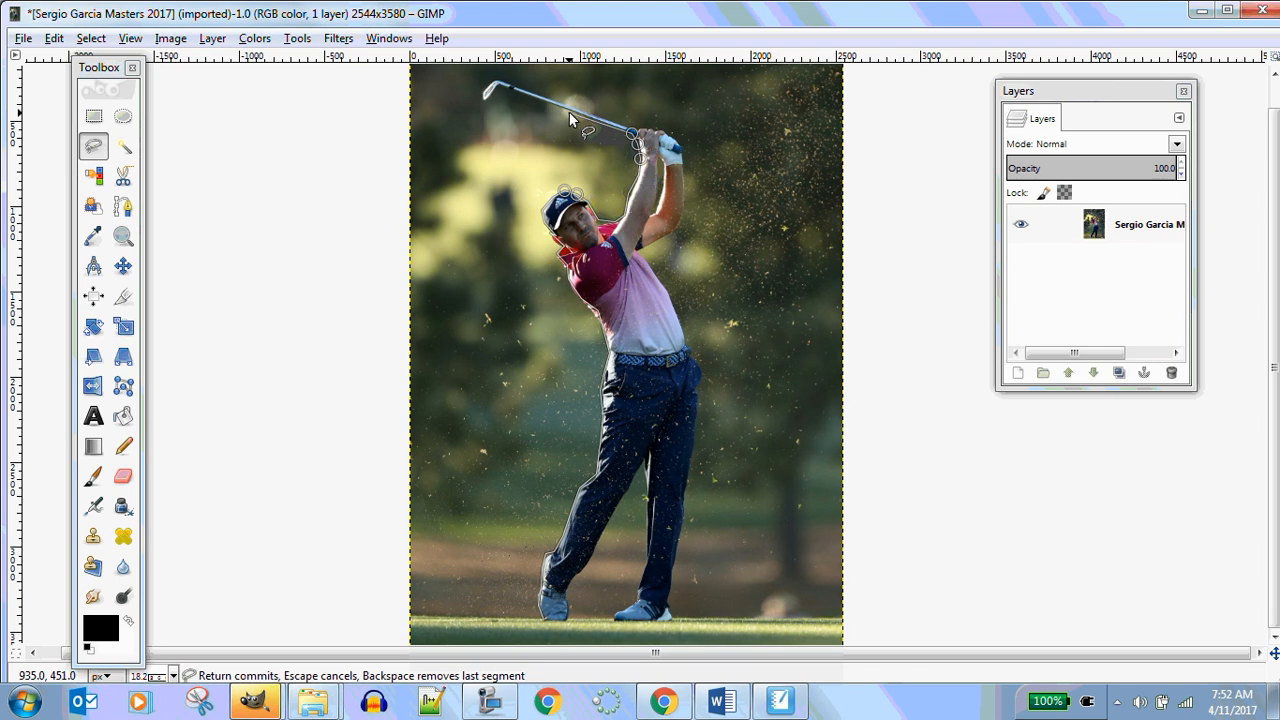
Trace around the club head and back along the underside of the shaft to the hands
left_click(496, 85)
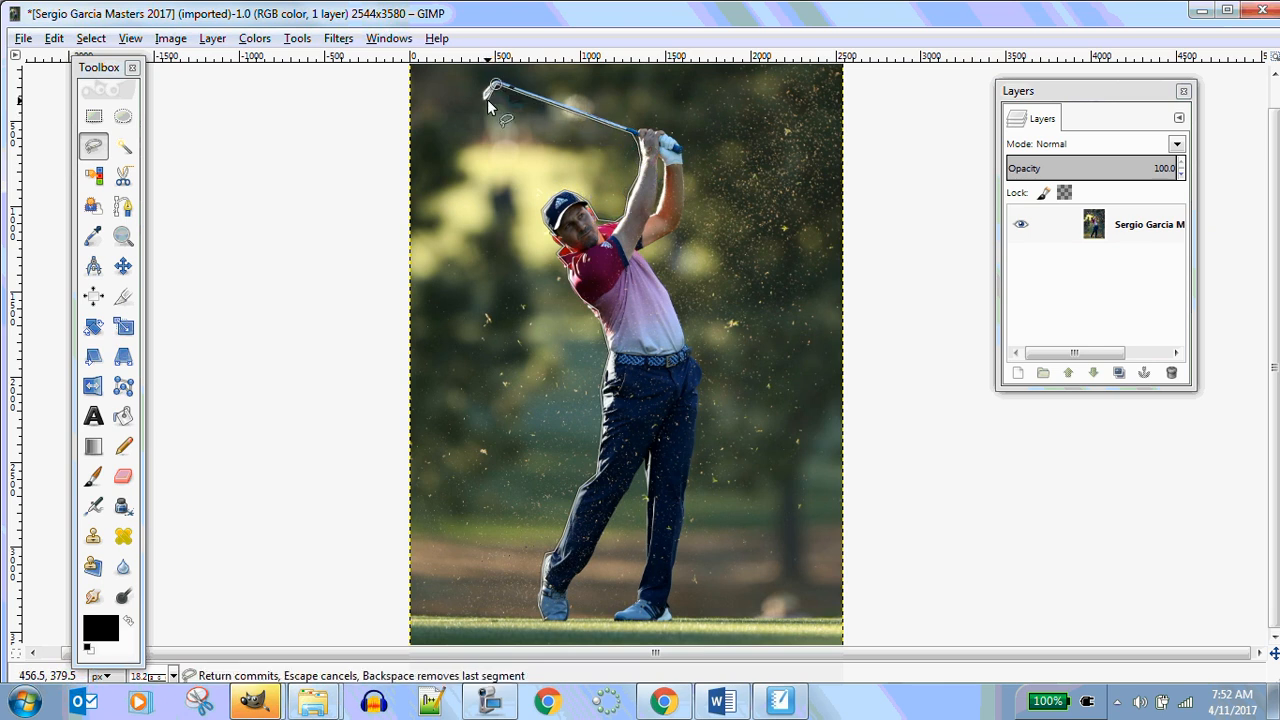
left_click(488, 101)
left_click(482, 93)
left_click(547, 96)
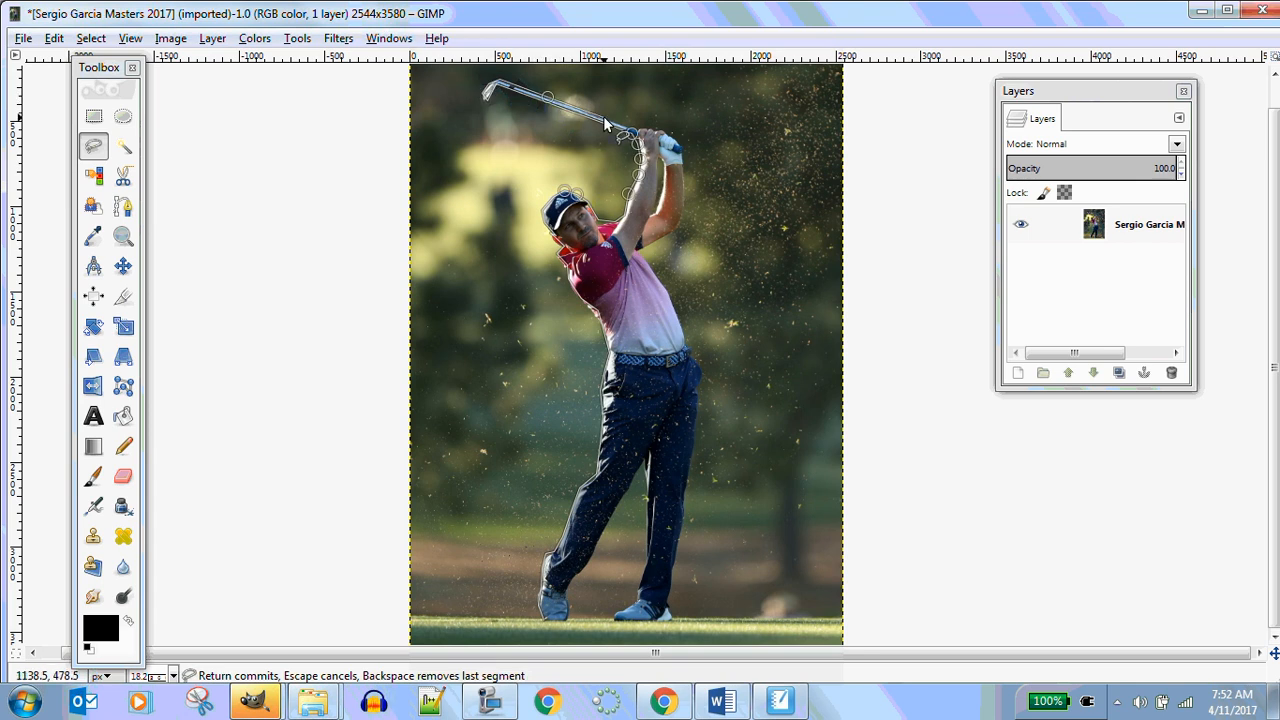
left_click(607, 118)
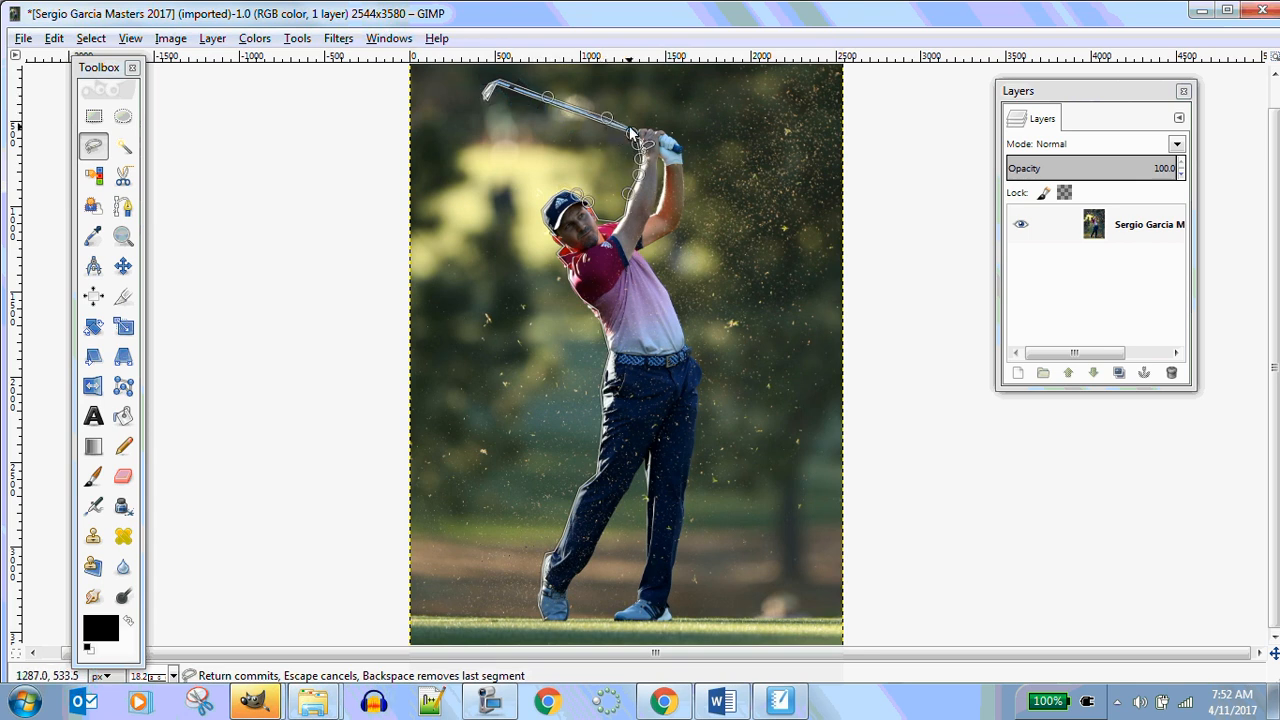
left_click(651, 127)
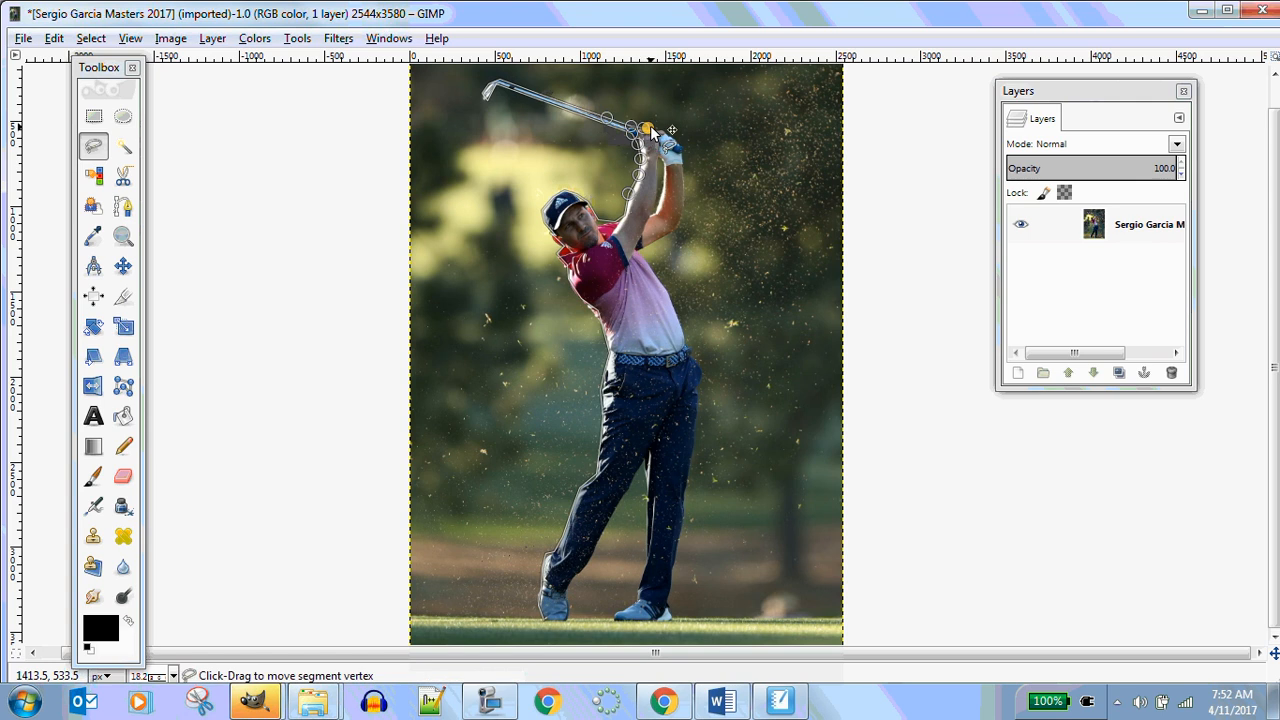
Trace around the gloved hands and down the outer arm towards the shoulder
left_click(662, 130)
left_click(670, 137)
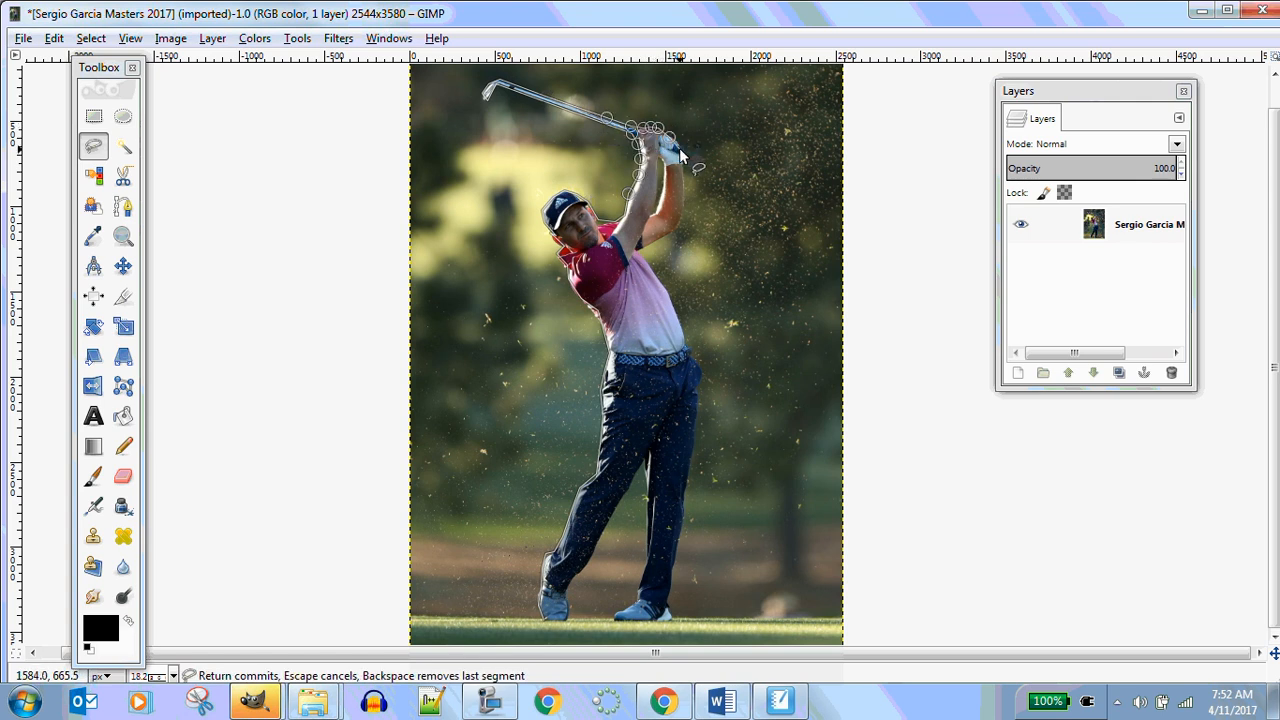
left_click(680, 149)
left_click(684, 171)
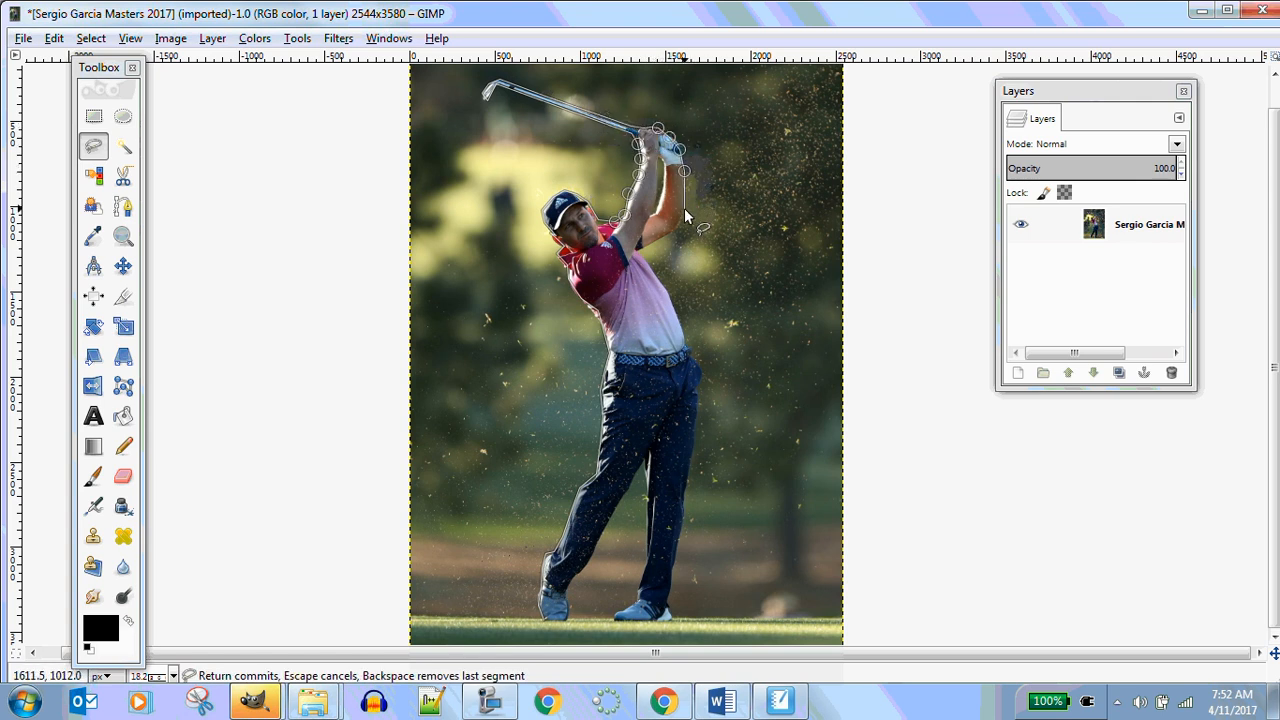
left_click(684, 209)
left_click(676, 228)
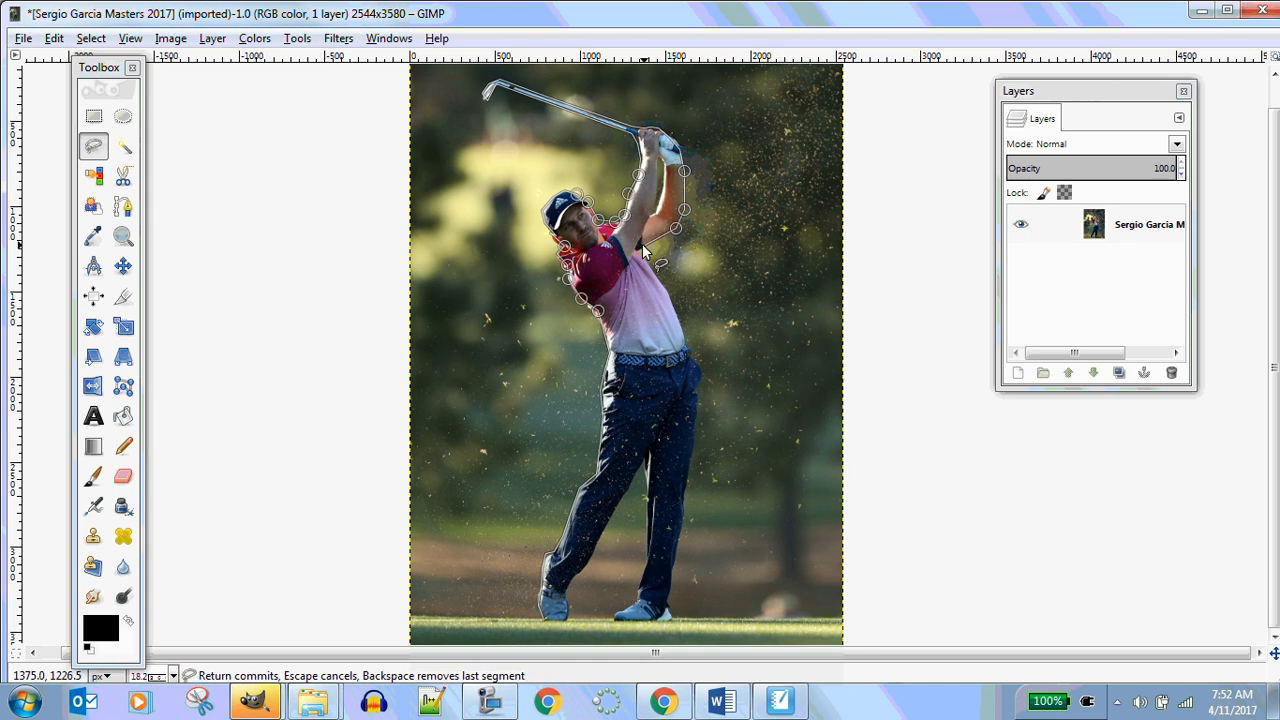
Continue the outline down the front of the shirt and trousers to the knee
left_click(638, 251)
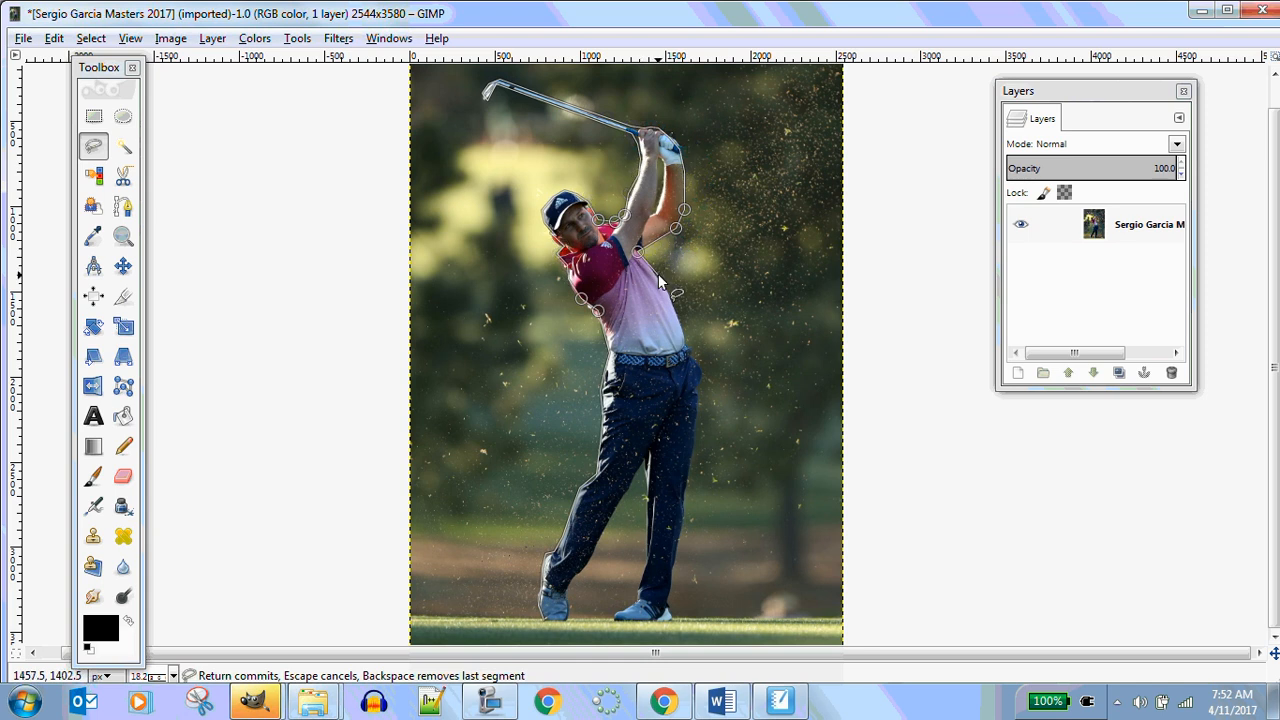
left_click(658, 275)
left_click(680, 317)
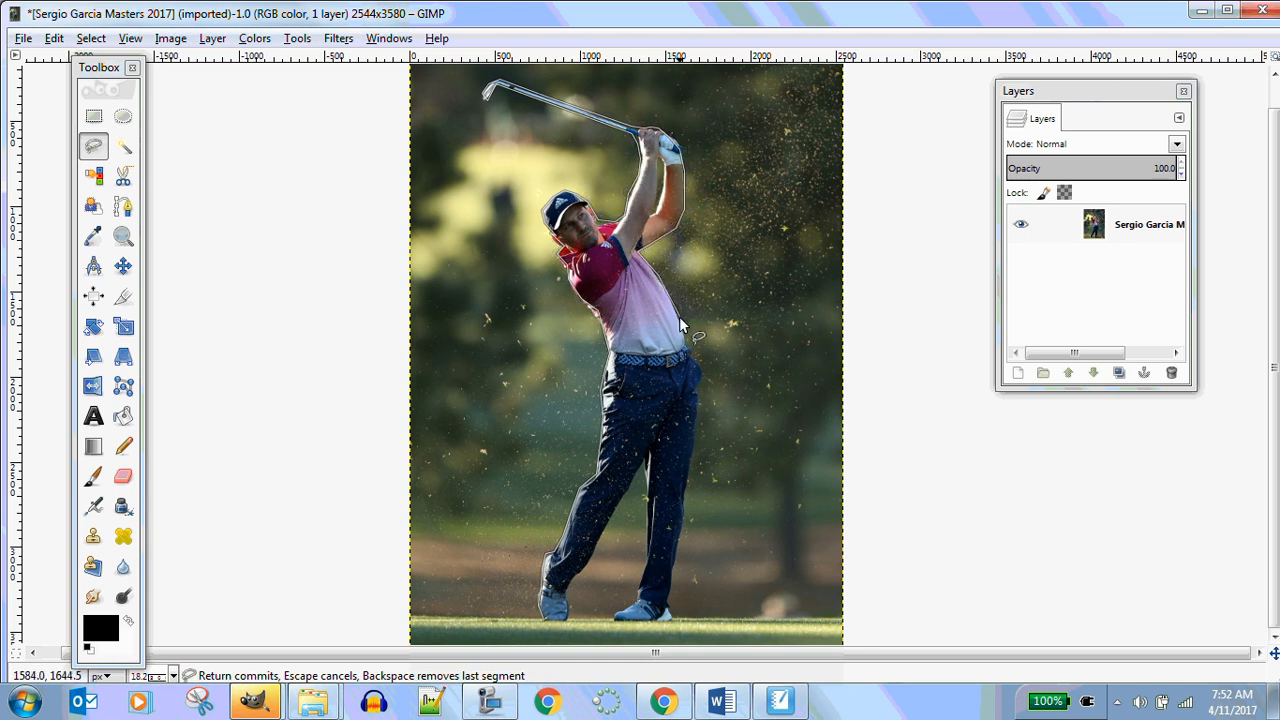
left_click(700, 378)
left_click(695, 439)
Trace down the front leg to the toe of the front shoe
left_click(677, 542)
left_click(677, 553)
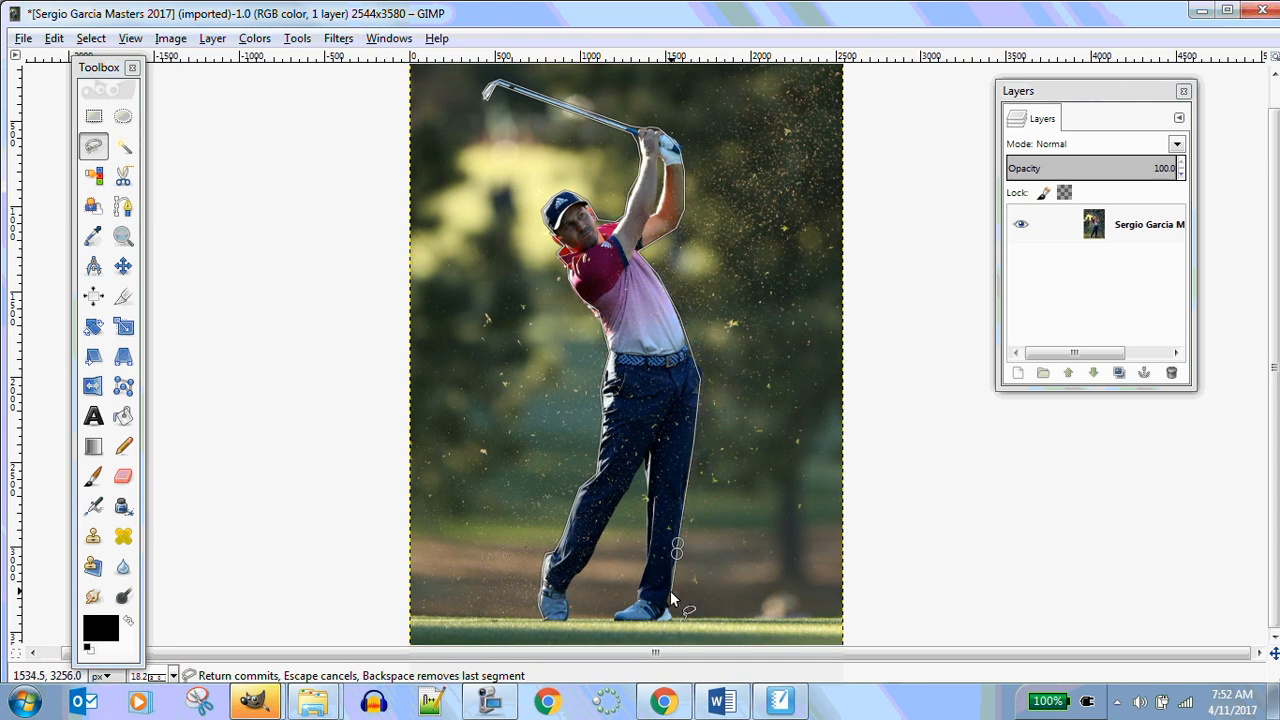
left_click(668, 591)
left_click(670, 613)
left_click(672, 621)
Trace along the front shoe's sole and up the inside of the front leg to the crotch
left_click(624, 621)
left_click(613, 621)
left_click(627, 605)
left_click(639, 595)
left_click(643, 557)
left_click(643, 459)
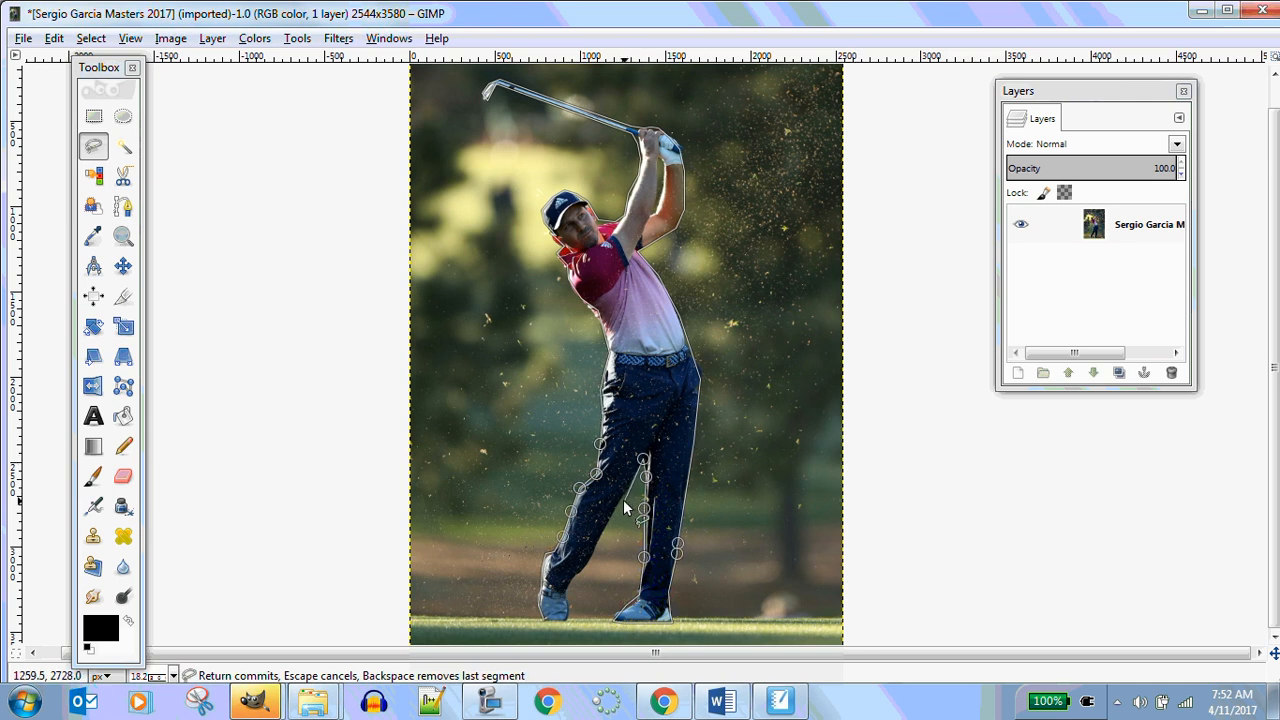
Trace down the inside of the back leg around the back shoe and close the outline at its start point
left_click(621, 499)
left_click(605, 525)
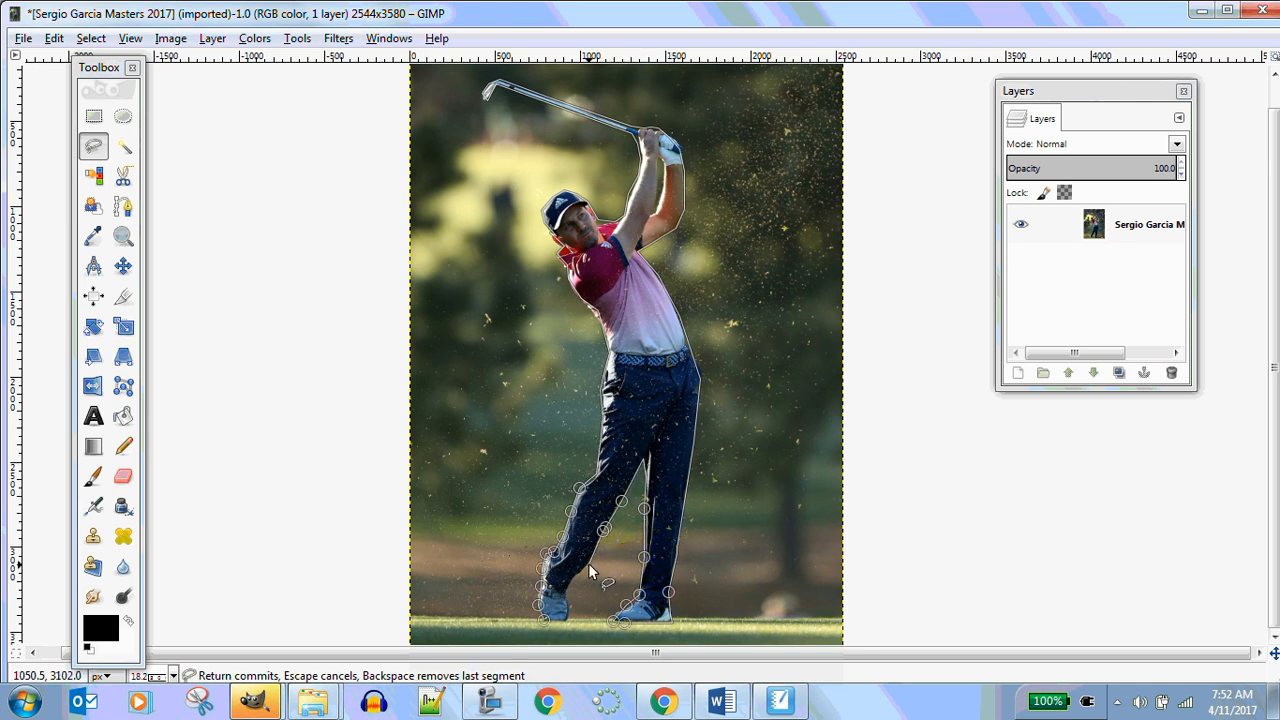
left_click(585, 574)
left_click(569, 582)
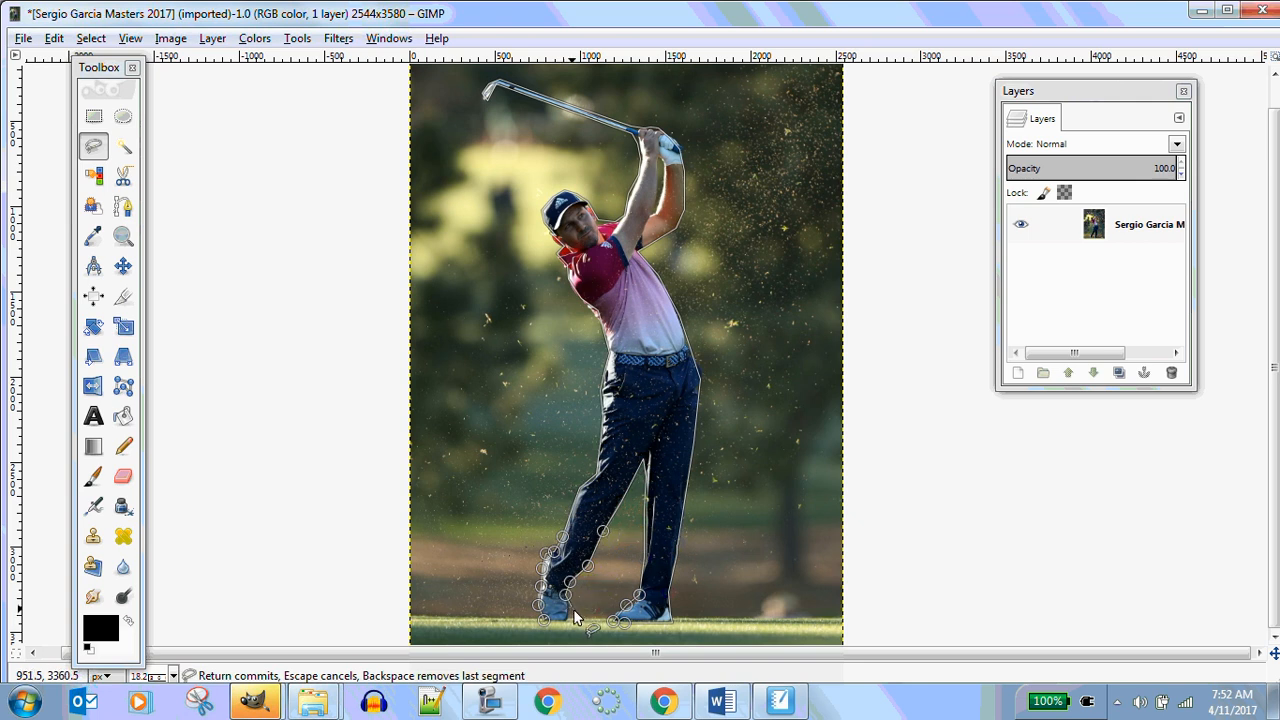
left_click(569, 613)
left_click(567, 621)
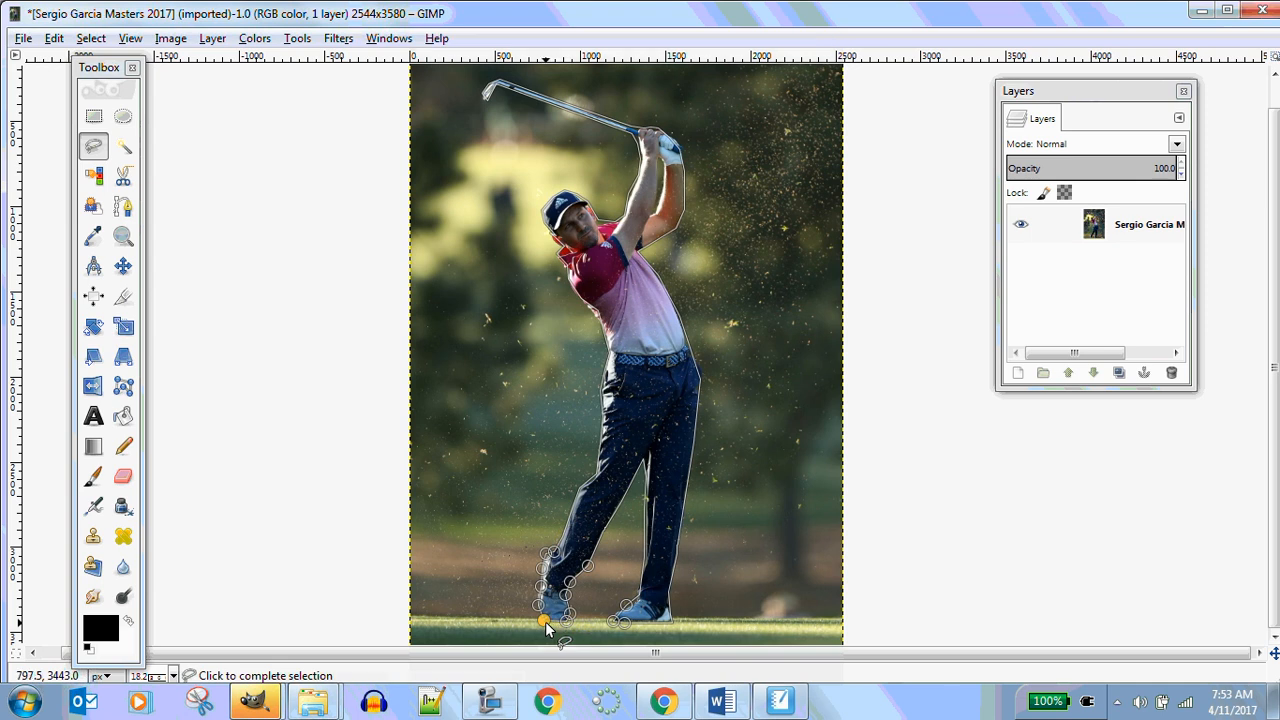
left_click(545, 621)
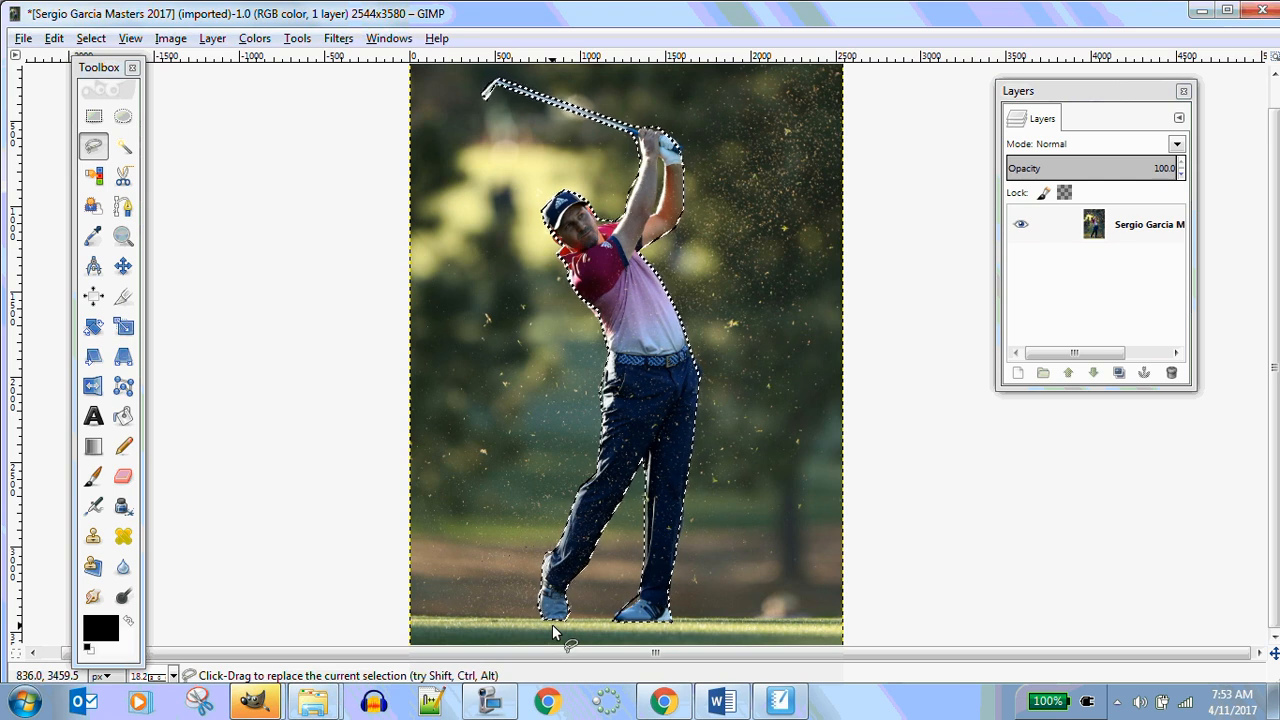
Try deleting the selected golfer area and undo the deletion
left_click(92, 40)
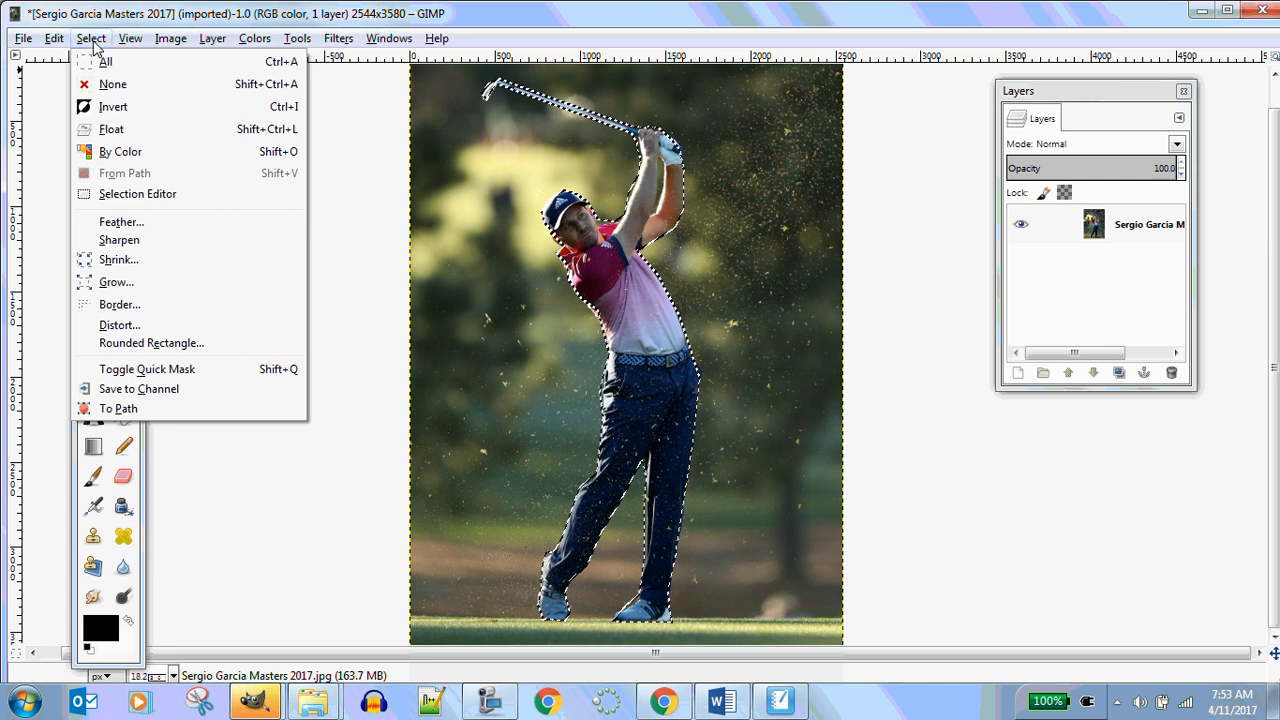
left_click(389, 157)
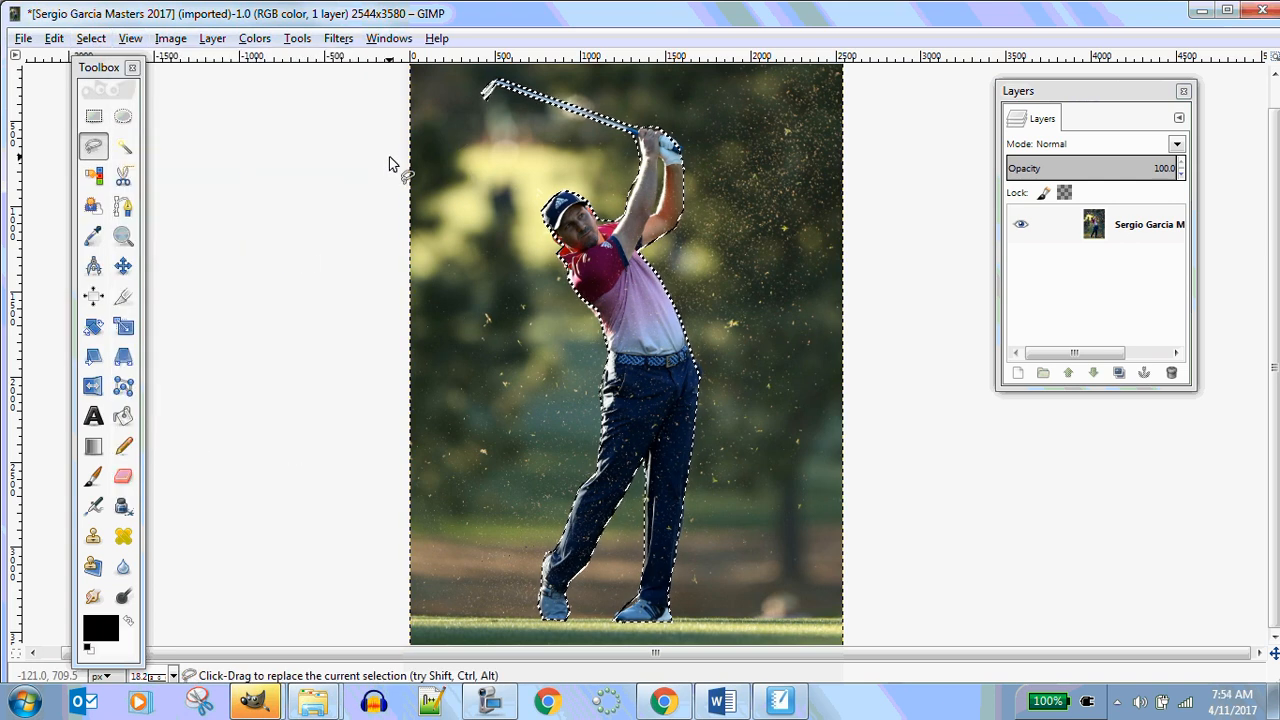
key("Delete")
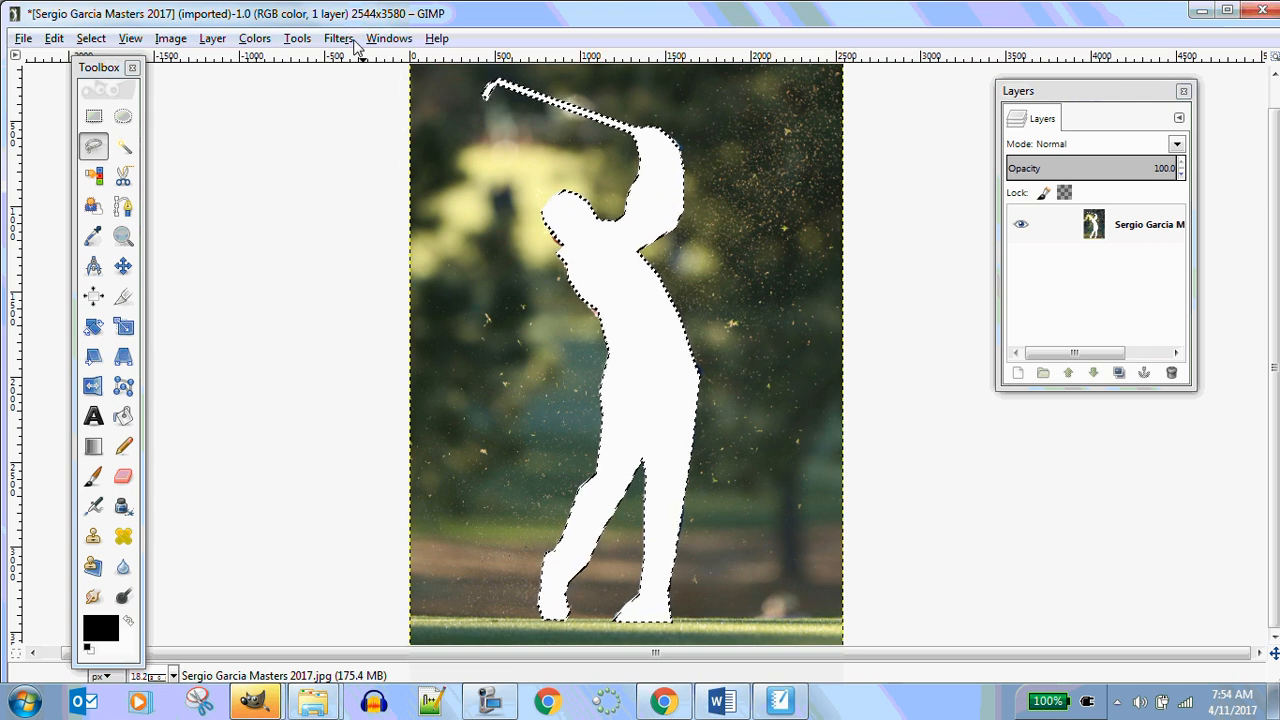
key("ctrl+z")
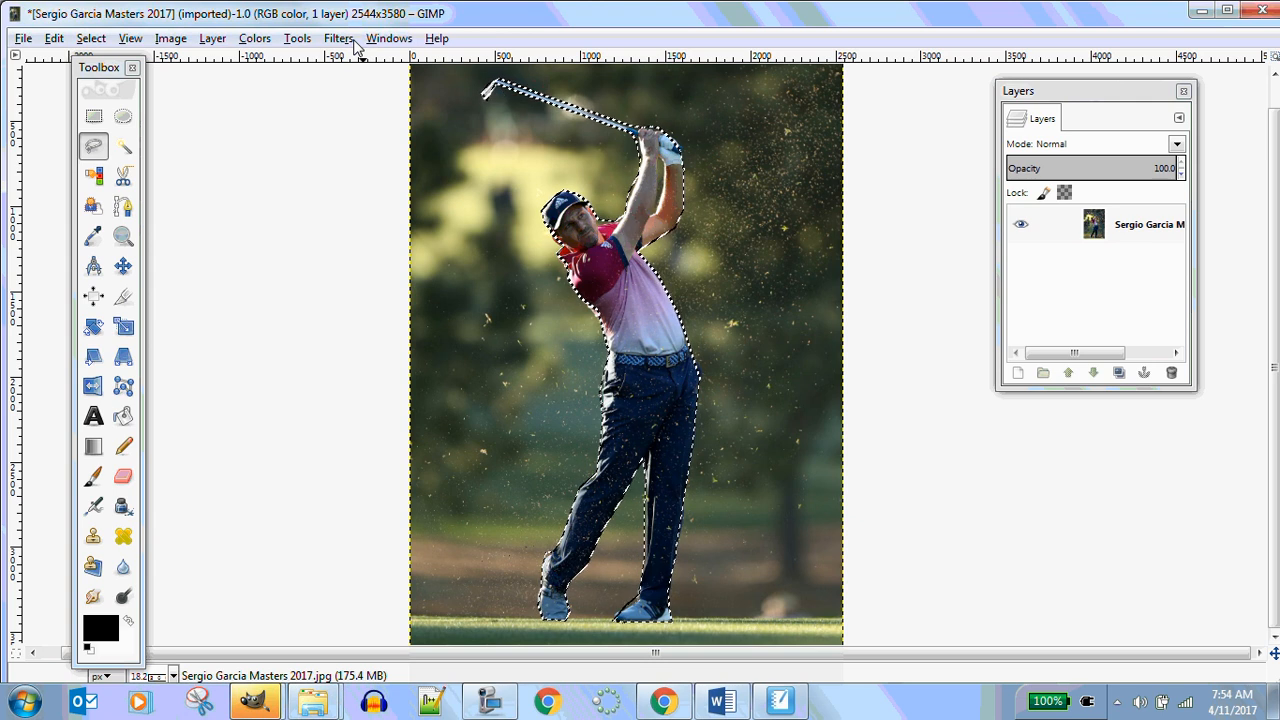
Invert the selection and delete the background around the golfer
left_click(90, 38)
left_click(110, 107)
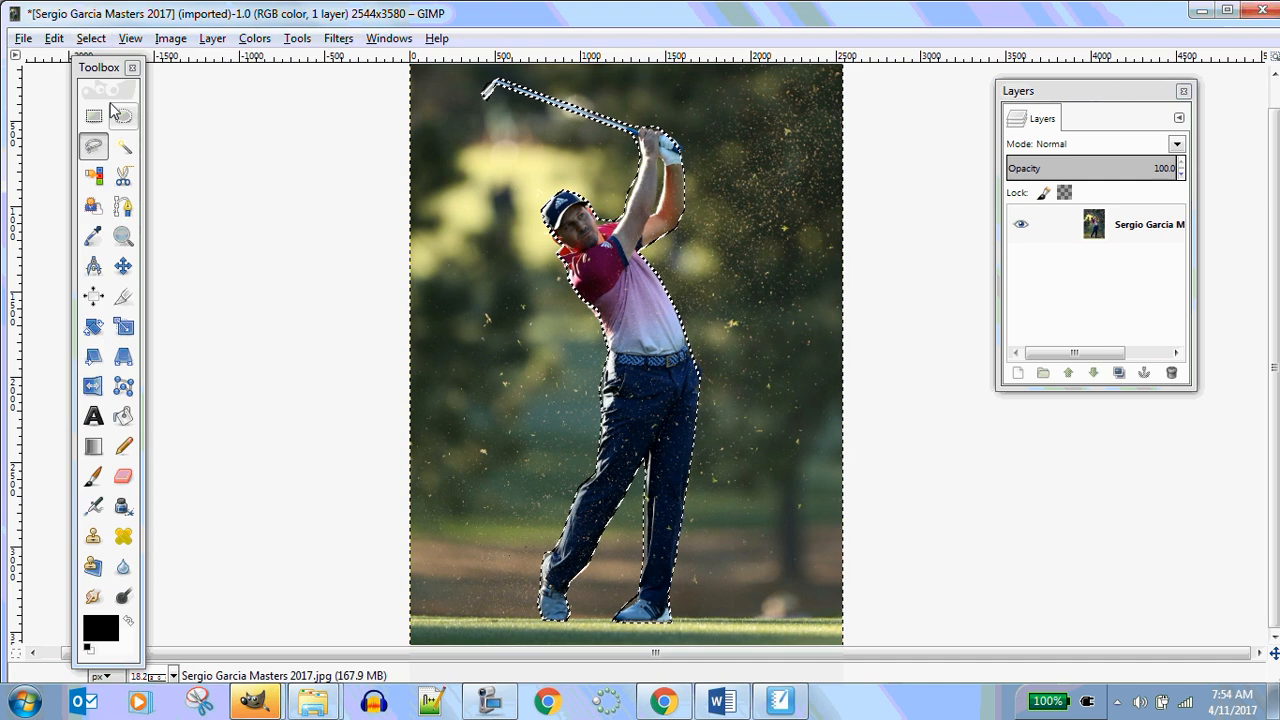
key("Delete")
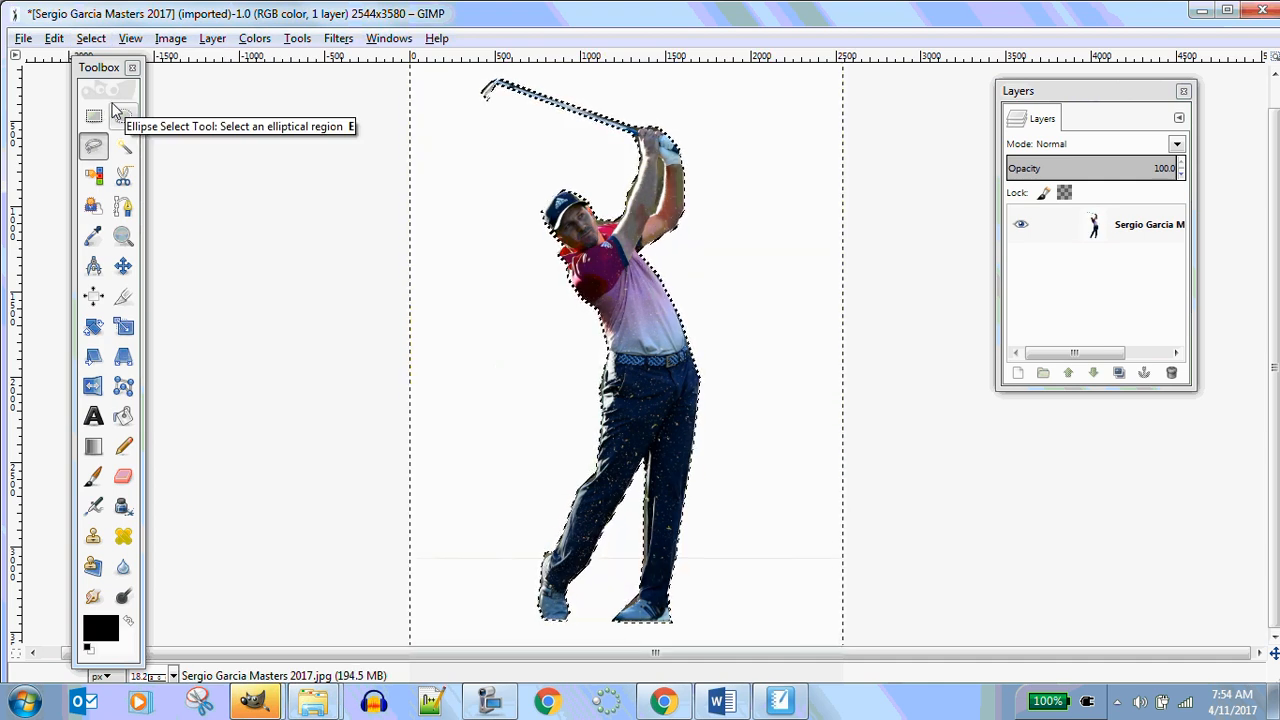
Add an alpha channel to the photo layer and clear the selection
right_click(1092, 232)
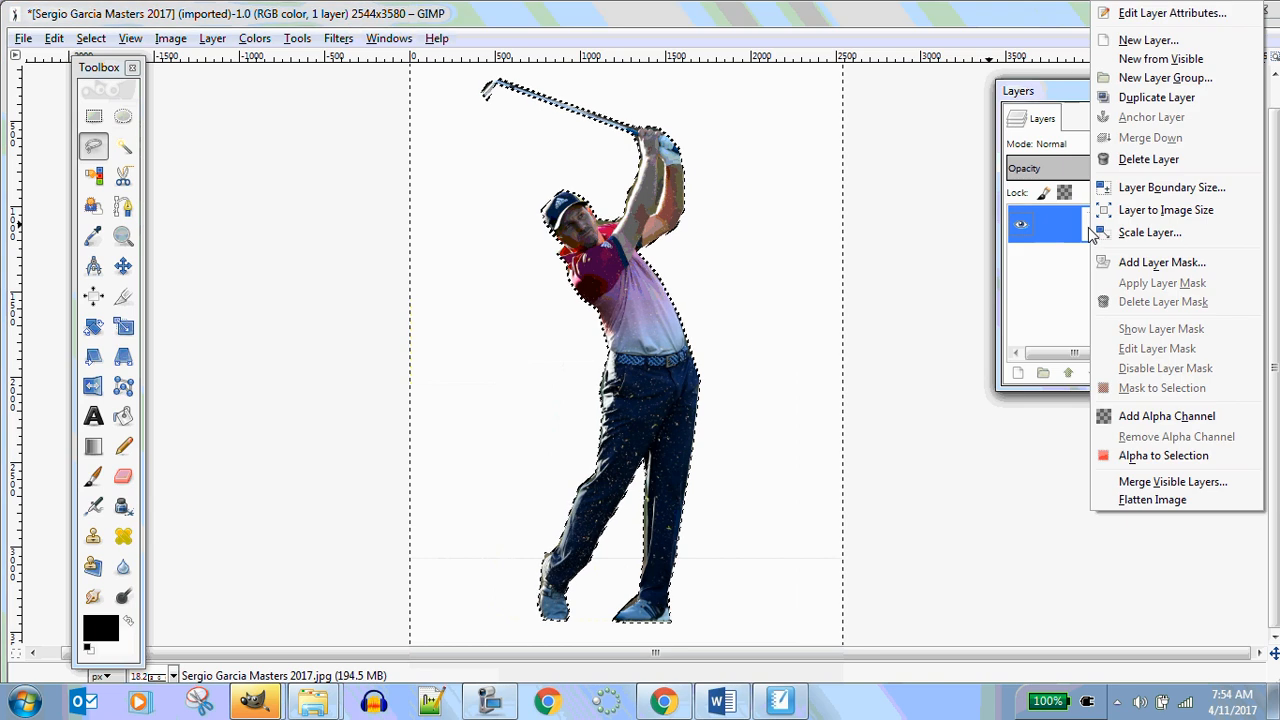
left_click(1100, 414)
key("ctrl+shift+a")
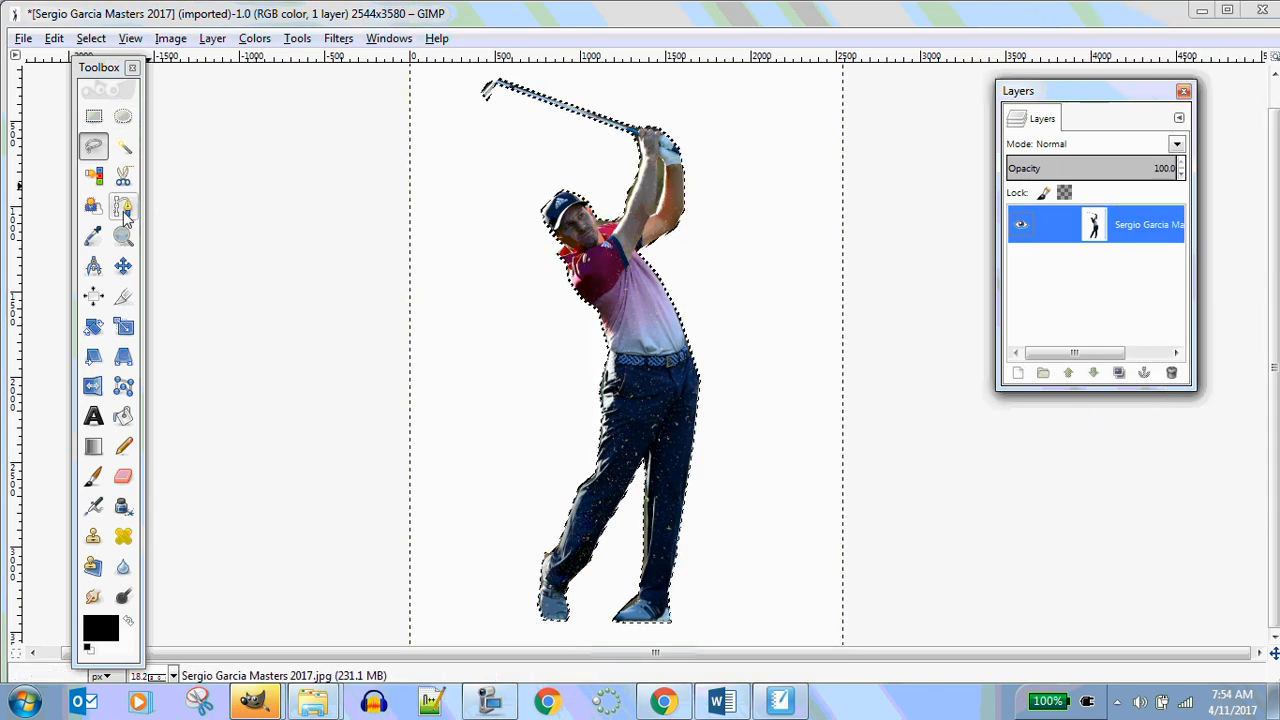
Try clearing the white background to transparency with the Select by Color tool, then undo the deletion
left_click(93, 175)
left_click(460, 168)
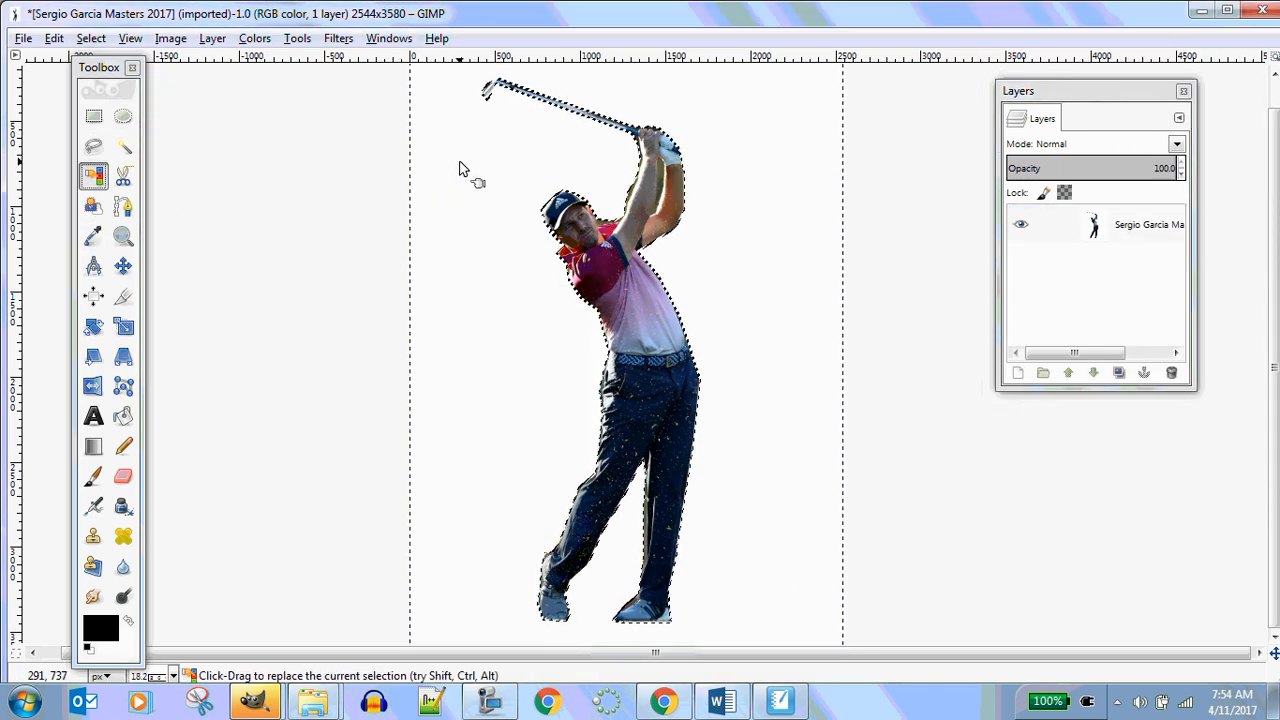
key("Delete")
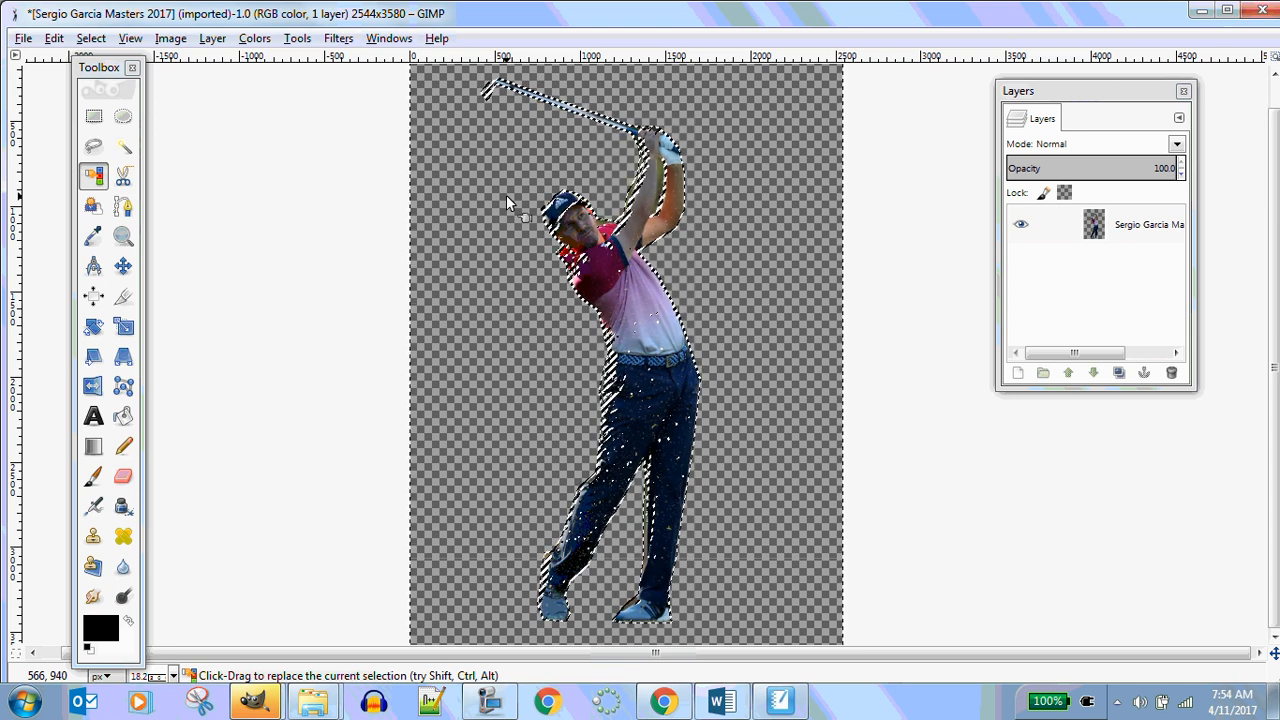
key("ctrl")
key("ctrl+z")
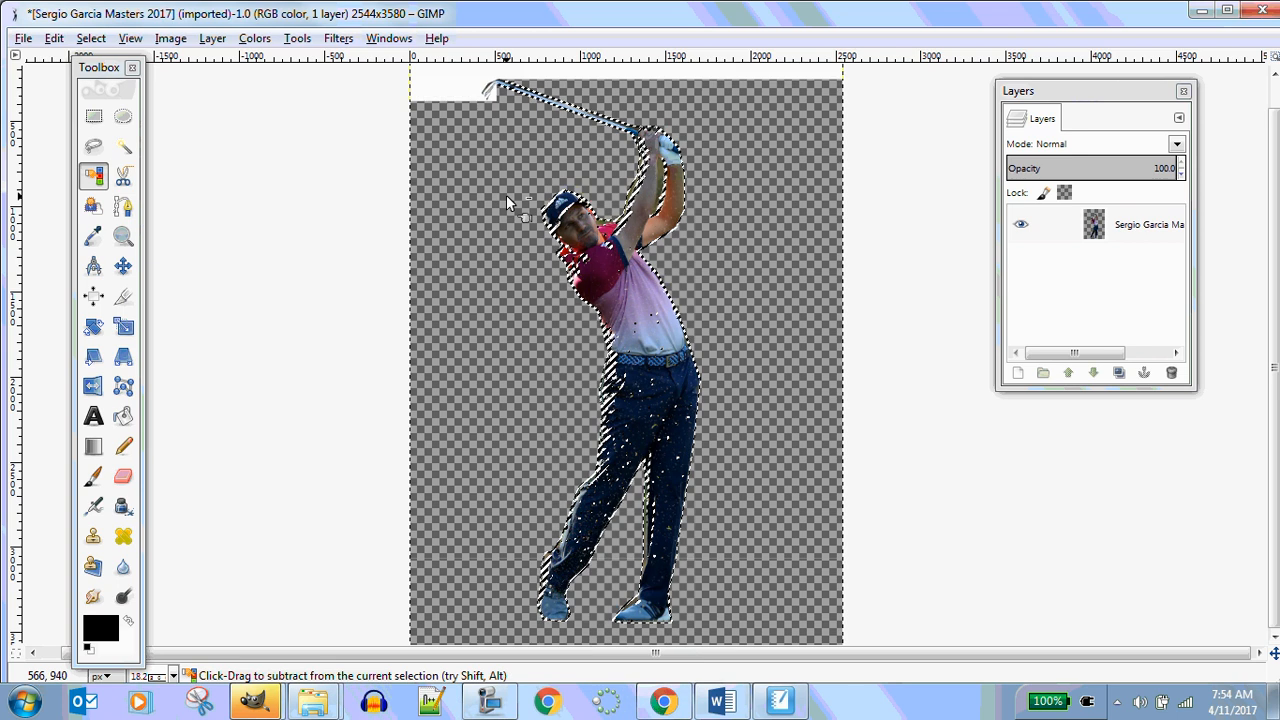
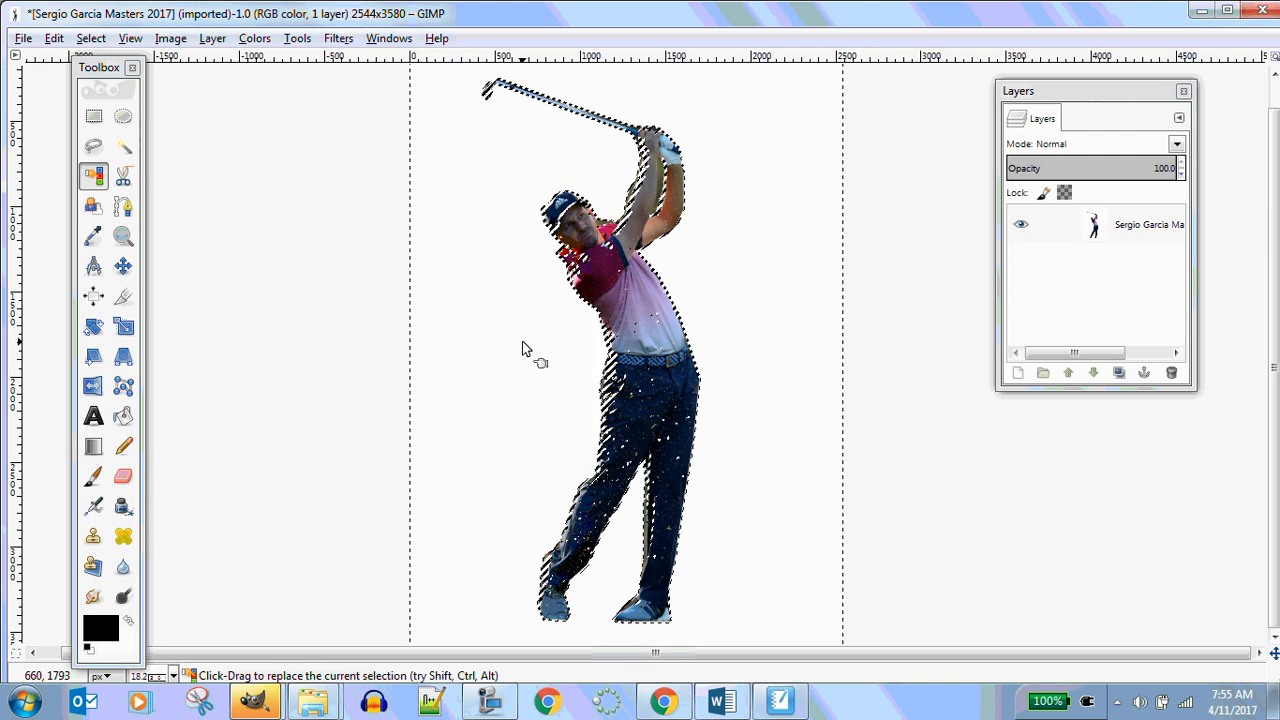
Delete the selected white background once more and undo the deletion
key("Delete")
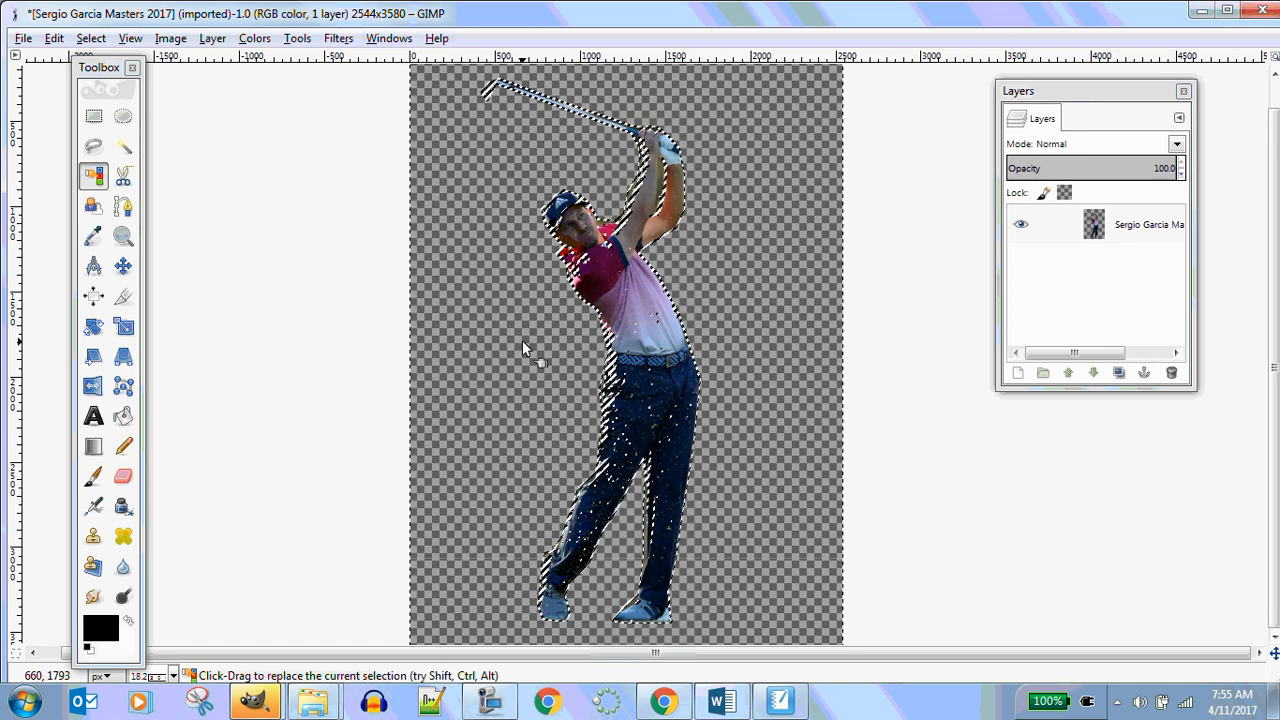
key("ctrl+z")
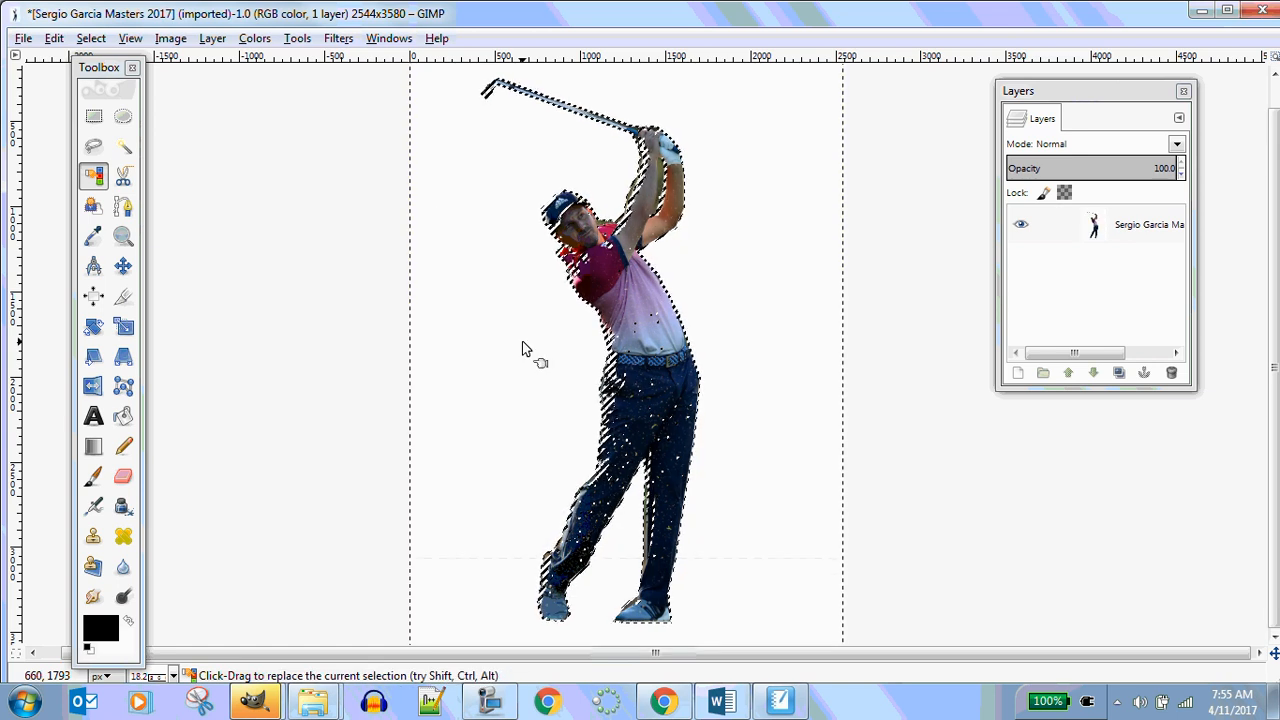
Clear the selection, set the foreground colour to ef16d8 and bucket-fill the white background with that magenta
left_click(93, 115)
left_click(340, 130)
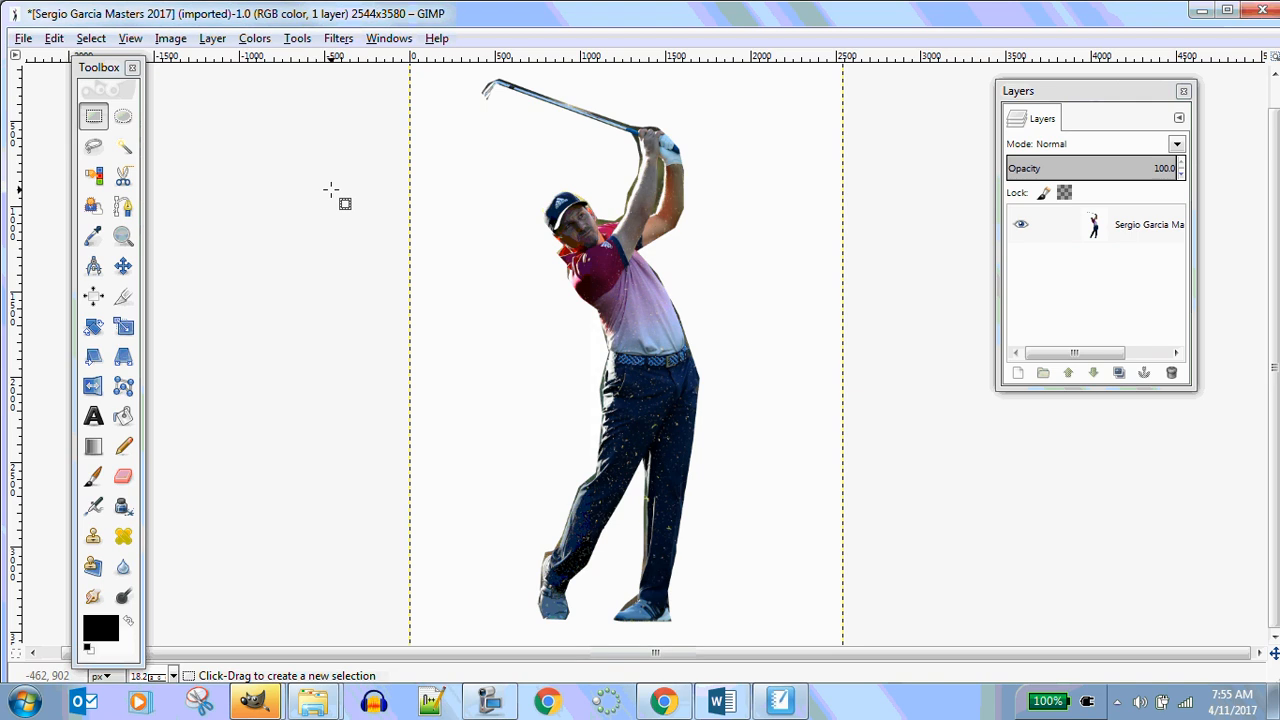
double_click(122, 418)
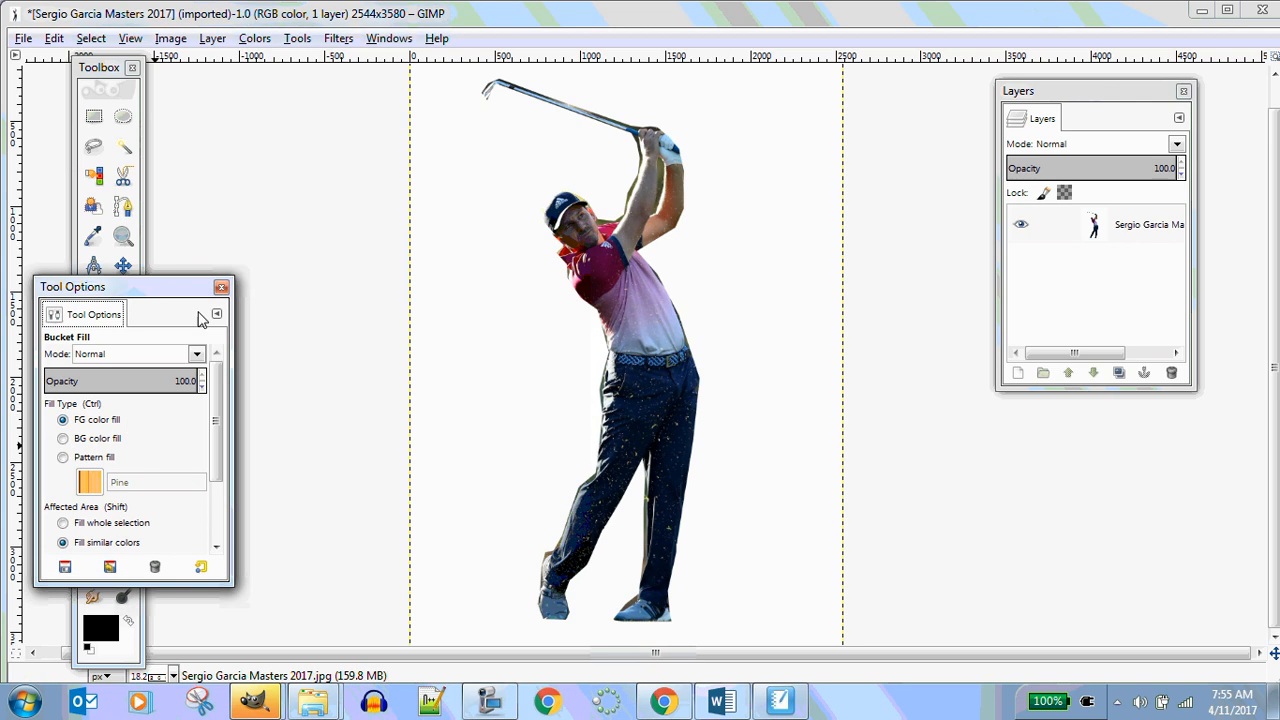
left_click(221, 289)
left_click(97, 628)
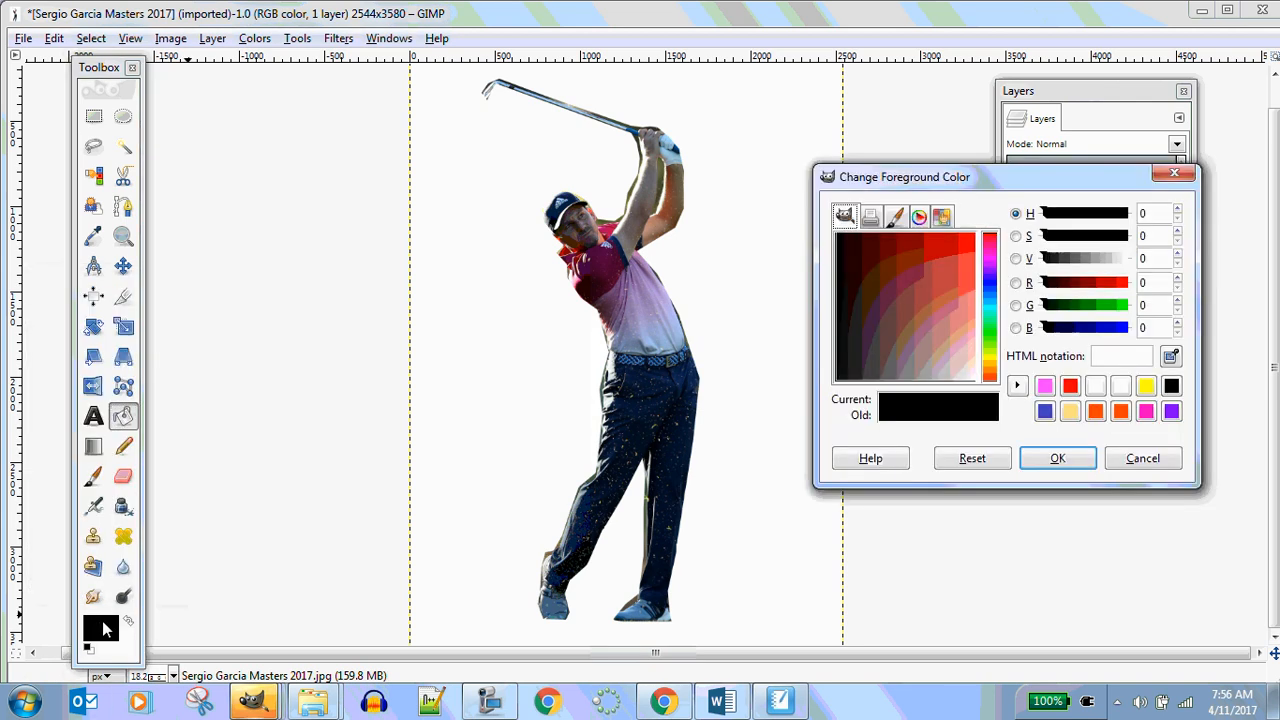
left_click(995, 262)
left_click(971, 254)
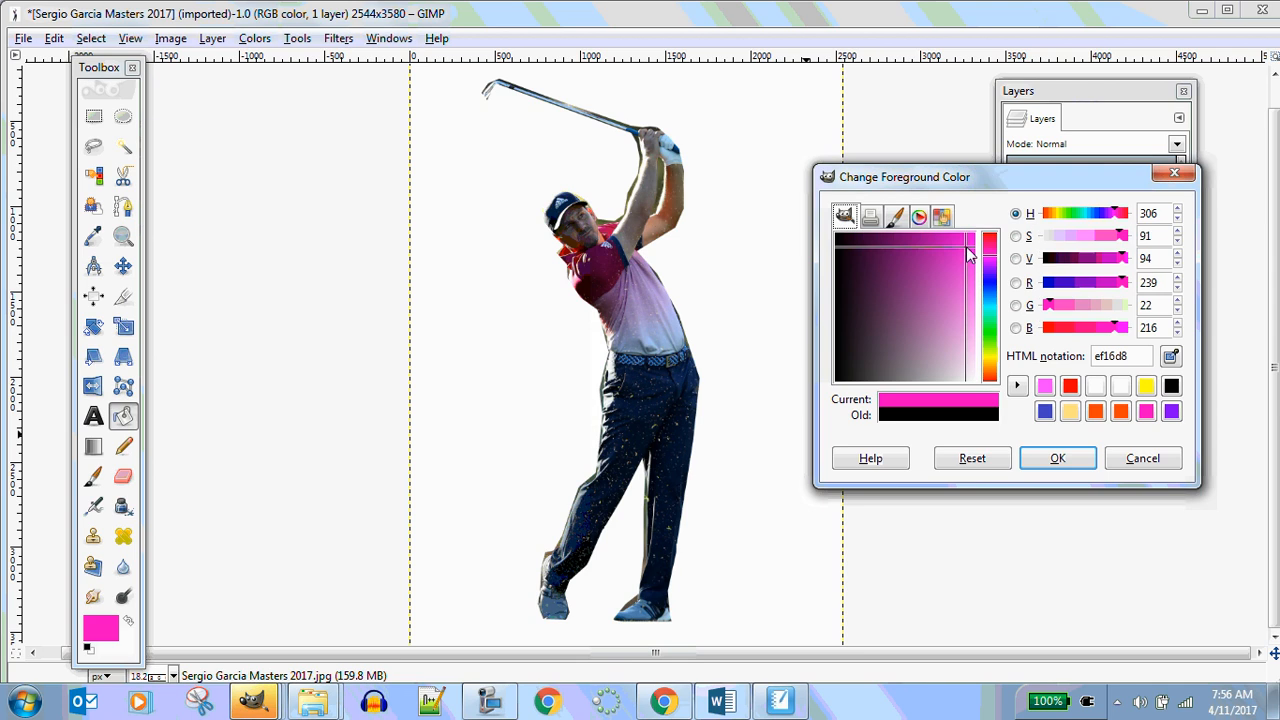
left_click(1057, 460)
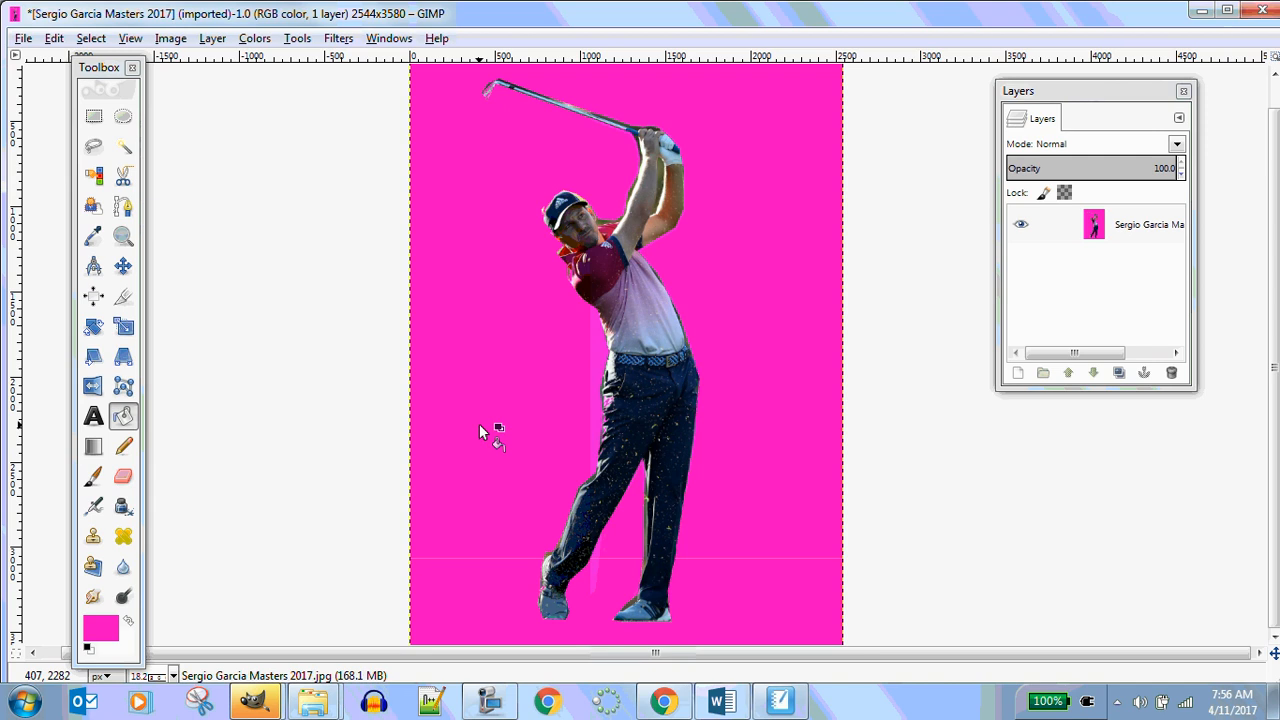
Select the magenta background by colour and delete it to transparency
left_click(102, 181)
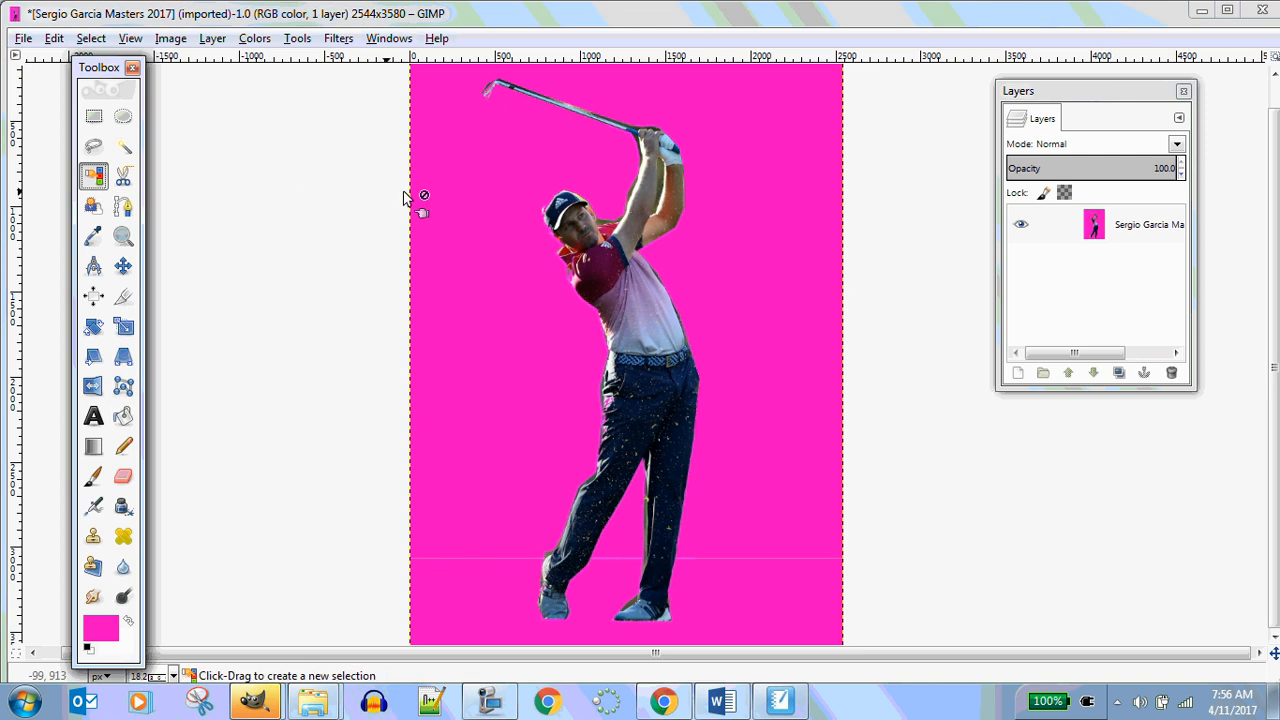
left_click(463, 192)
key("Delete")
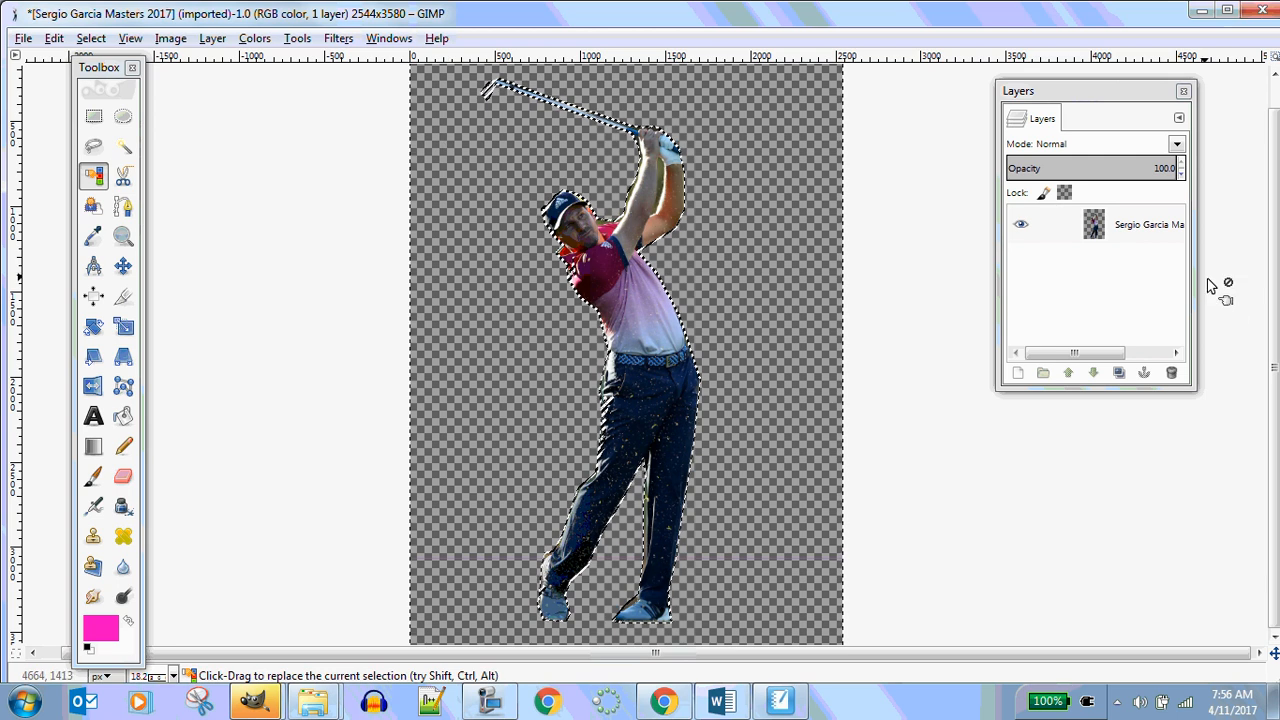
left_click_drag(1276, 408, 1276, 390)
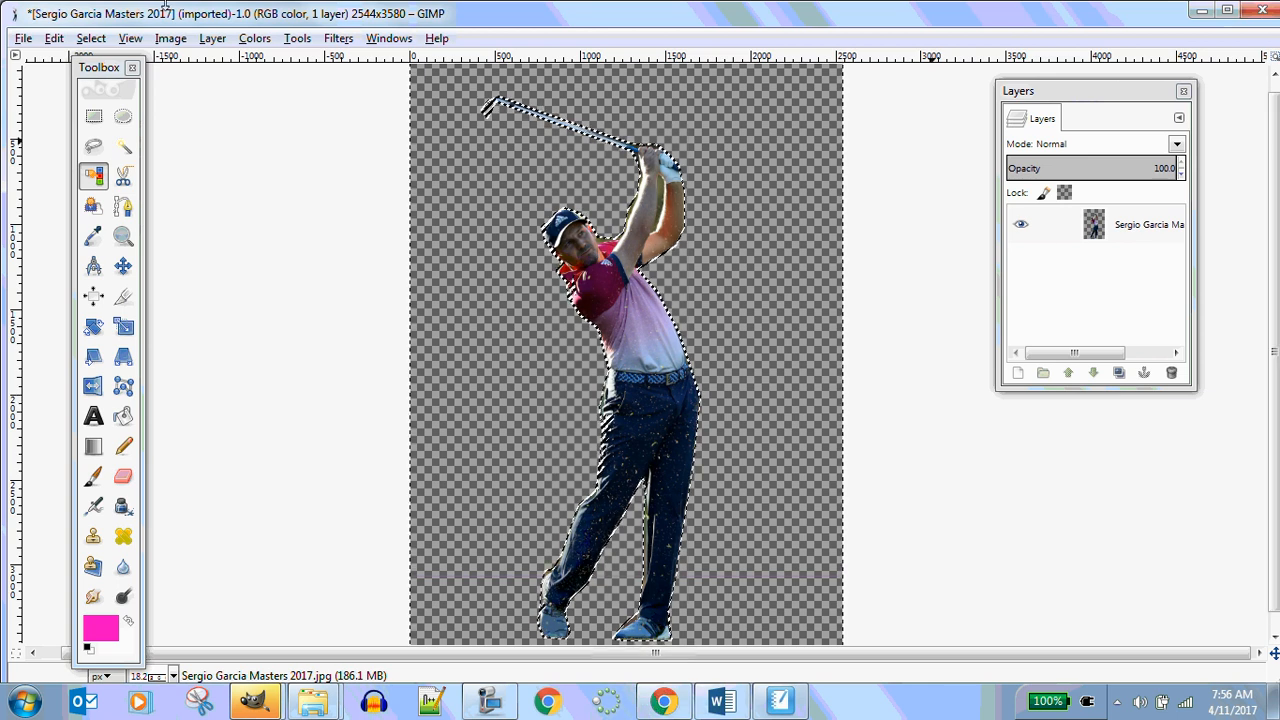
Crop the image tightly around the golfer and his club, to about 1315 × 3195 pixels
left_click(126, 300)
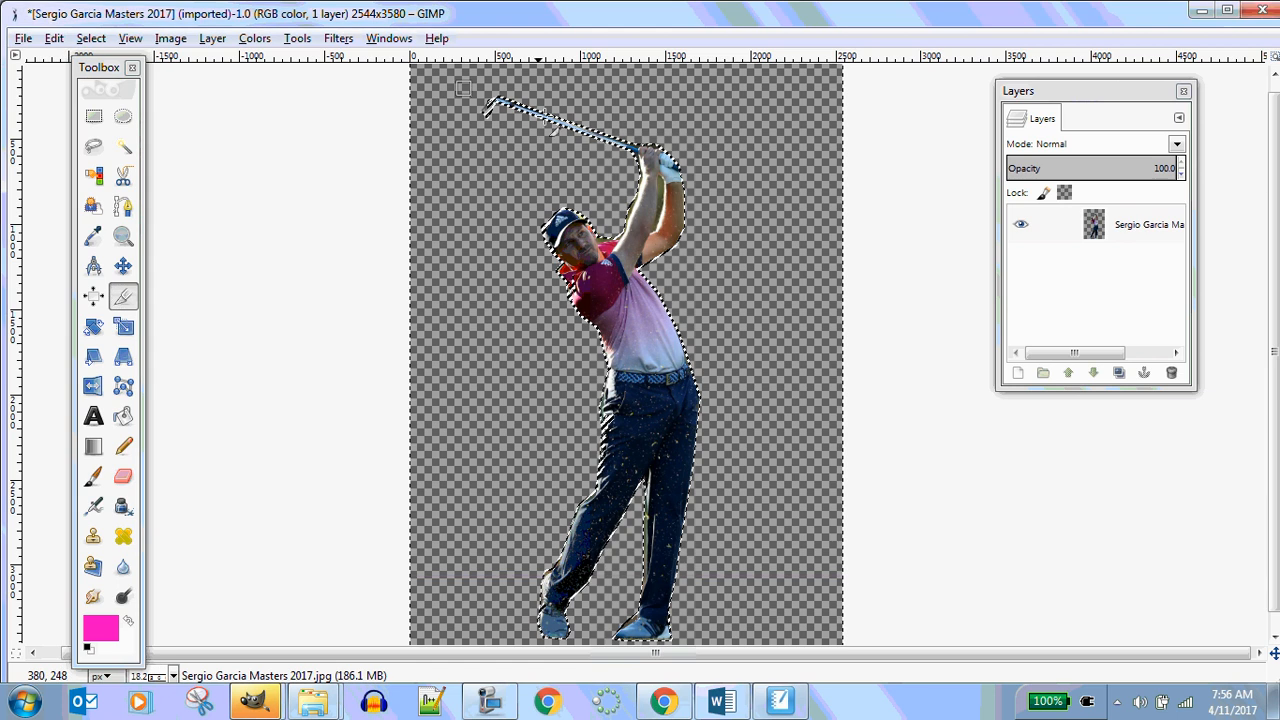
left_click_drag(472, 97, 684, 212)
left_click_drag(764, 458, 709, 646)
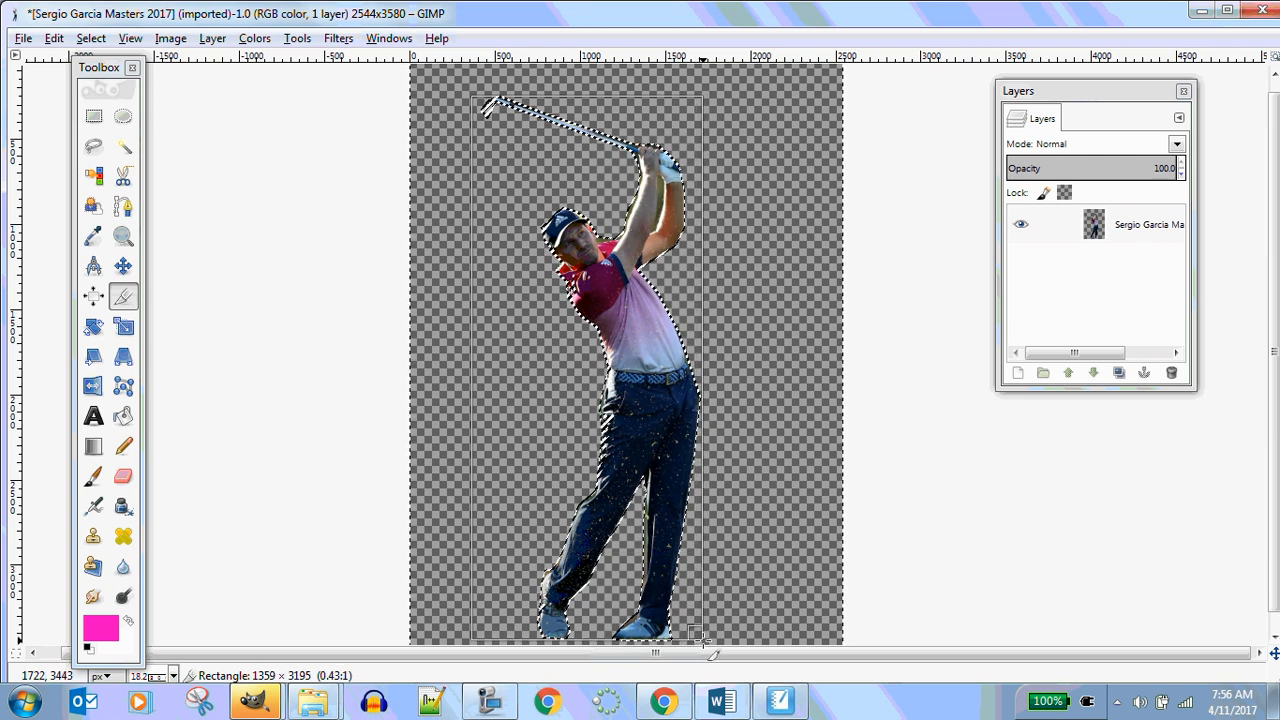
left_click_drag(710, 652, 709, 650)
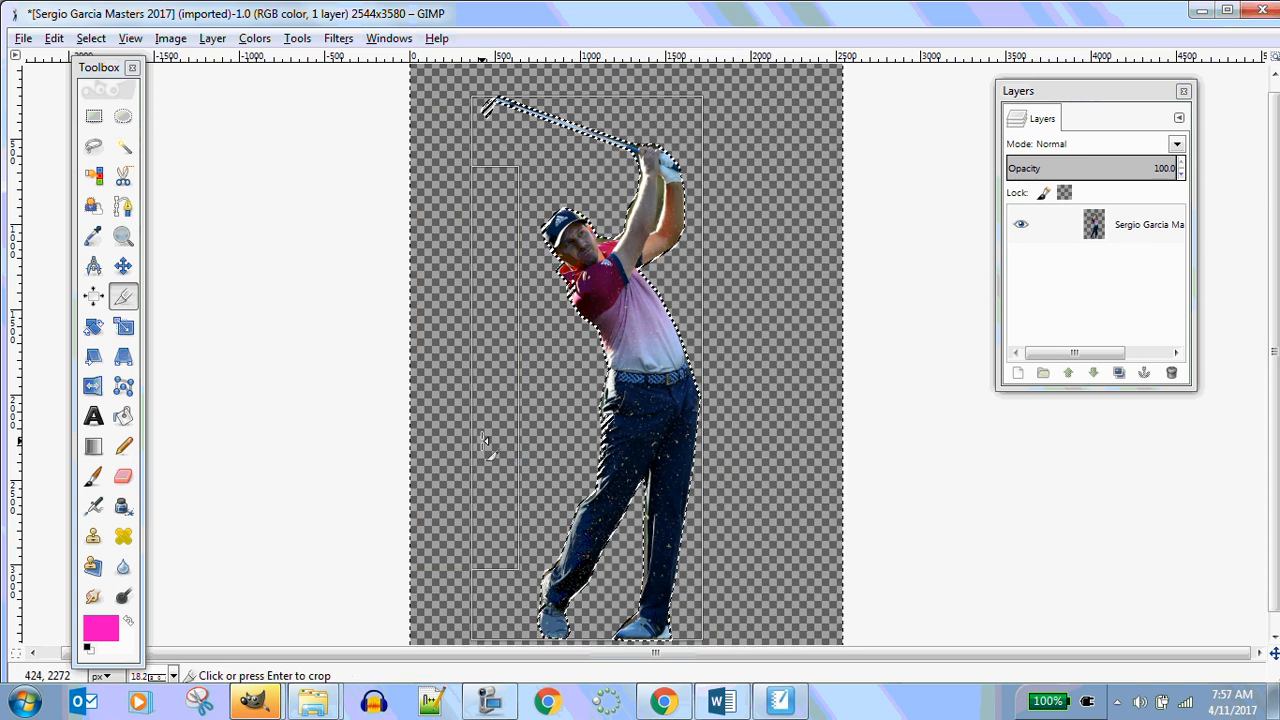
left_click_drag(483, 443, 476, 440)
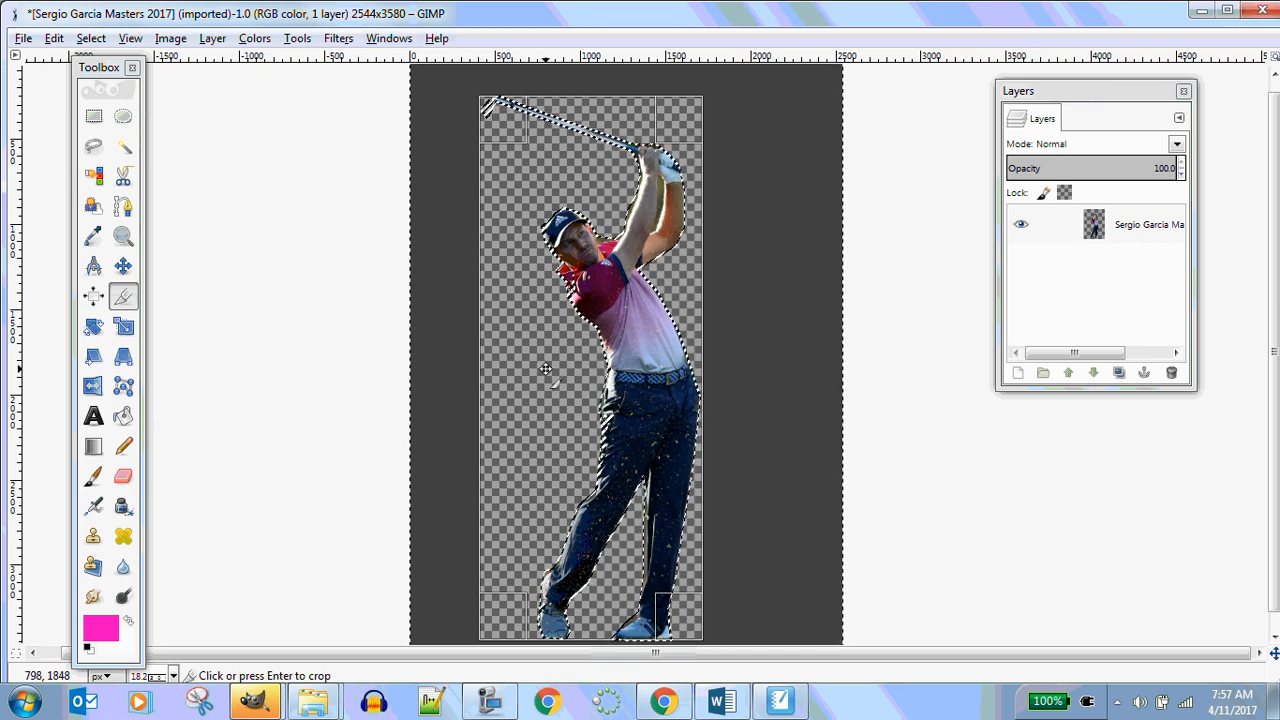
left_click(583, 336)
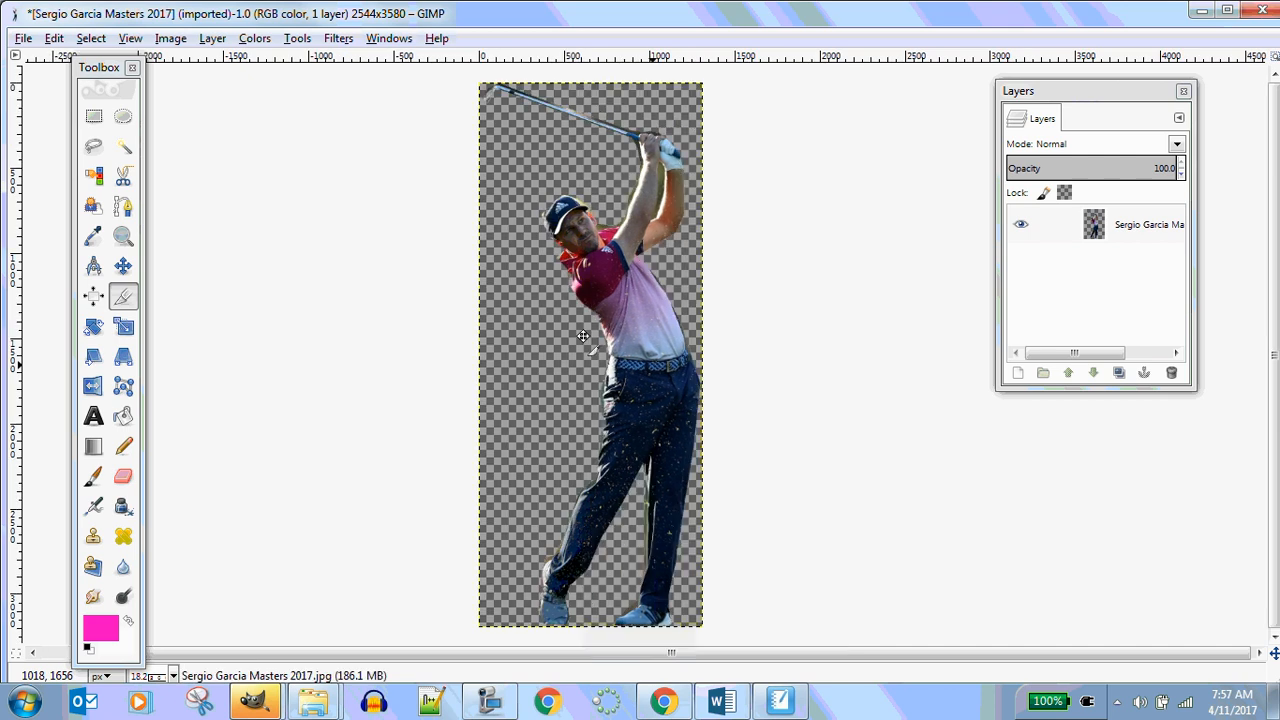
Export the image as sergiowithAlpha.png into the 1.1.6 See Through folder with the PNG export options
left_click(23, 38)
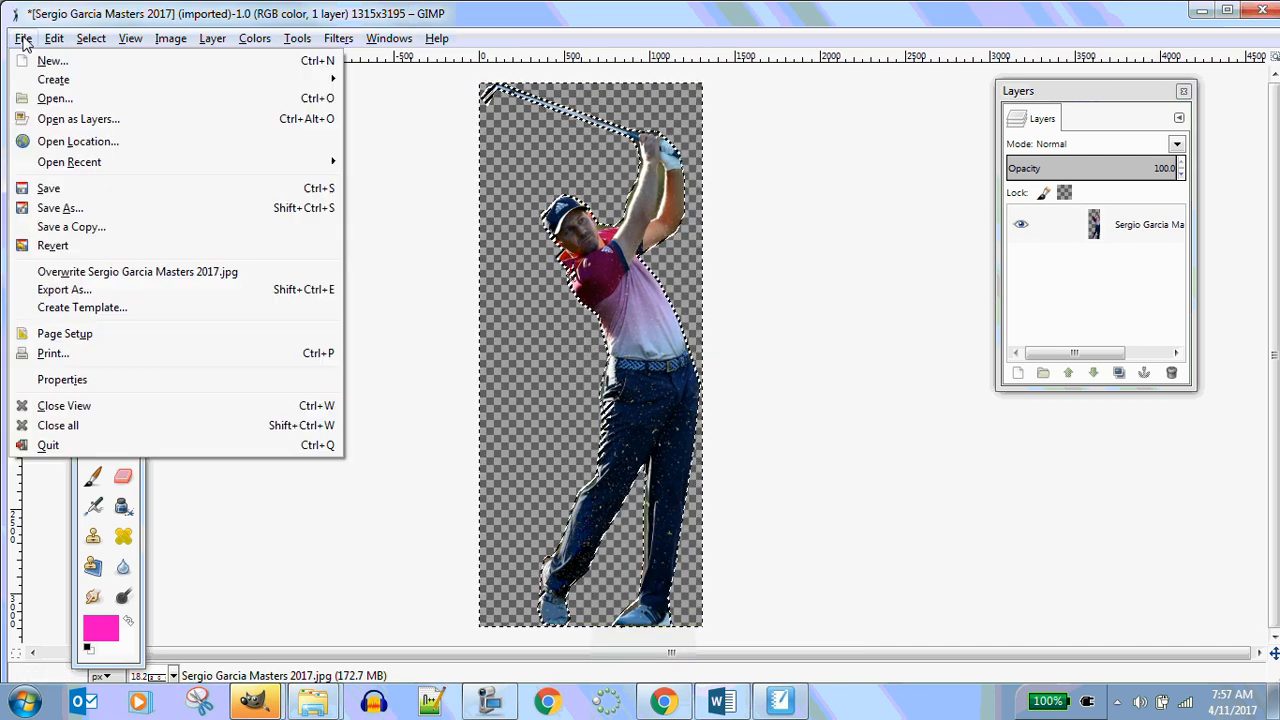
left_click(90, 290)
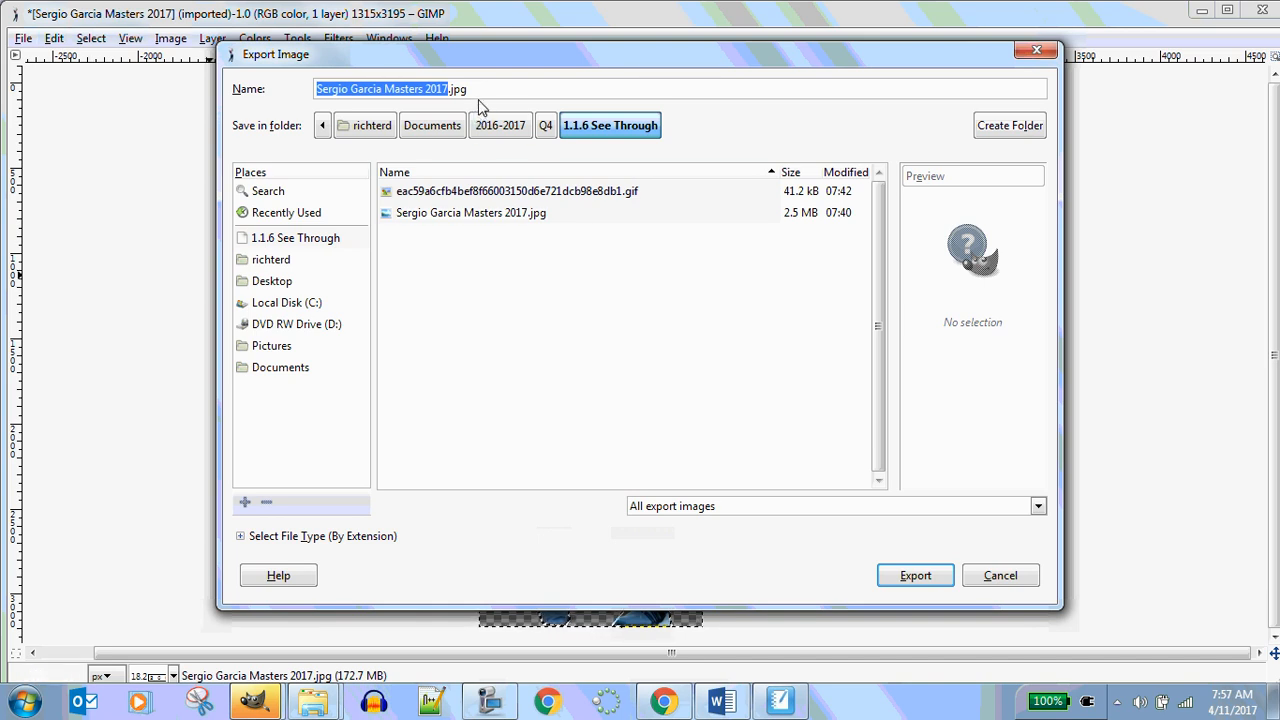
type("se")
key("BackSpace")
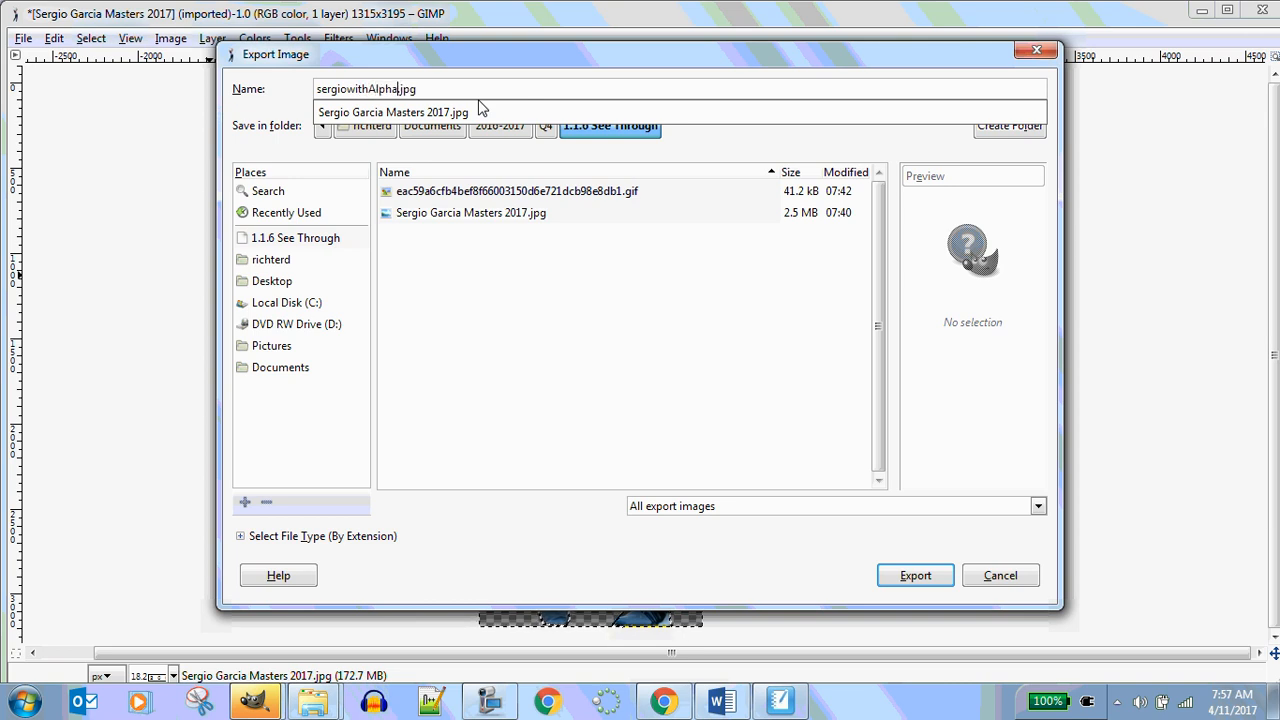
key("Right")
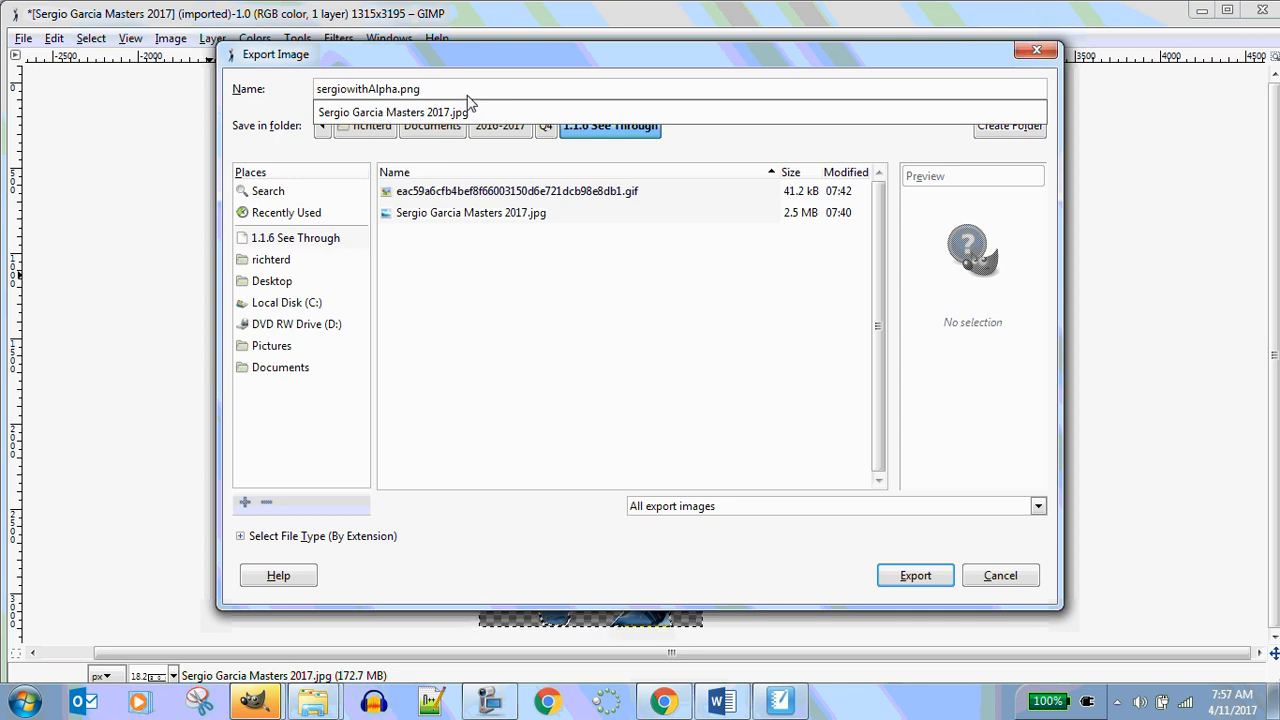
key("Return")
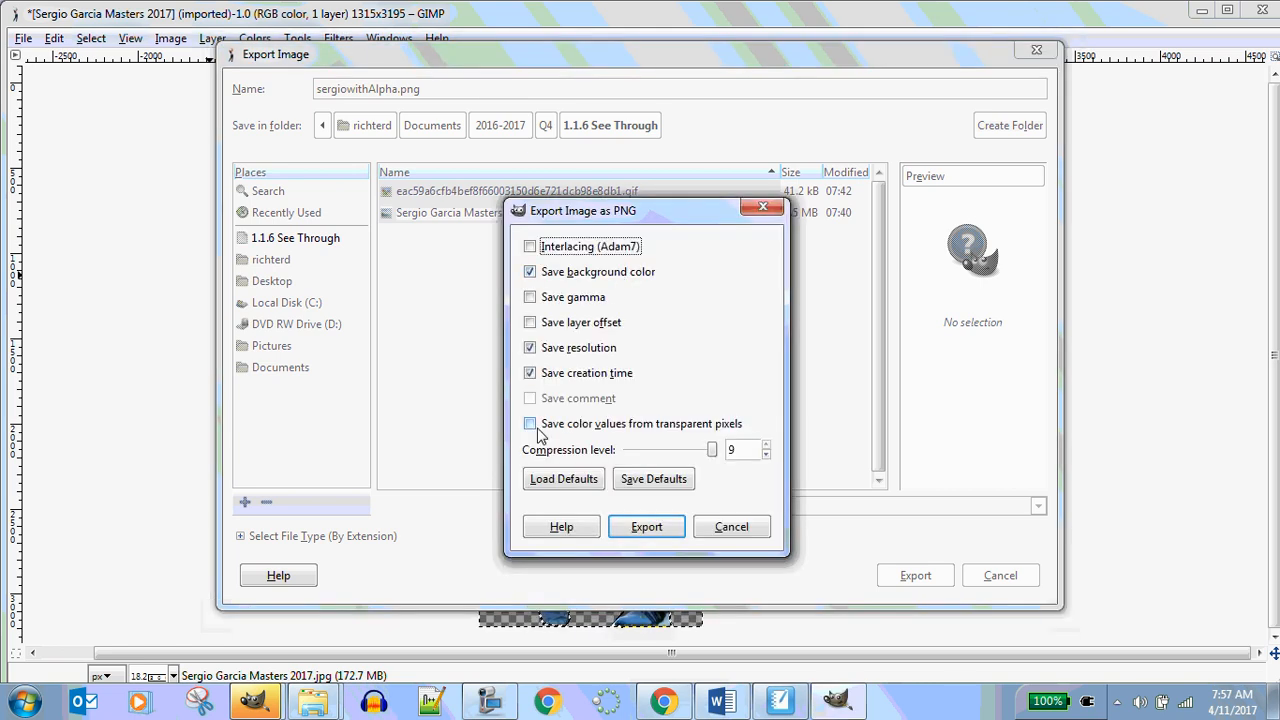
left_click(531, 425)
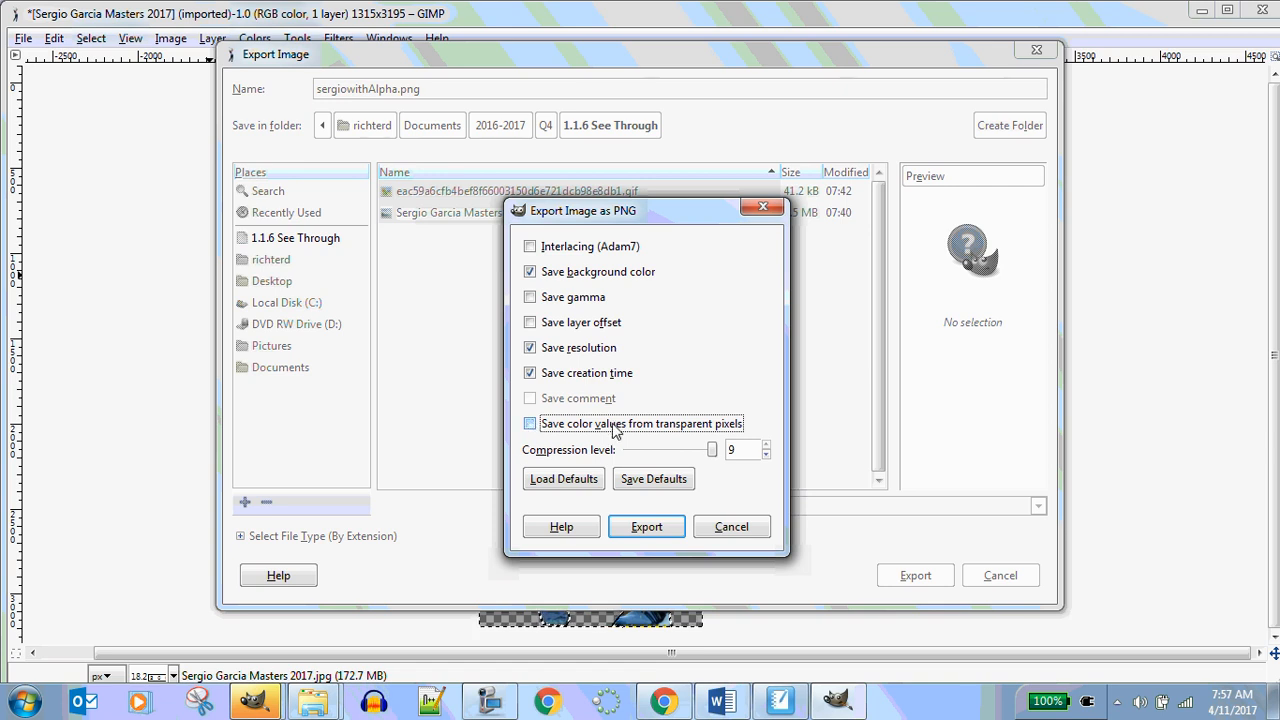
left_click(655, 530)
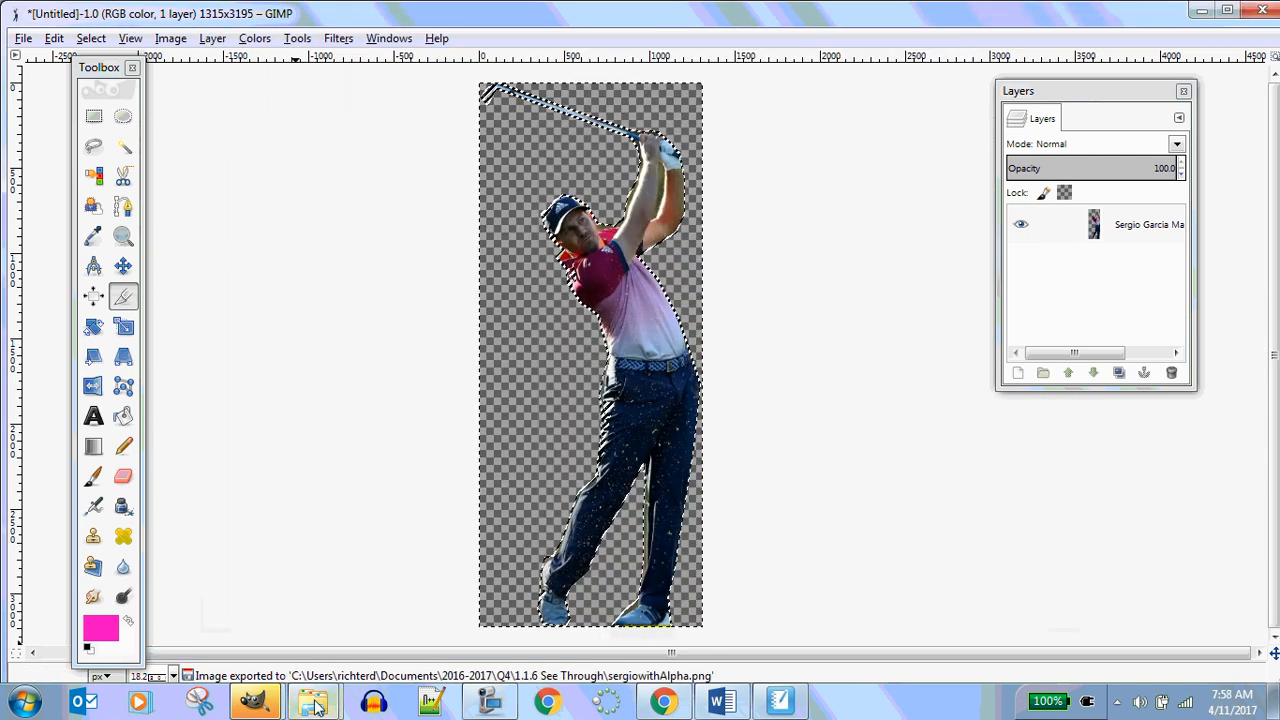
Switch to the MIT App Inventor project in the browser
mouse_move(314, 706)
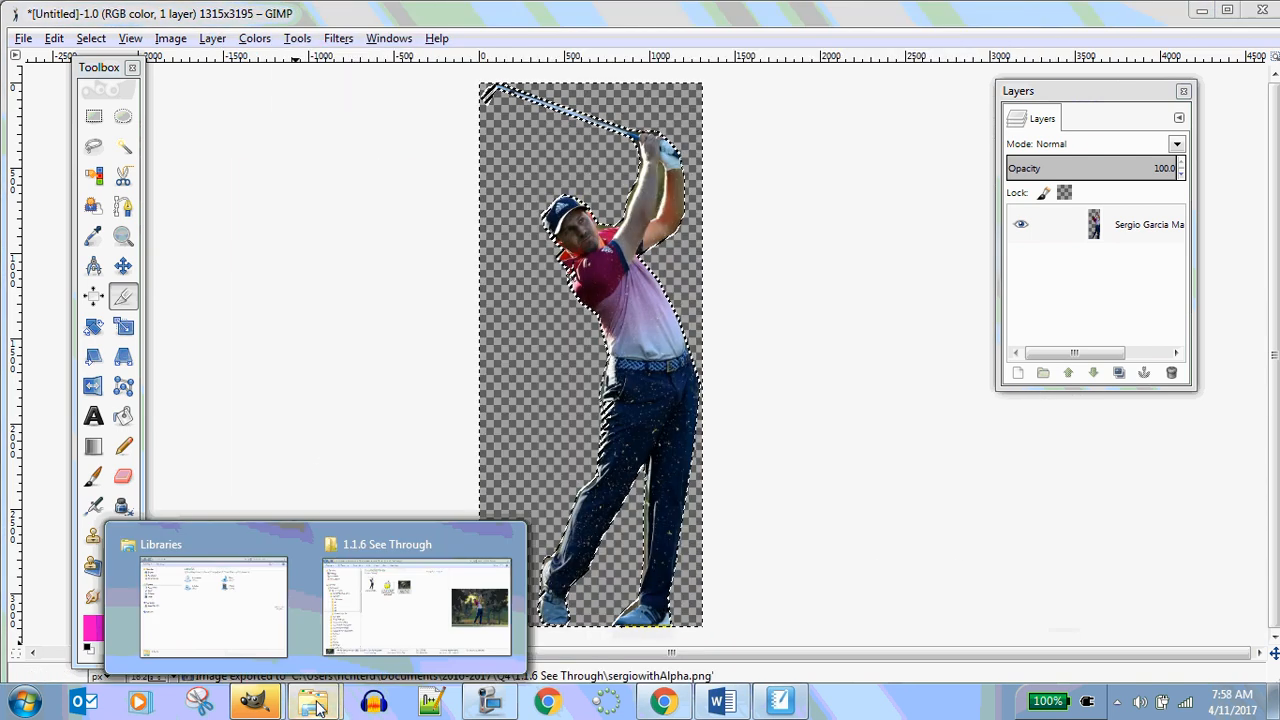
left_click(426, 625)
left_click(1195, 9)
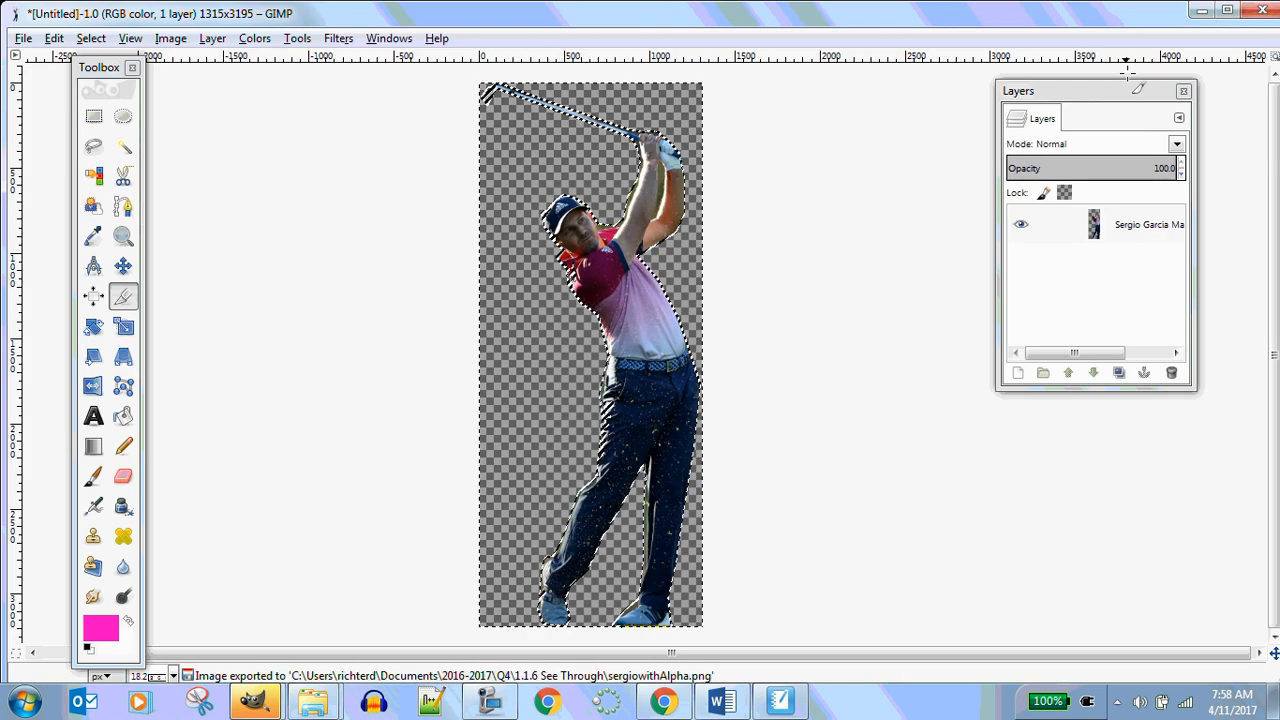
left_click(1202, 10)
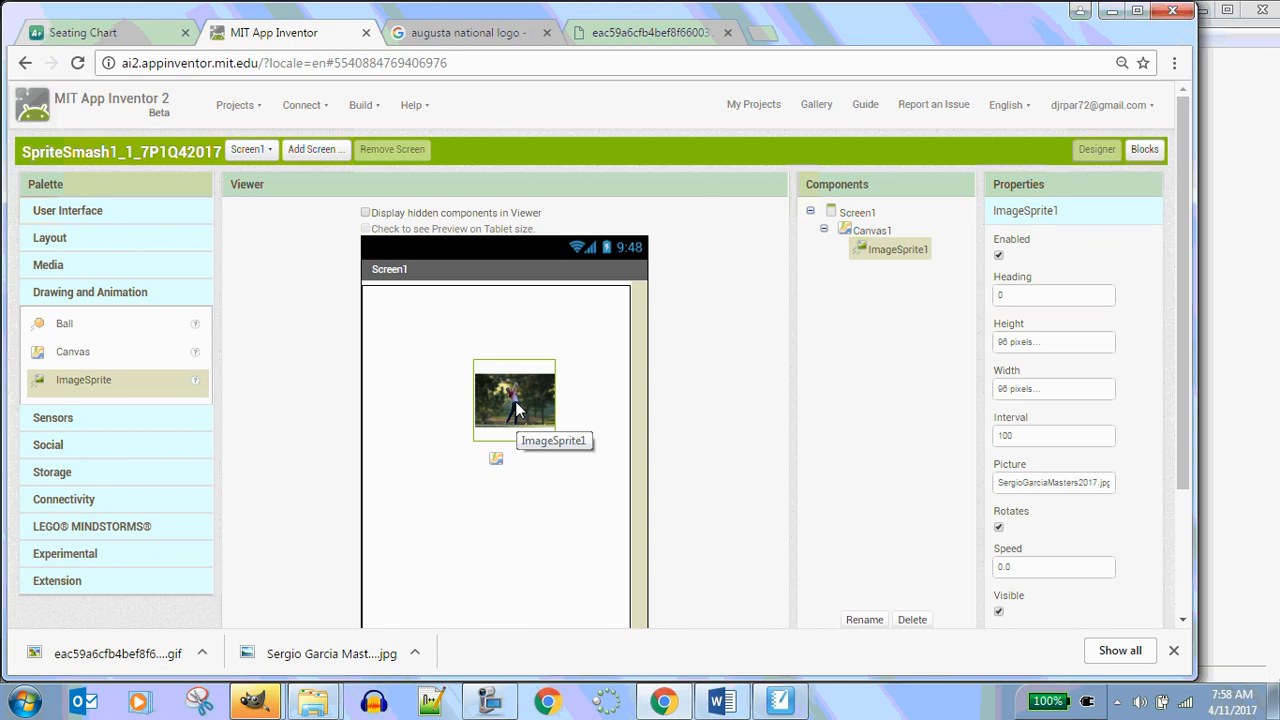
Upload sergiowithAlpha.png and set it as ImageSprite1's Picture
left_click(1080, 484)
left_click(1034, 584)
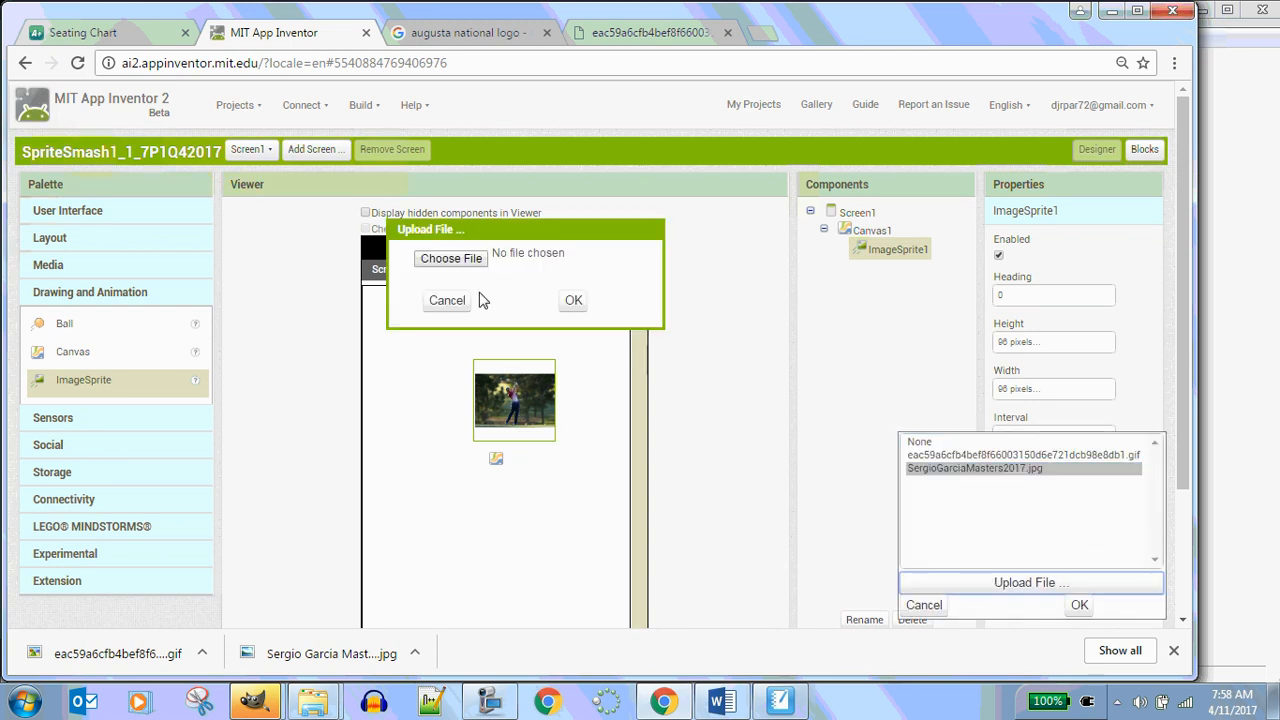
left_click(449, 259)
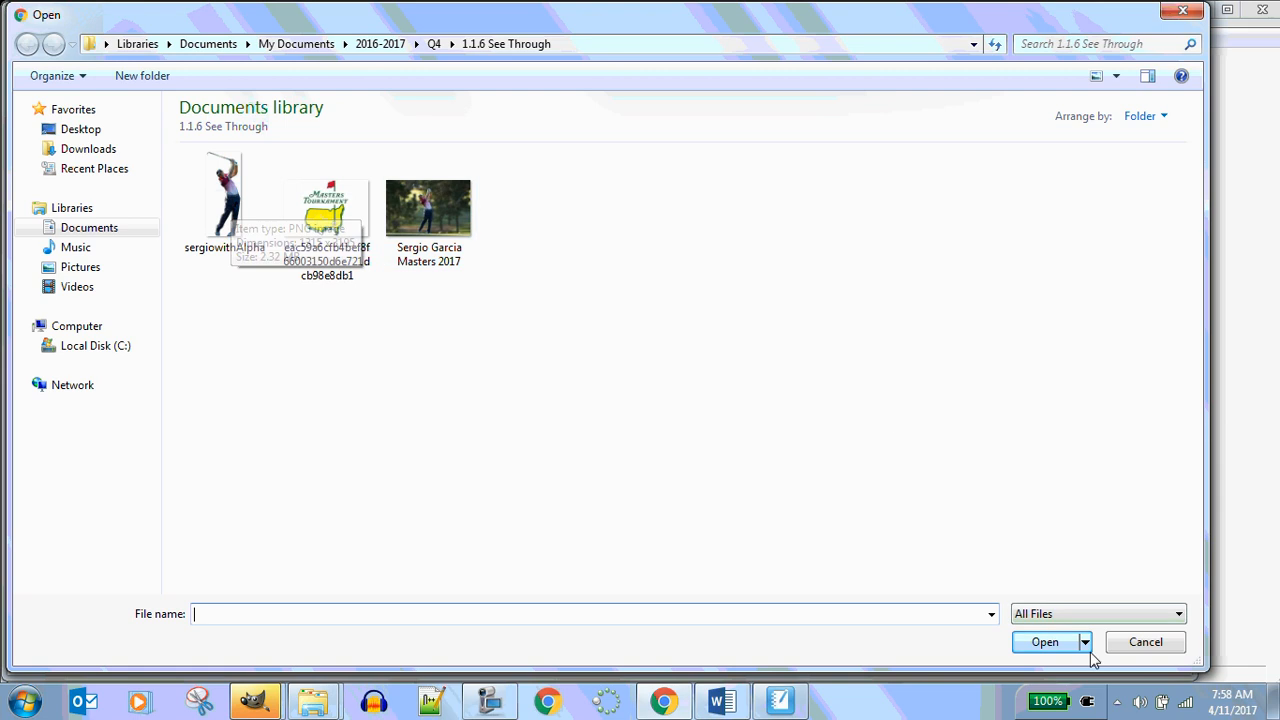
left_click(210, 195)
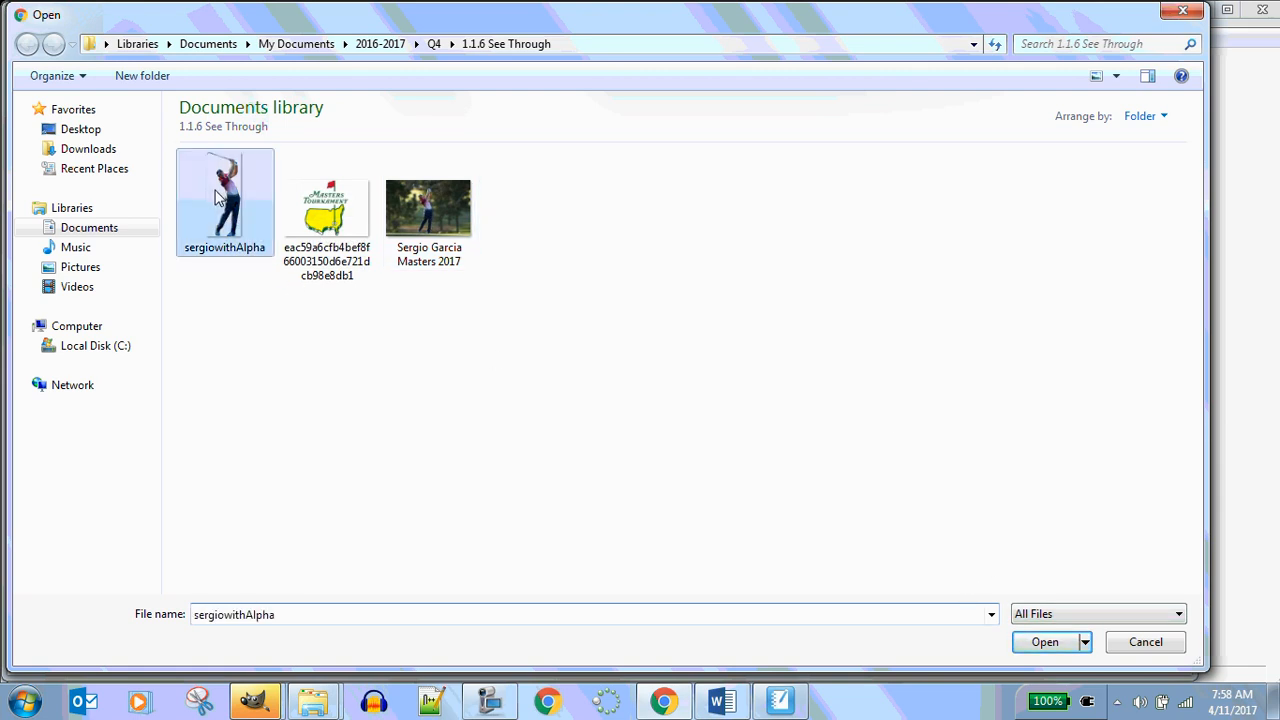
left_click(1035, 645)
left_click(572, 300)
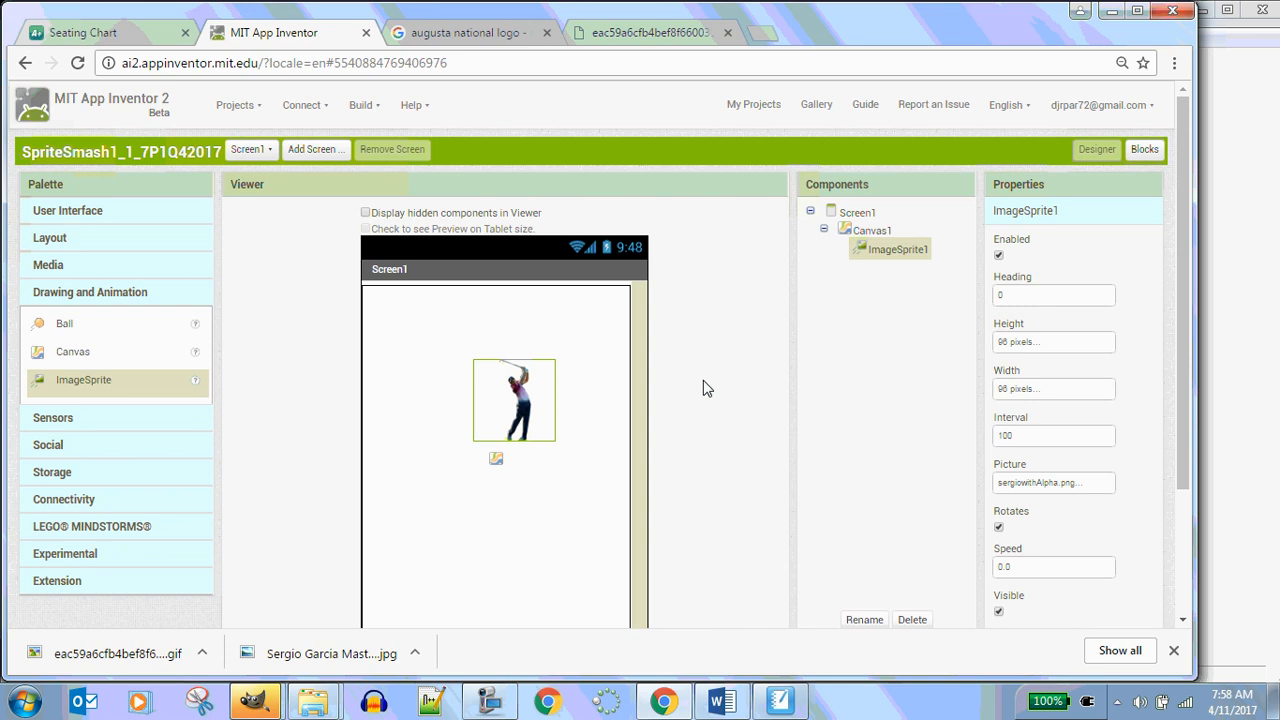
Set ImageSprite1's width to 48 pixels
left_click(1048, 390)
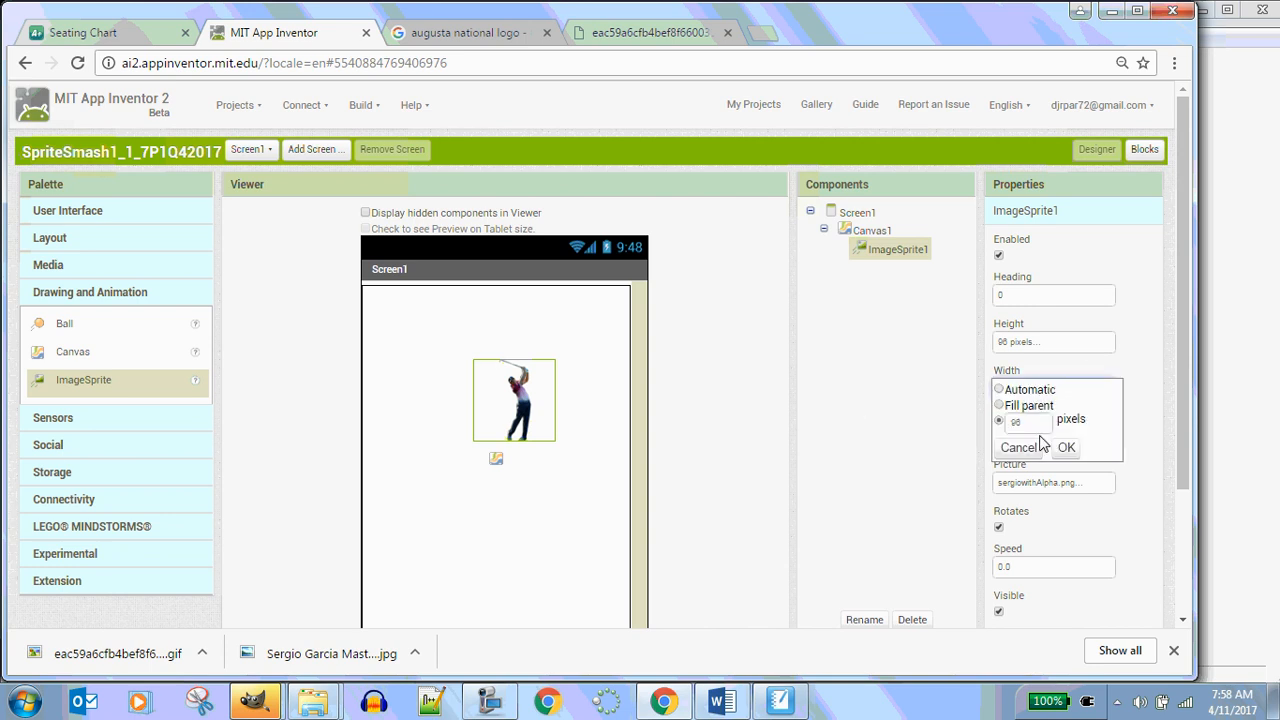
double_click(1018, 423)
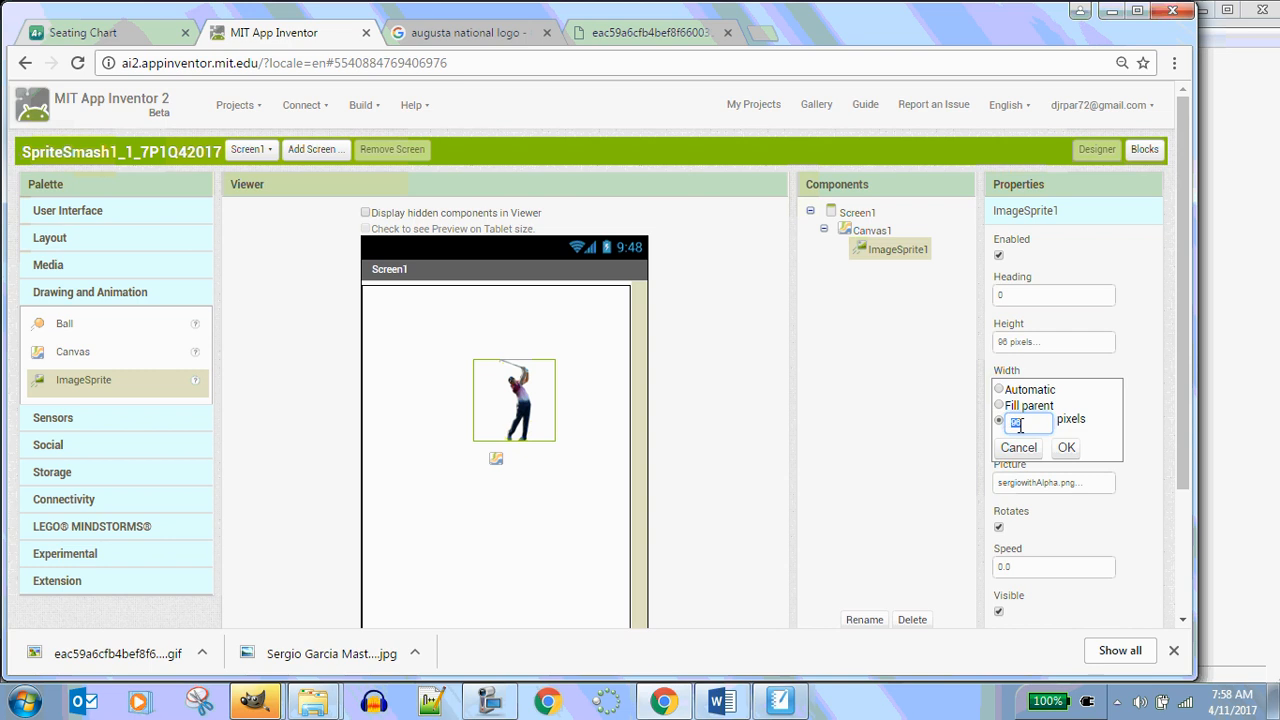
type("48")
left_click(1066, 448)
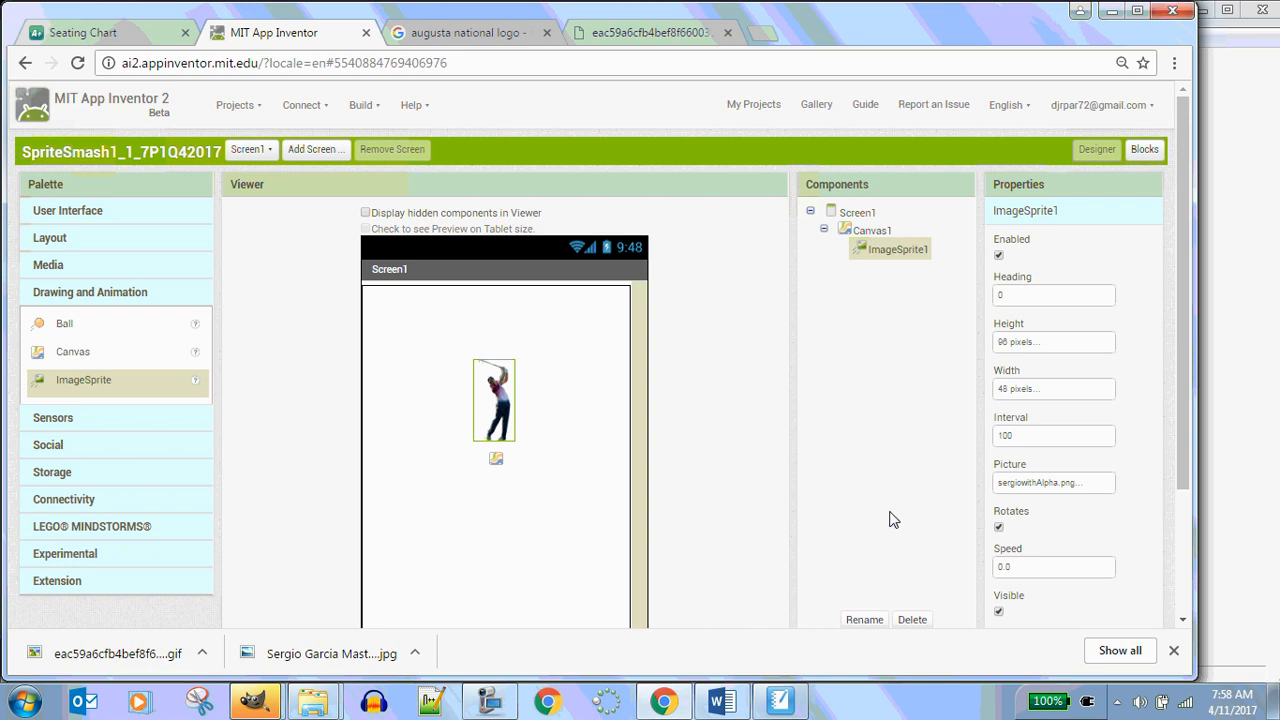
Open the augusta national logo image search tab and scroll through the results
left_click(437, 33)
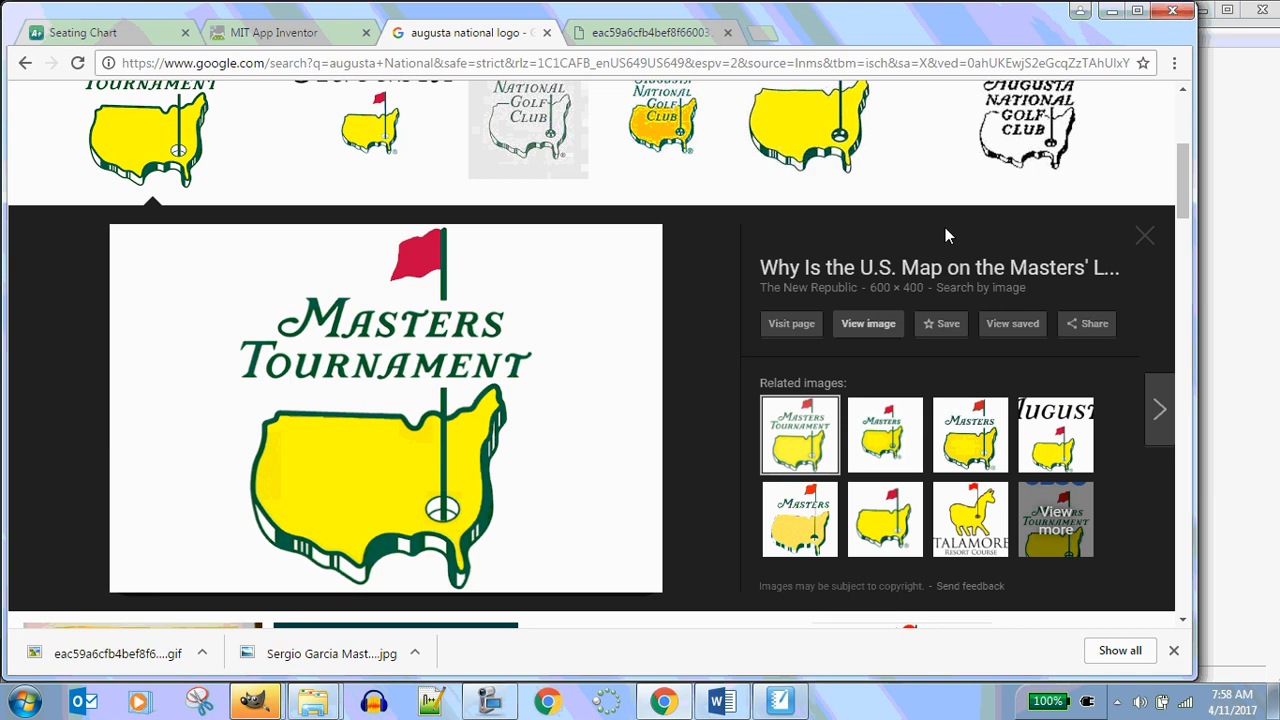
scroll(940, 225, "down", 7)
scroll(933, 222, "down", 4)
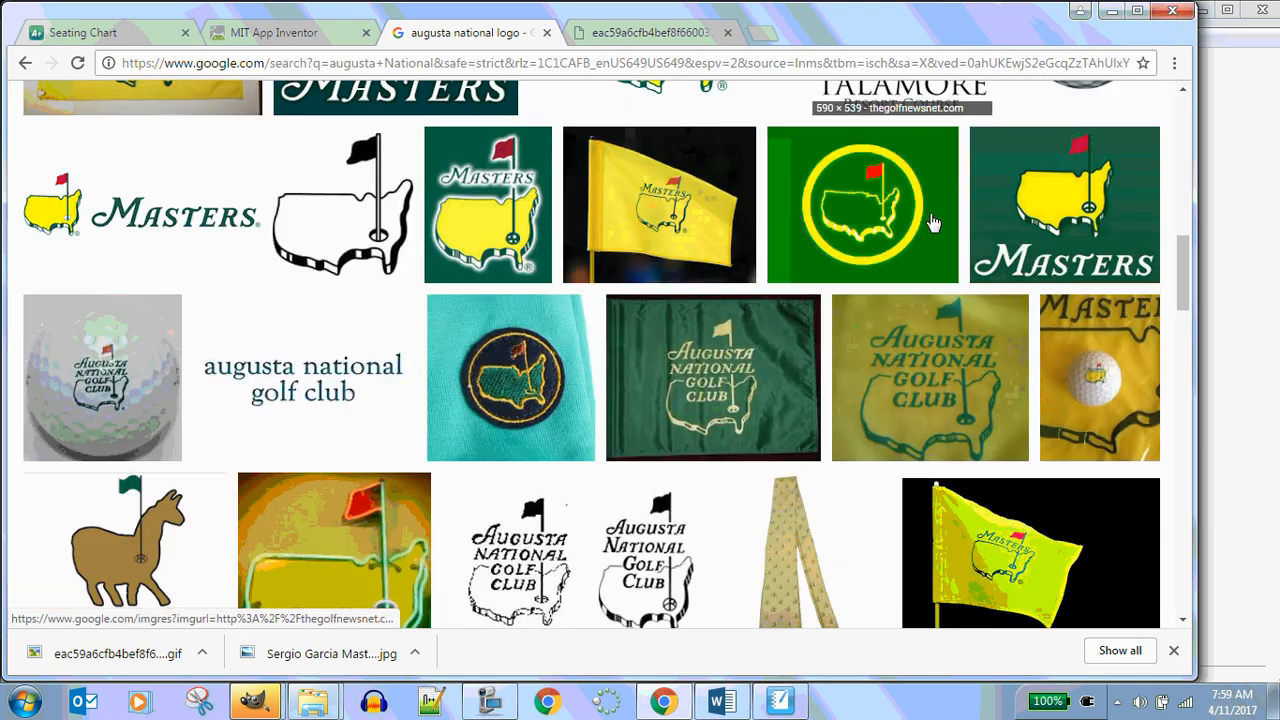
scroll(930, 221, "down", 2)
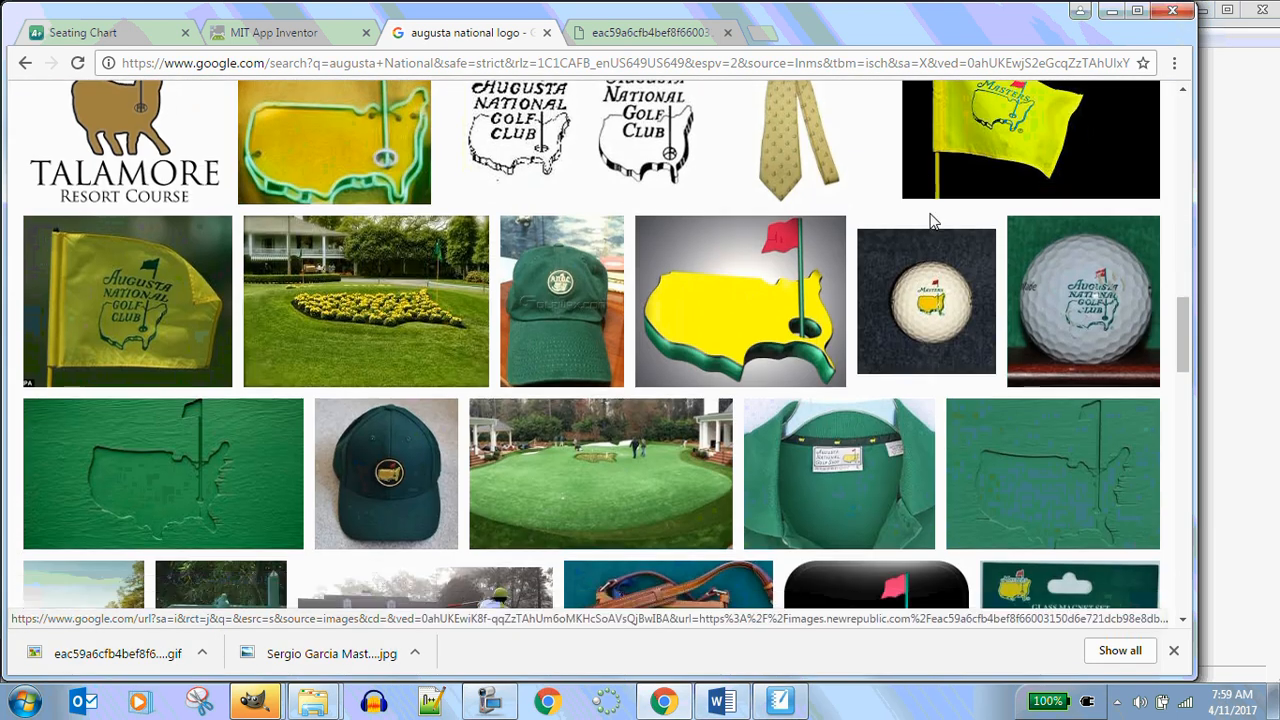
Browse the Augusta National logo search results and the opened Masters logo image tab, closing that tab
scroll(930, 221, "down", 3)
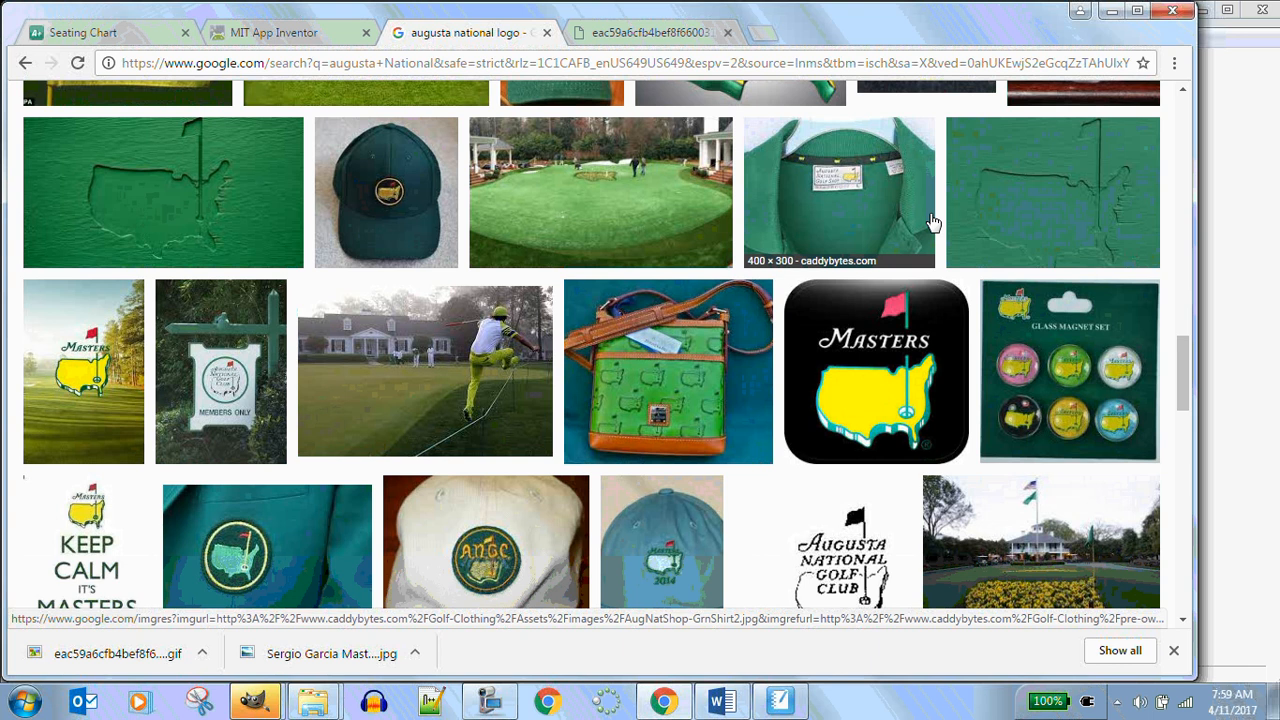
scroll(930, 222, "down", 4)
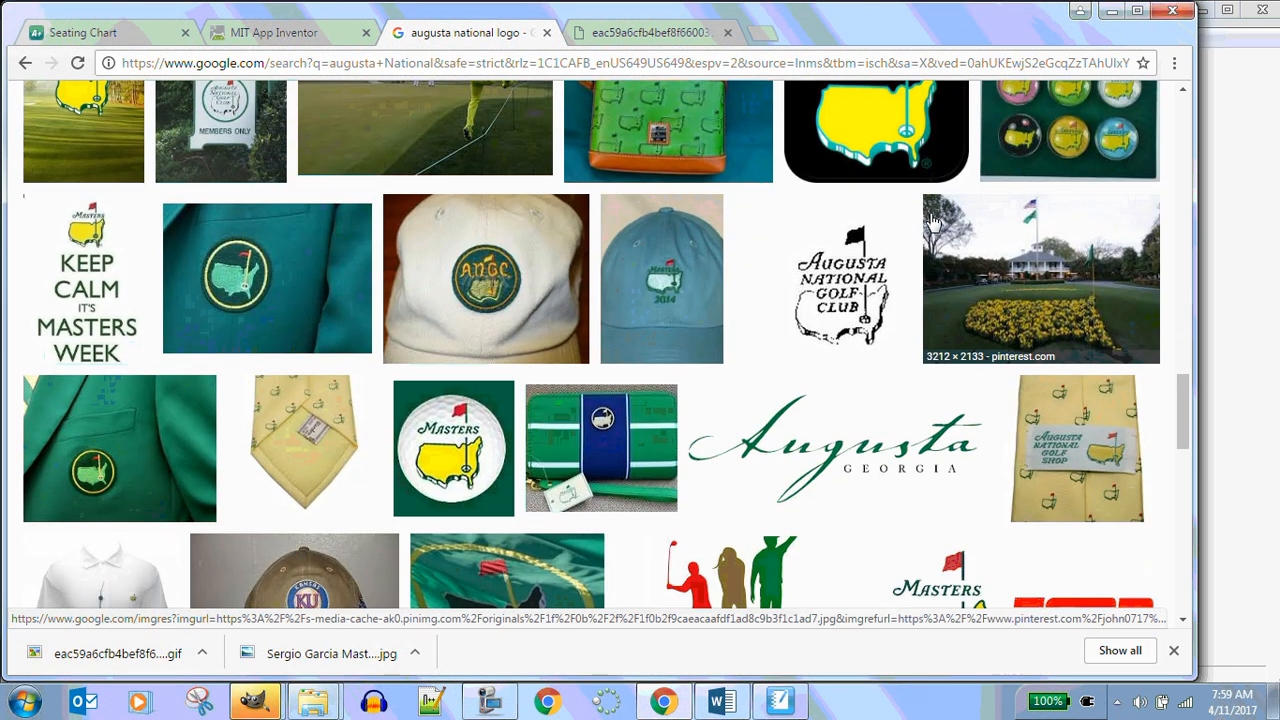
scroll(925, 212, "up", 10)
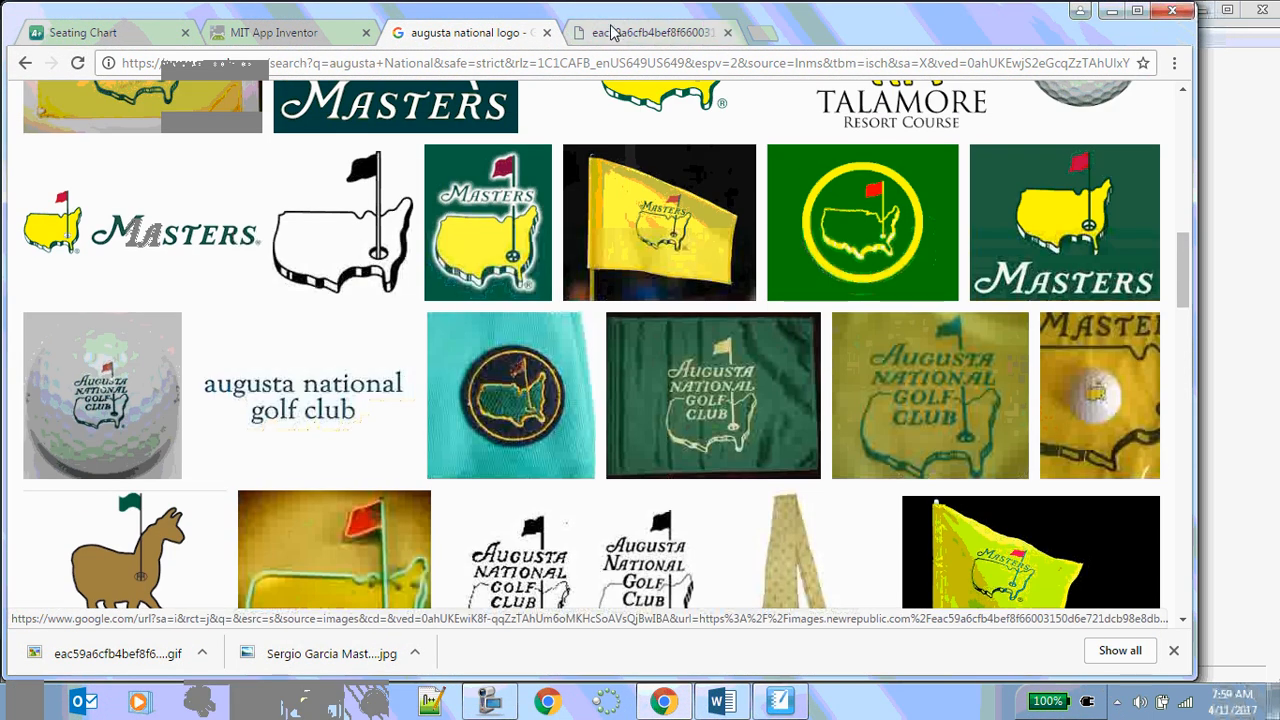
left_click(615, 33)
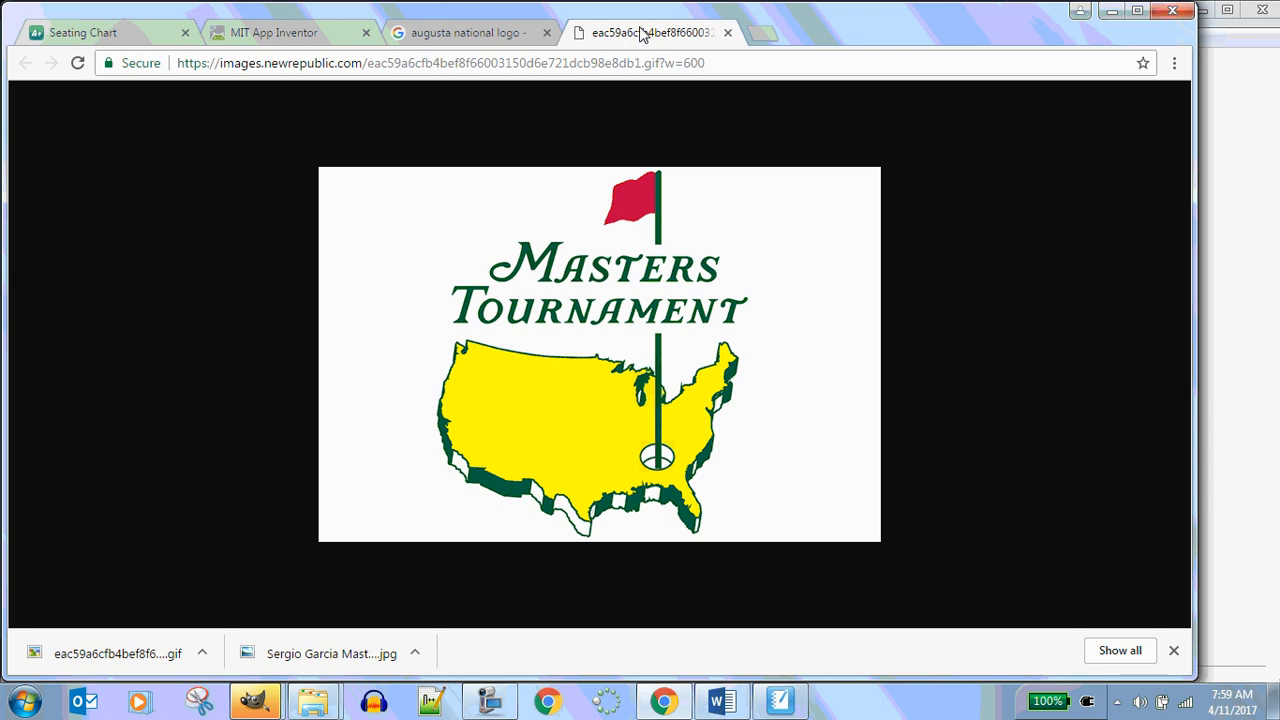
left_click(484, 33)
left_click(697, 33)
left_click(727, 33)
left_click(582, 38)
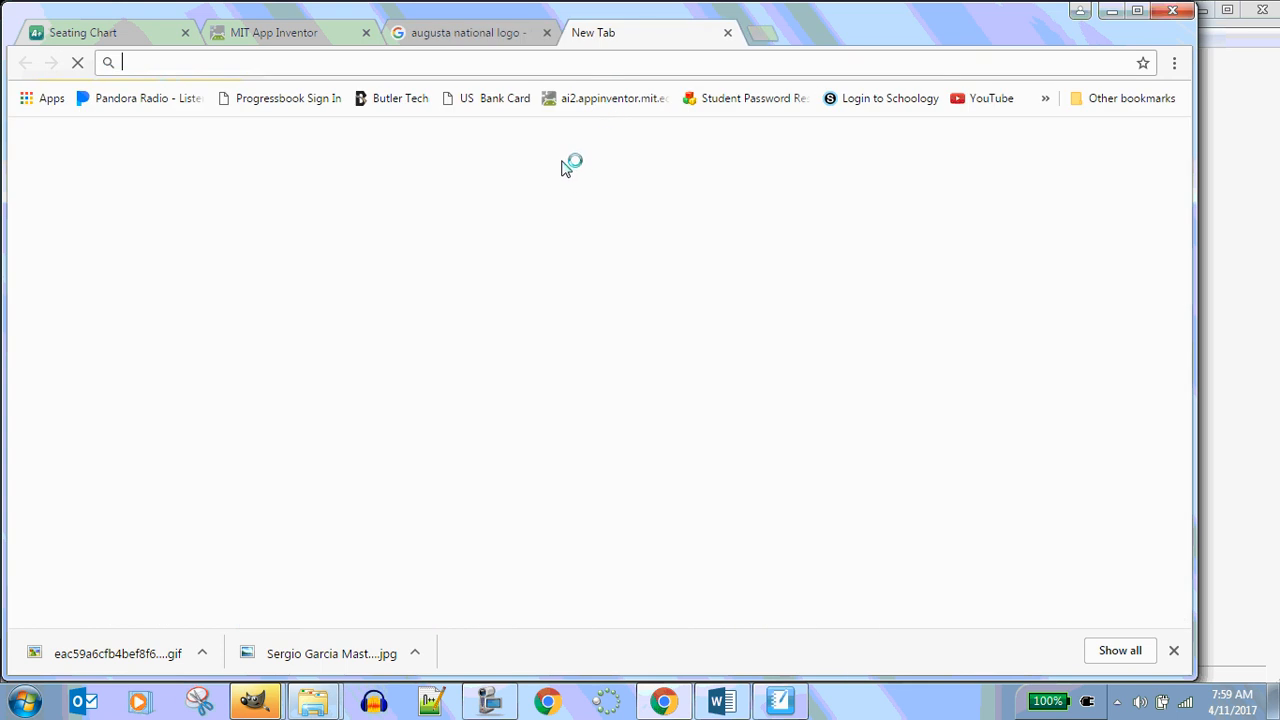
left_click(497, 38)
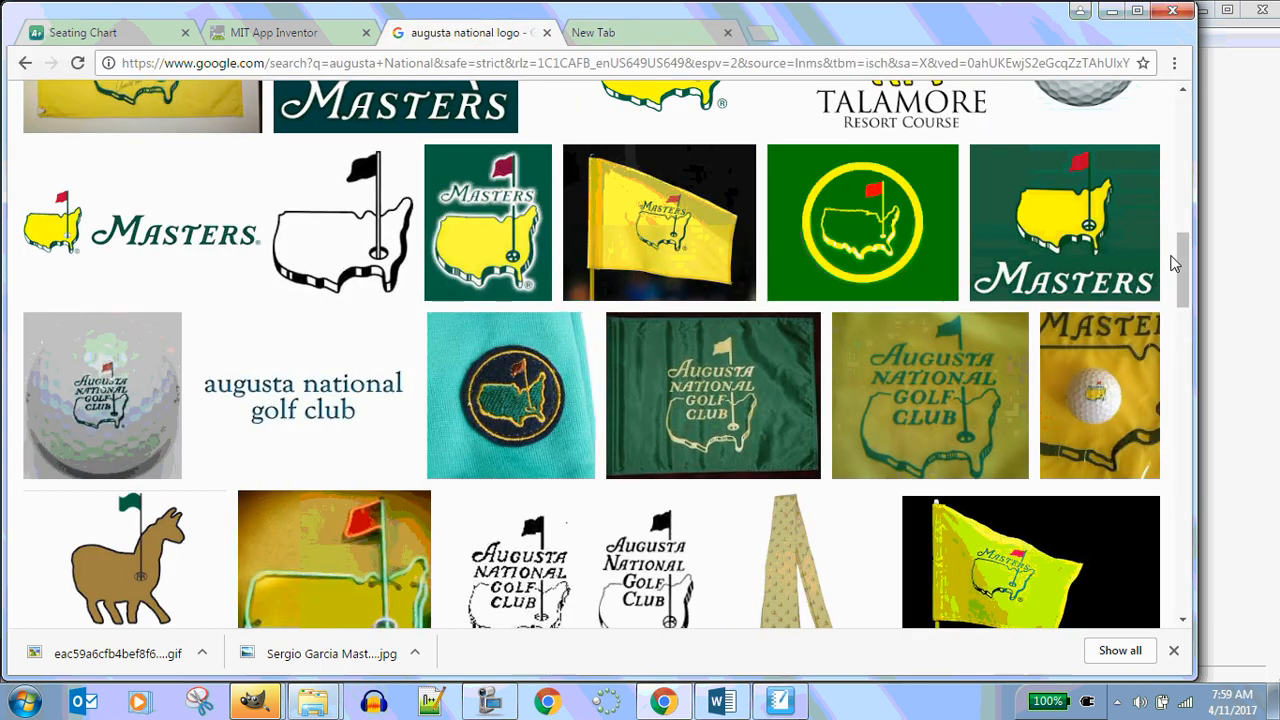
Go back to the augusta National image search and save the Augusta National Hole #12 photo as GM-AGA.jpg
scroll(85, 97, "up", 10)
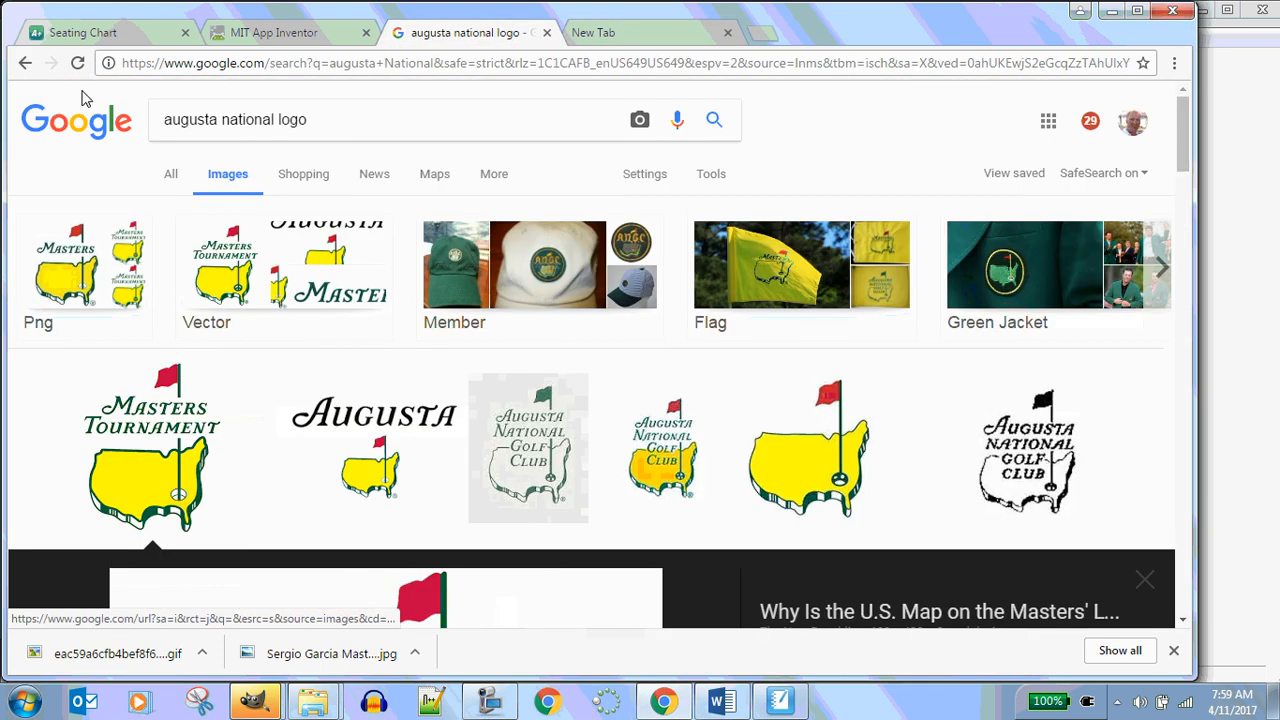
left_click(28, 66)
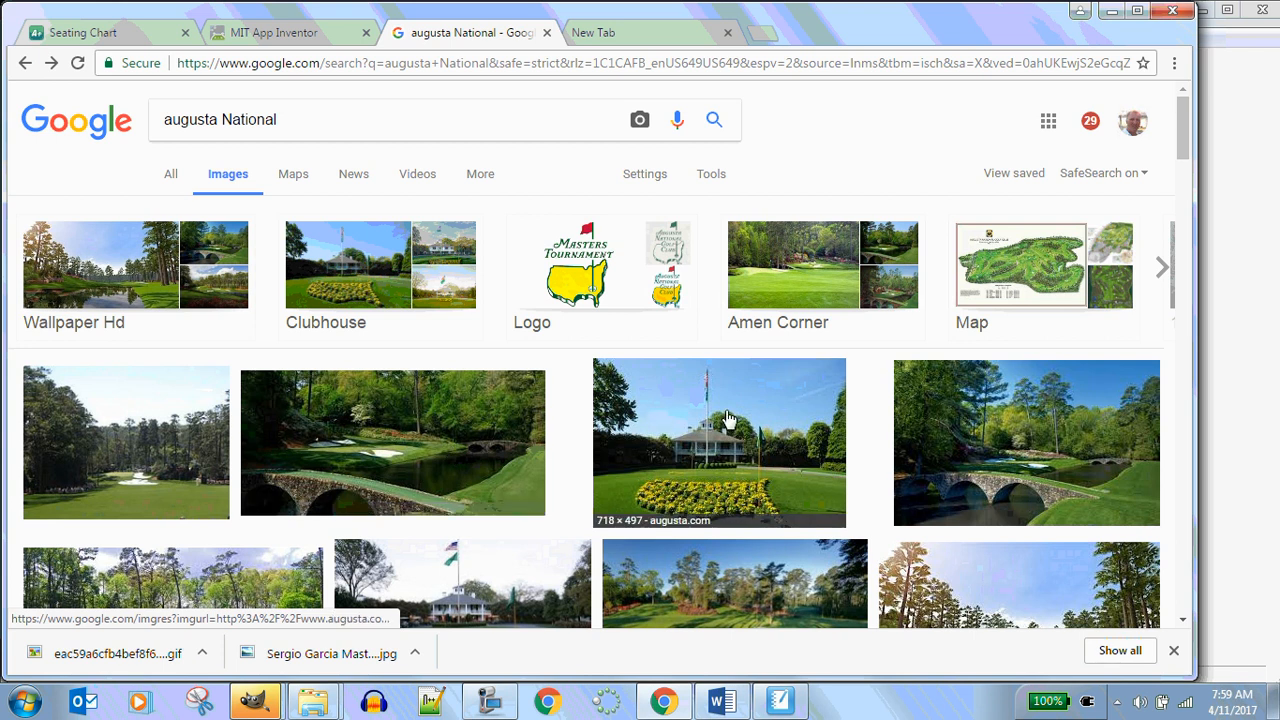
scroll(729, 418, "down", 5)
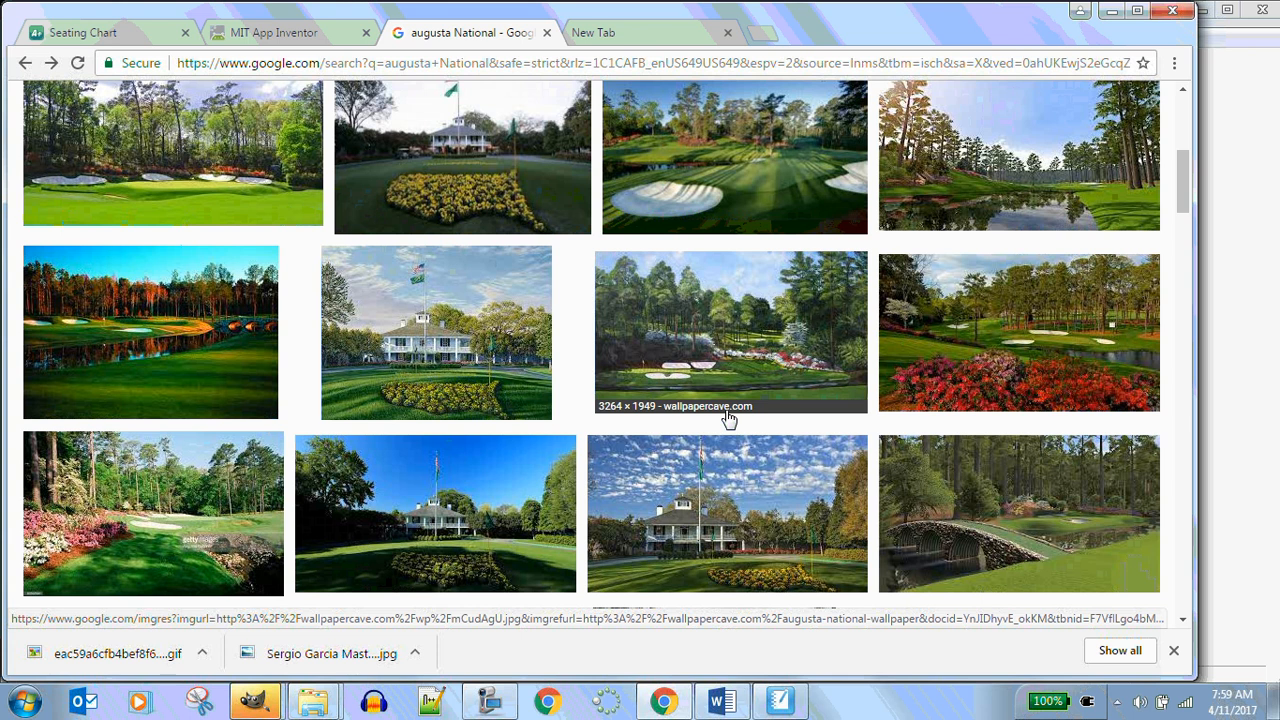
scroll(729, 418, "down", 2)
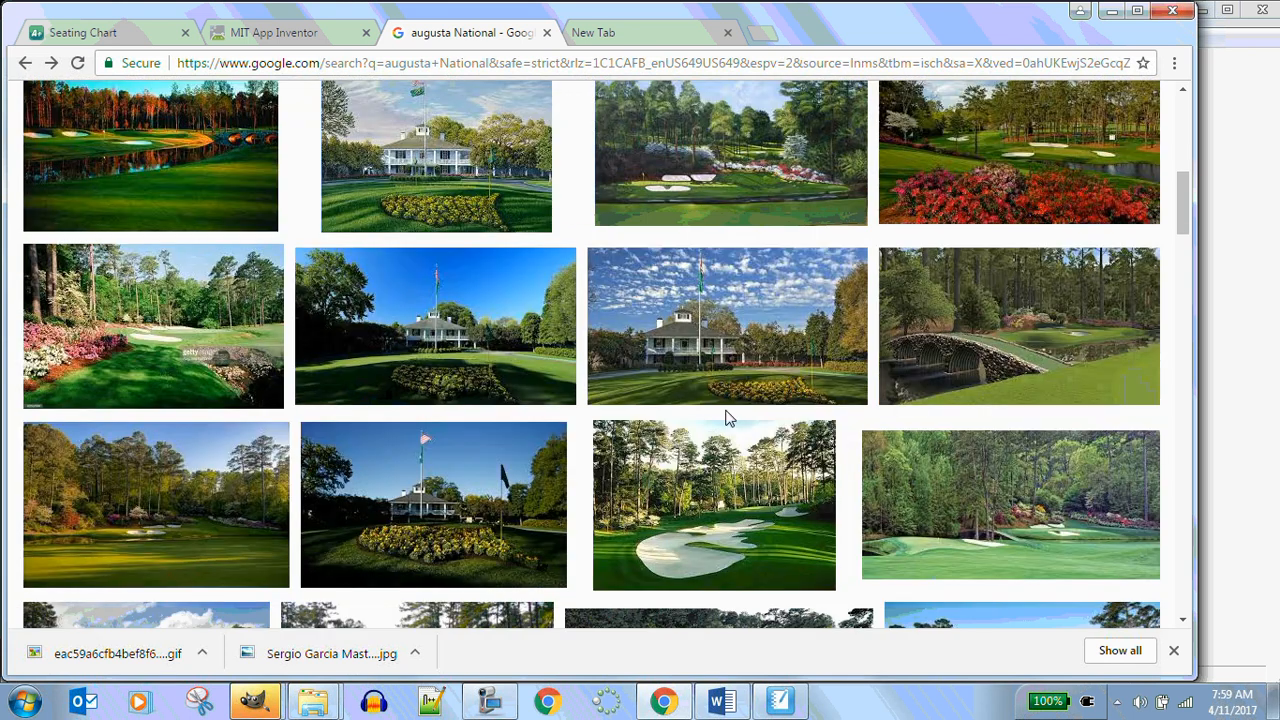
scroll(729, 418, "down", 2)
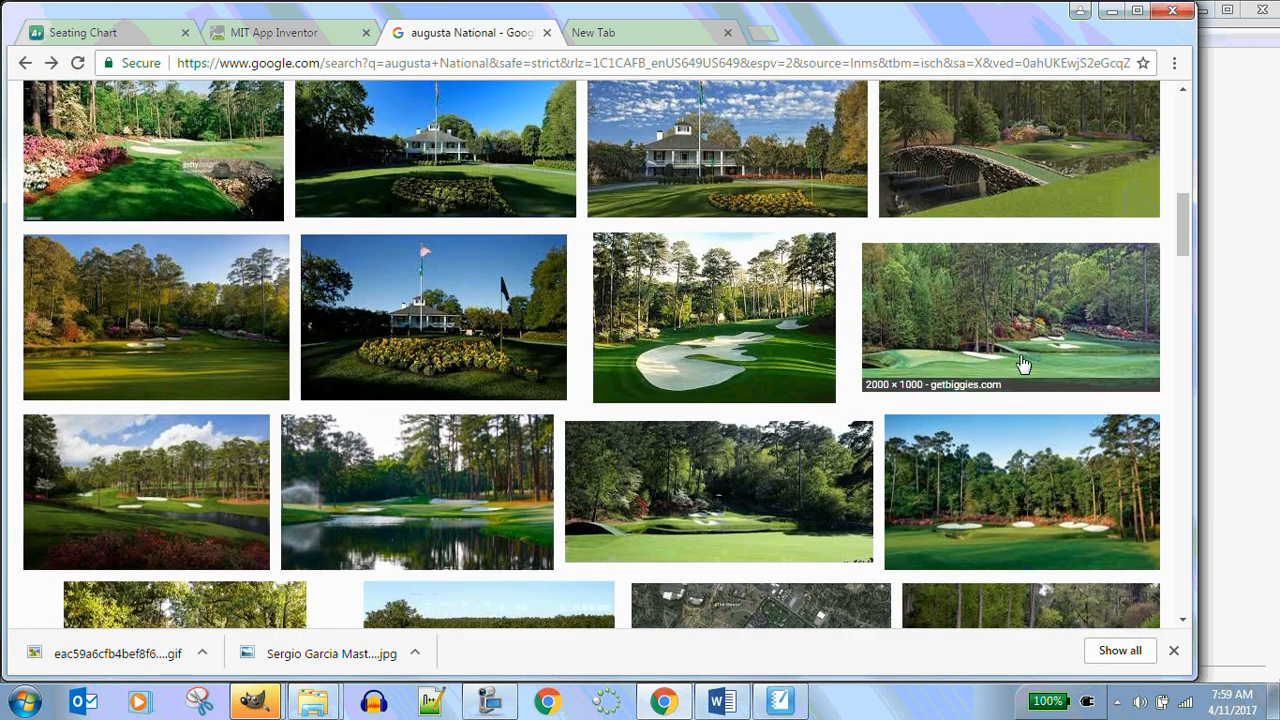
left_click(1013, 327)
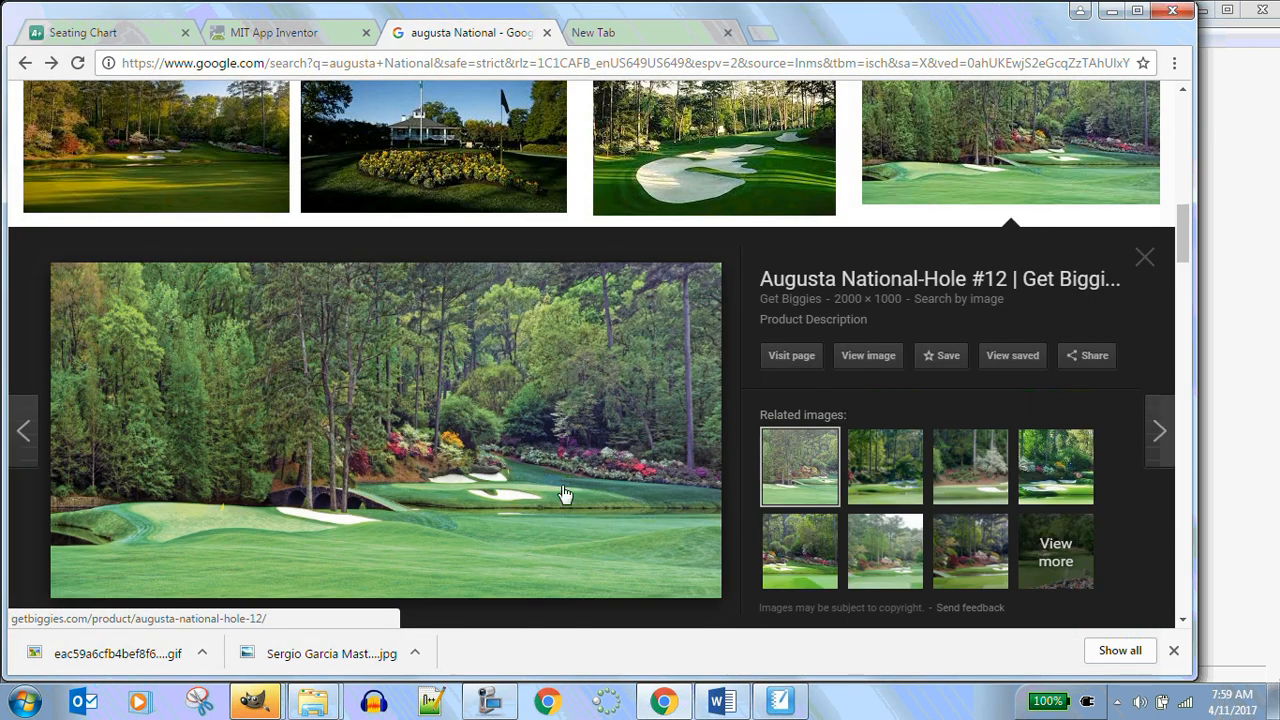
left_click(880, 361)
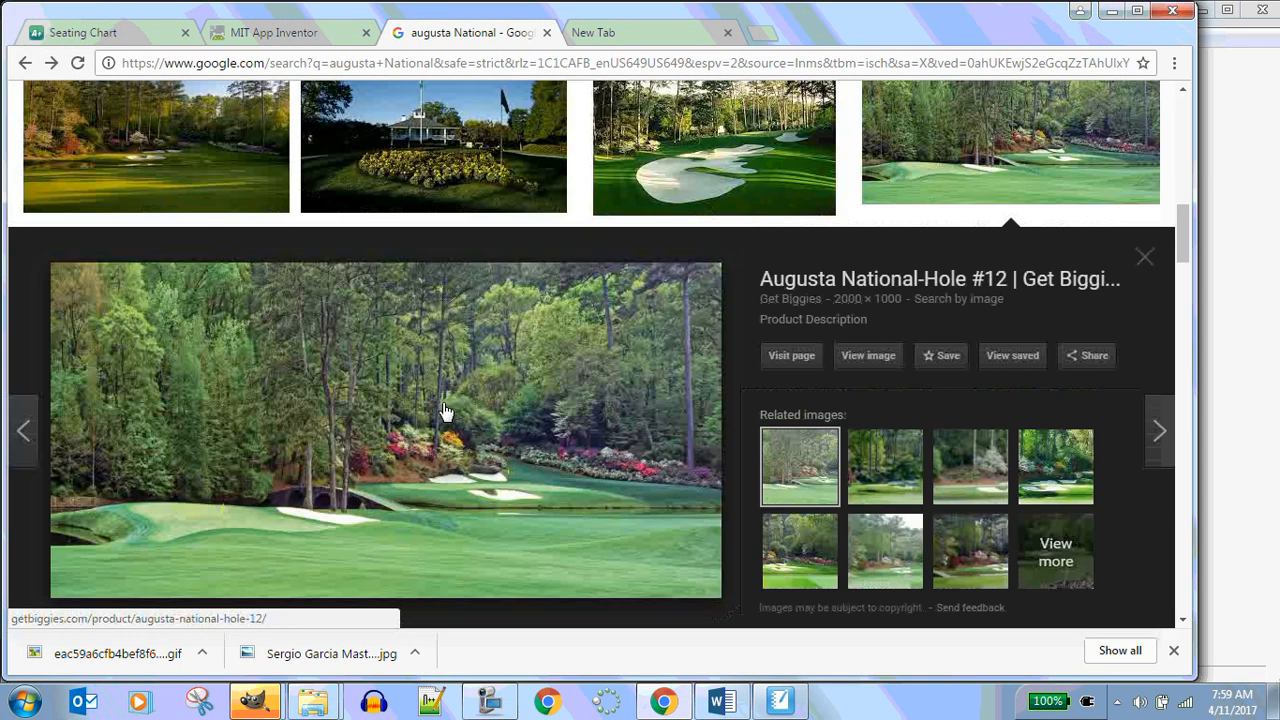
right_click(444, 406)
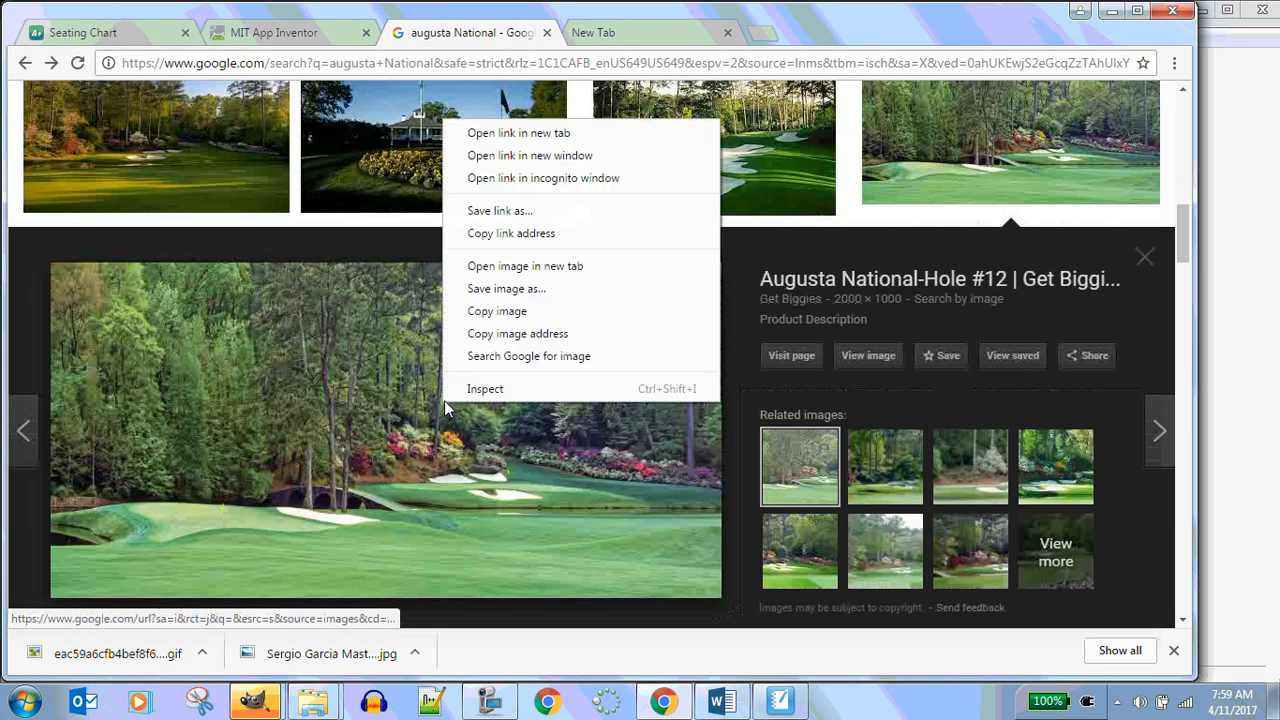
left_click(546, 289)
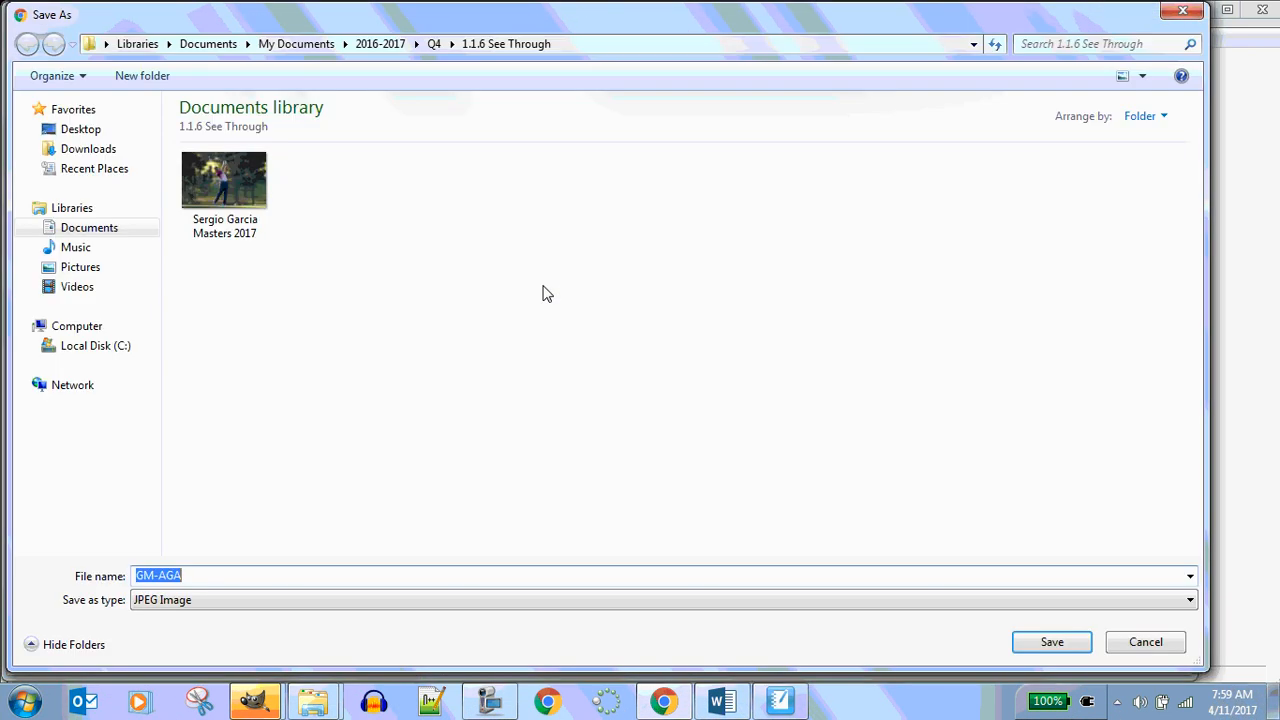
left_click(1040, 643)
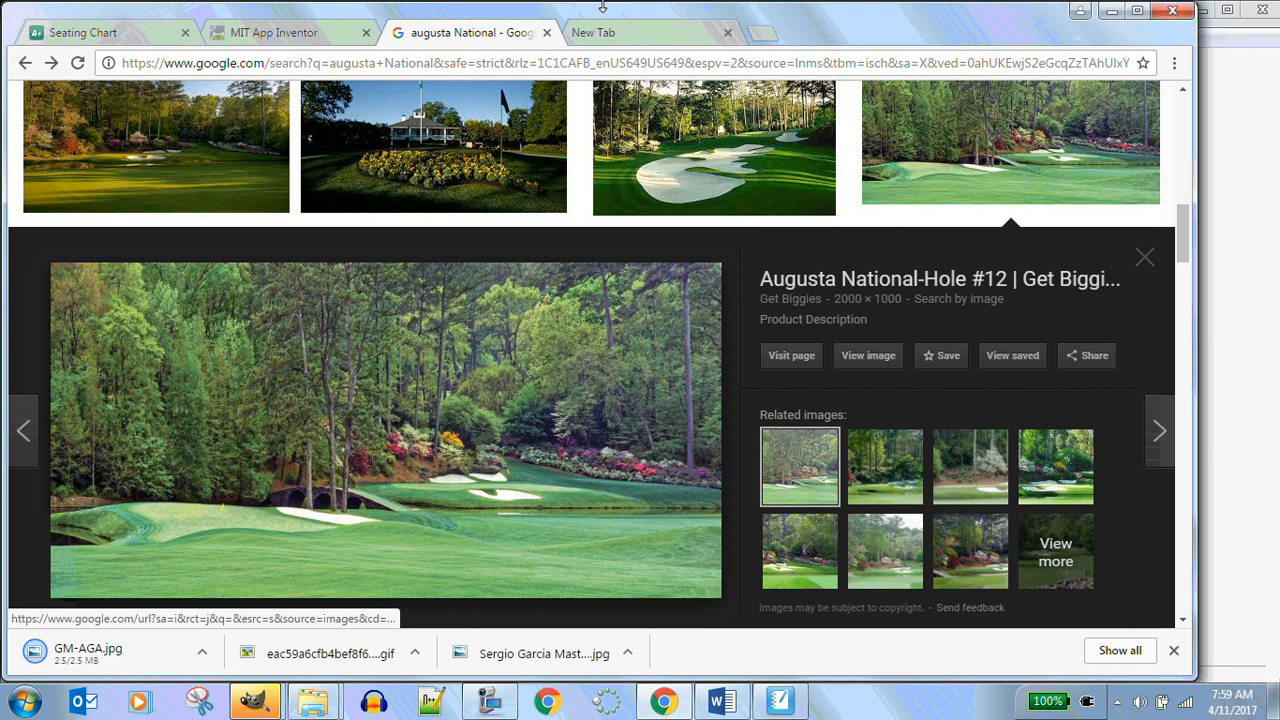
In App Inventor, upload GM-AGA.jpg and set it as Canvas1's BackgroundImage
left_click(268, 38)
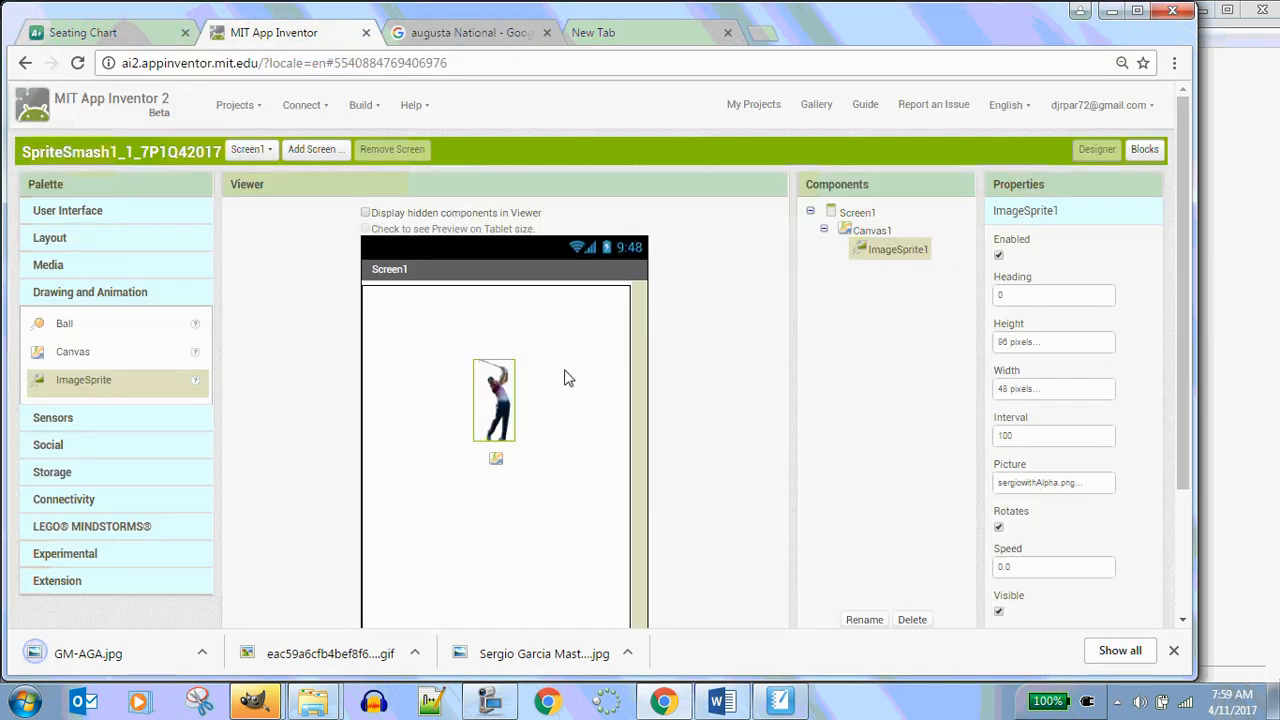
left_click(870, 231)
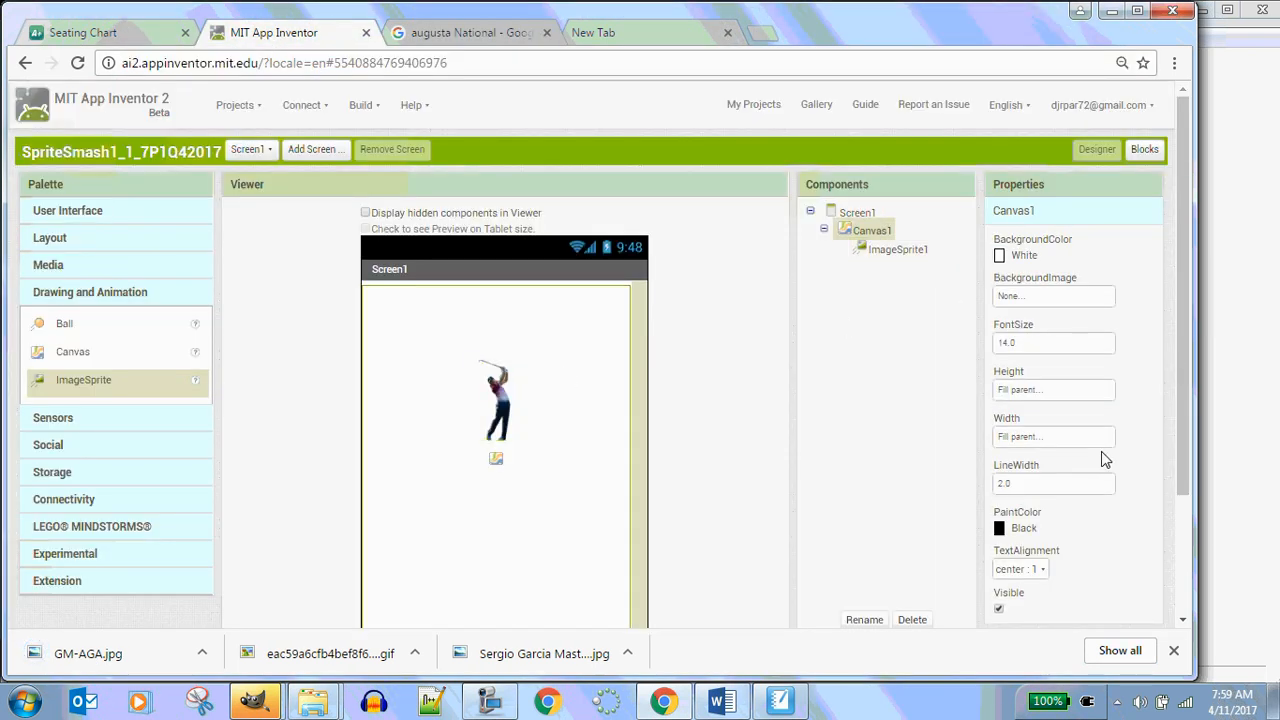
left_click(1042, 296)
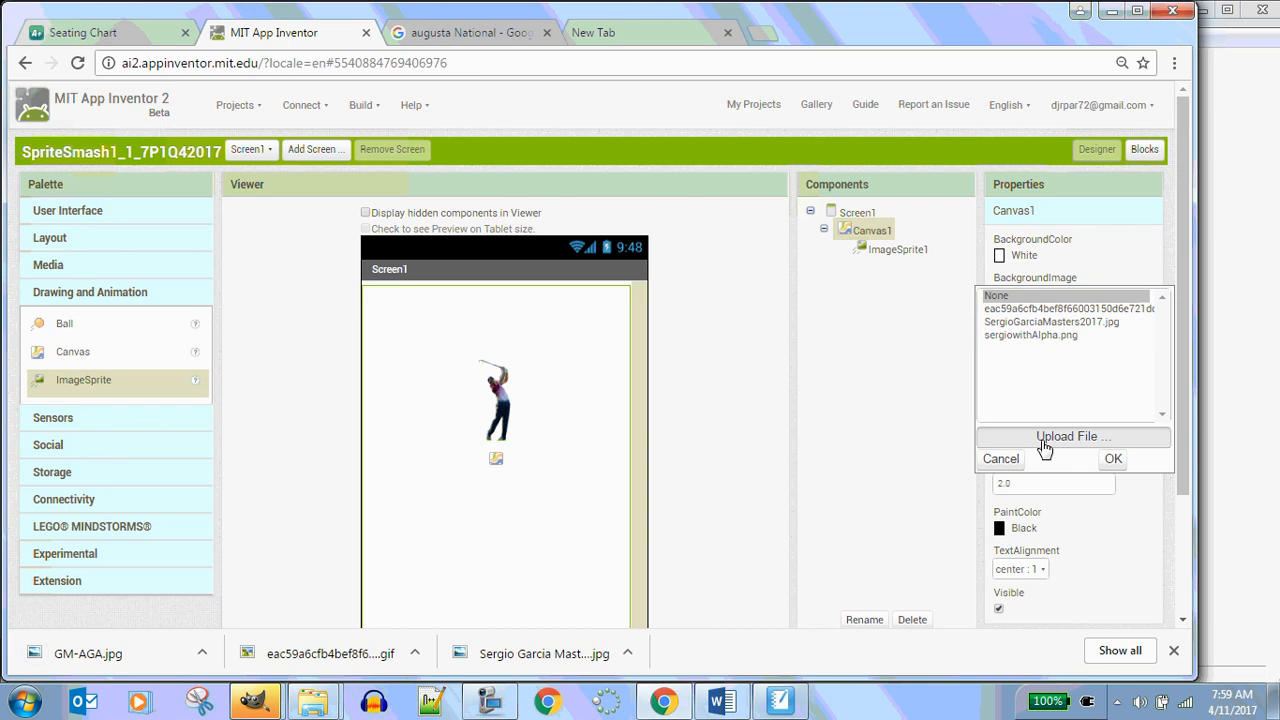
left_click(1045, 438)
left_click(450, 258)
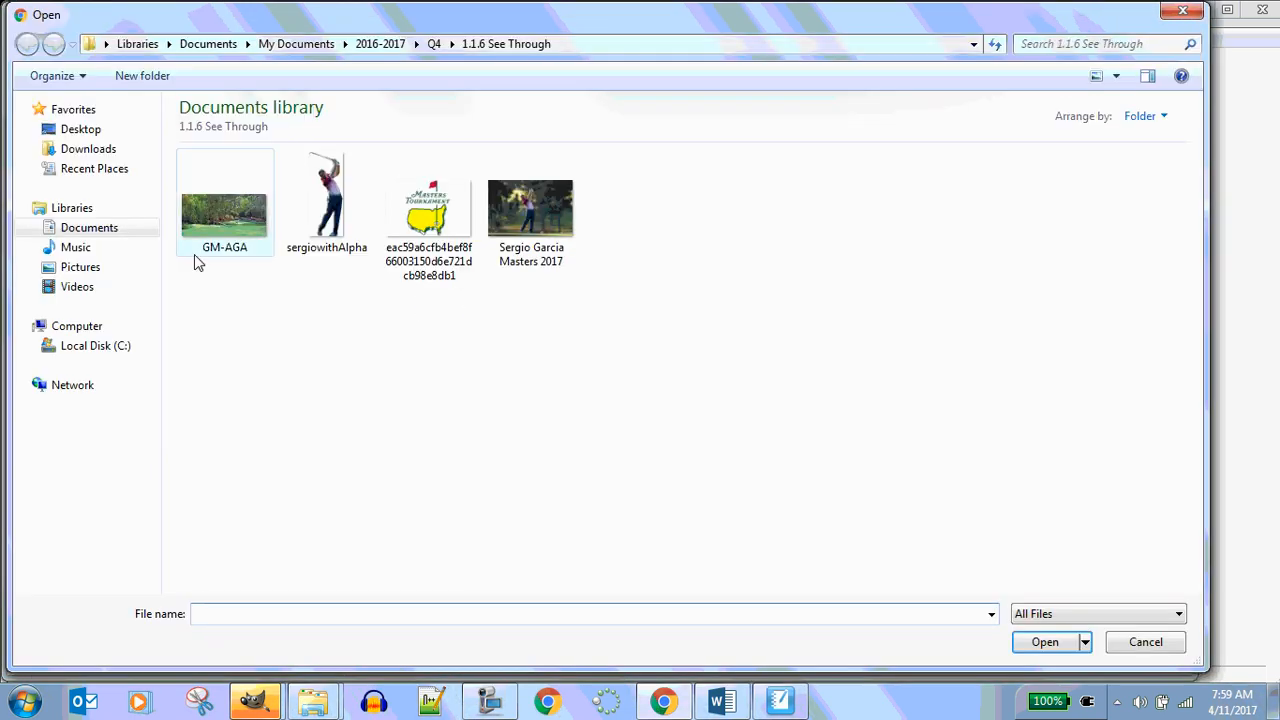
left_click(250, 255)
left_click(1035, 644)
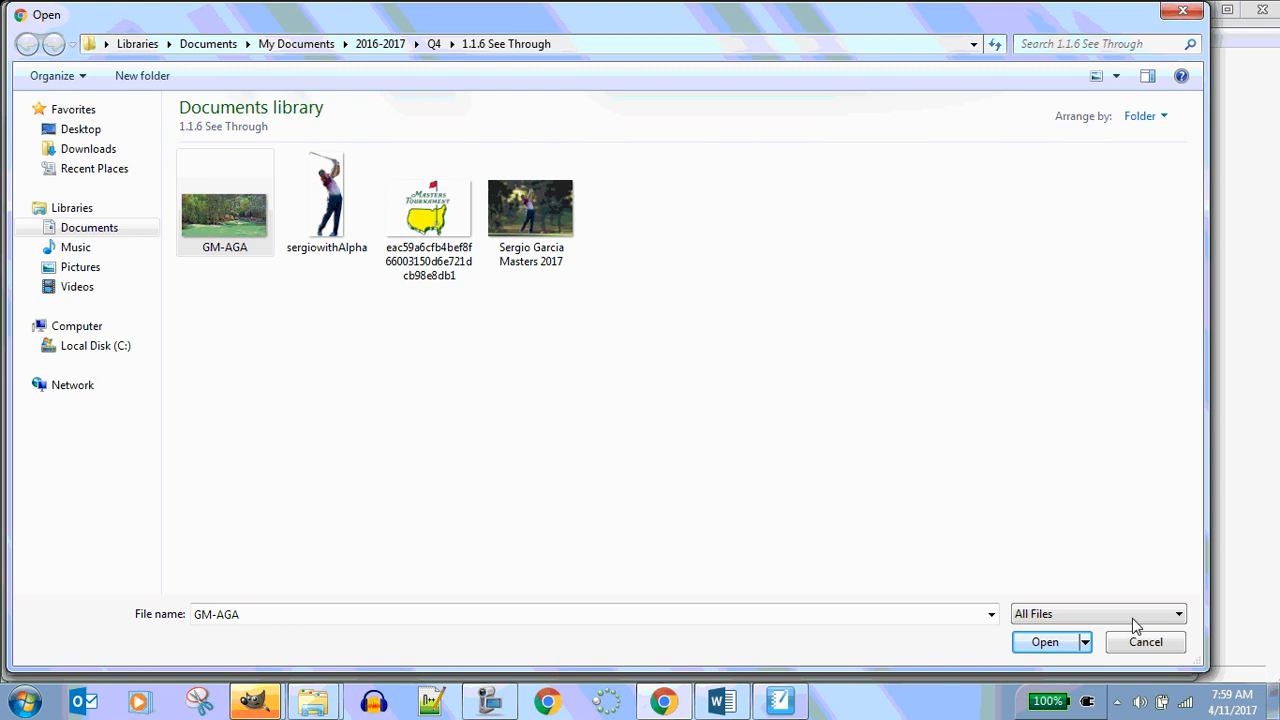
left_click(1052, 645)
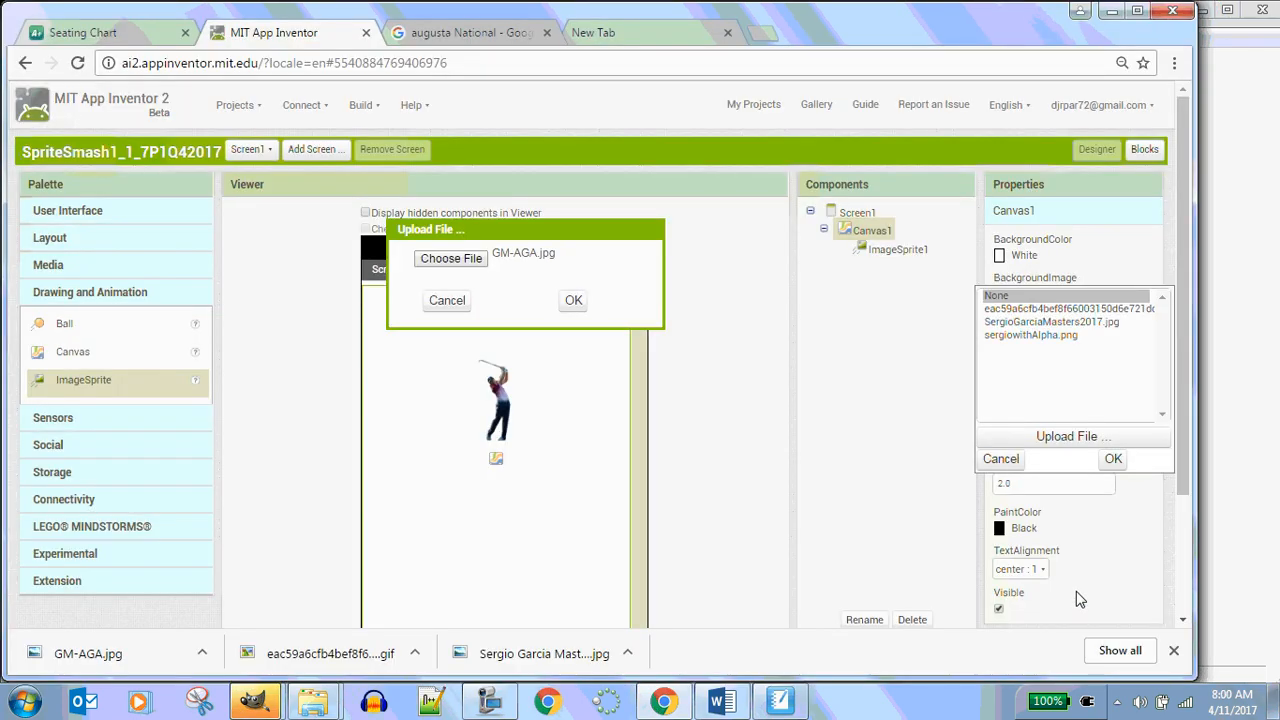
left_click(571, 304)
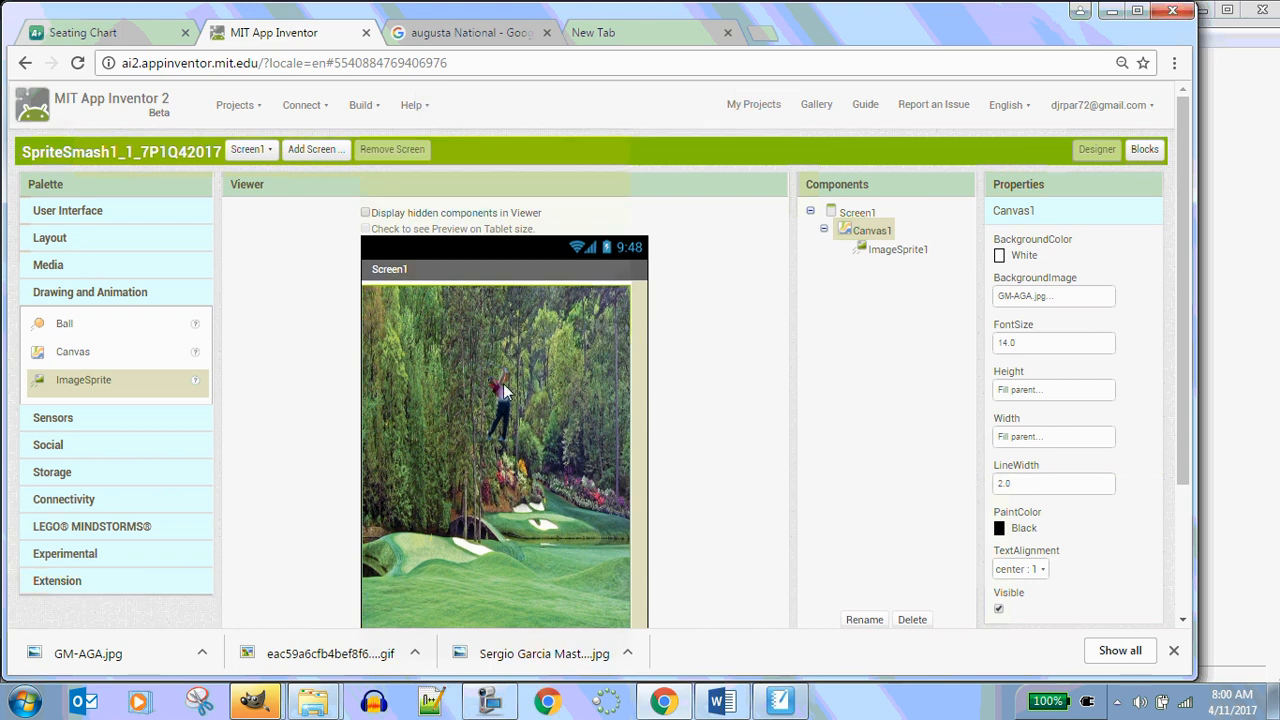
Reposition ImageSprite1 onto the fairway at about X 94, Y 294 on the canvas
left_click_drag(509, 412, 509, 526)
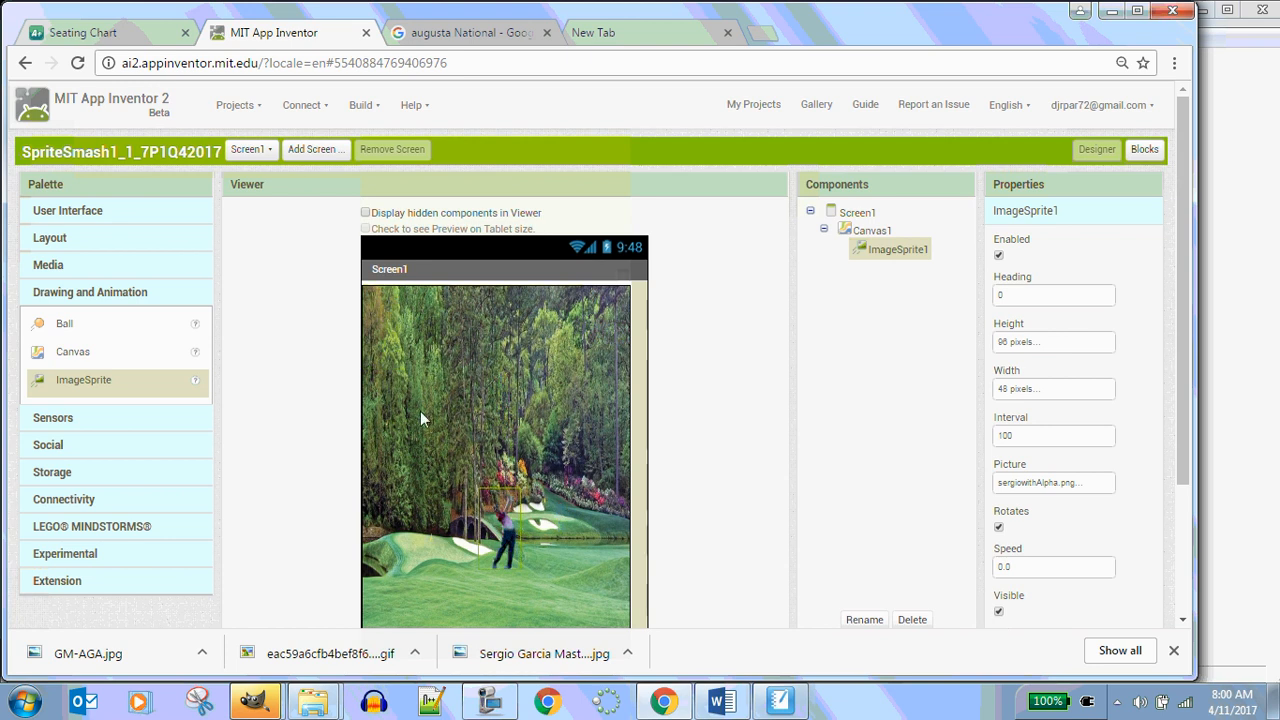
scroll(483, 373, "down", 2)
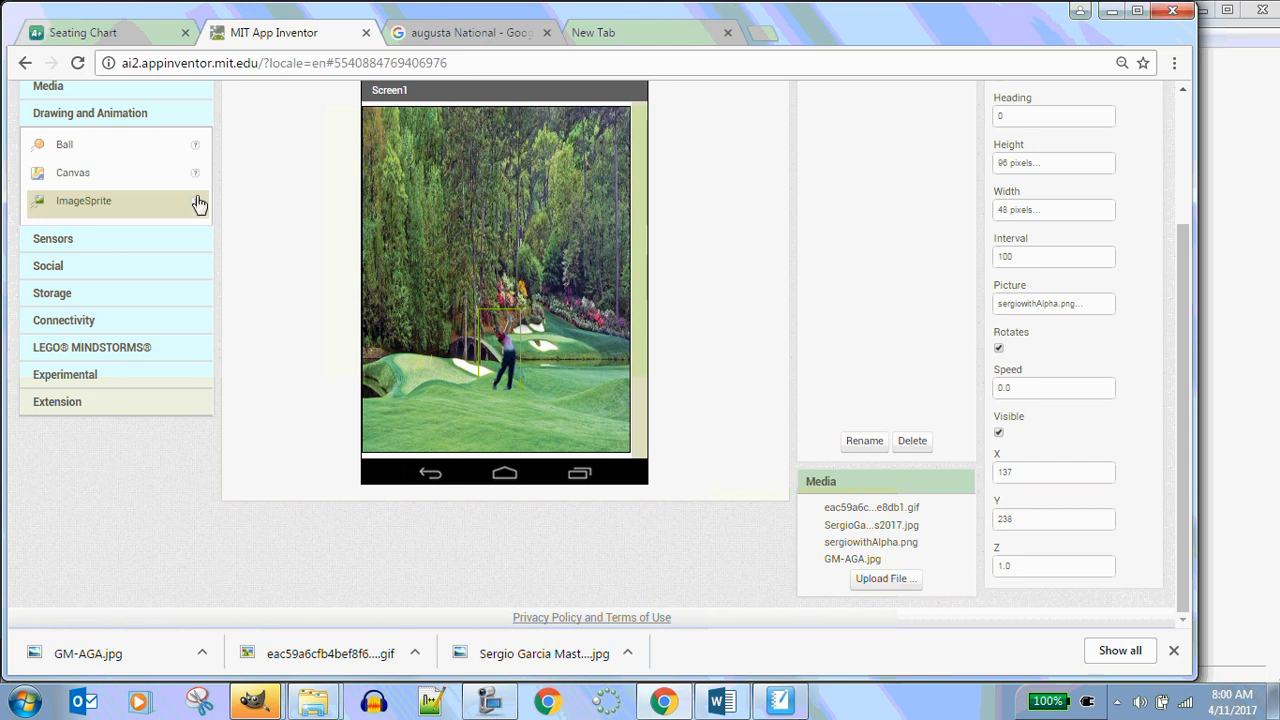
mouse_move(273, 710)
left_click(394, 608)
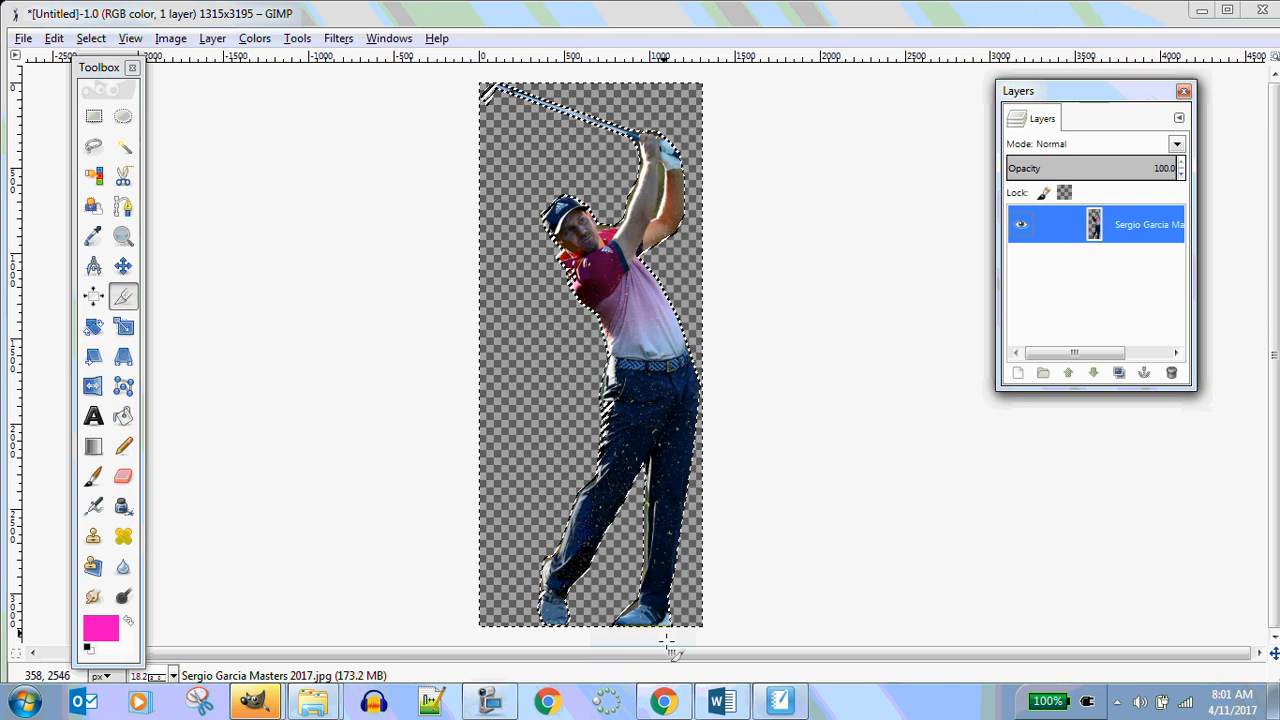
left_click(662, 702)
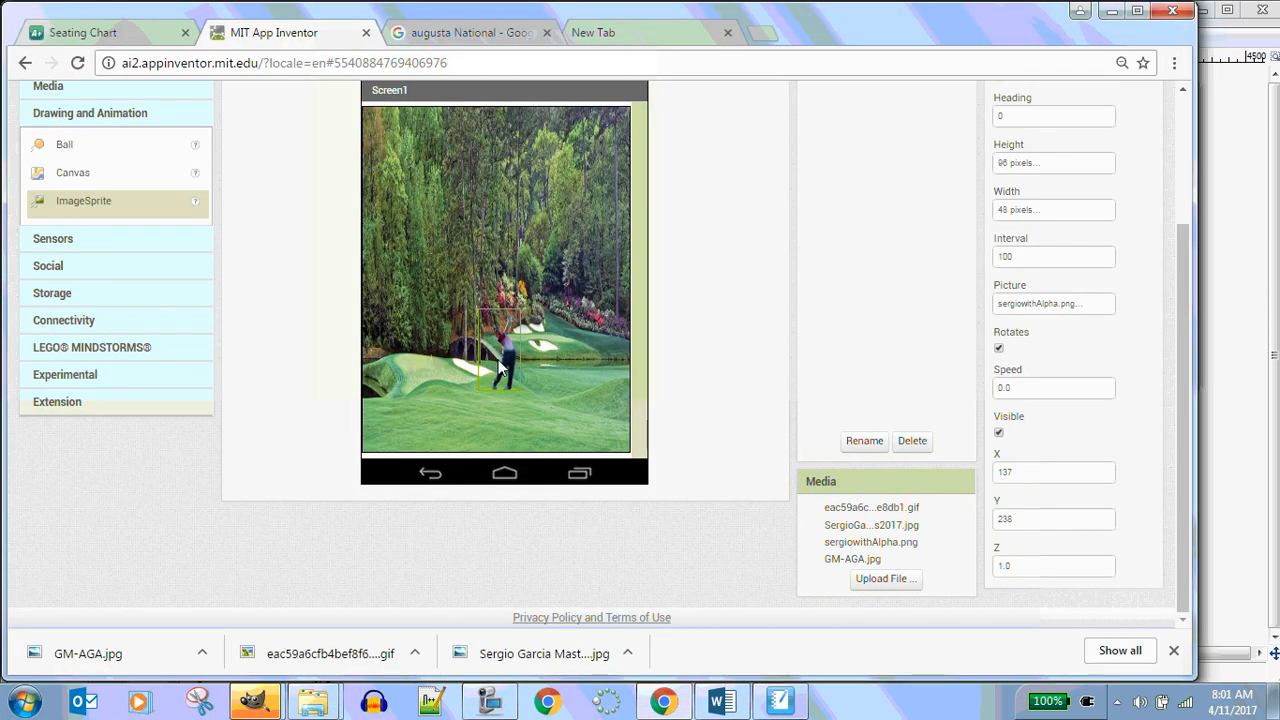
left_click_drag(498, 359, 474, 381)
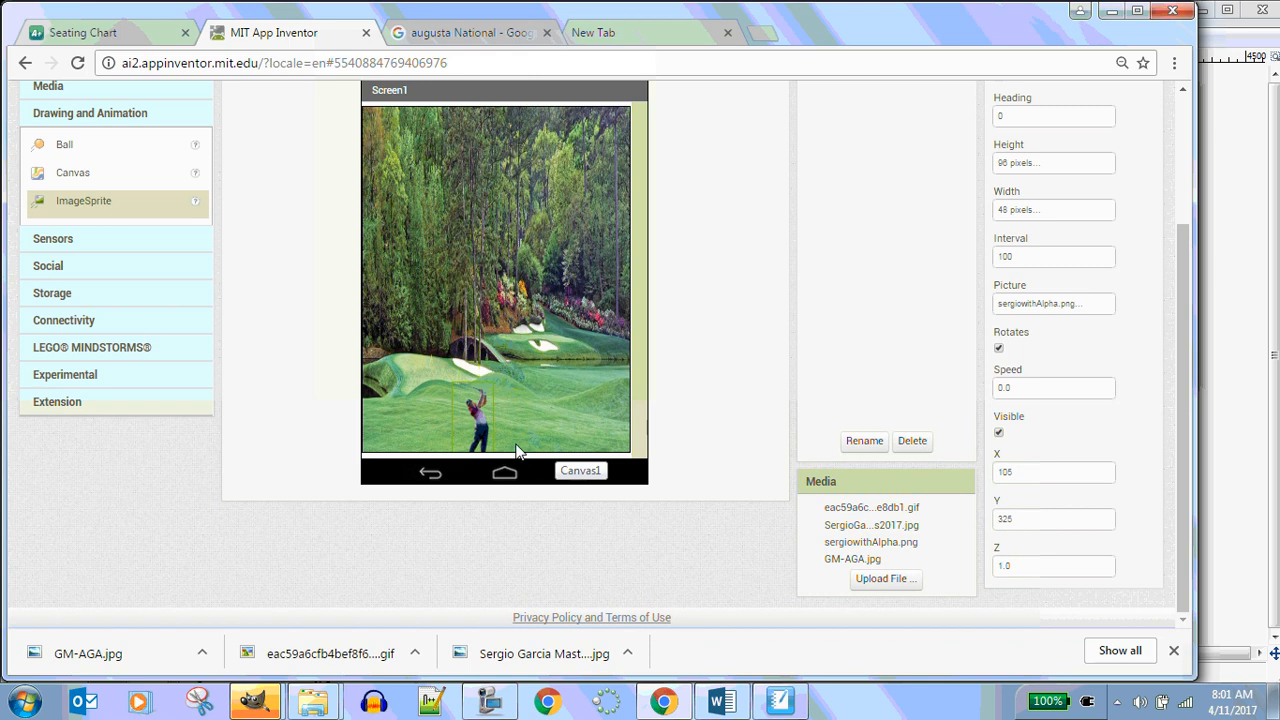
mouse_move(482, 430)
left_mouse_down()
mouse_move(475, 405)
mouse_move(491, 421)
left_mouse_up()
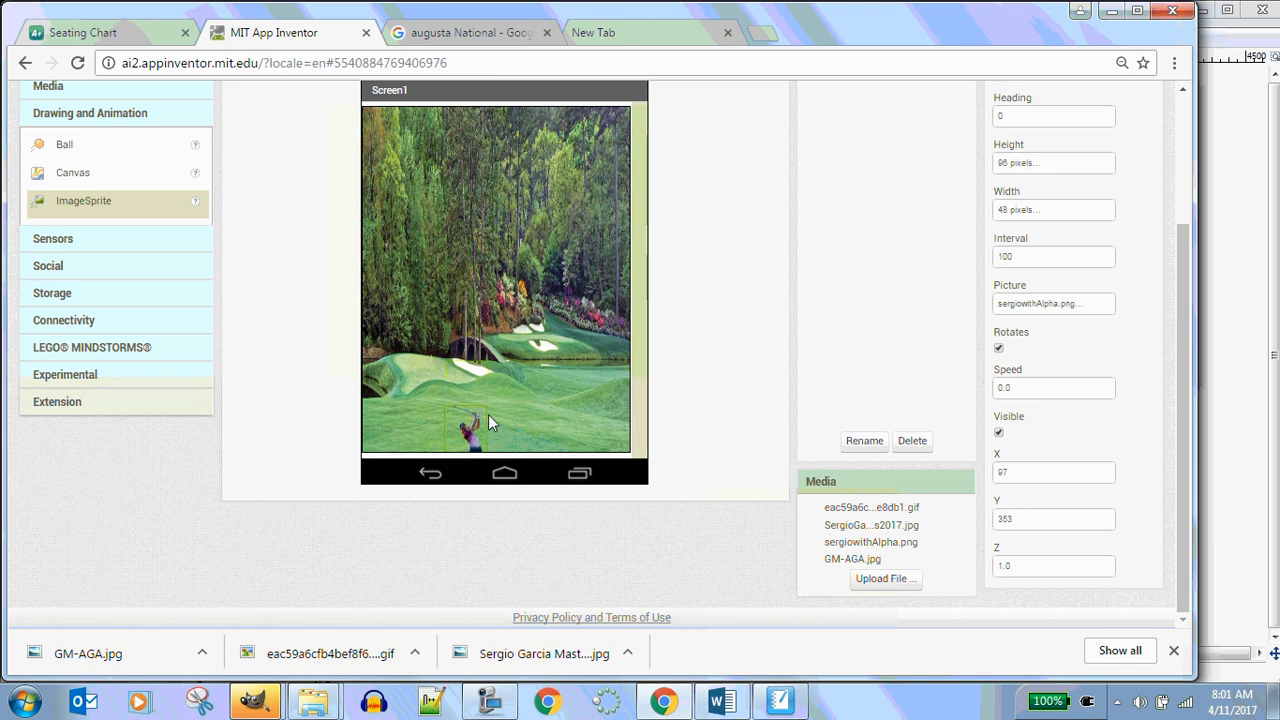
left_click_drag(473, 423, 468, 360)
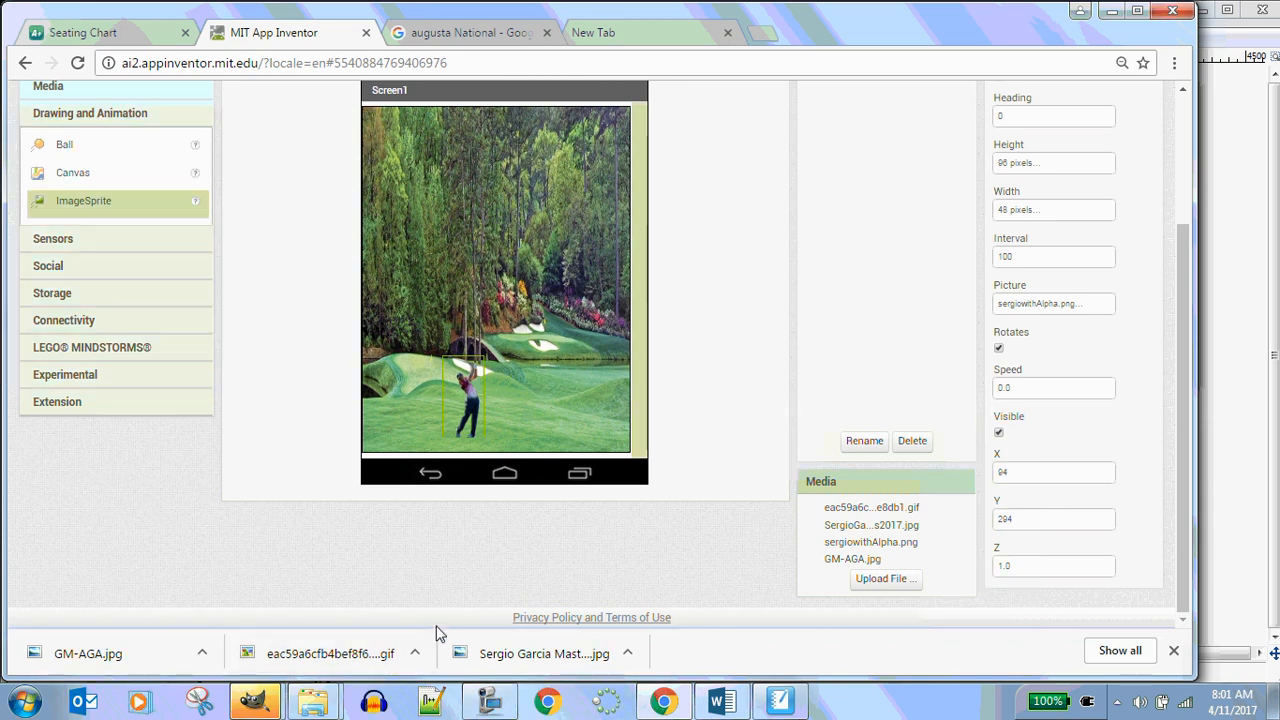
Switch to GIMP and flip the Sergio Garcia cutout image horizontally
mouse_move(255, 700)
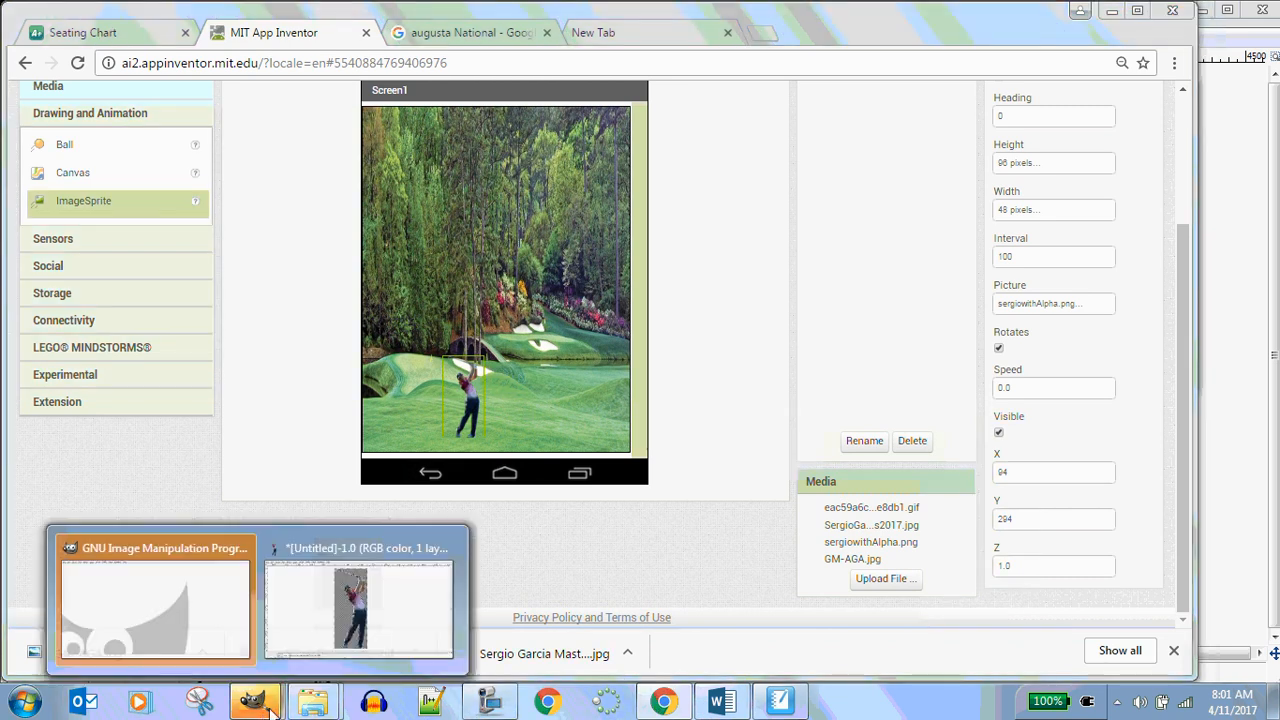
left_click(380, 636)
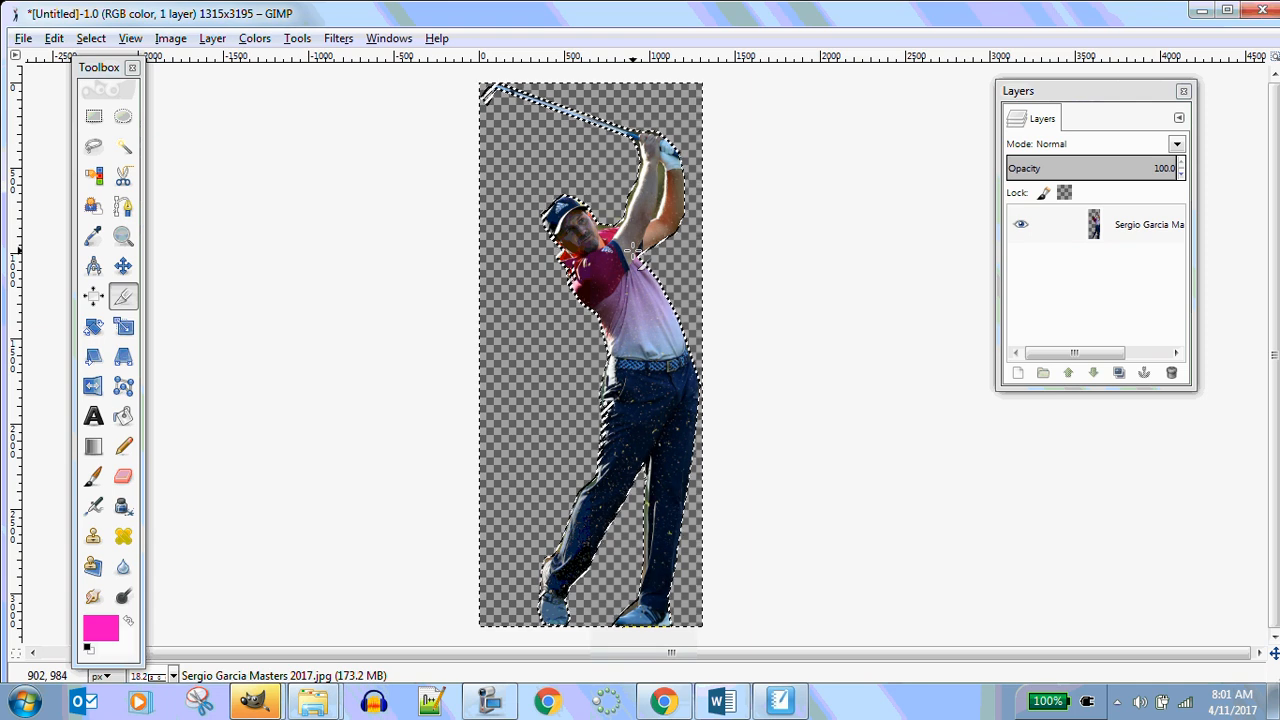
right_click(613, 299)
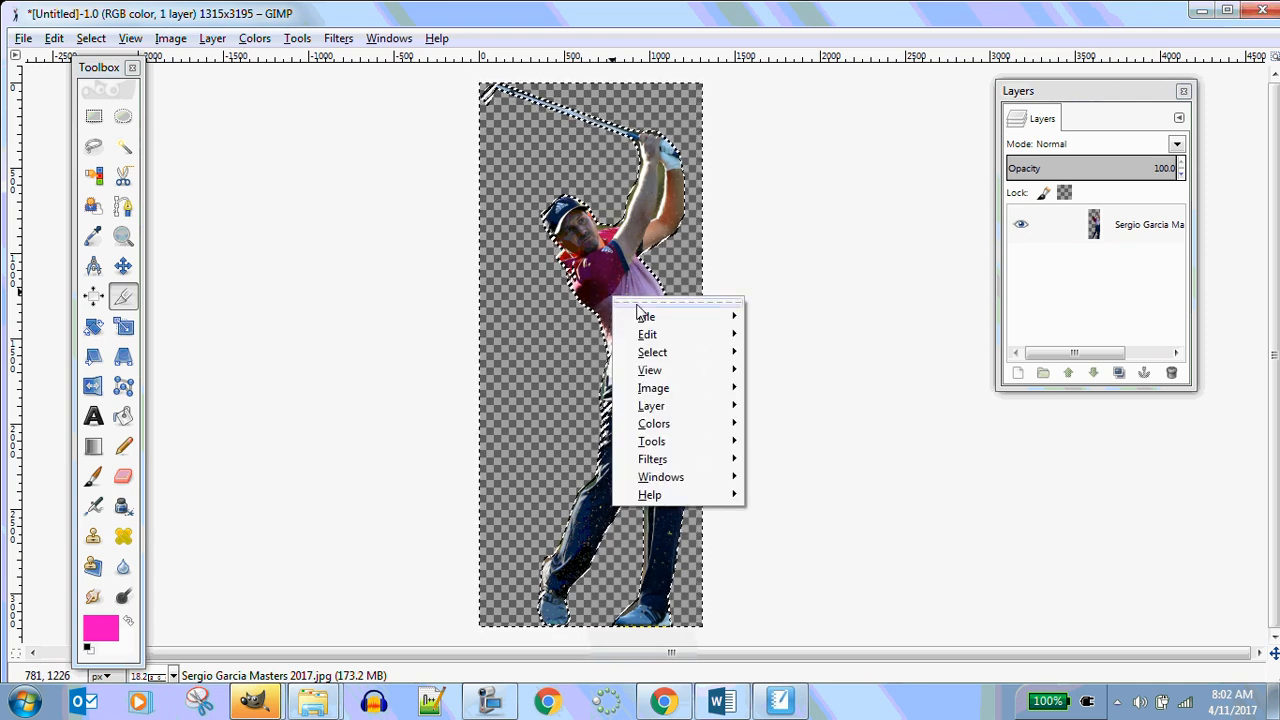
mouse_move(684, 396)
mouse_move(800, 413)
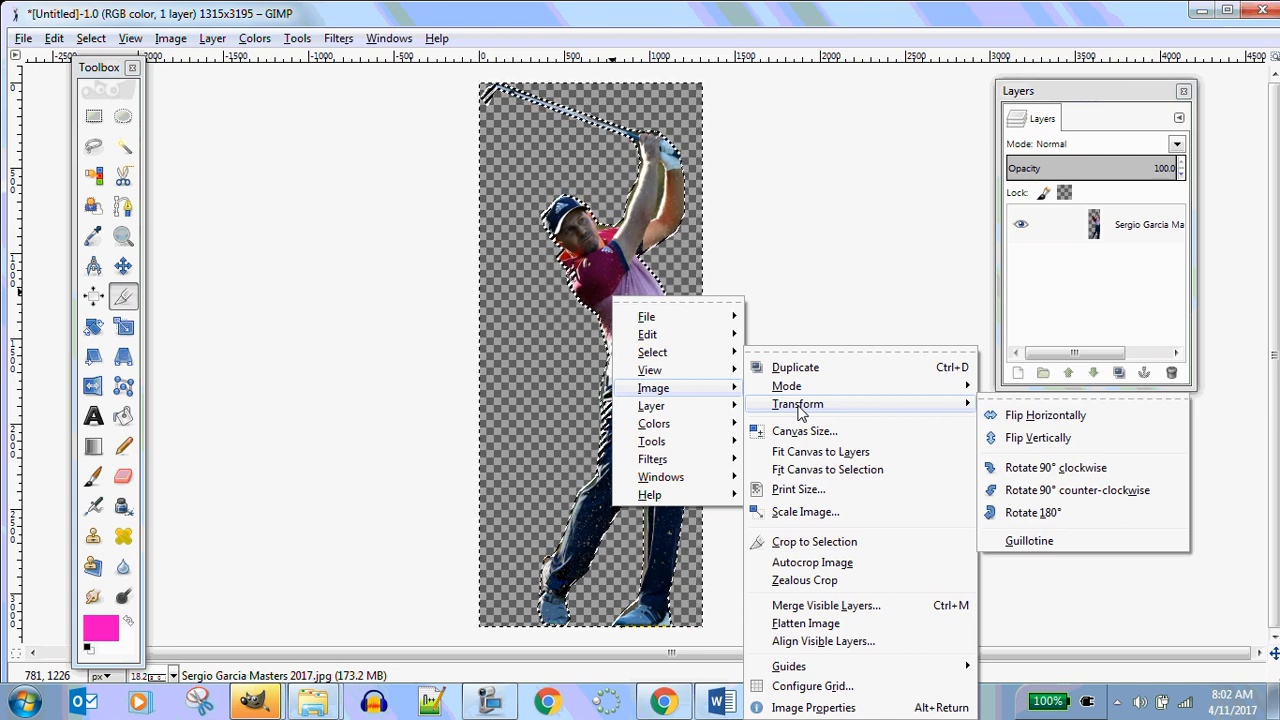
left_click(1073, 415)
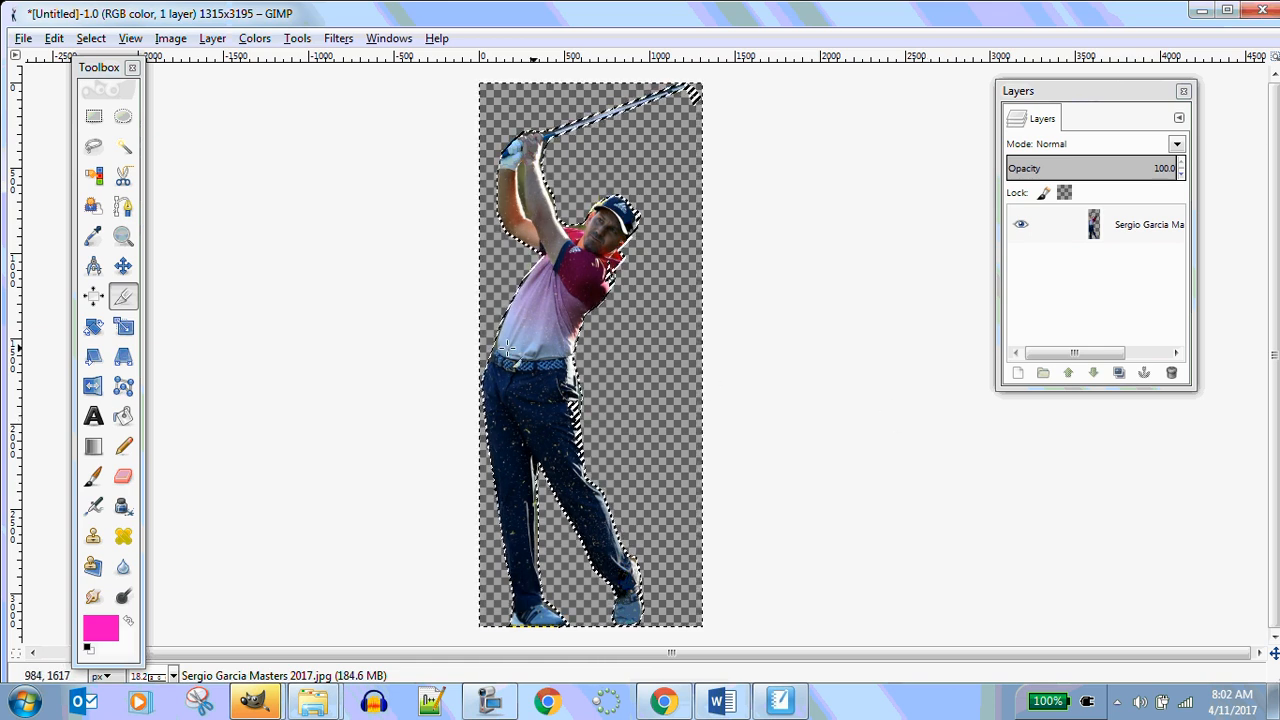
Rotate the image 90° clockwise
right_click(547, 329)
mouse_move(624, 445)
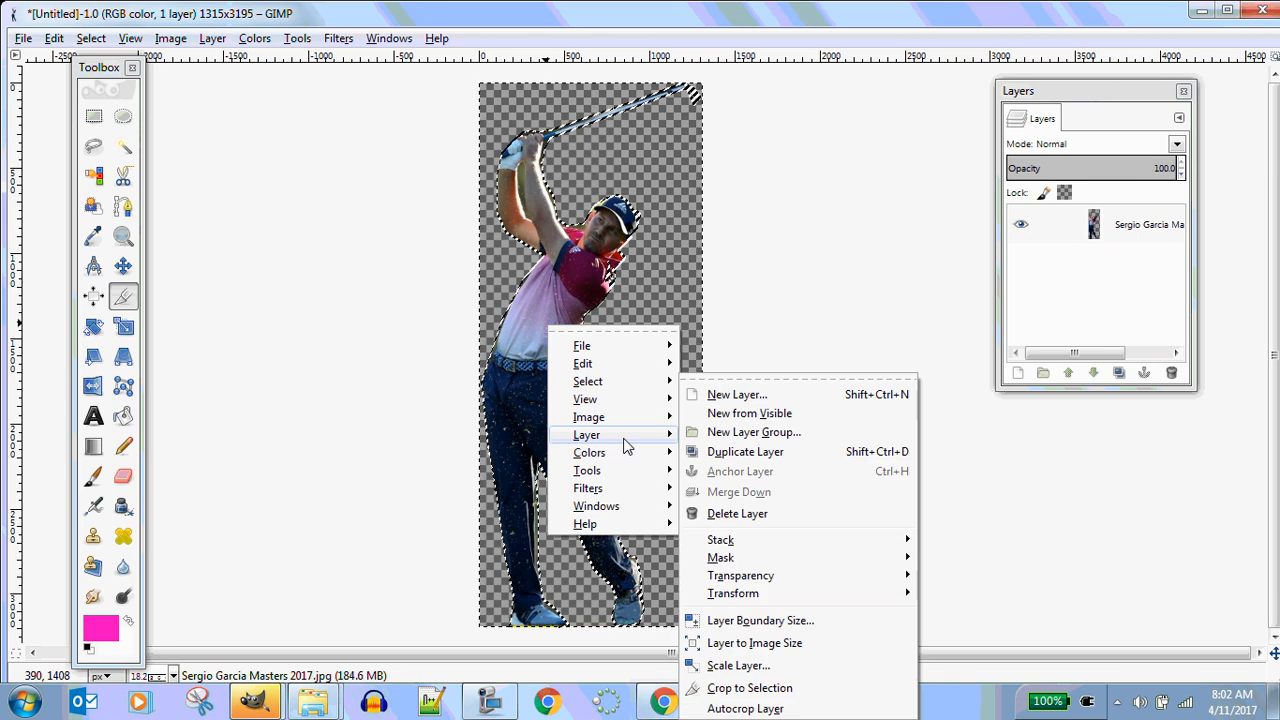
mouse_move(617, 423)
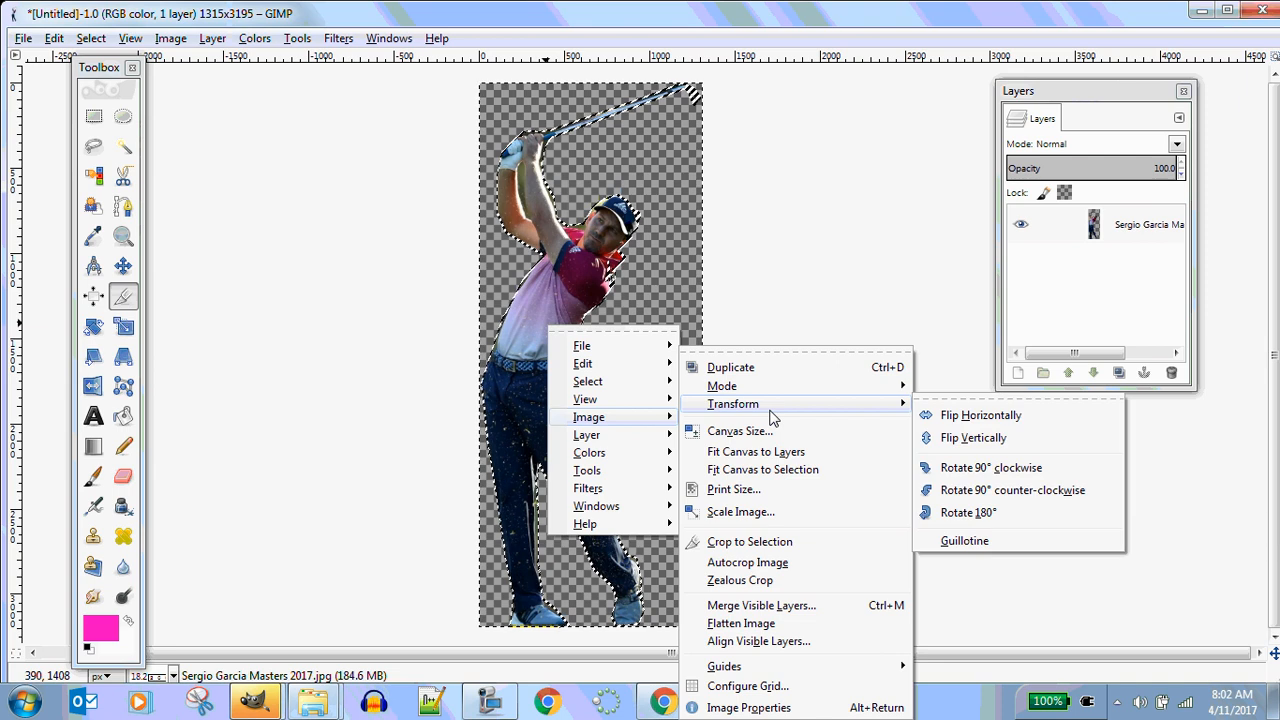
left_click(1057, 465)
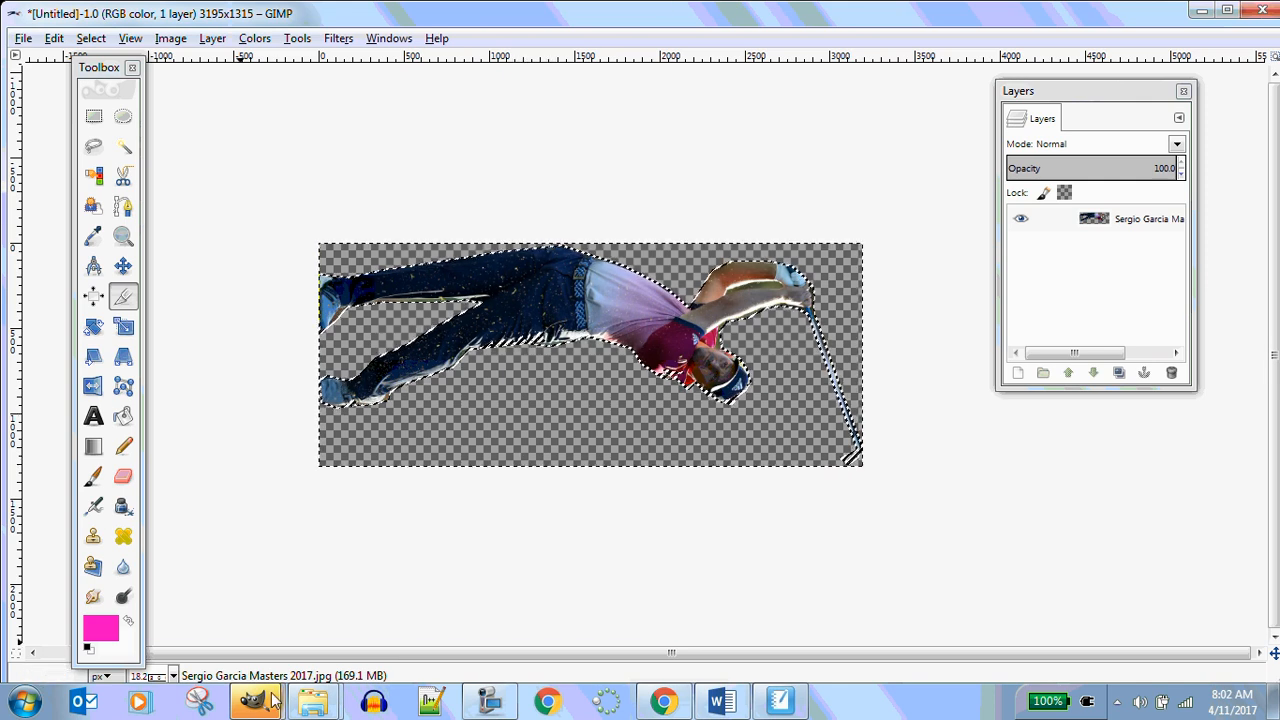
mouse_move(307, 708)
mouse_move(640, 703)
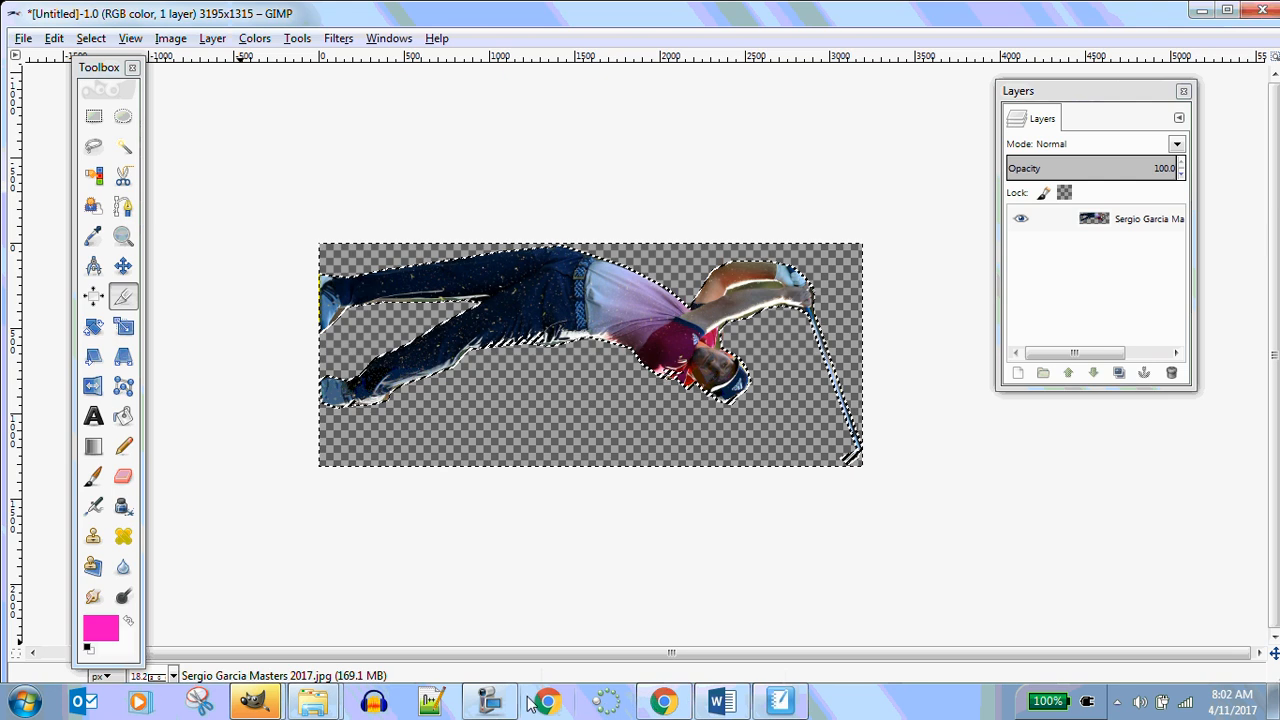
left_click(314, 712)
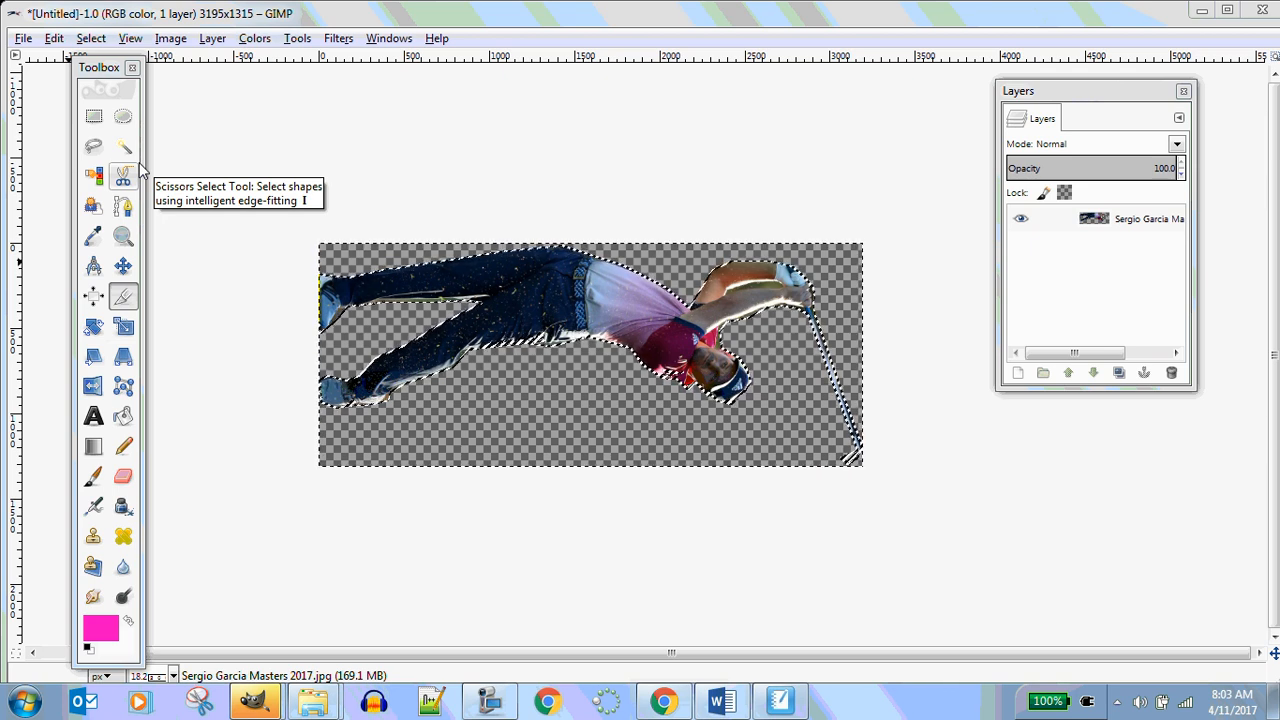
Export the image as sergiowaplha2.png with Save color values from transparent pixels off, saving these PNG defaults
left_click(23, 39)
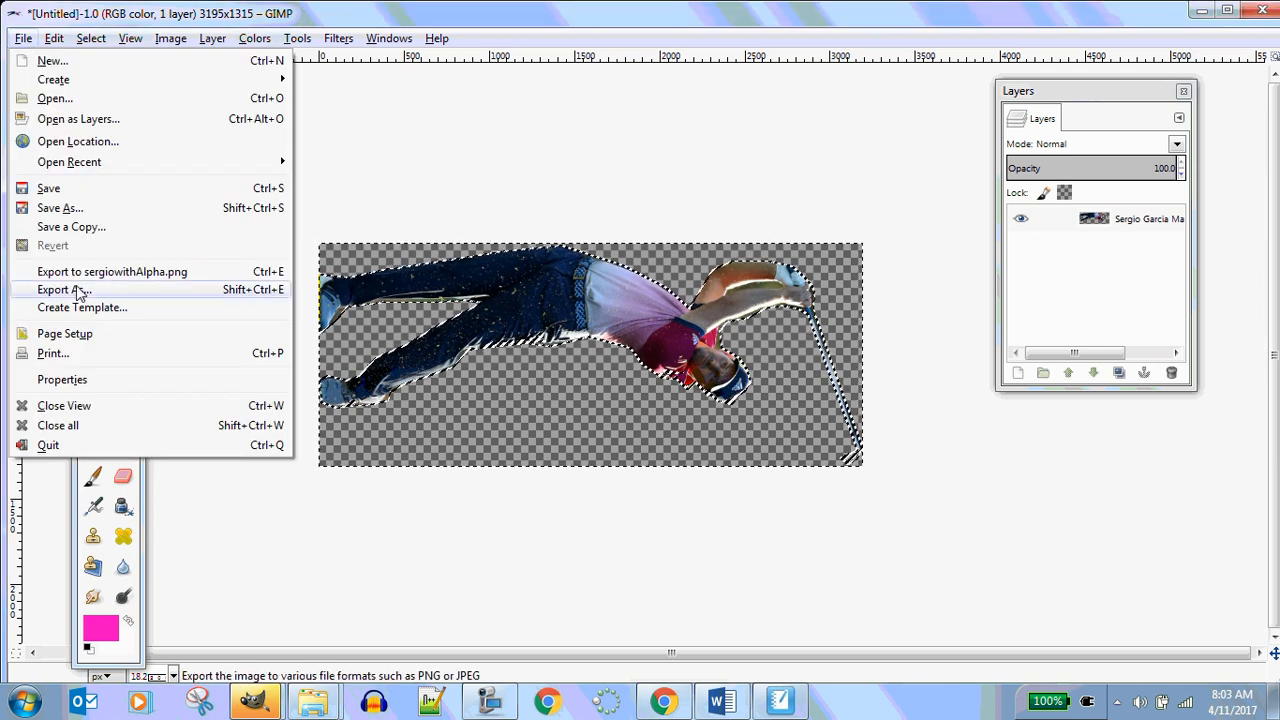
left_click(80, 290)
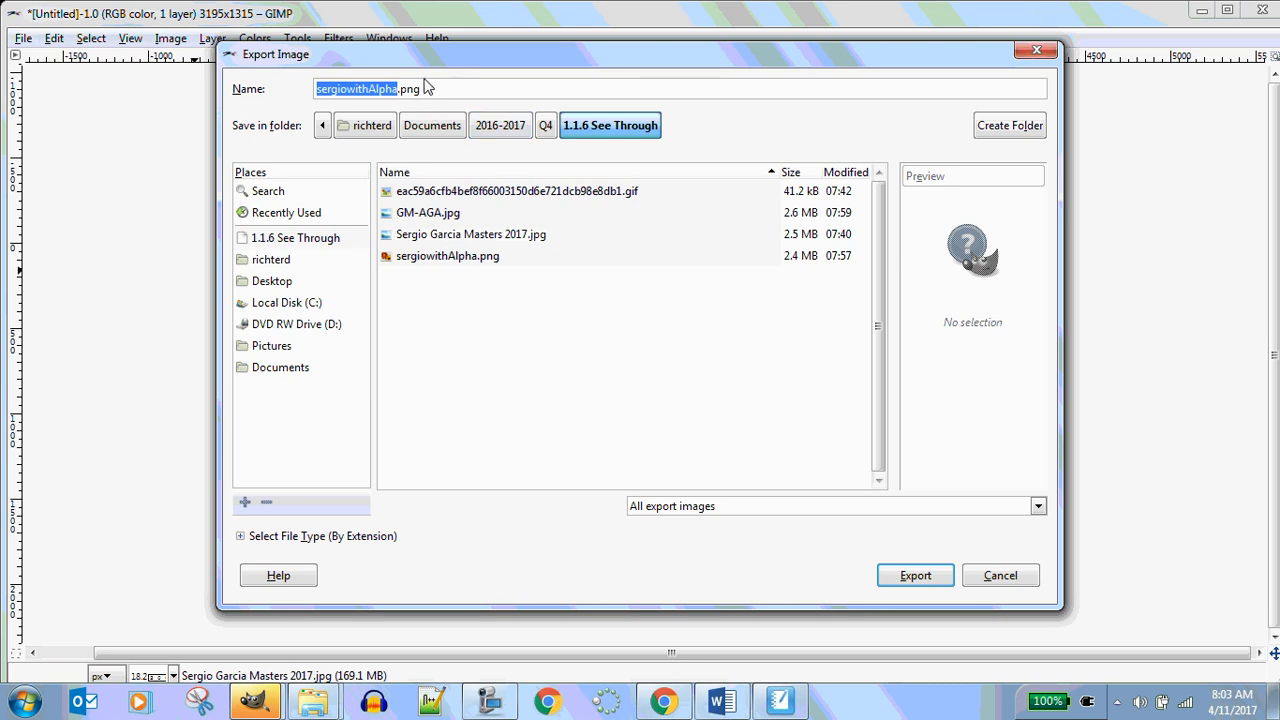
left_click_drag(434, 89, 300, 92)
type("sergiowapl")
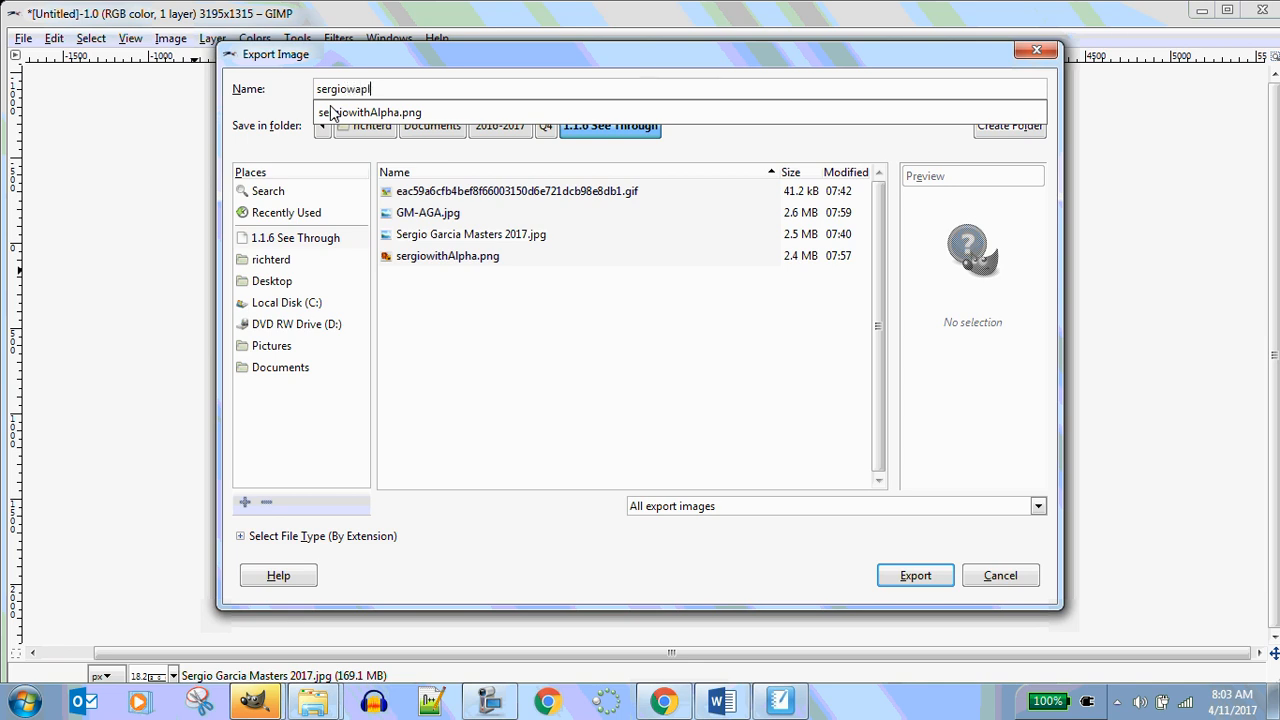
type("ha2.png")
left_click(910, 580)
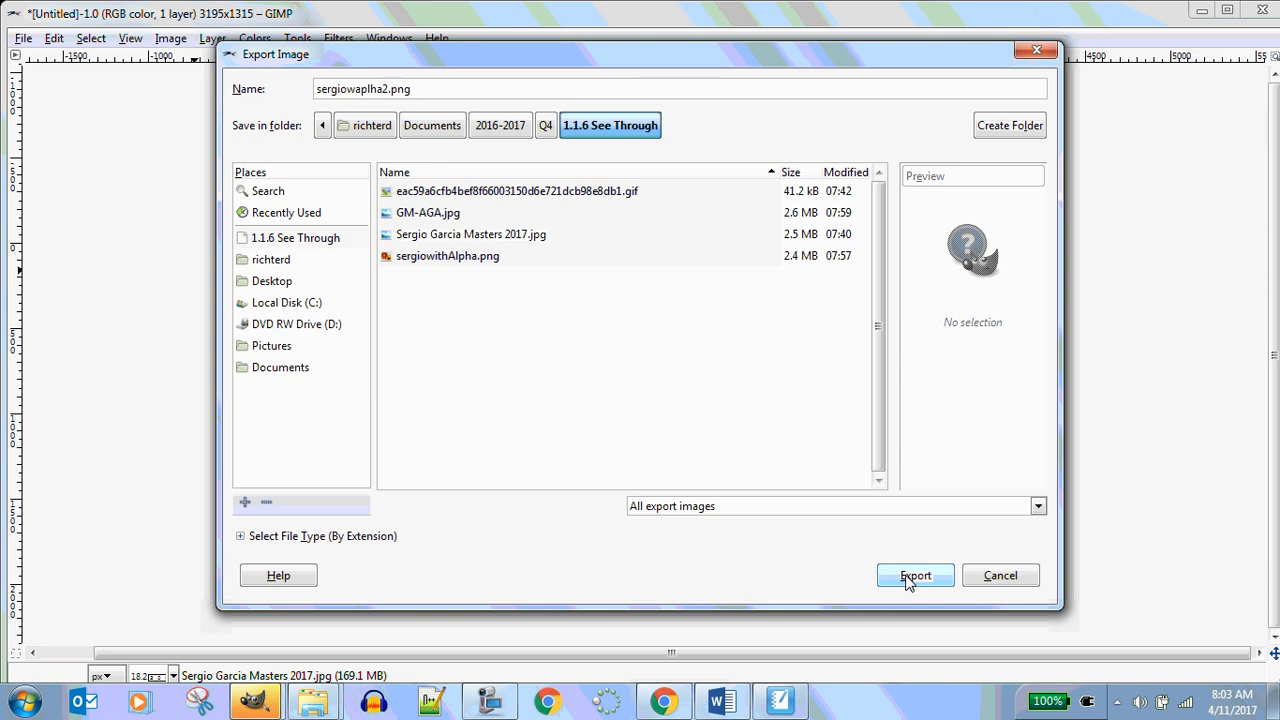
left_click(911, 582)
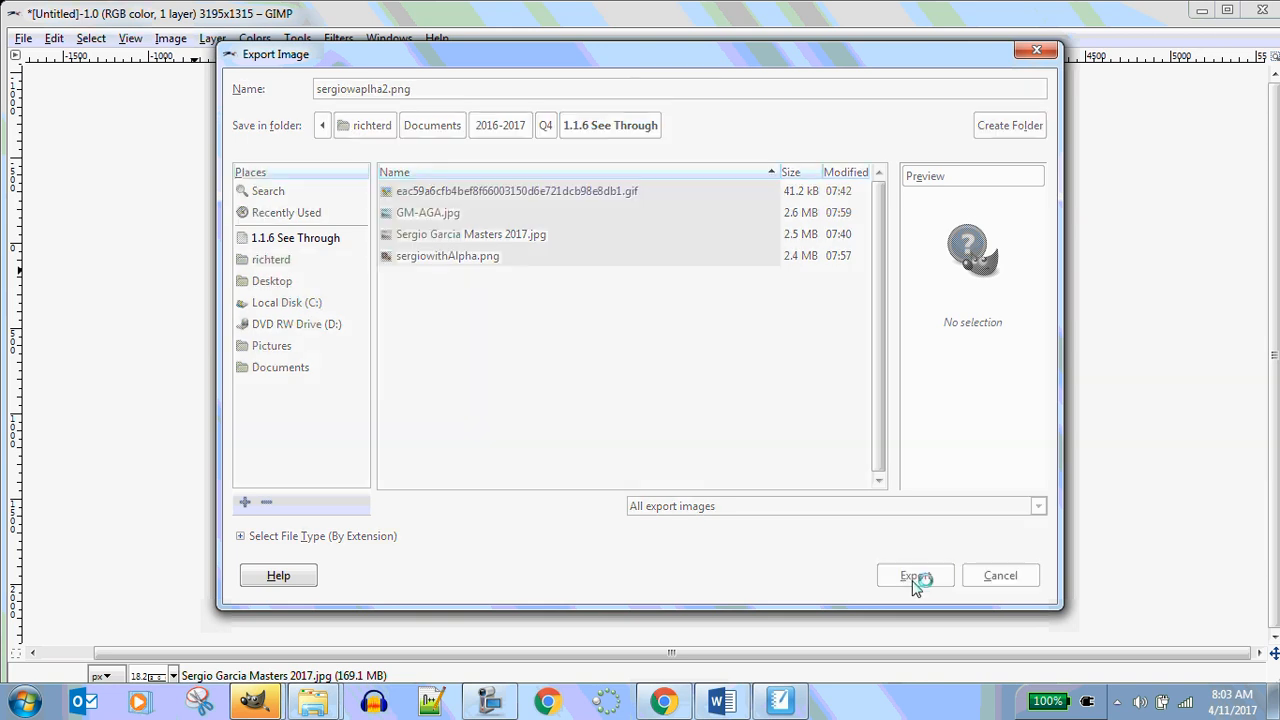
left_click(532, 424)
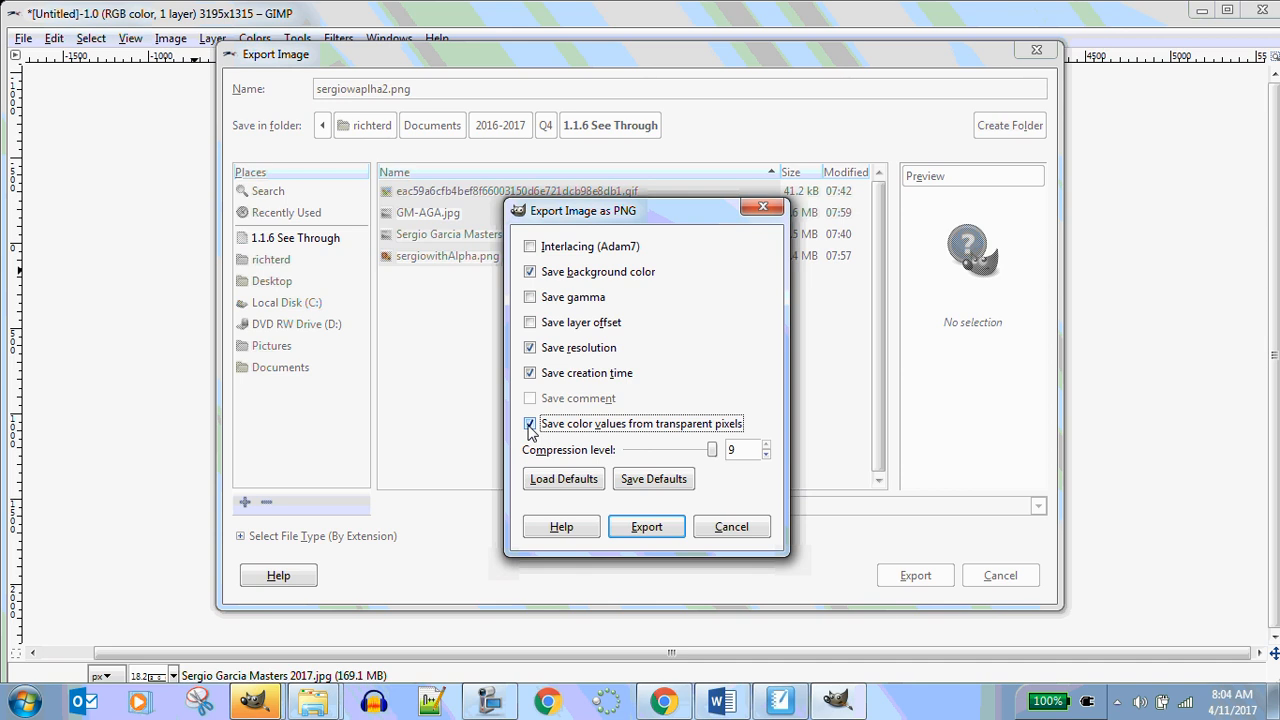
left_click(680, 481)
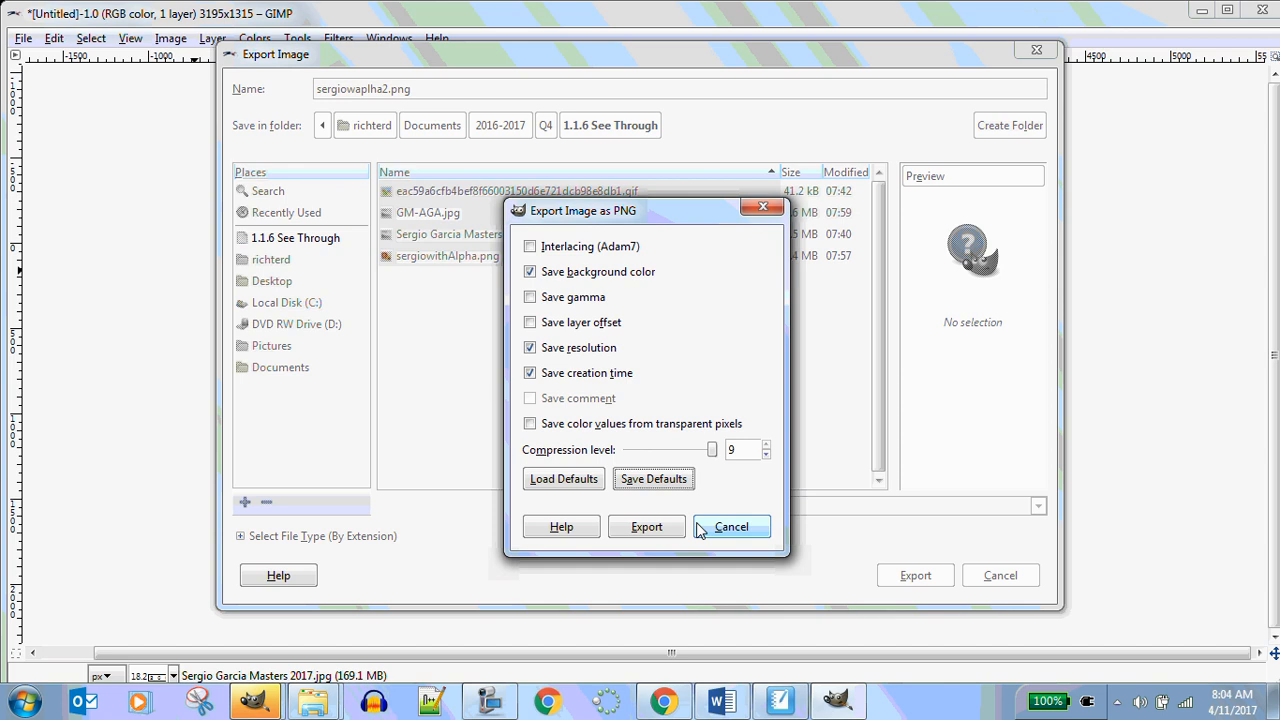
left_click(643, 530)
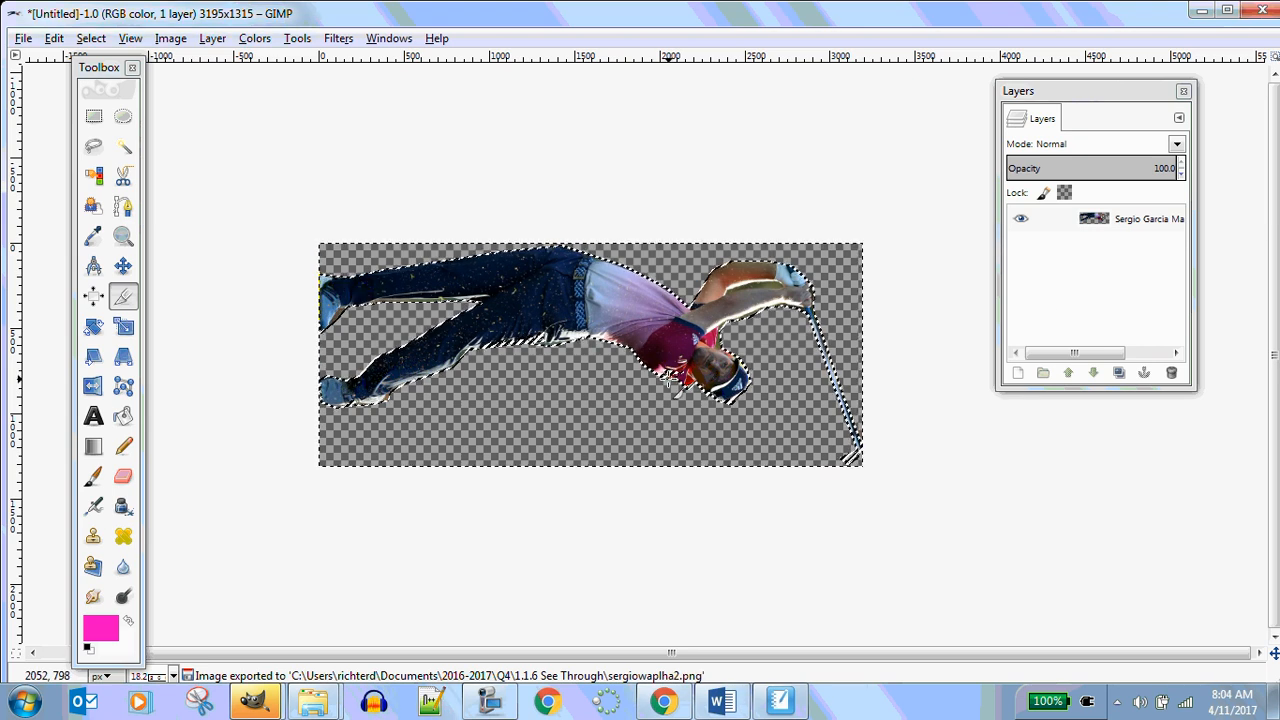
Undo the rotation and flip, then re-export the image, replacing sergiowaplha2.png
key("ctrl+z")
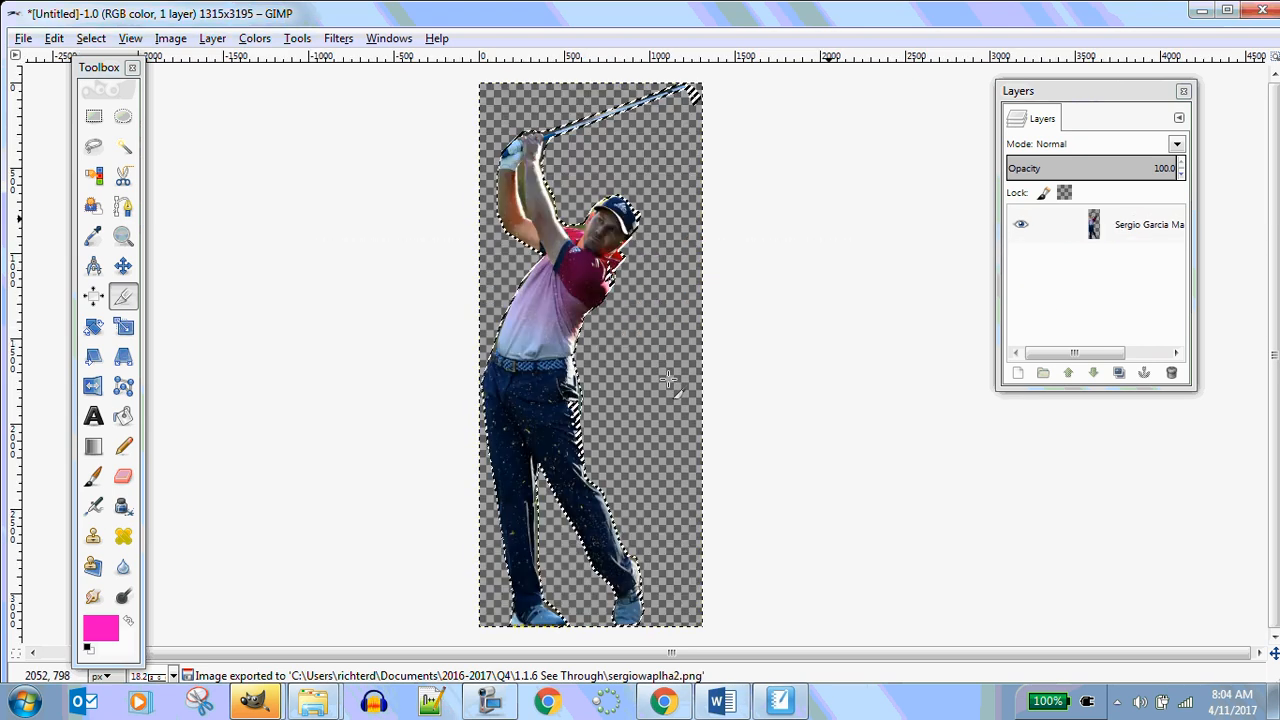
key("ctrl+z")
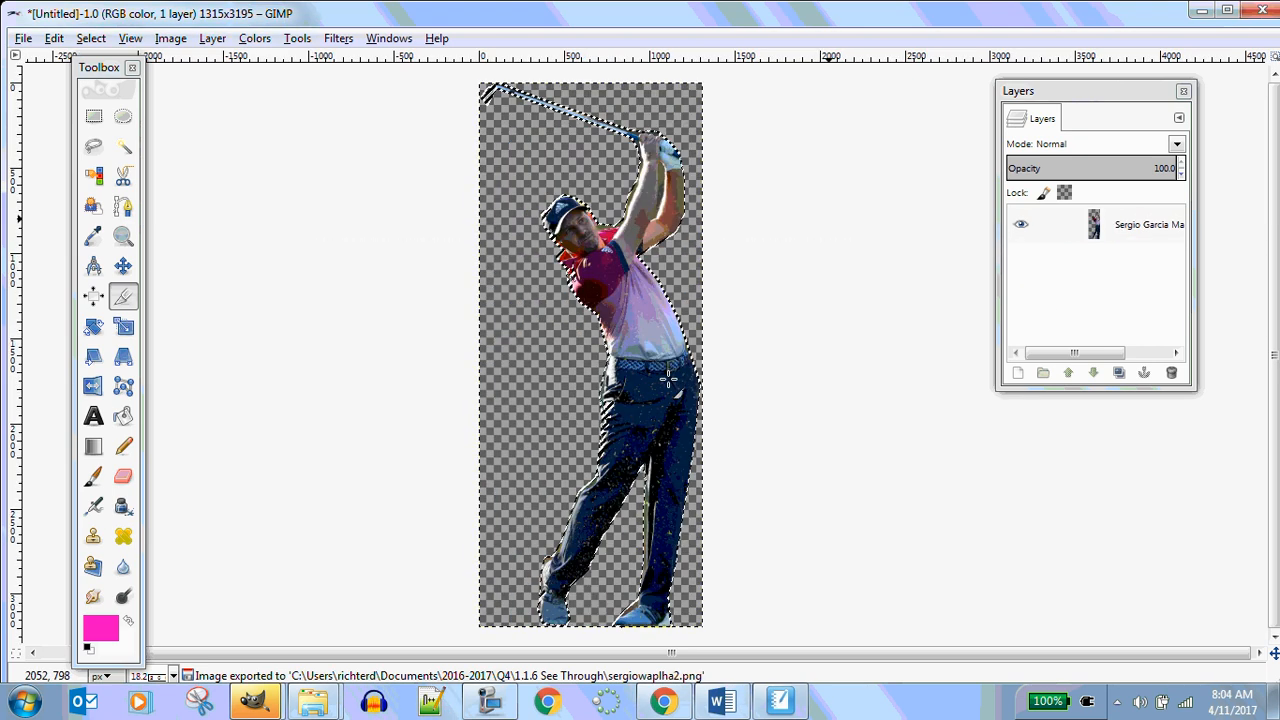
left_click(22, 38)
left_click(50, 289)
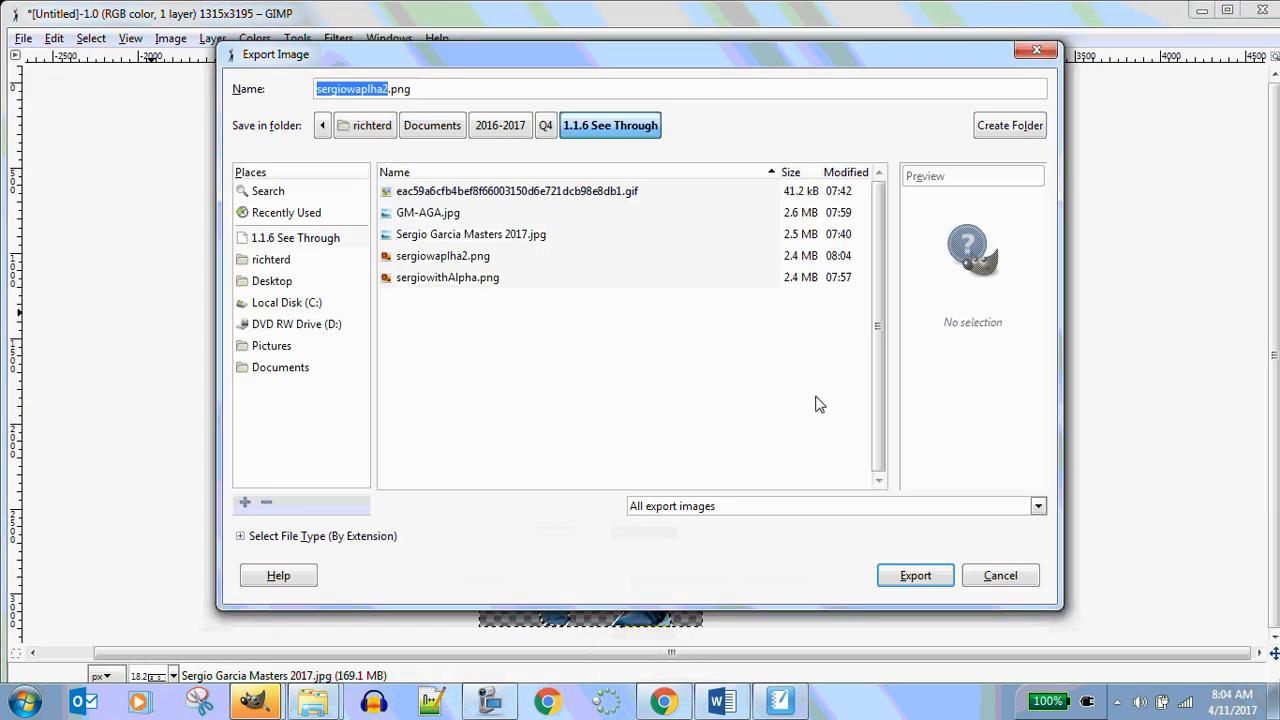
left_click(470, 257)
left_click(915, 575)
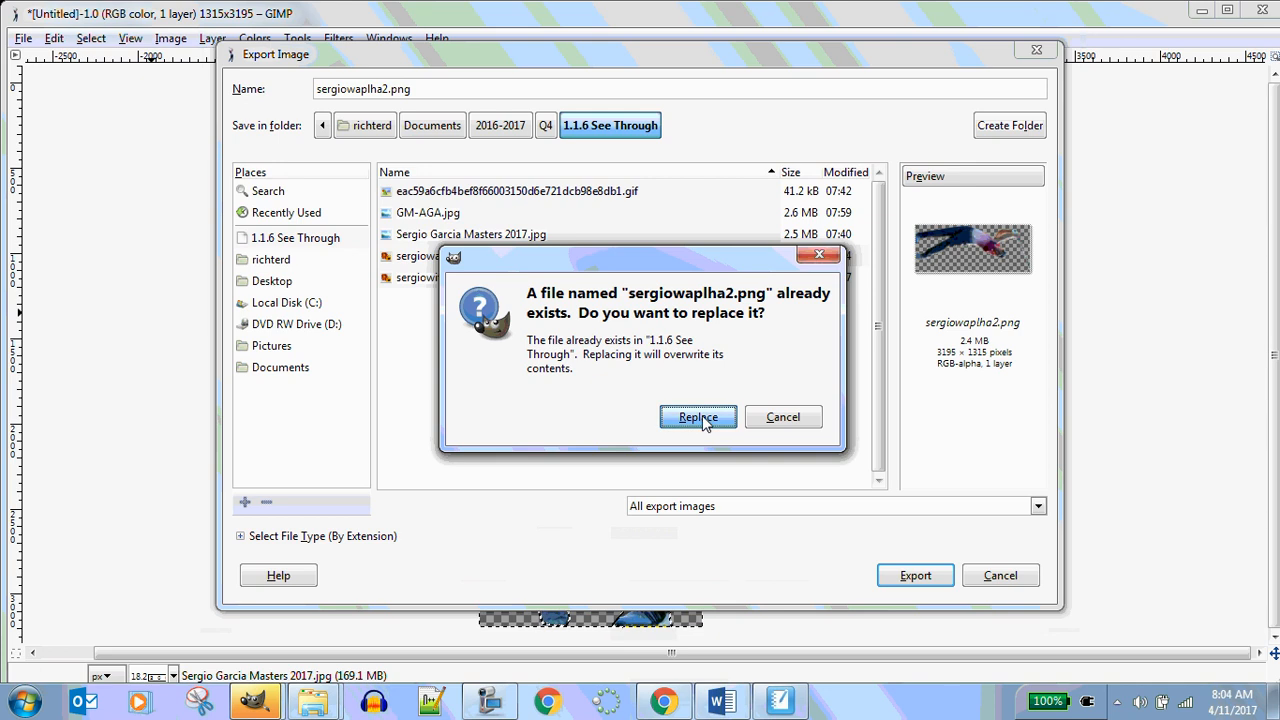
left_click(698, 417)
left_click(646, 528)
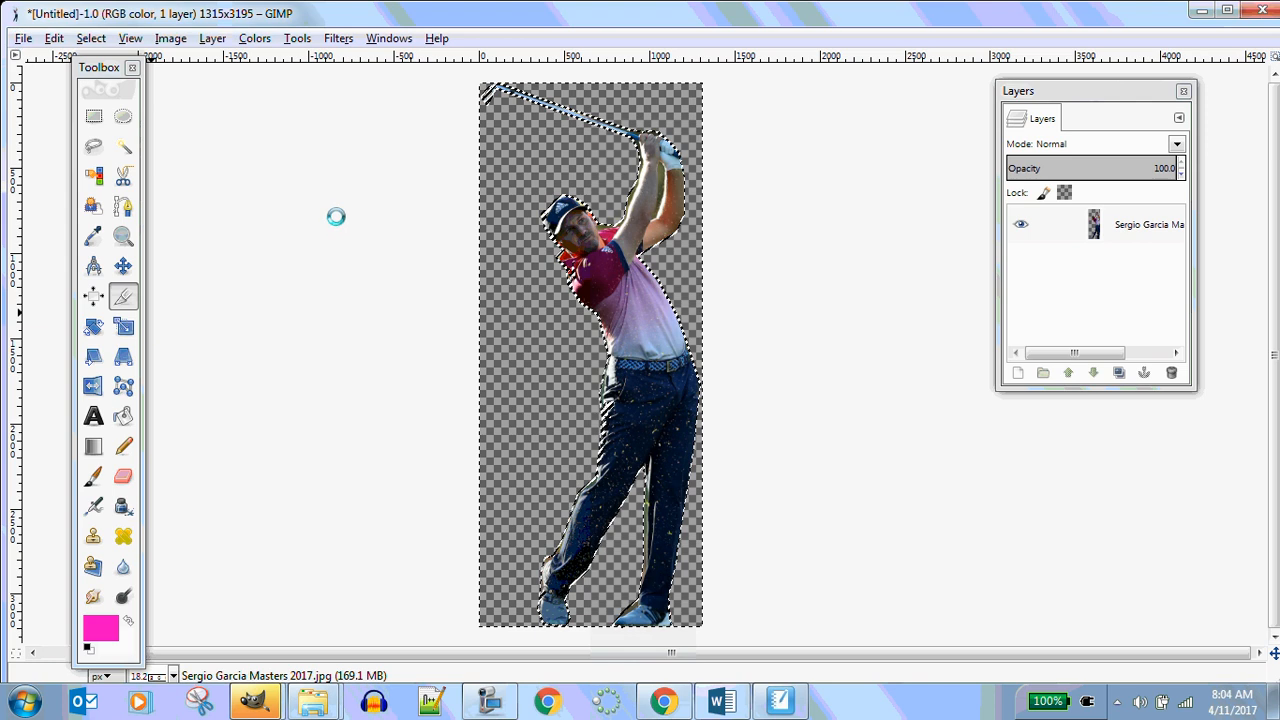
Export the image as sergiowaplha3.png with Save color values from transparent pixels unchecked, saving as defaults
left_click(337, 214)
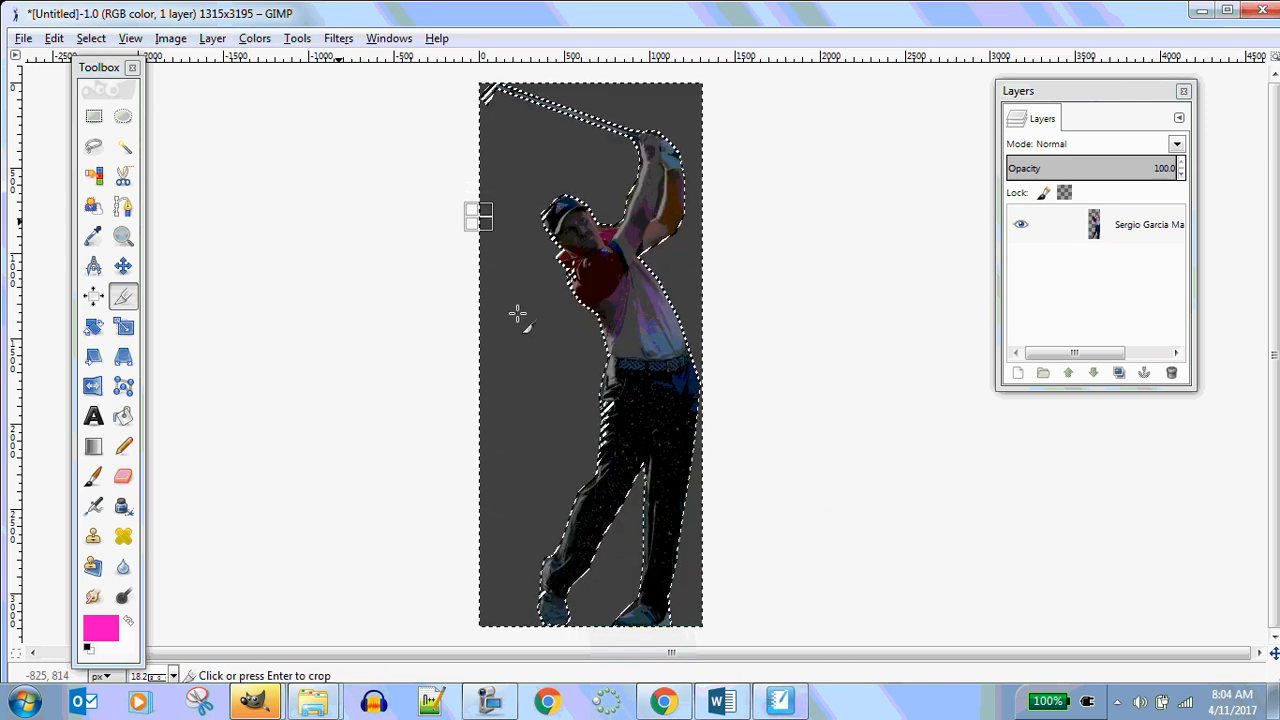
key("Escape")
left_click(23, 38)
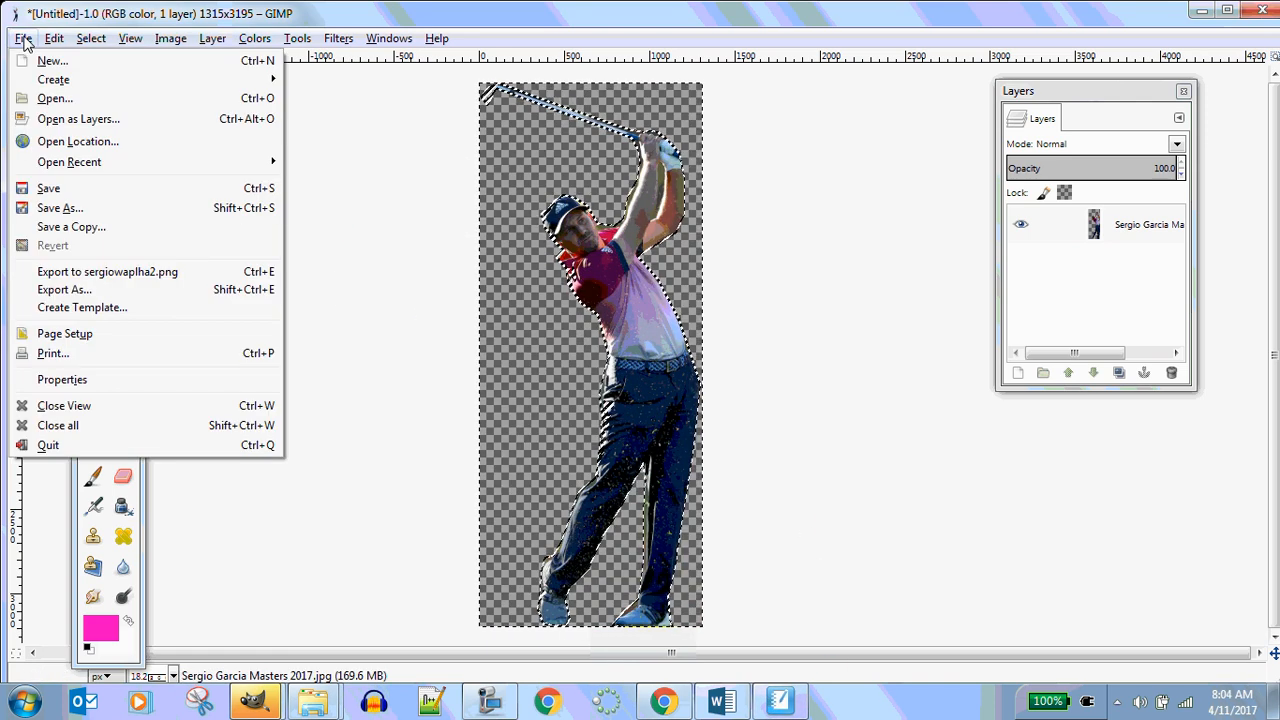
left_click(82, 290)
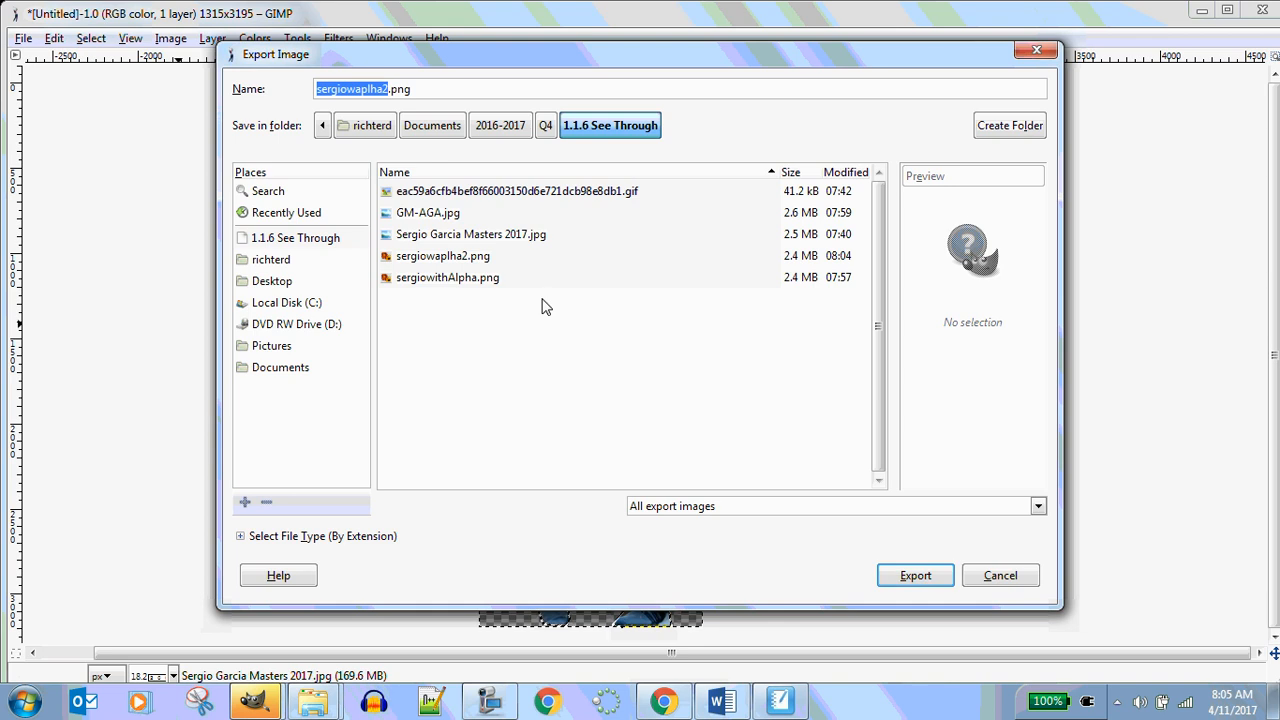
left_click(424, 88)
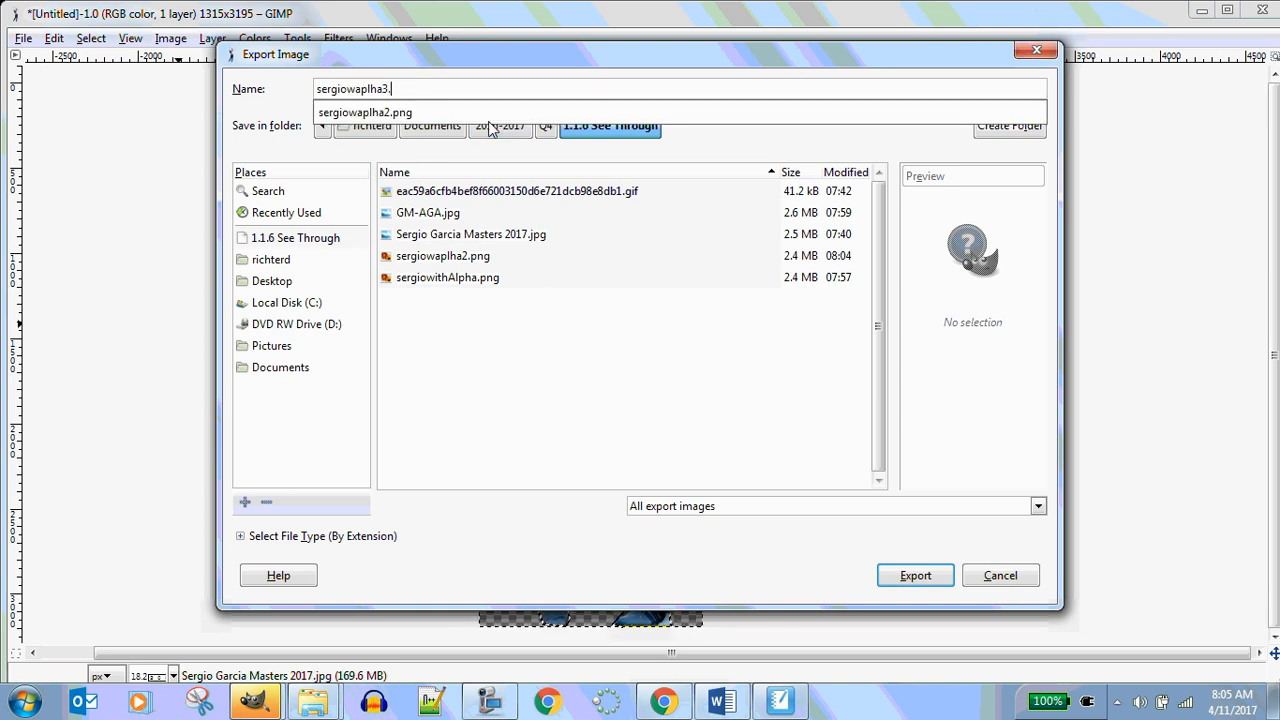
type("3.png")
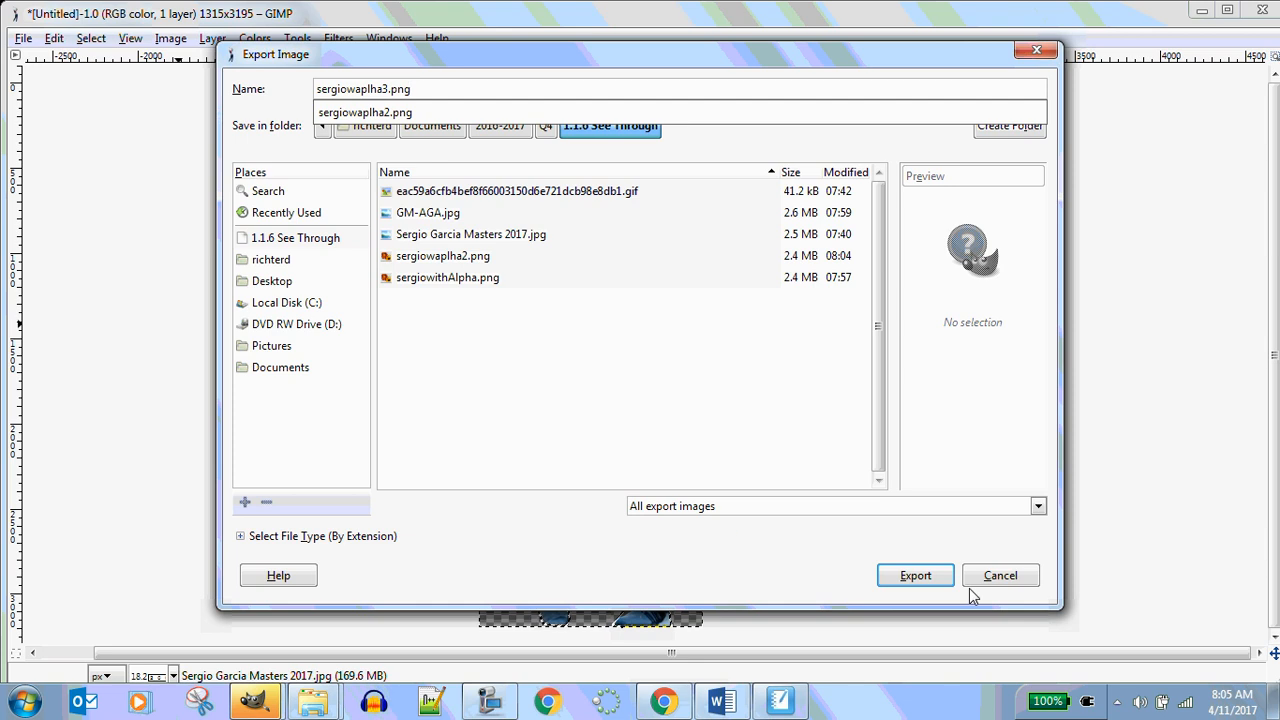
left_click(918, 582)
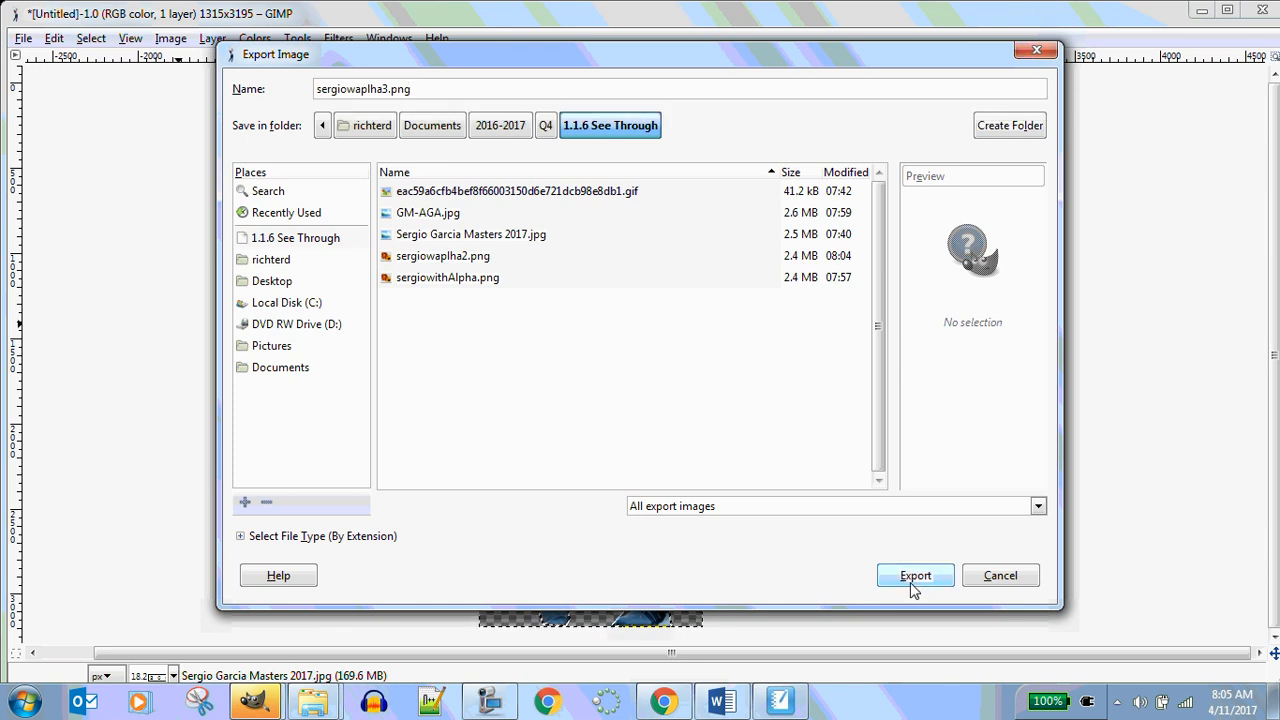
left_click(911, 580)
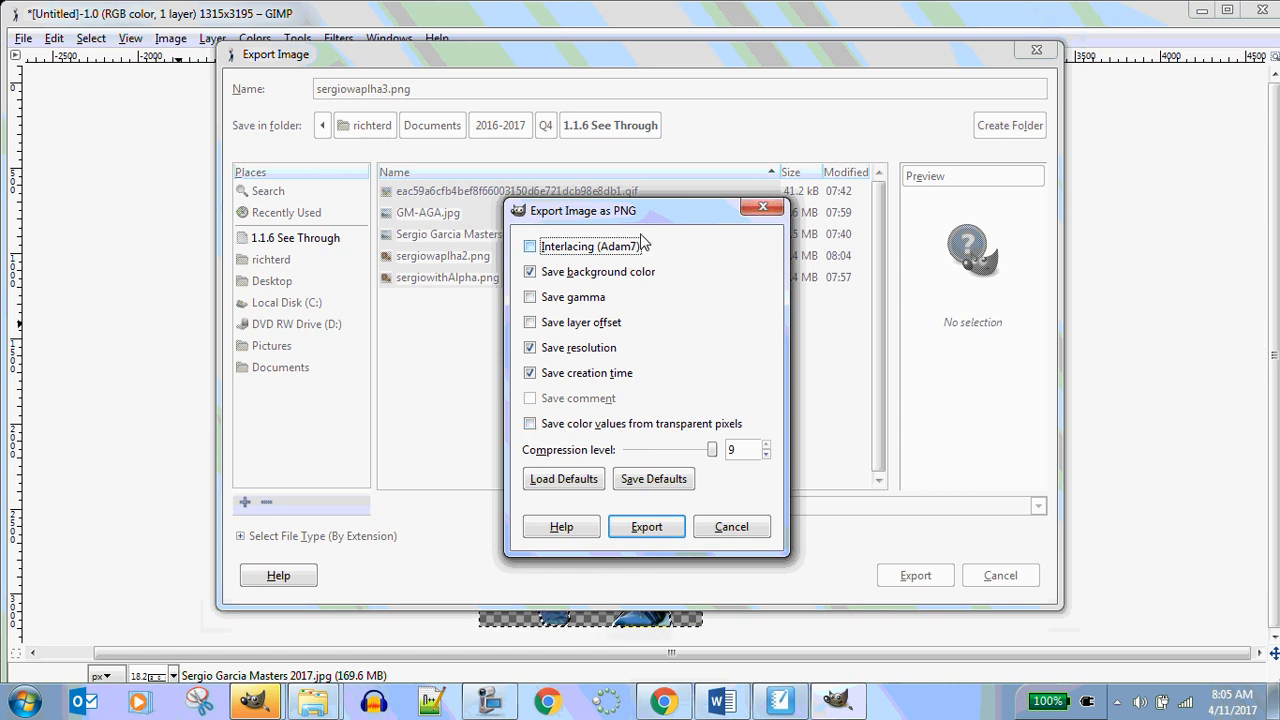
left_click_drag(683, 203, 648, 112)
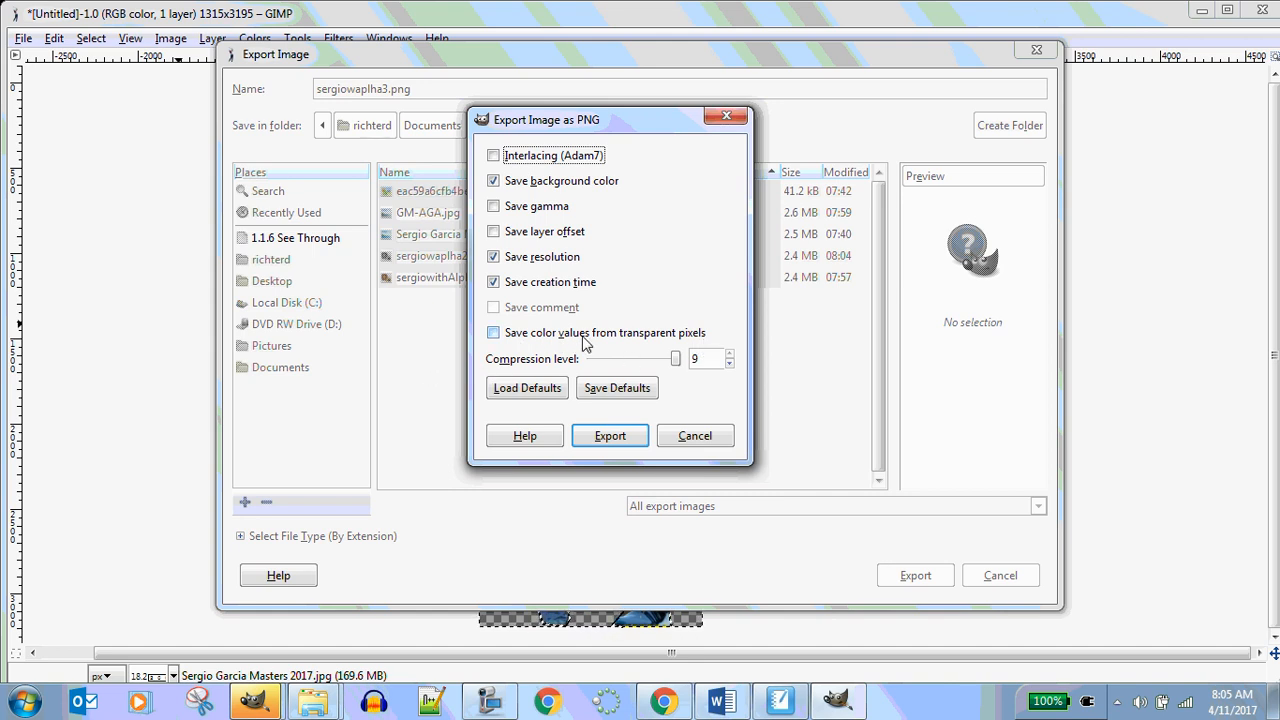
left_click(494, 336)
left_click(494, 334)
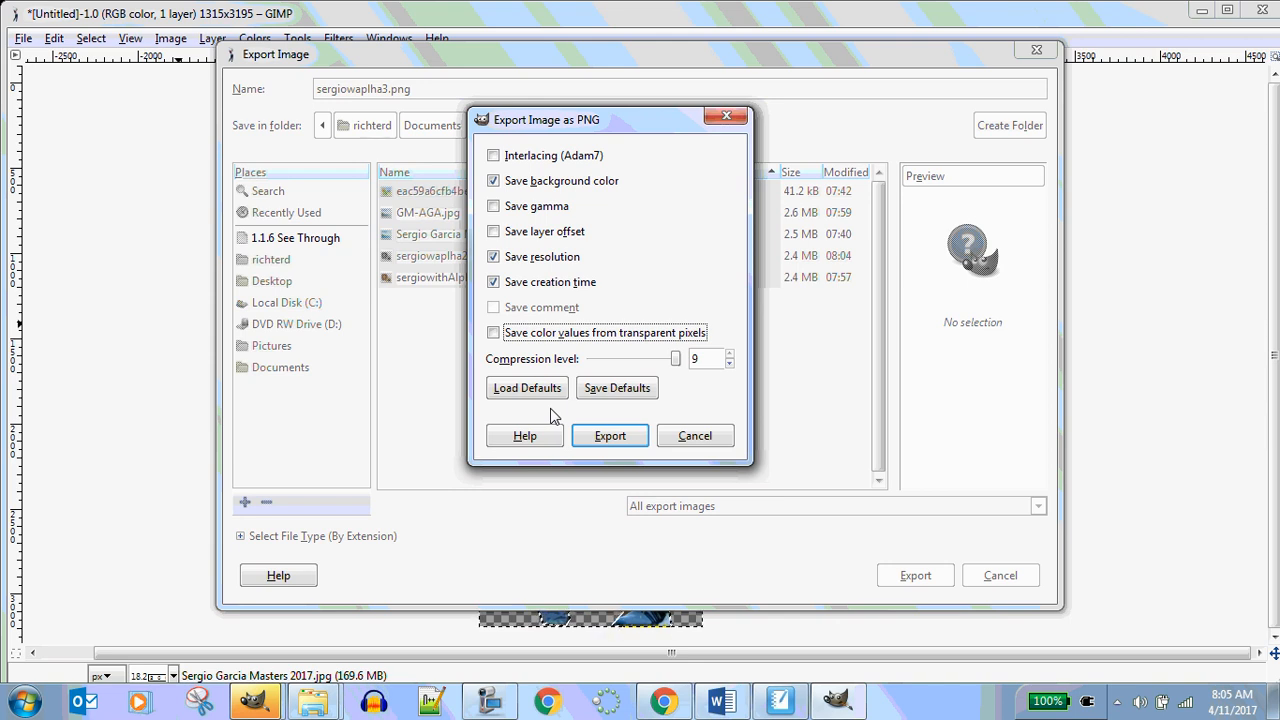
left_click(612, 393)
left_click(610, 437)
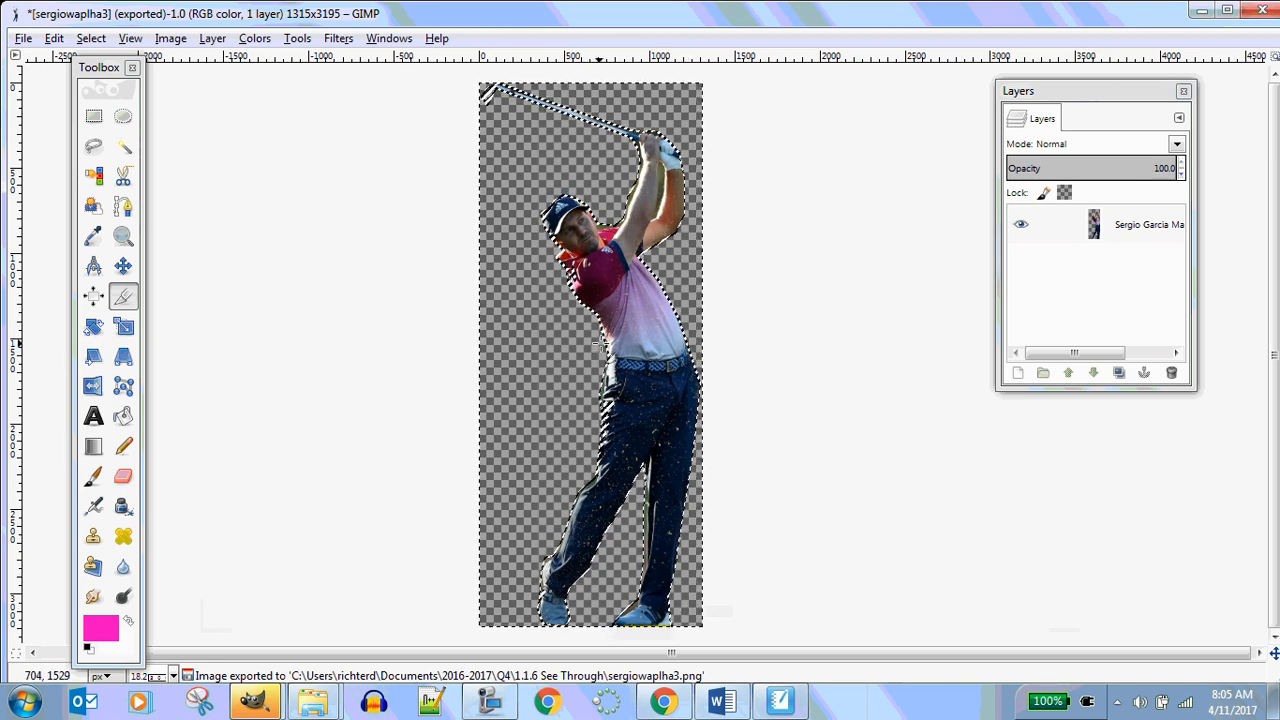
Flip the image horizontally
right_click(600, 356)
mouse_move(704, 464)
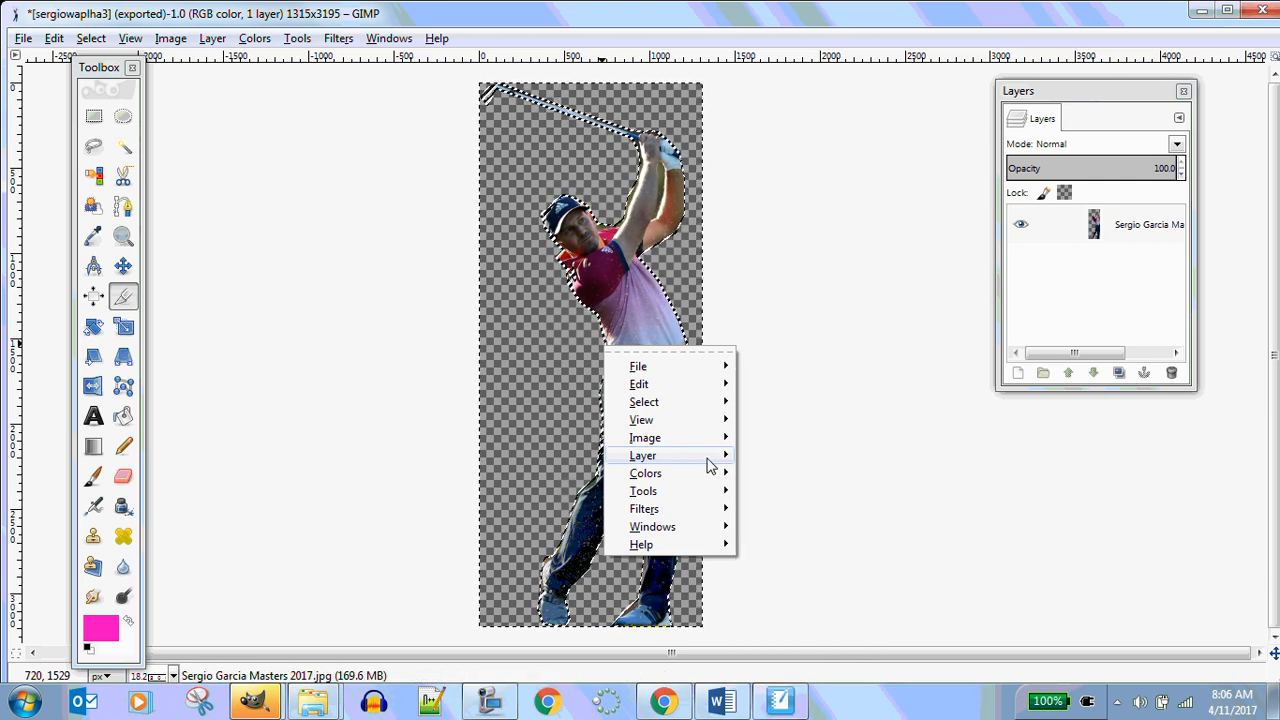
mouse_move(707, 440)
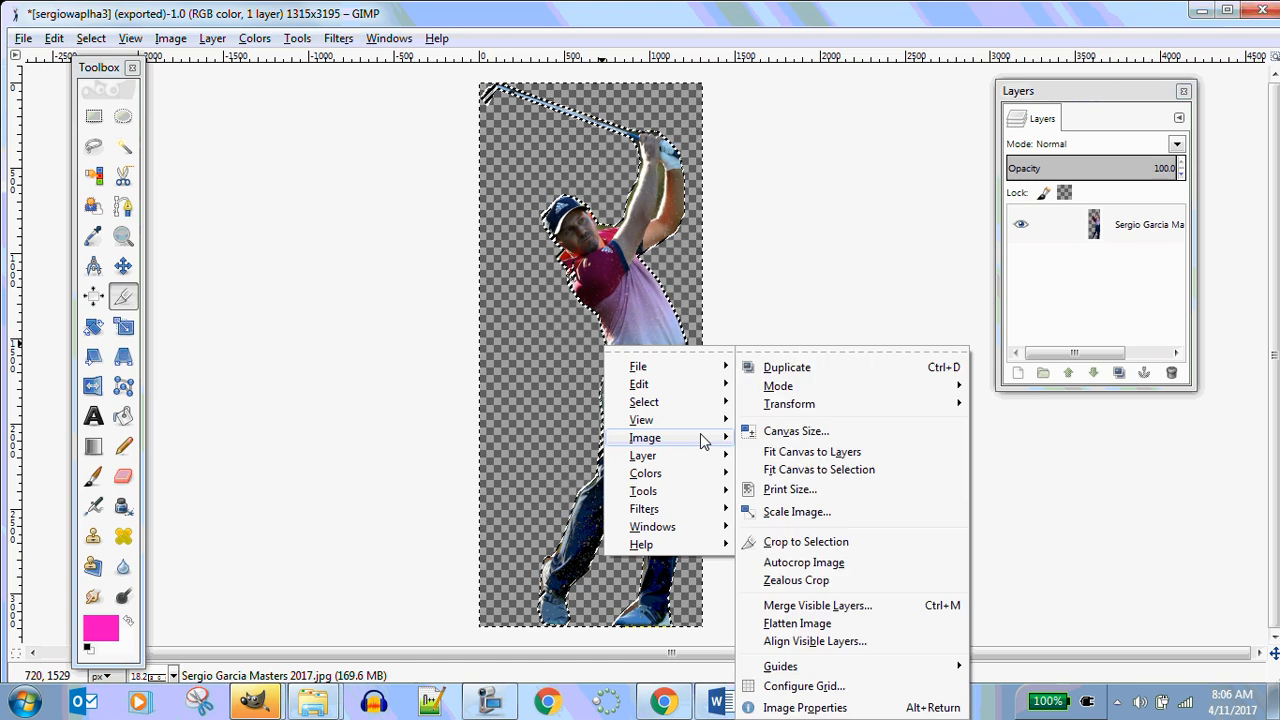
mouse_move(820, 412)
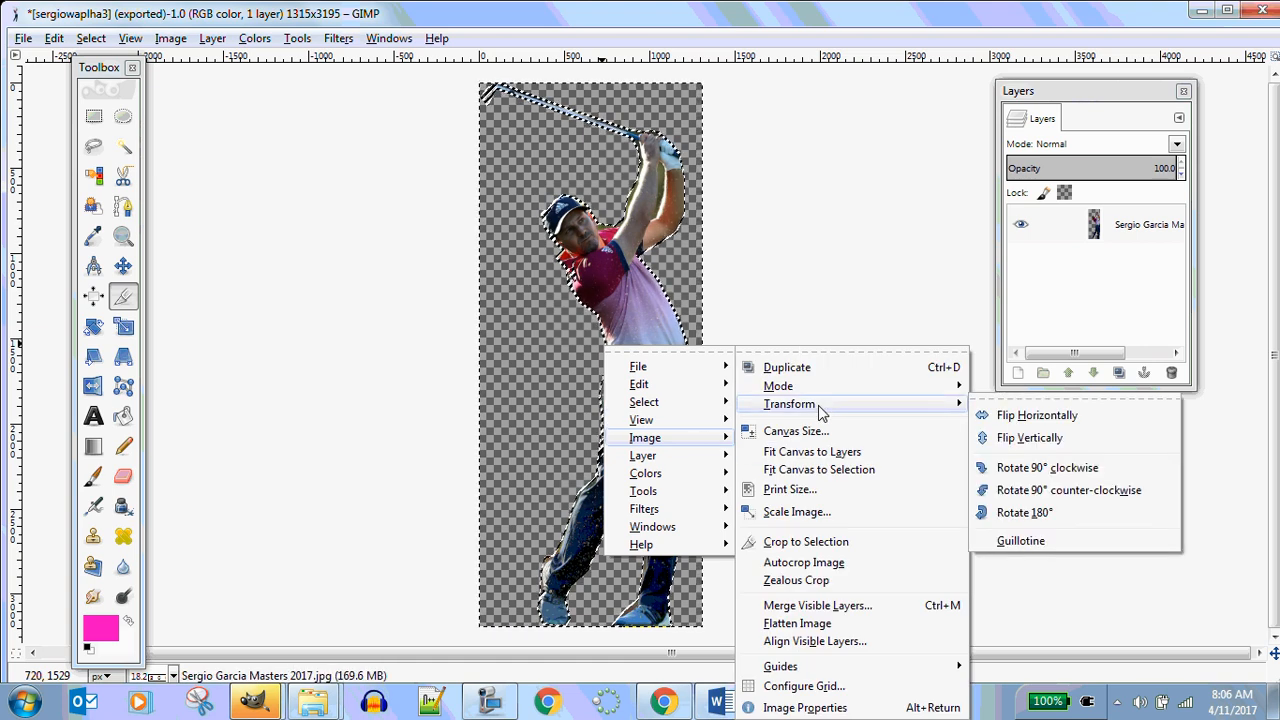
left_click(1040, 415)
Re-export the flipped image as sergiowaplha3.png with the current PNG options, replacing the existing file
left_click(23, 38)
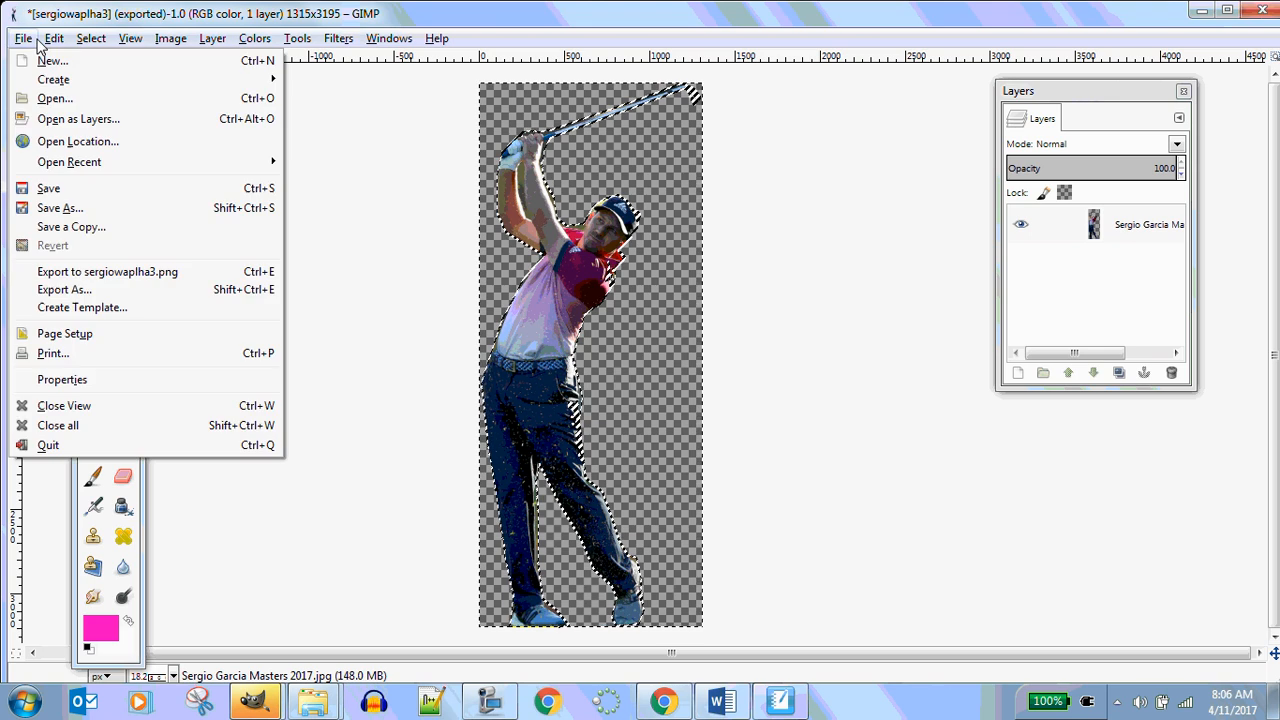
left_click(100, 290)
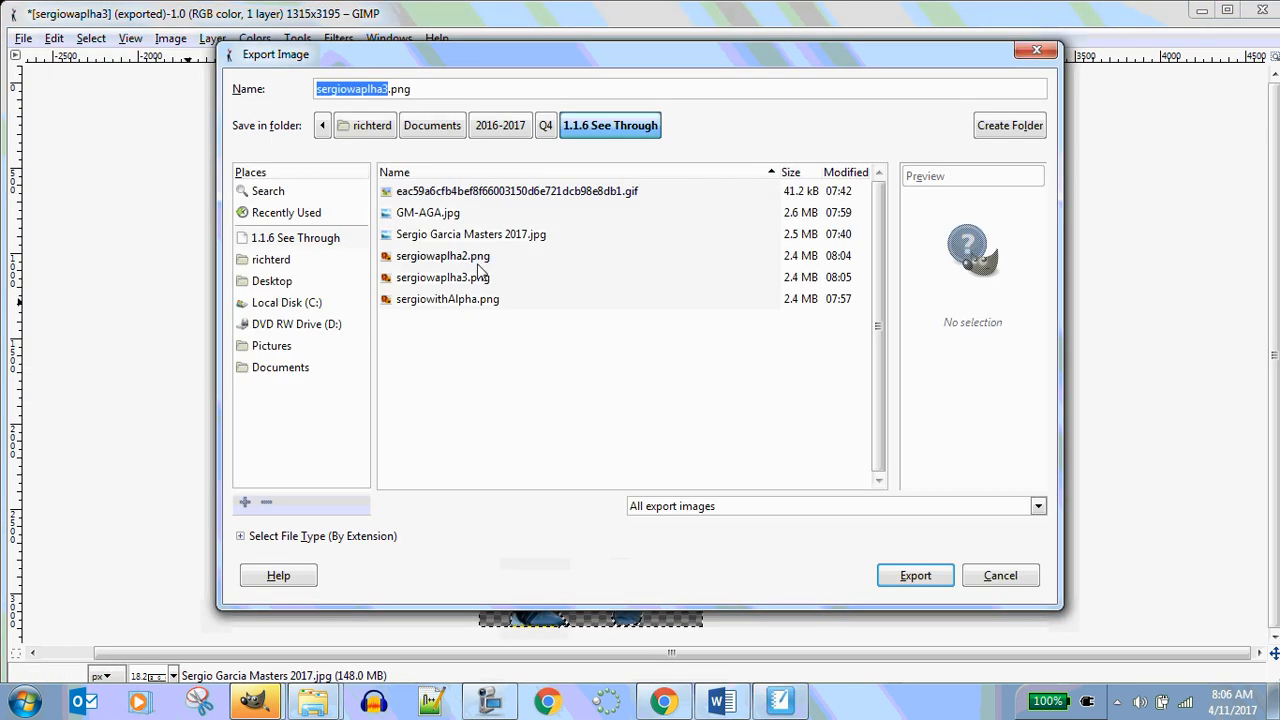
left_click(405, 91)
left_click(915, 575)
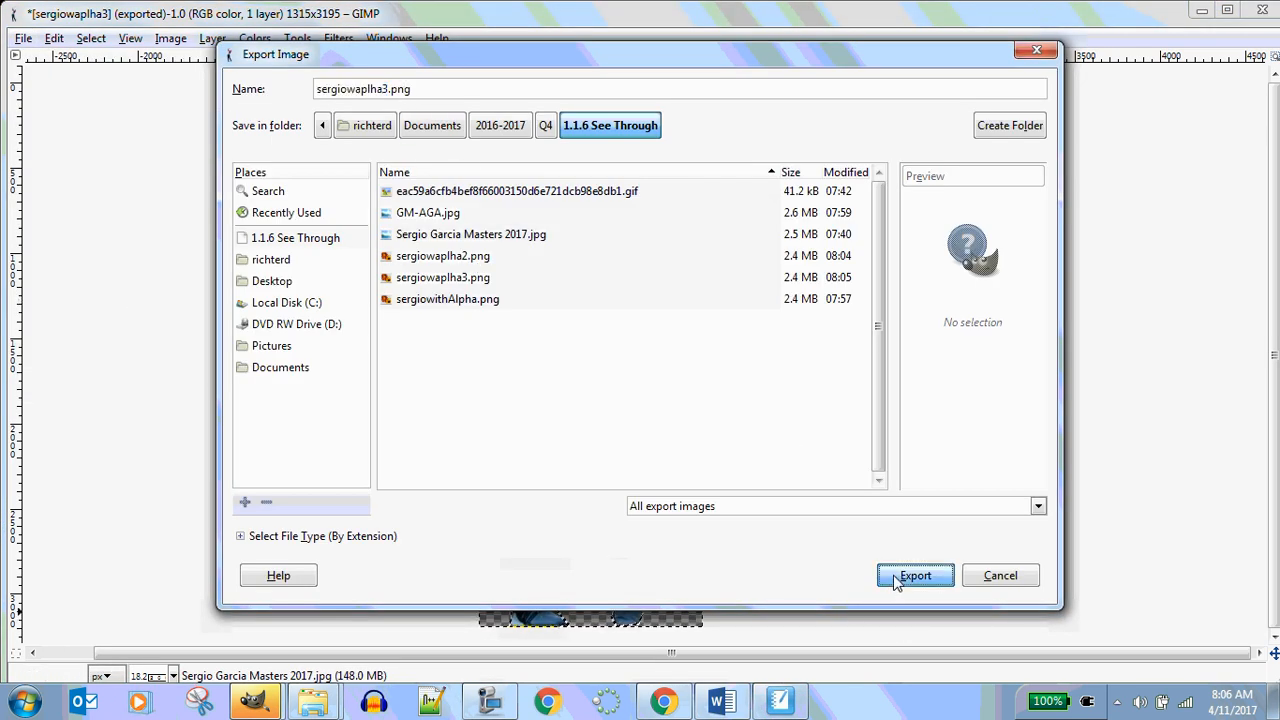
left_click(695, 415)
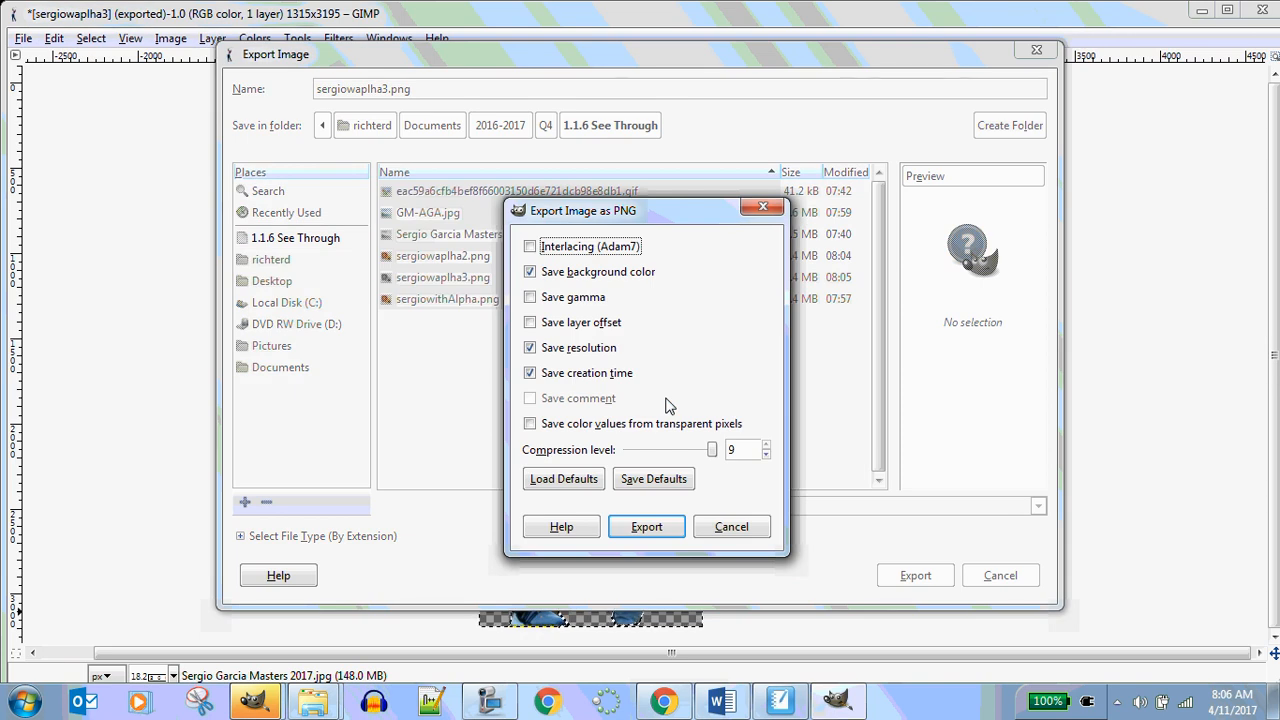
left_click(647, 527)
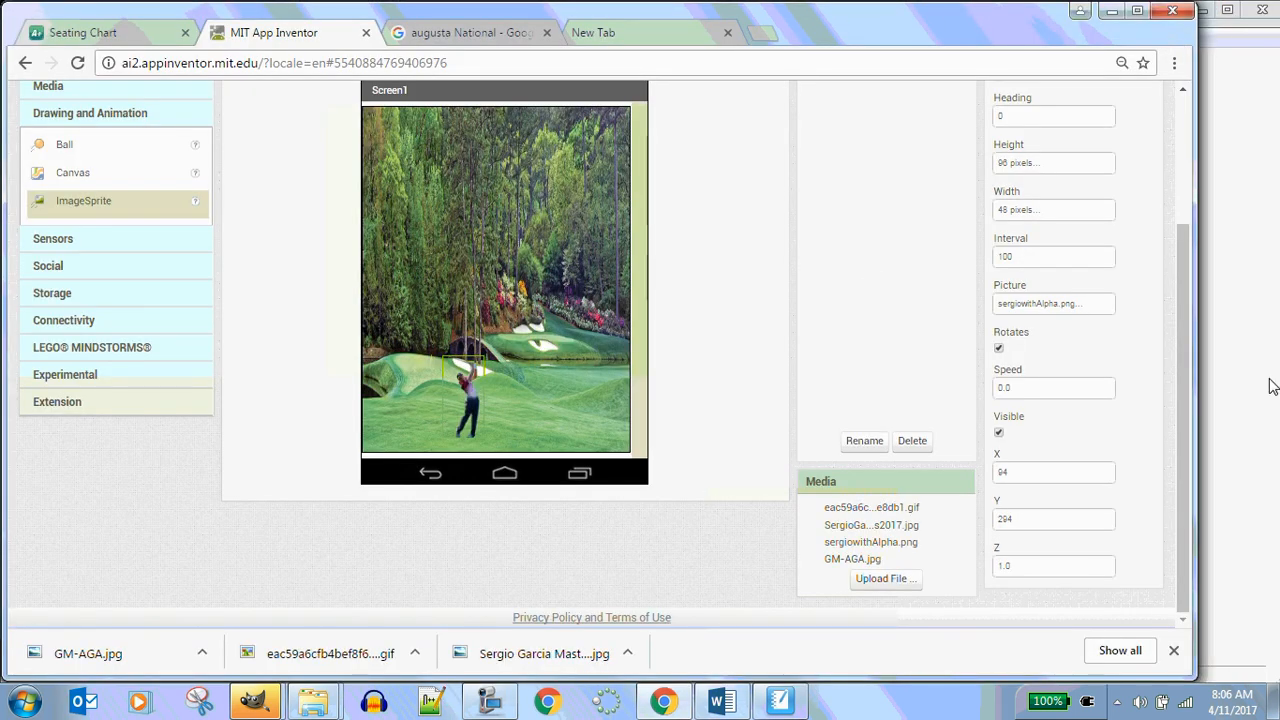
In App Inventor, upload sergiowaplha3.png as a new picture file for the ImageSprite
left_click(1046, 302)
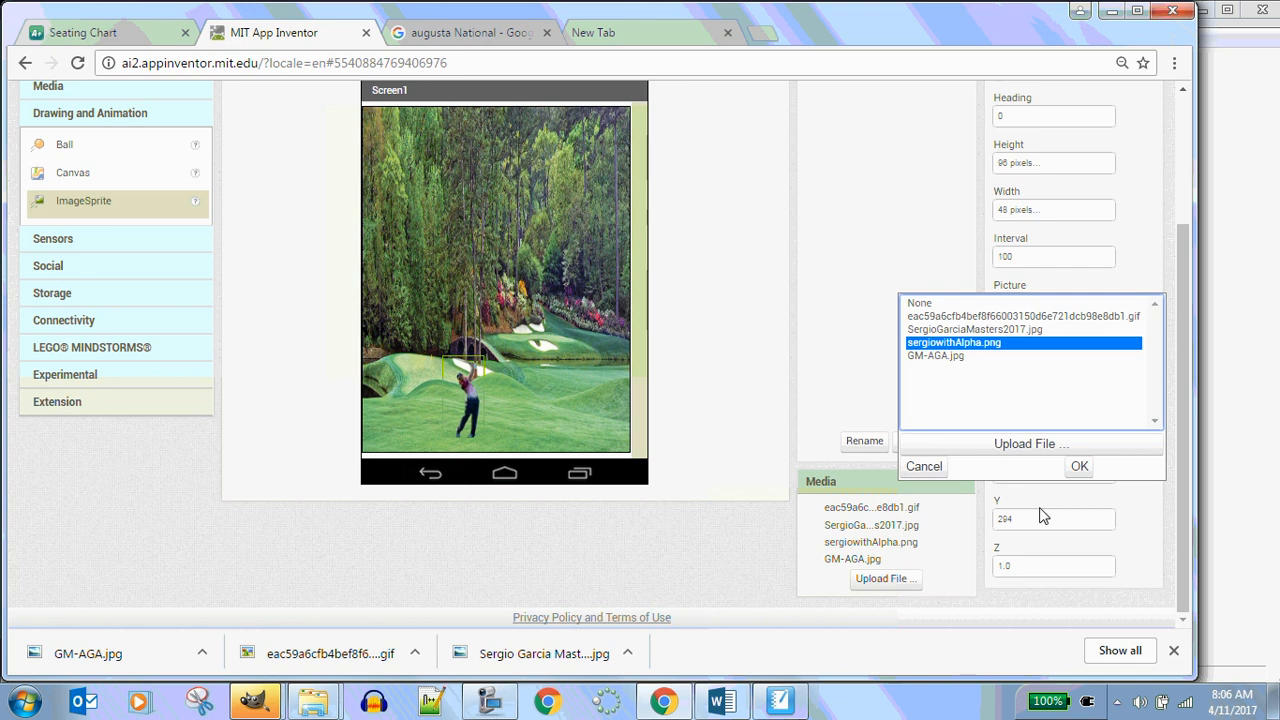
left_click(1042, 445)
left_click(437, 261)
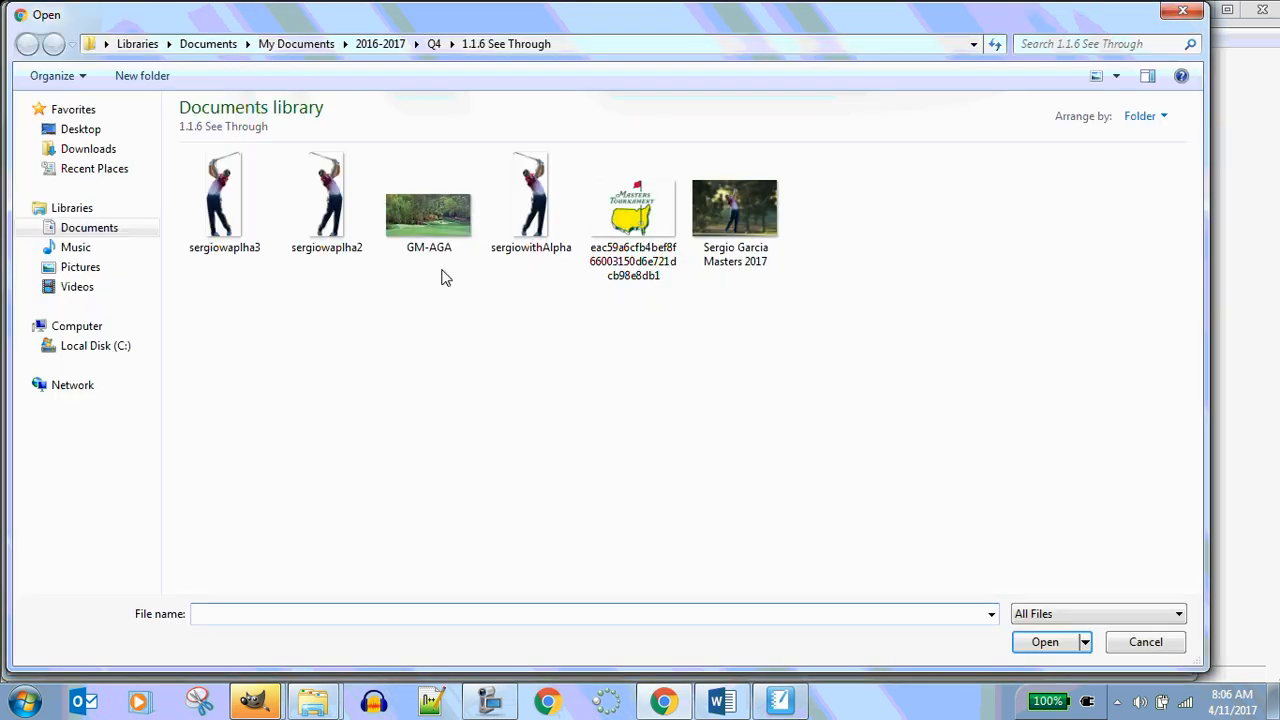
left_click(235, 200)
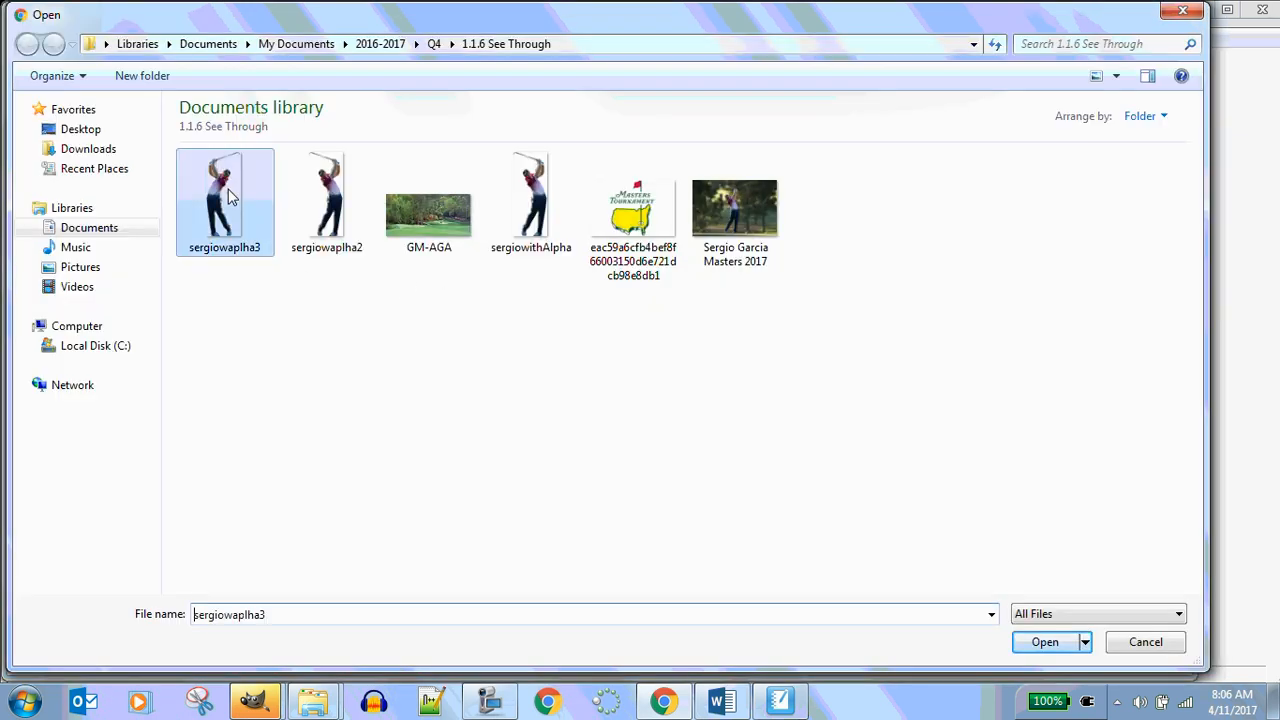
left_click(1045, 642)
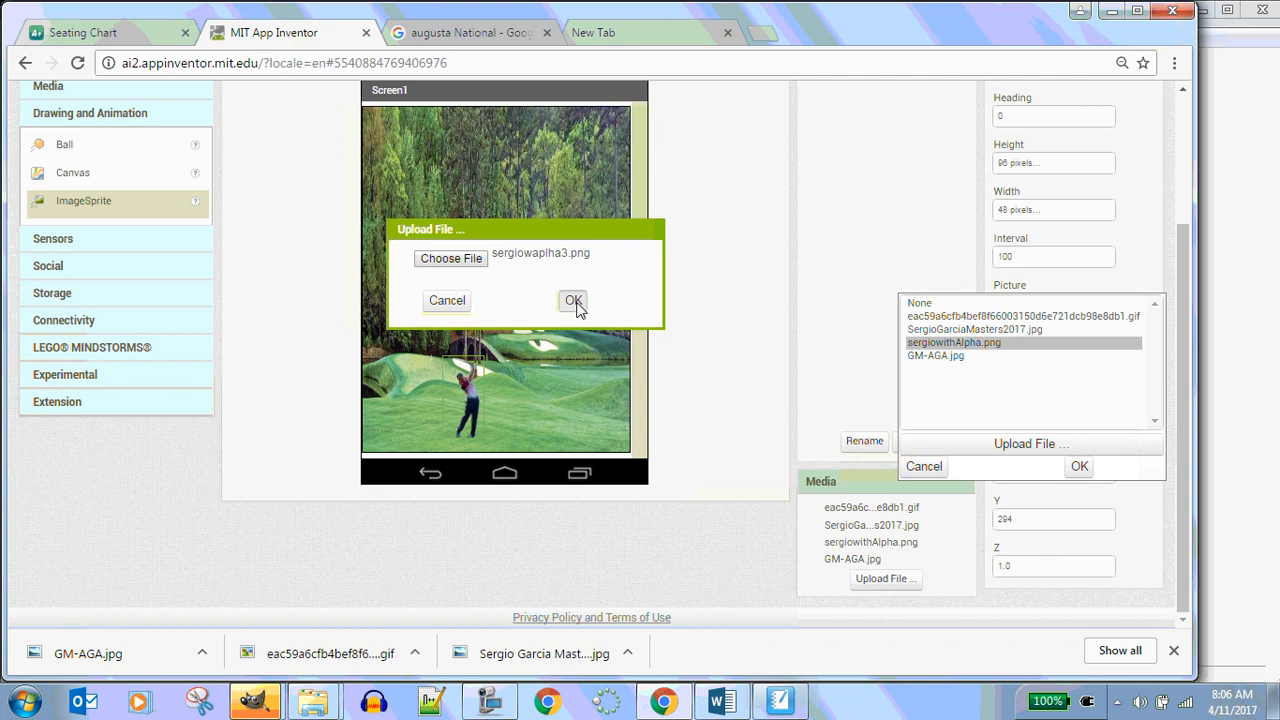
left_click(573, 300)
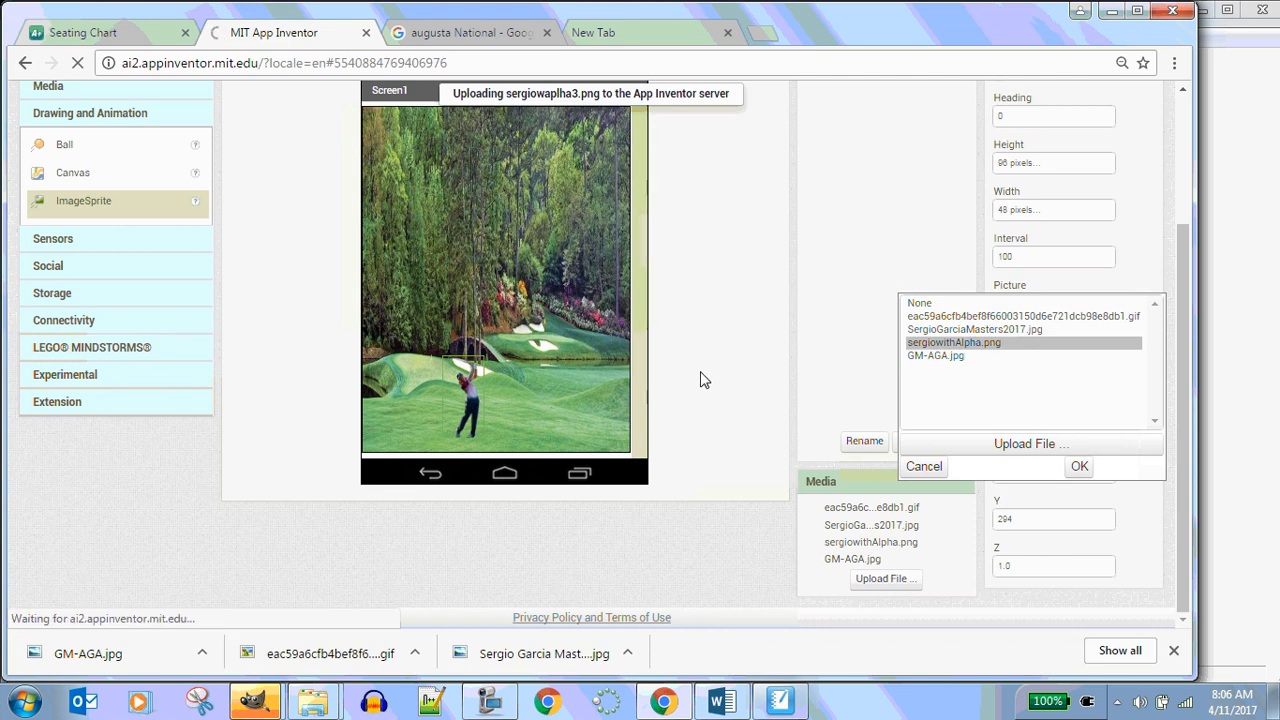